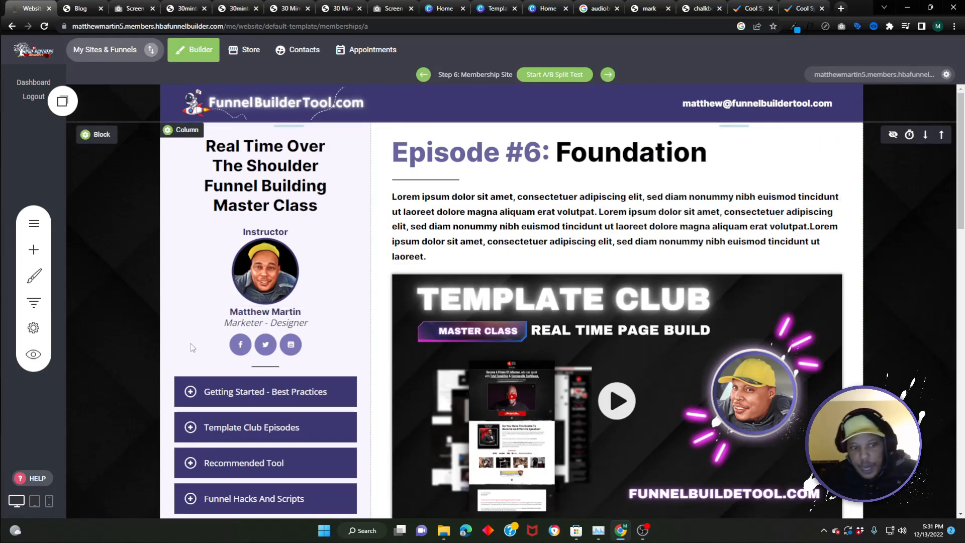
Start a new page step in the Template Club funnel using the Membership / Course template with red modules and "Lesson #1 Foundation"
left_click(36, 303)
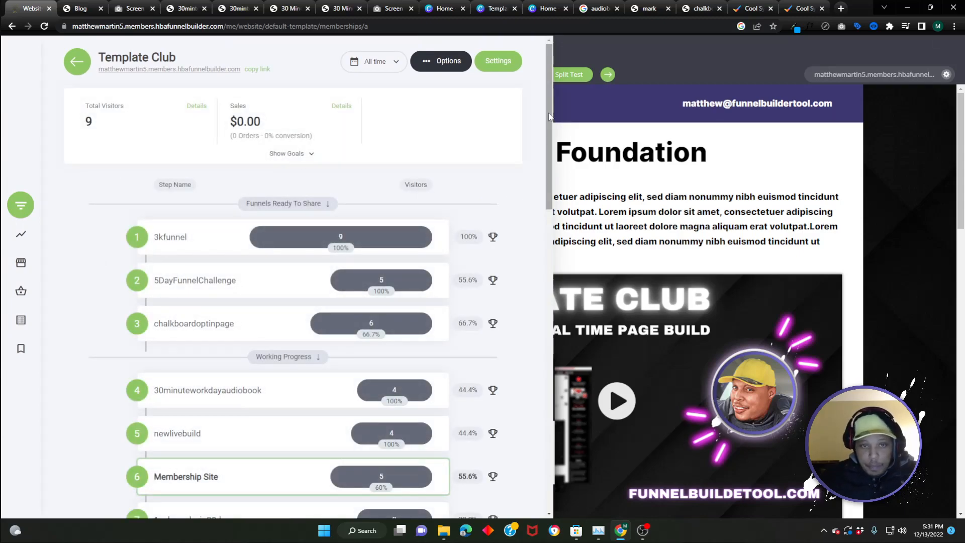
scroll(282, 302, "down", 15)
left_click(200, 484)
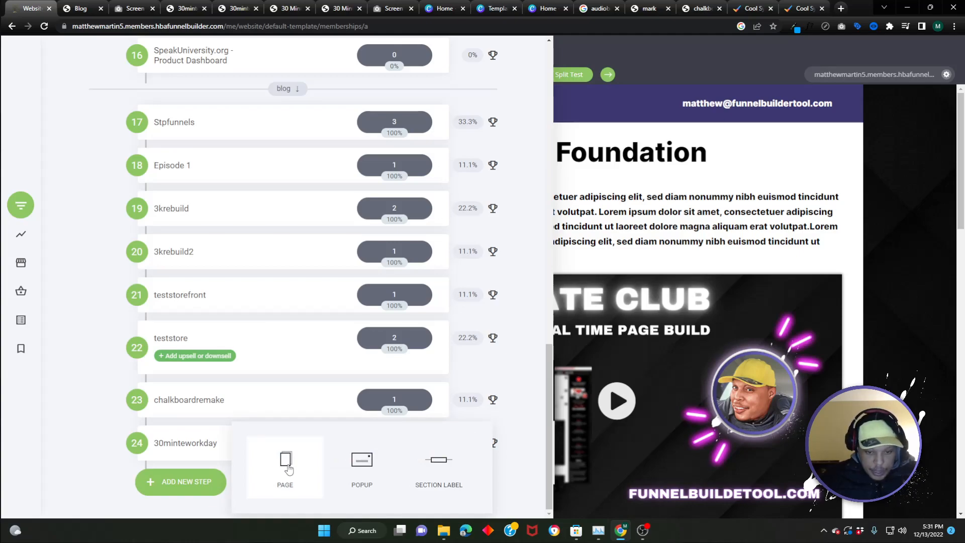
left_click(289, 468)
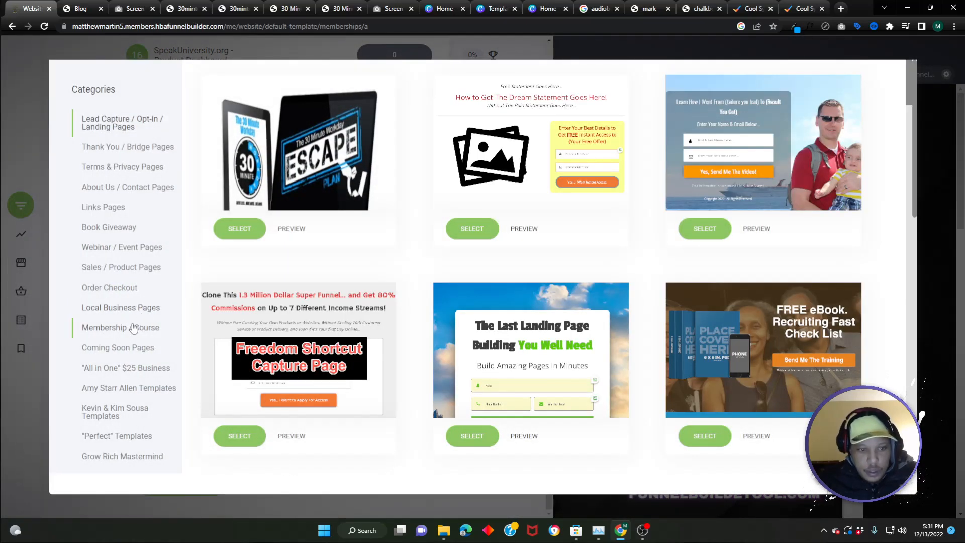
left_click(130, 329)
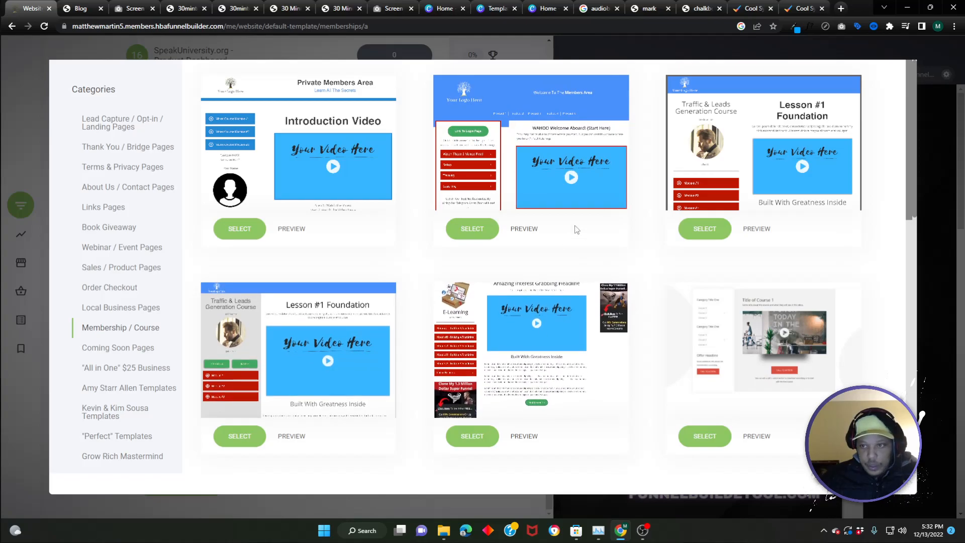
left_click(709, 232)
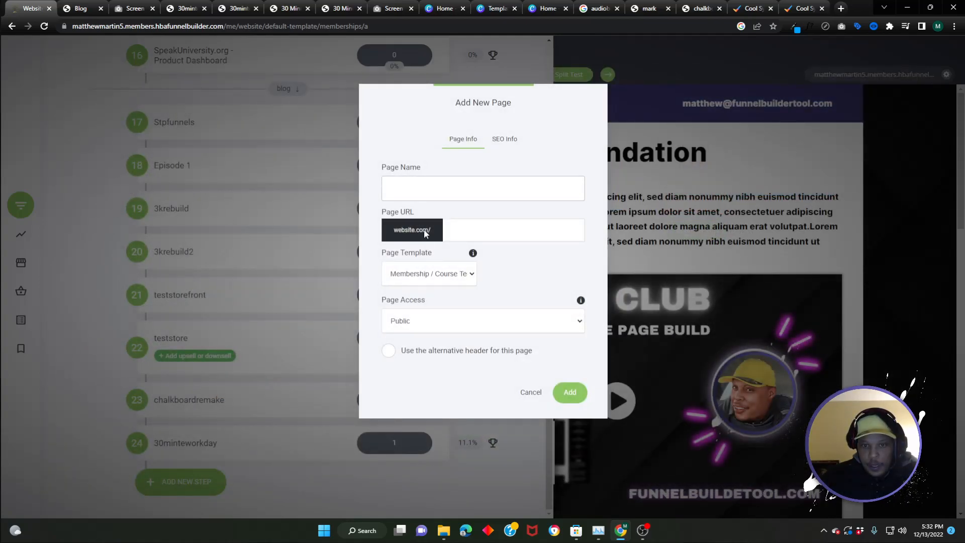
Name the new page "membersh" and add it to the funnel with public access
left_click(433, 189)
type("membersh")
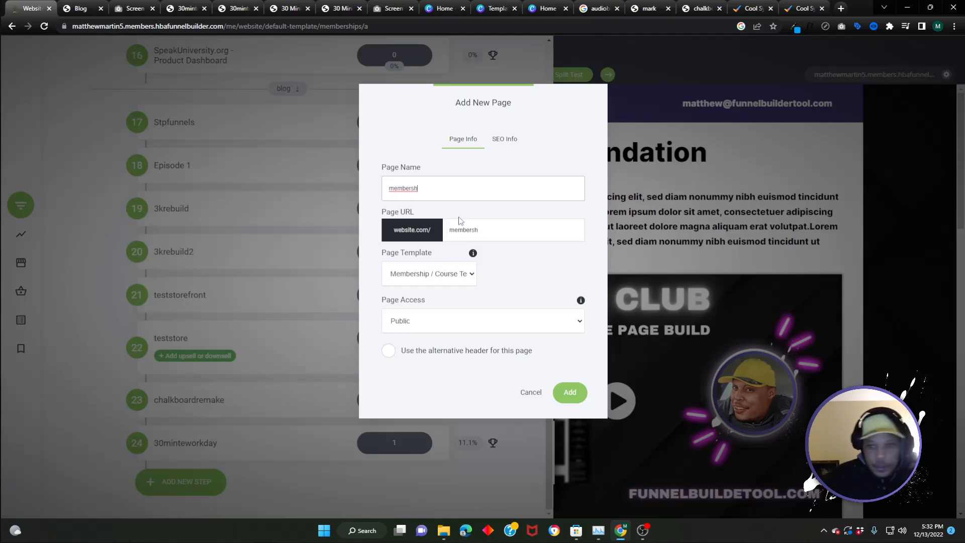
left_click(565, 390)
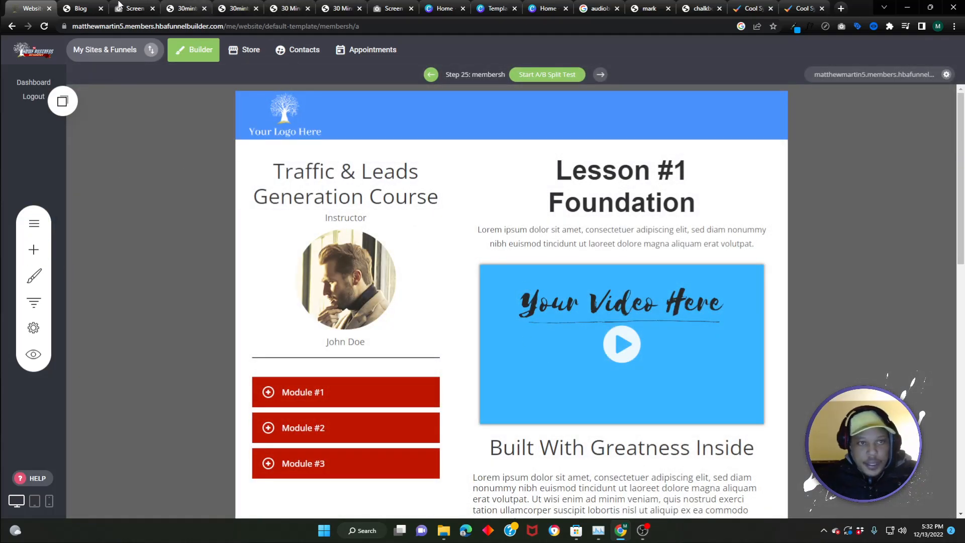
Try a grid width of 1360px in the global website layout and restore it to 1100px
left_click(86, 9)
left_click(32, 14)
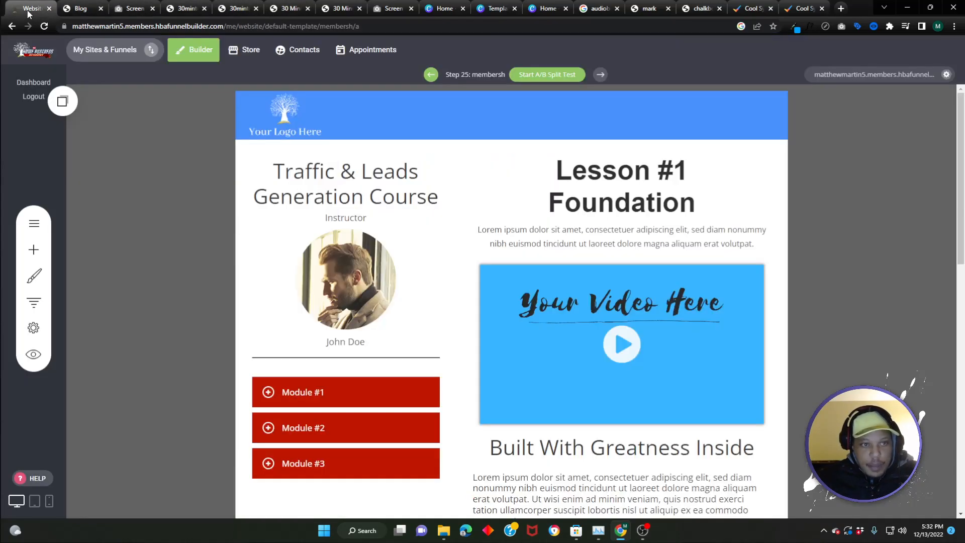
left_click(39, 280)
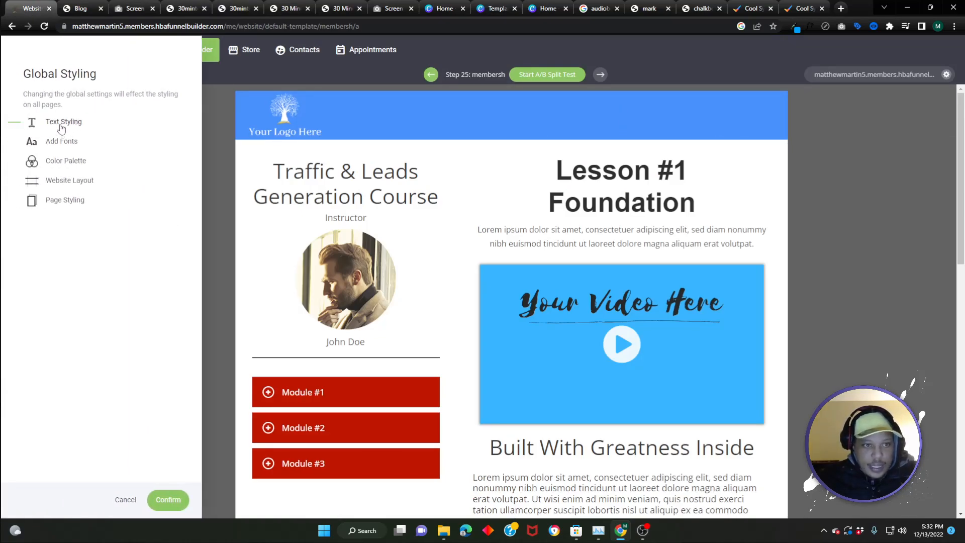
left_click(64, 181)
left_click_drag(76, 158, 116, 156)
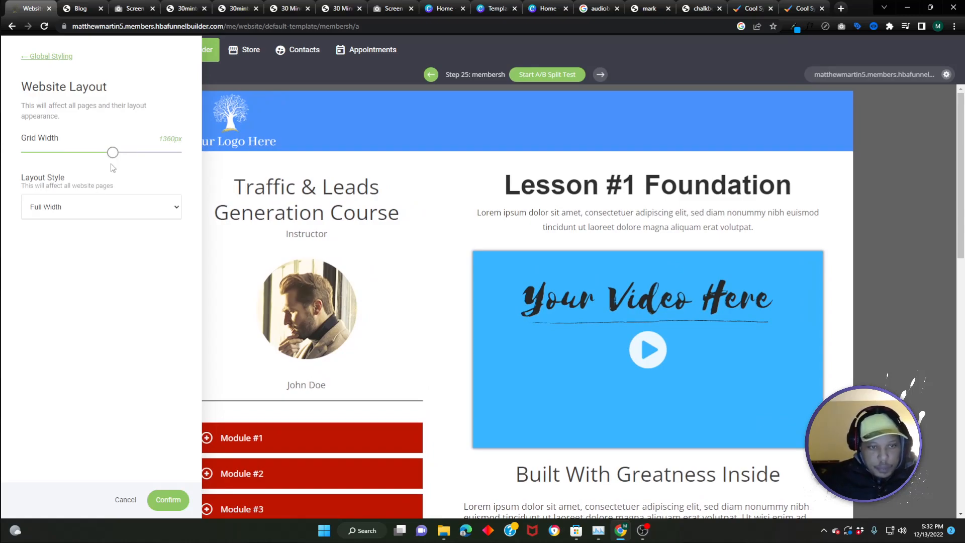
left_click_drag(113, 152, 70, 152)
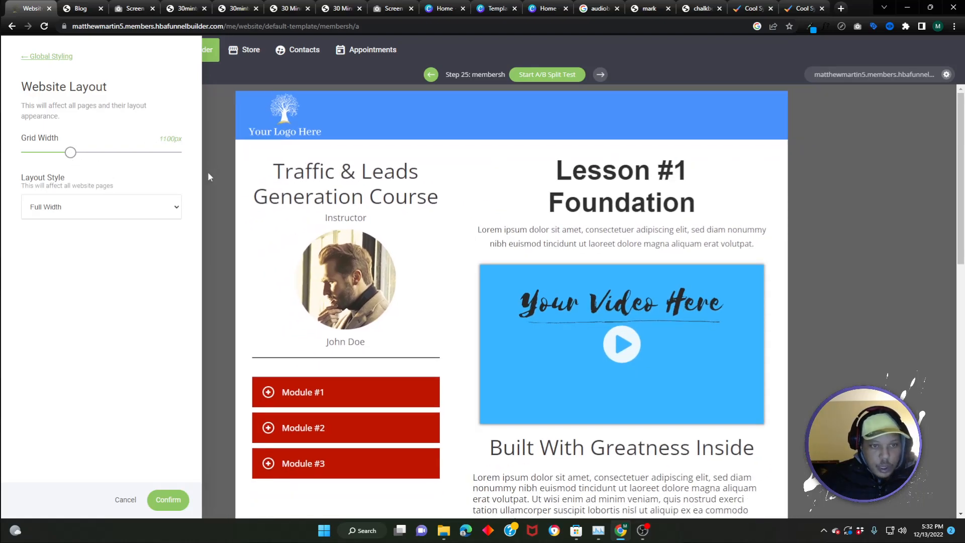
left_click(166, 503)
Add a Code widget to the blue footer beside the thank-you text and open its source code
scroll(198, 326, "down", 10)
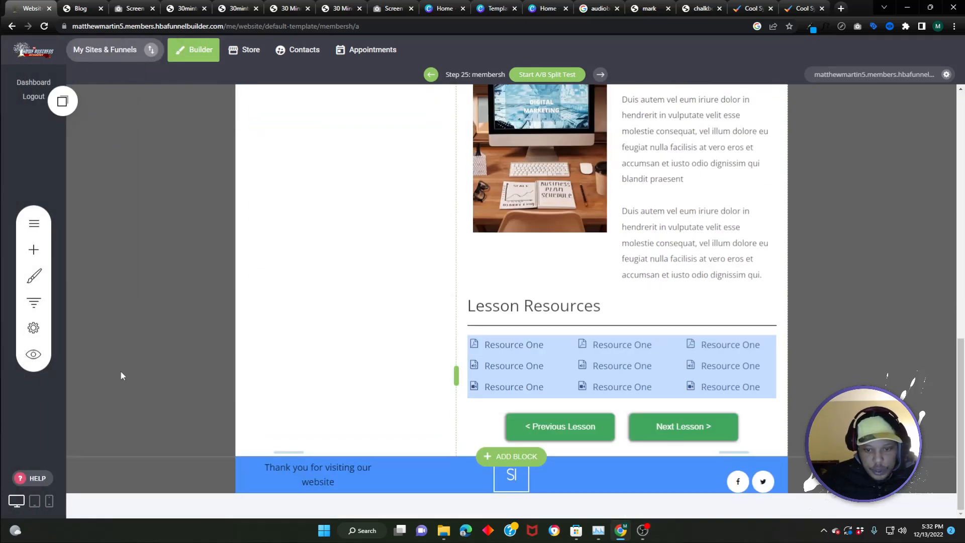
left_click(34, 249)
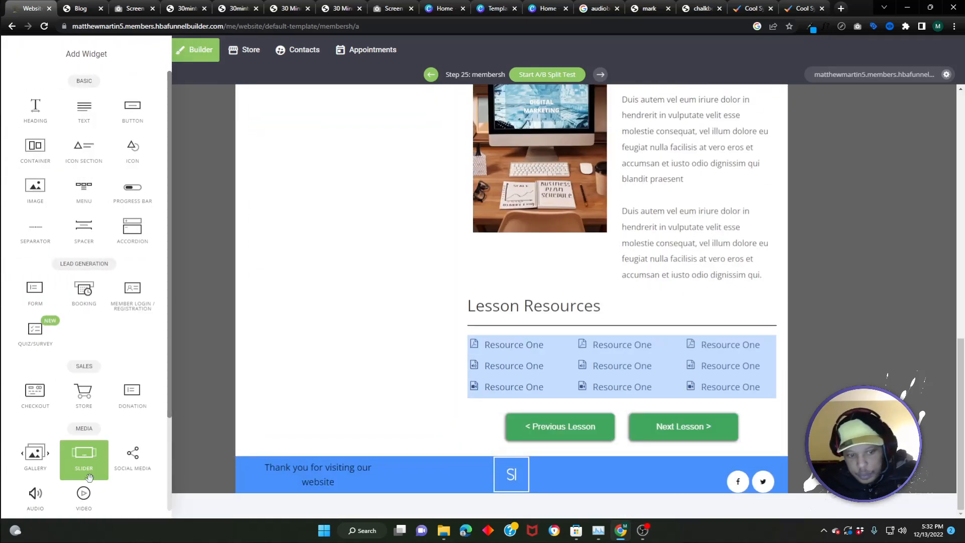
scroll(35, 482, "down", 3)
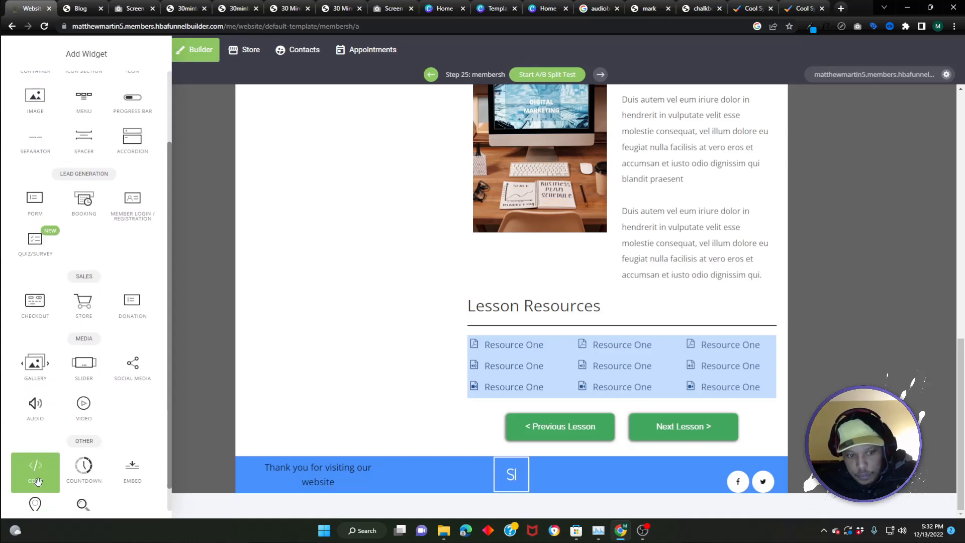
left_click_drag(34, 485, 440, 476)
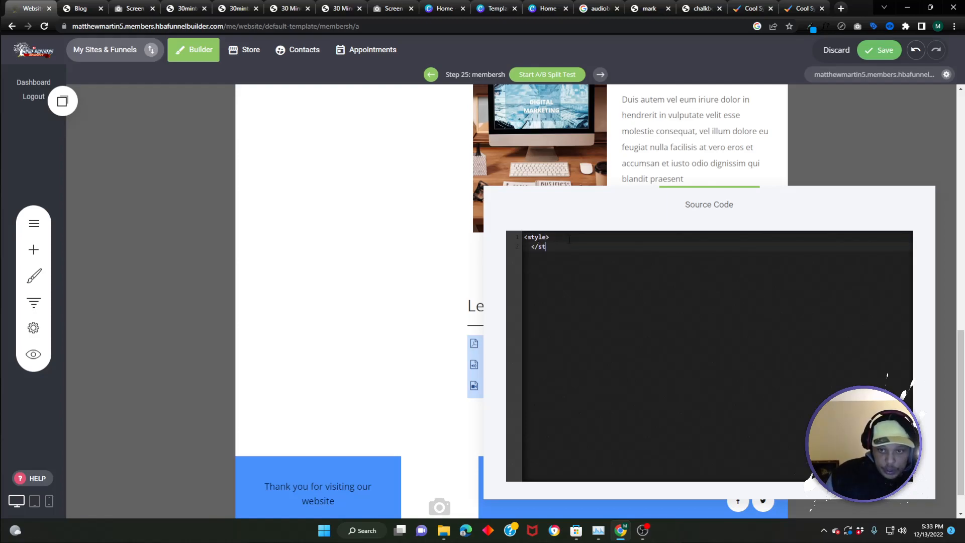
Enter style tags in the source code with the beginning of a .grid-content rule for max-width
type(">")
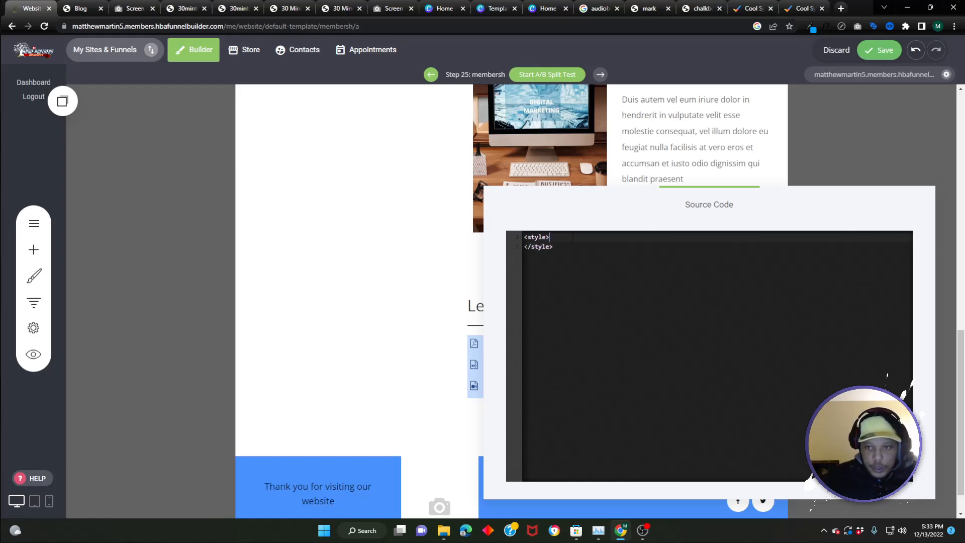
key("Return")
type(".grid-content{m")
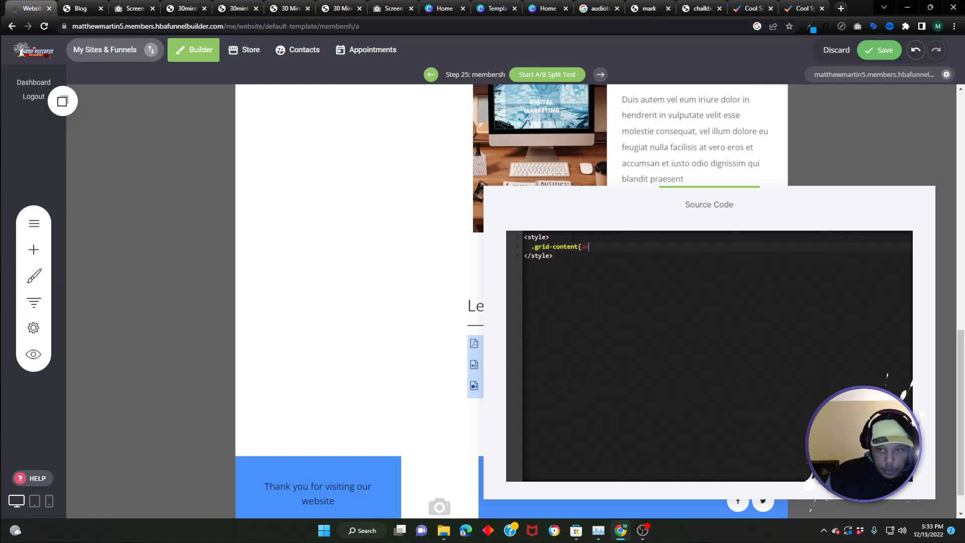
type("width:")
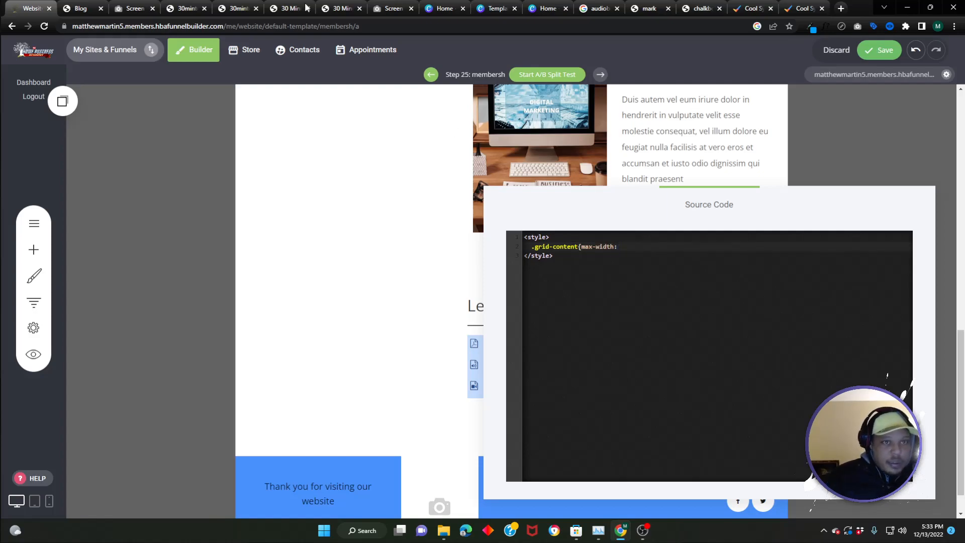
Measure the content width of the published membership page with the page ruler
left_click(93, 11)
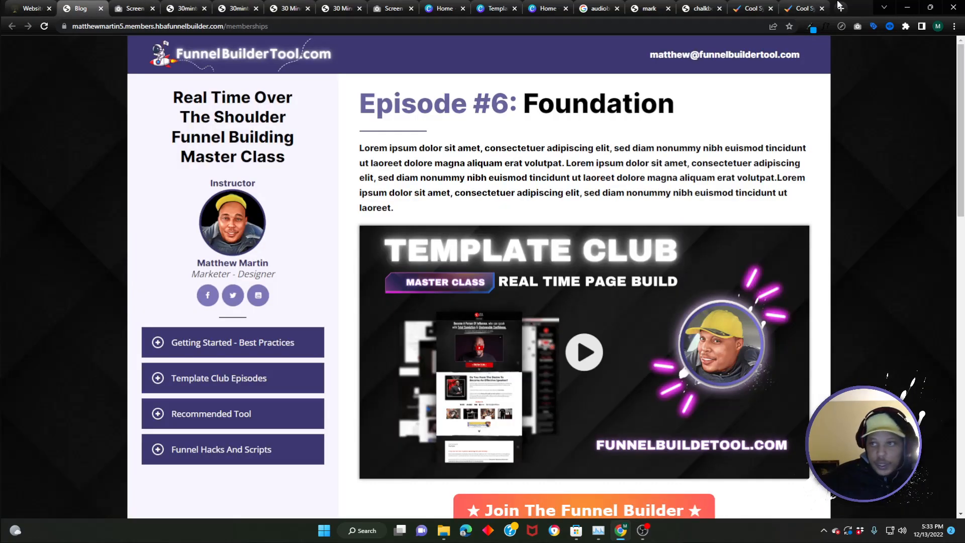
left_click(841, 26)
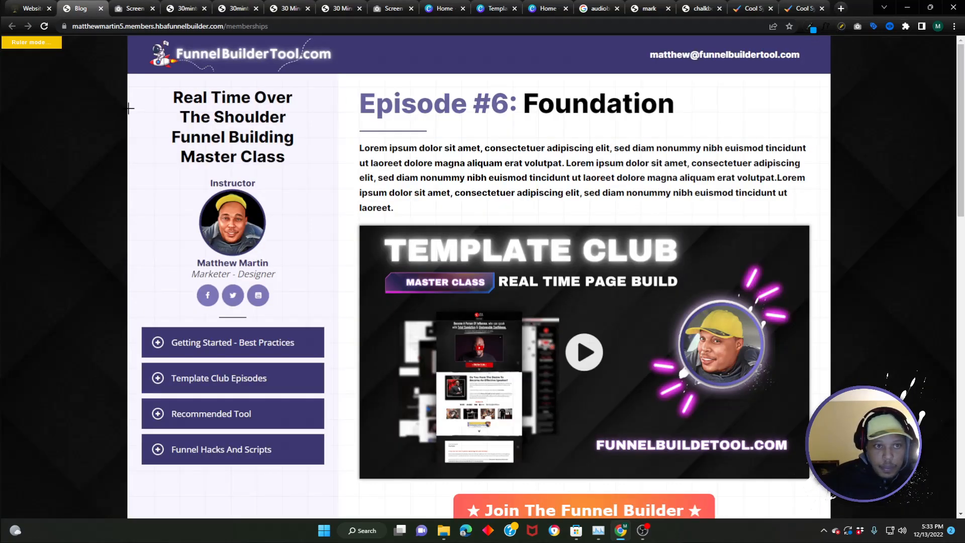
left_click_drag(128, 107, 836, 269)
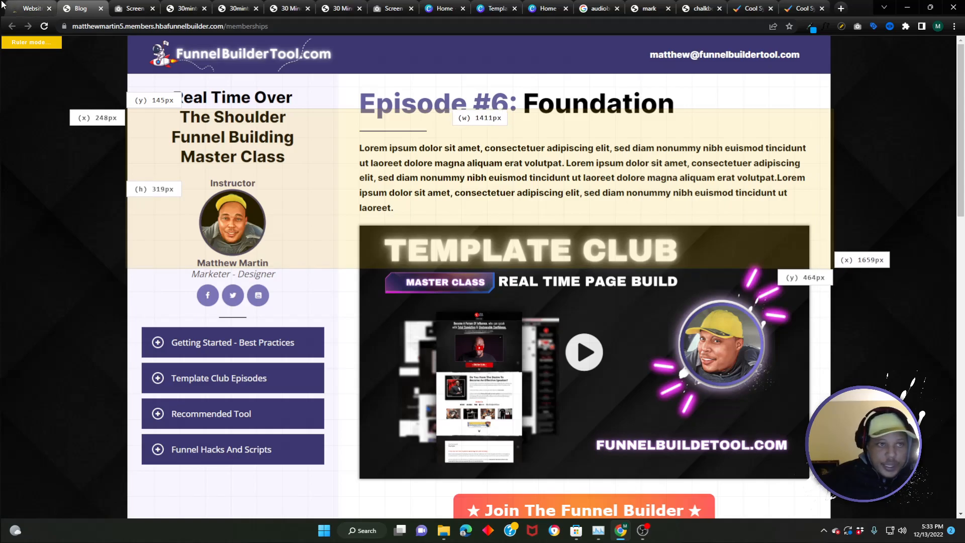
Complete the .grid-content rule with a max-width of 1400px !important and save the page
left_click(33, 9)
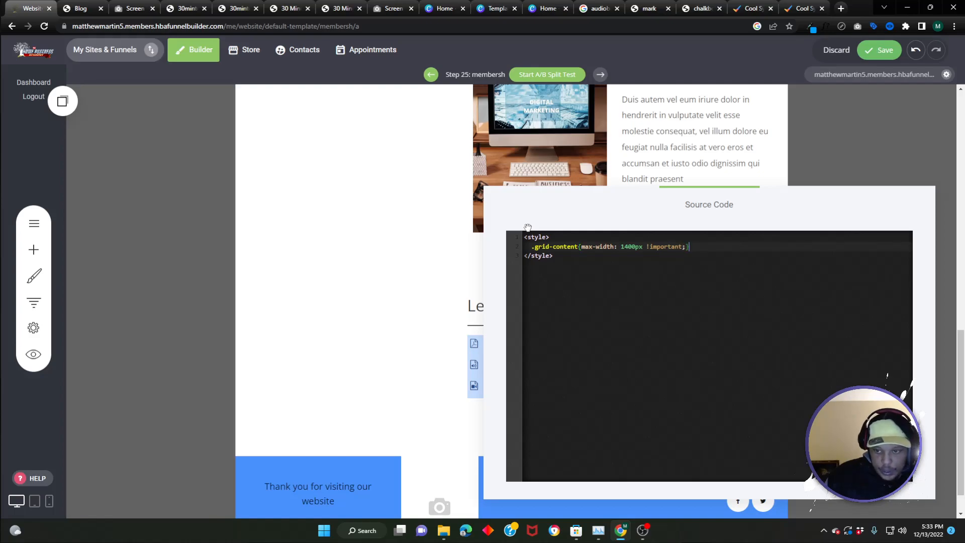
left_click(228, 209)
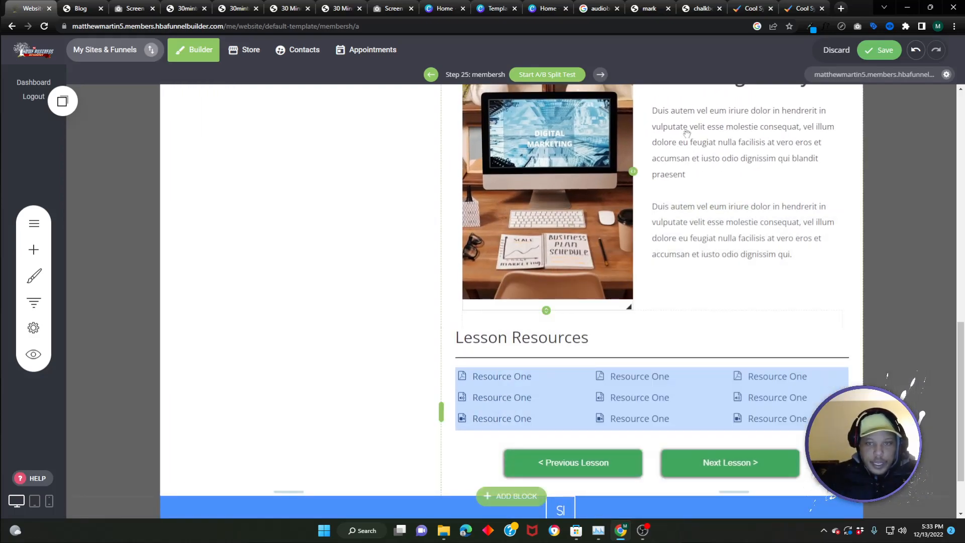
left_click(875, 51)
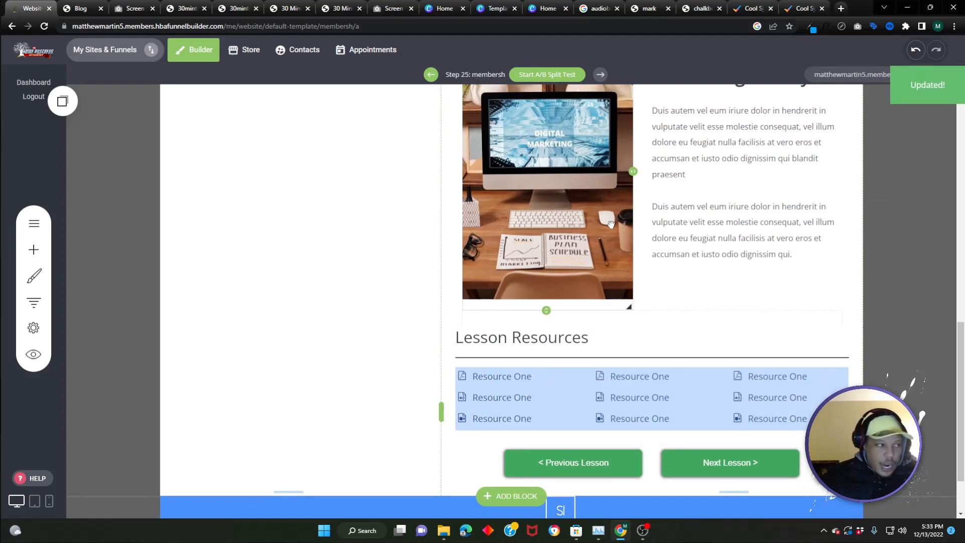
Add the custom class name "skybox" to the block holding the course sidebar and lesson content
scroll(537, 261, "up", 15)
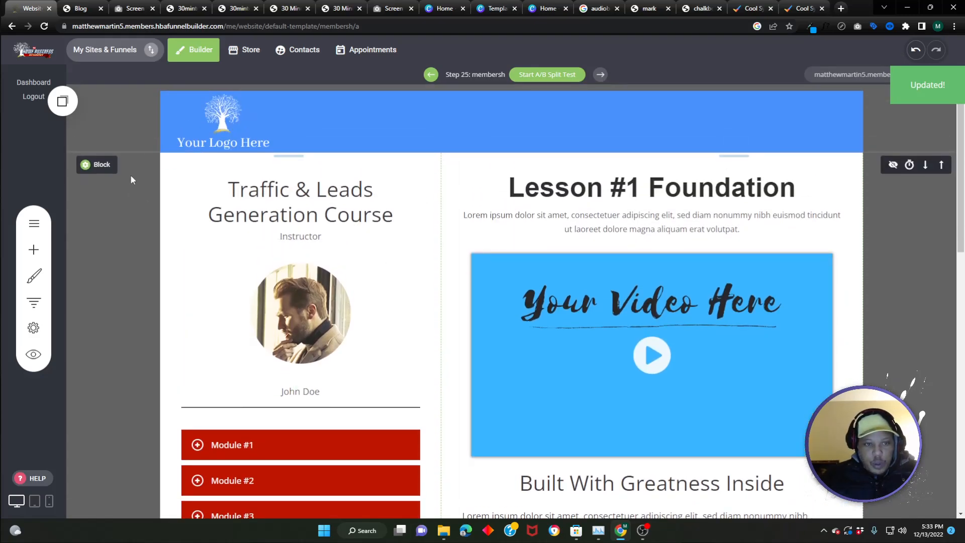
left_click(102, 165)
left_click(189, 310)
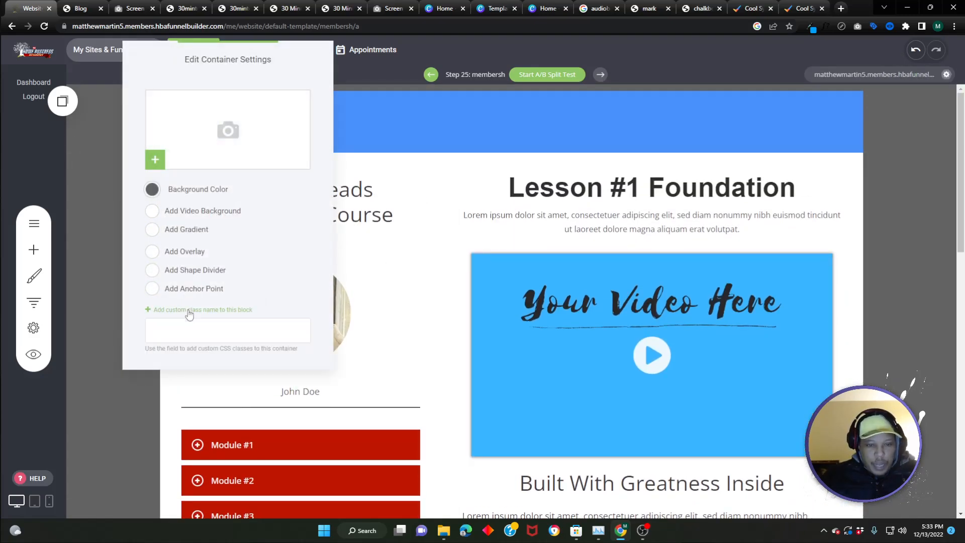
left_click(195, 328)
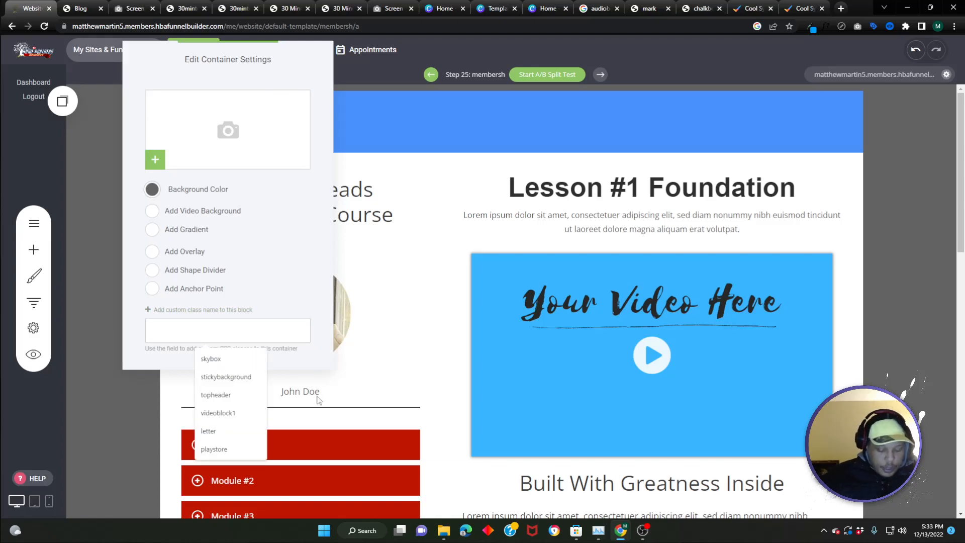
type("skybox")
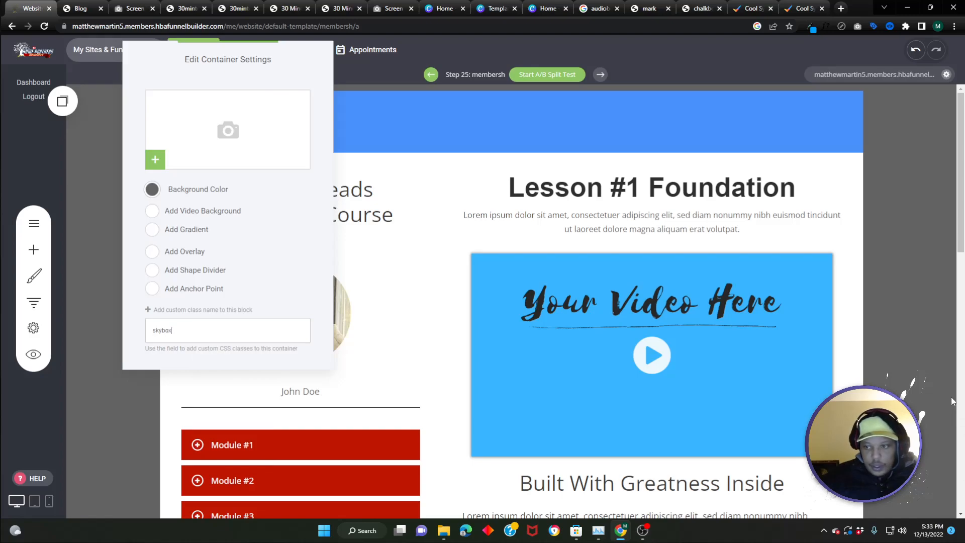
left_click(932, 359)
Limit the max-width rule in the footer's code to the skybox block by prefixing its selector with .skybox
left_click_drag(962, 249, 963, 507)
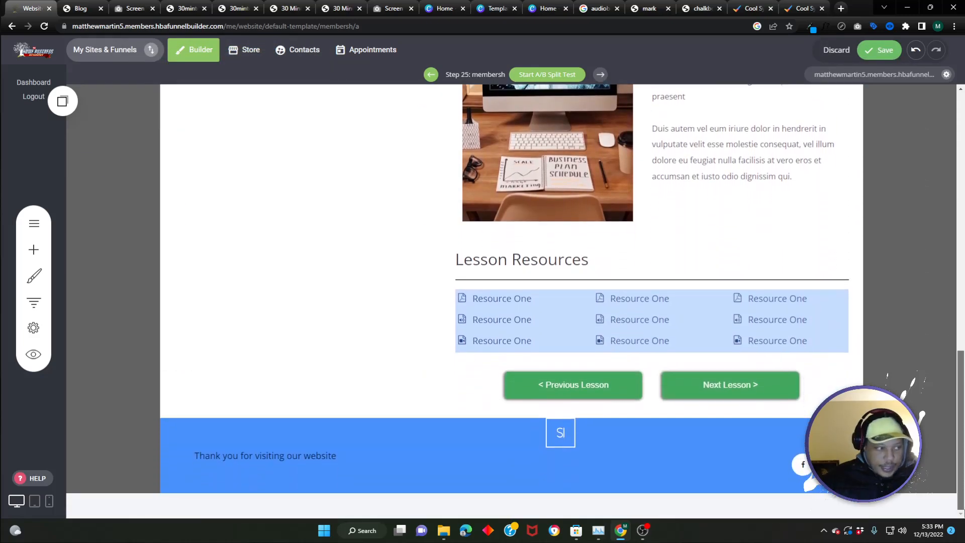
left_click(406, 456)
left_click(396, 404)
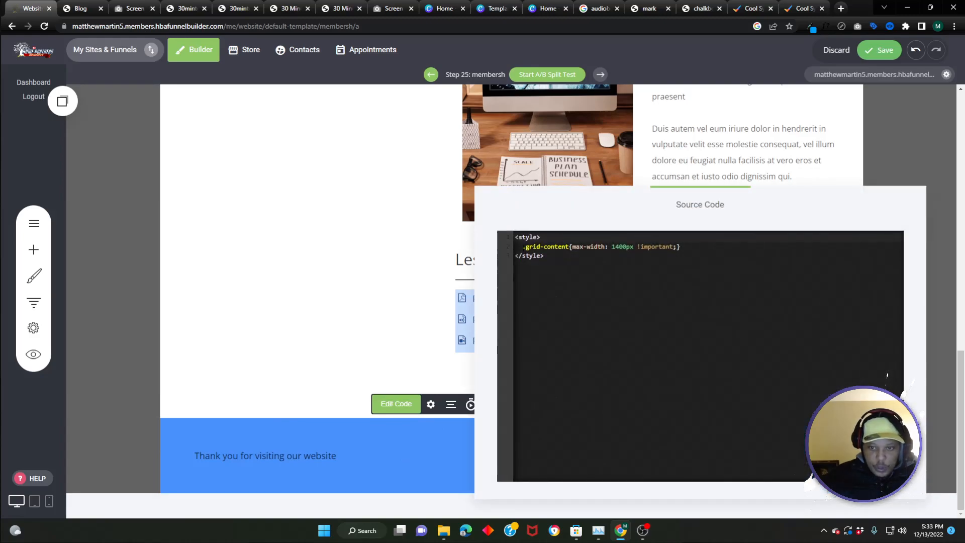
type(".skybox")
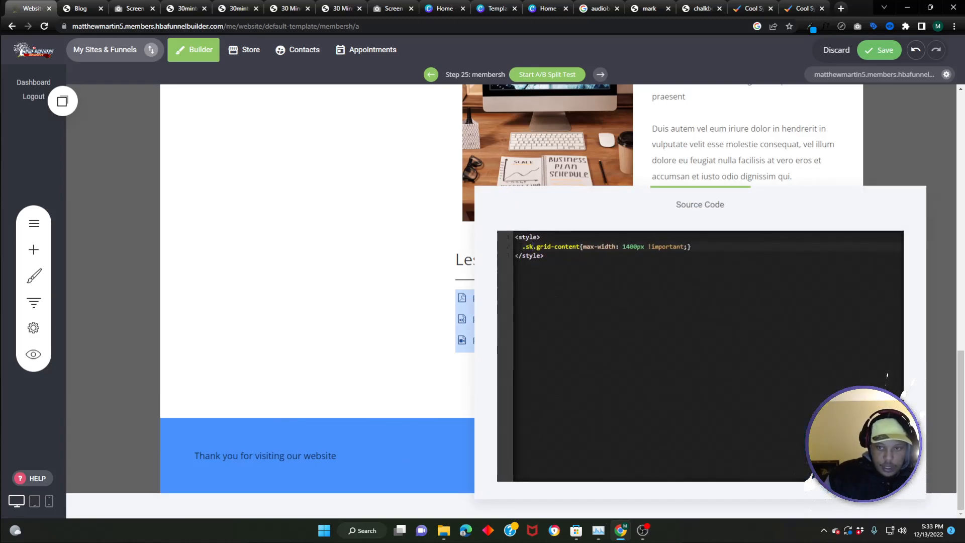
left_click(110, 230)
Check the content block's custom class name and the selector in the footer's source code
scroll(119, 230, "up", 10)
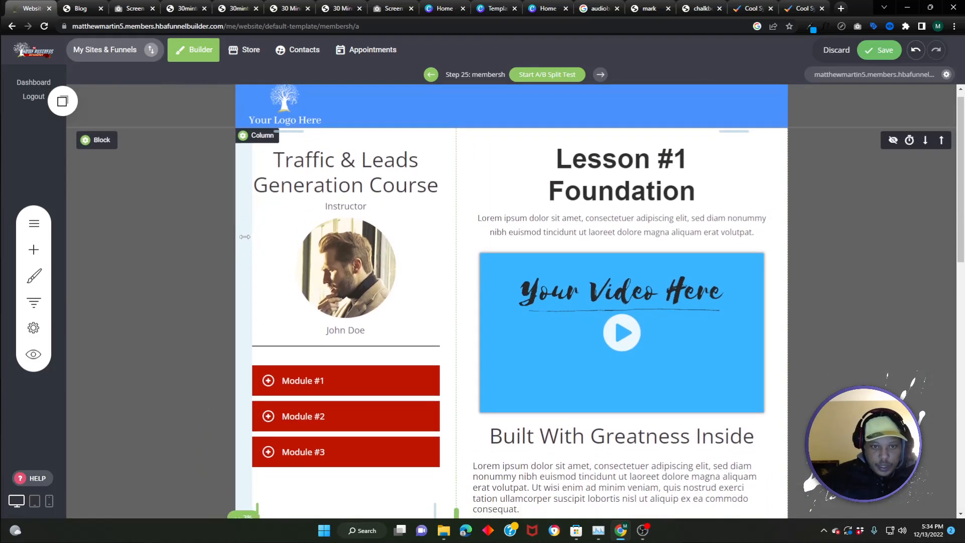
left_click(91, 103)
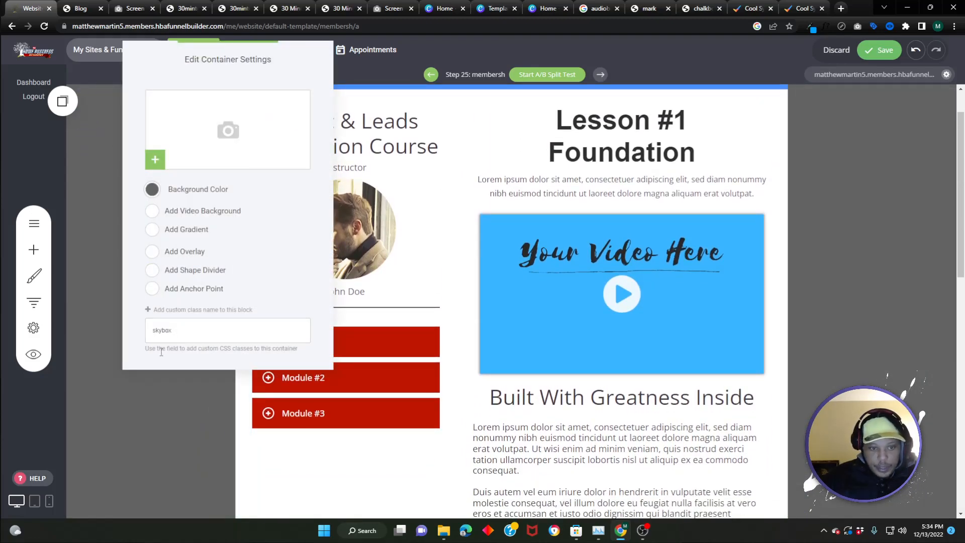
left_click(179, 381)
scroll(402, 441, "down", 15)
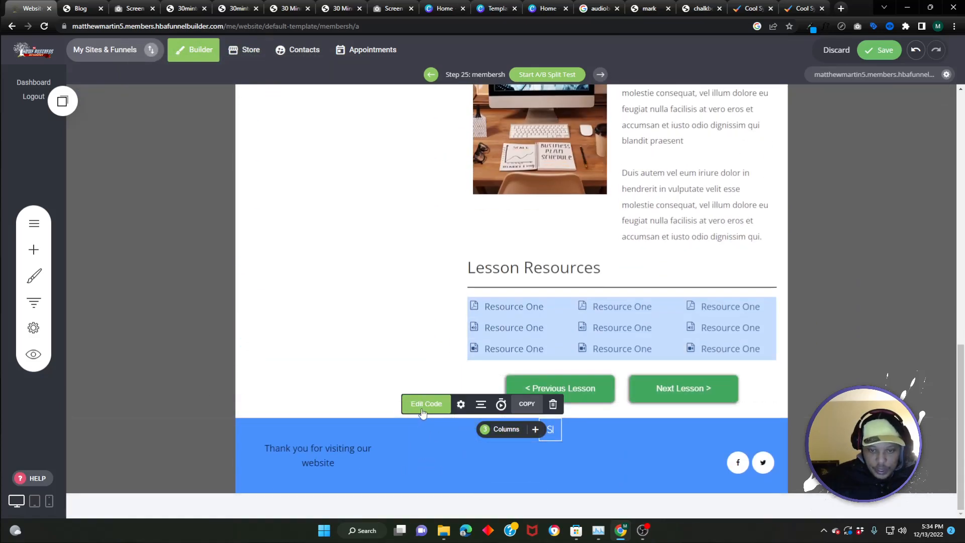
left_click(440, 409)
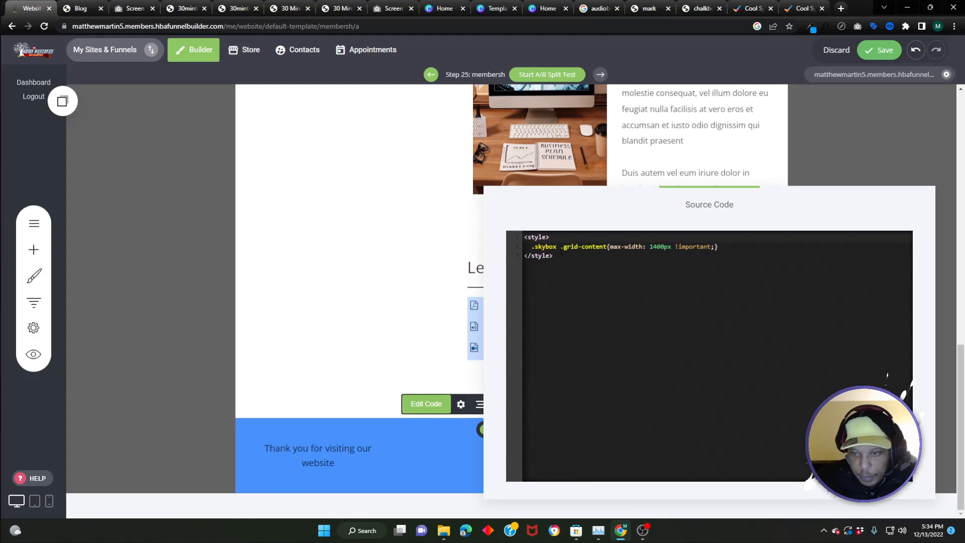
Save the page and check the content block's width on the published membersh page
left_click(887, 50)
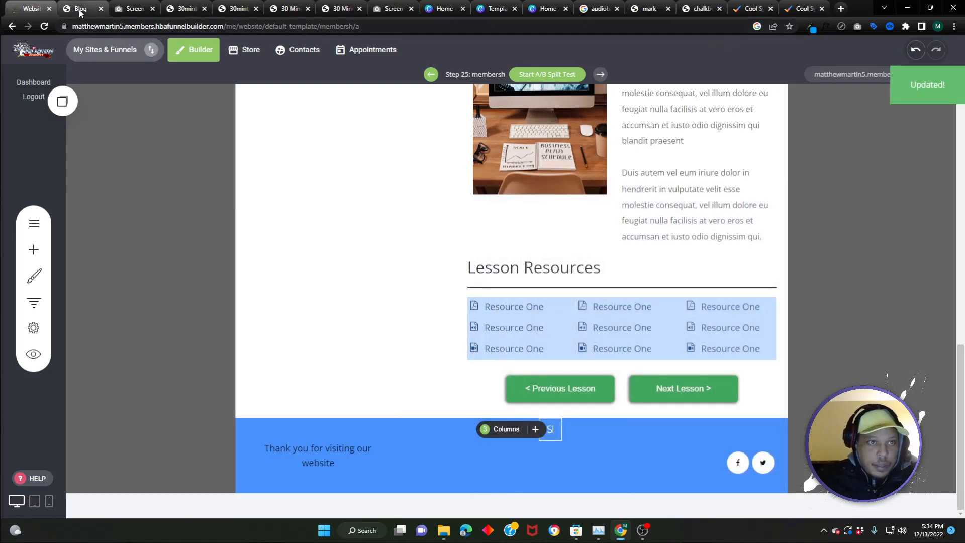
left_click(78, 8)
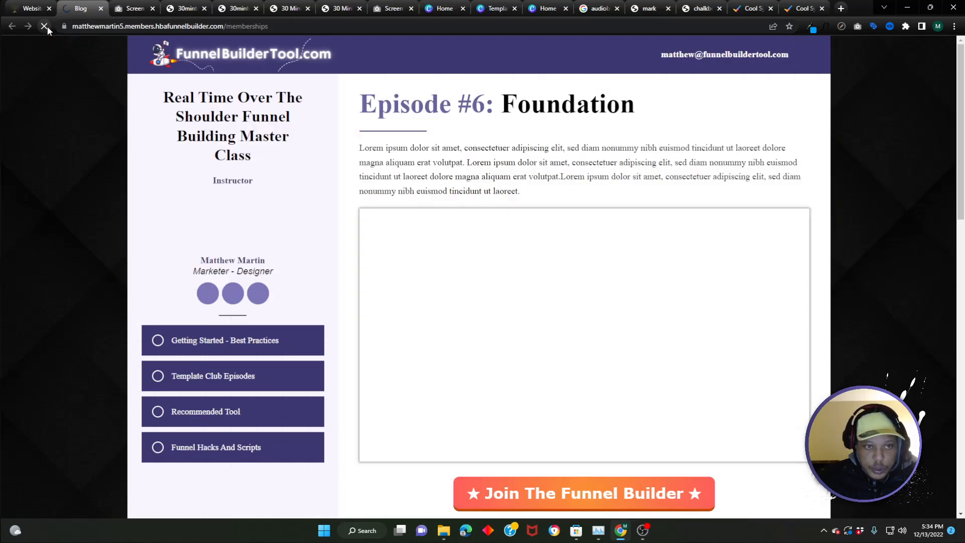
left_click(31, 8)
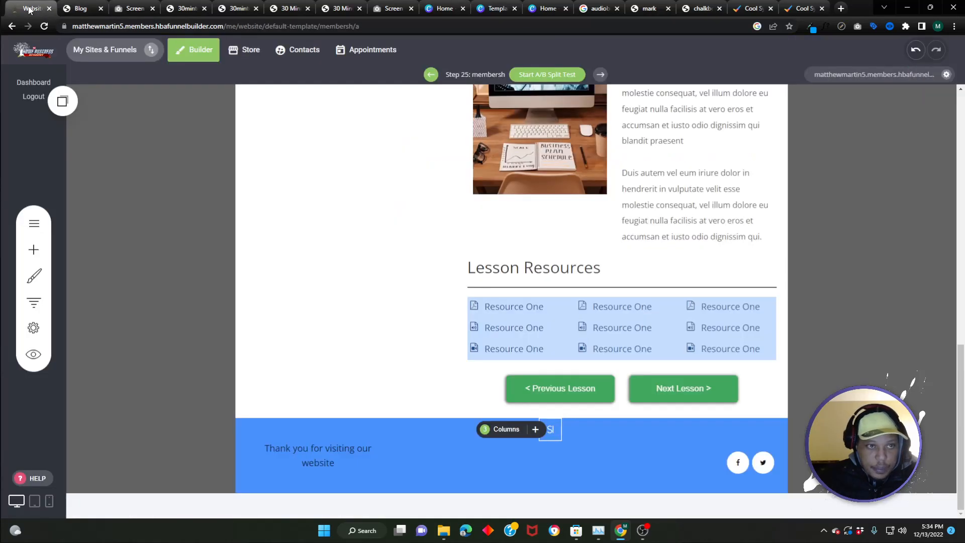
left_click(853, 75)
scroll(782, 129, "down", 5)
scroll(674, 206, "up", 1)
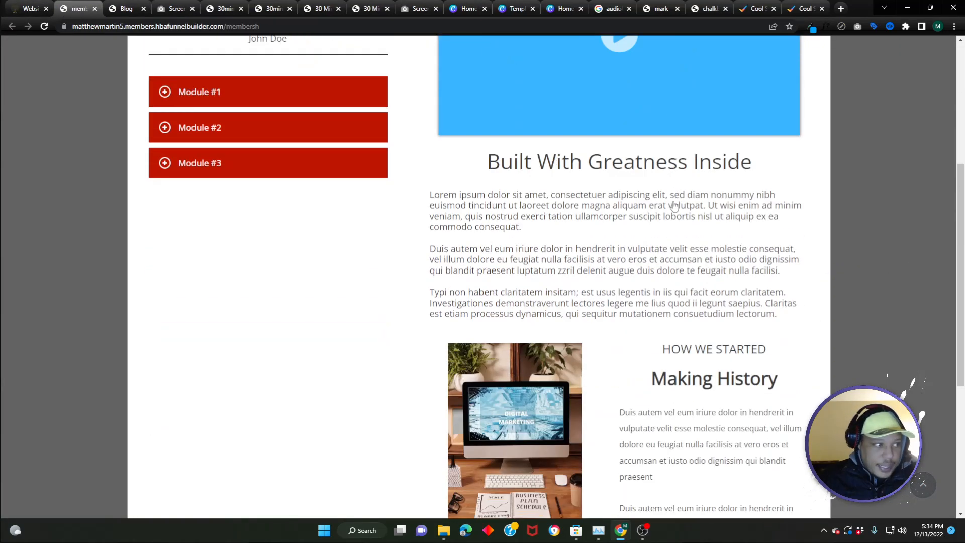
scroll(674, 206, "up", 5)
scroll(416, 126, "down", 4)
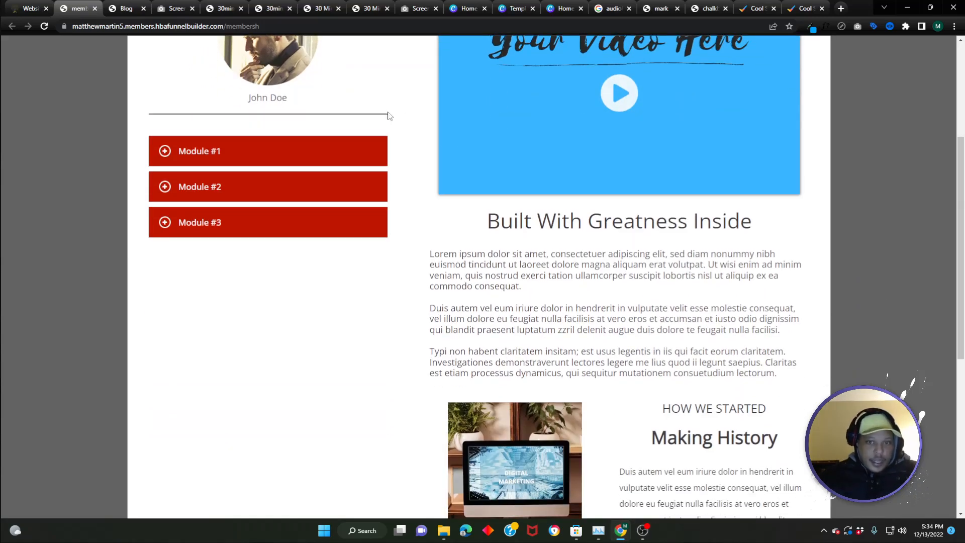
scroll(360, 199, "down", 4)
scroll(174, 130, "up", 2)
left_click(28, 8)
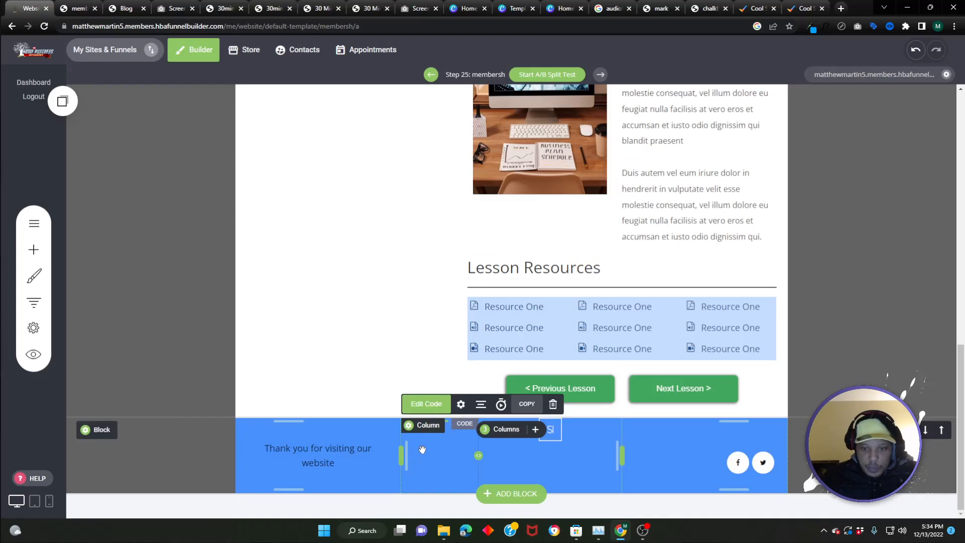
Remove the .skybox prefix from the .grid-content rule in the footer's code and close the published page preview
left_click(428, 404)
left_click_drag(561, 247, 505, 247)
key("BackSpace")
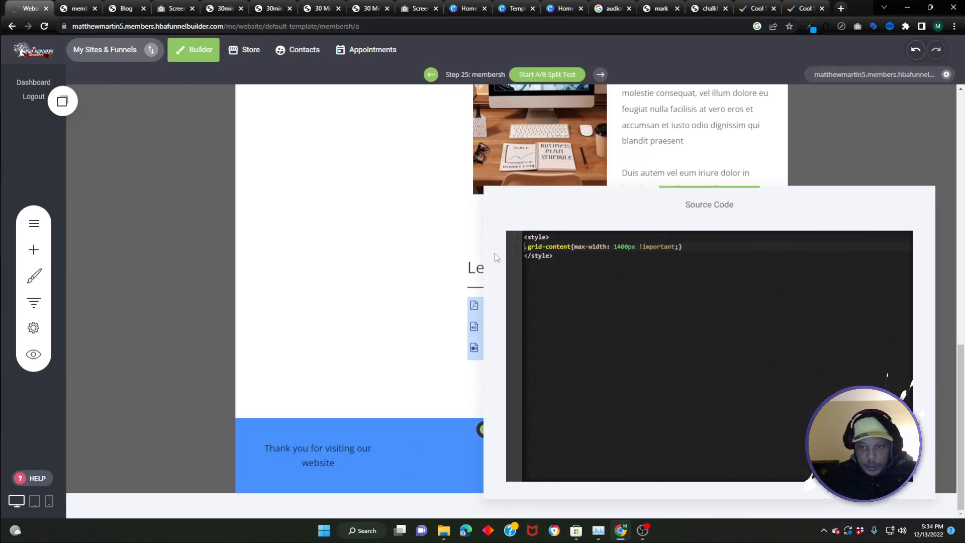
left_click(256, 220)
scroll(360, 267, "up", 14)
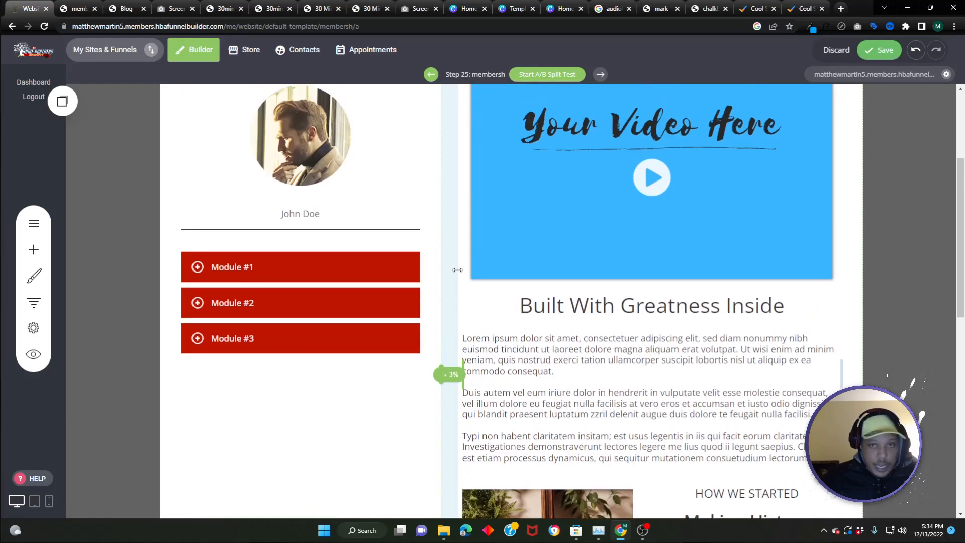
left_click(87, 8)
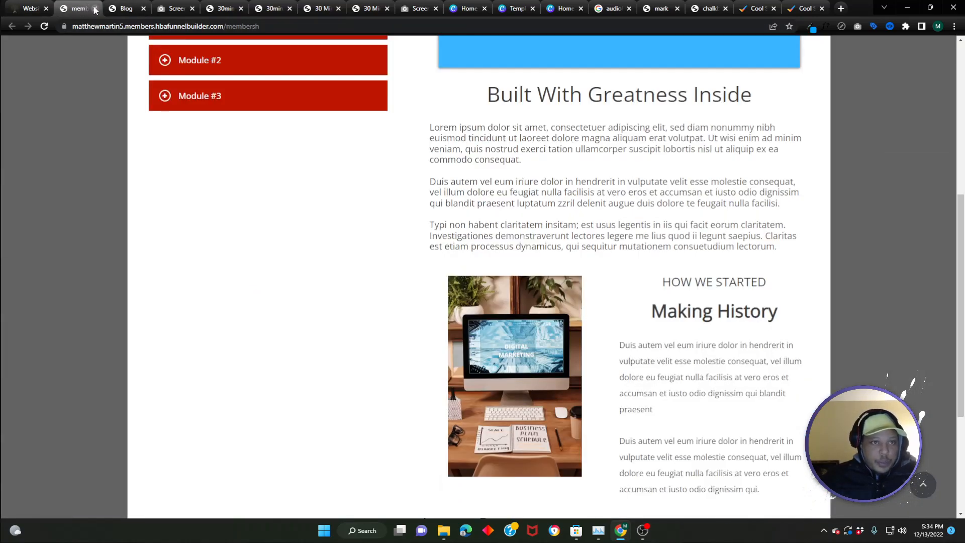
left_click(94, 8)
Sample the header's dark purple on the memberships reference page with the eye dropper, copy its hex code 3c3770, and return to the page builder
left_click(80, 8)
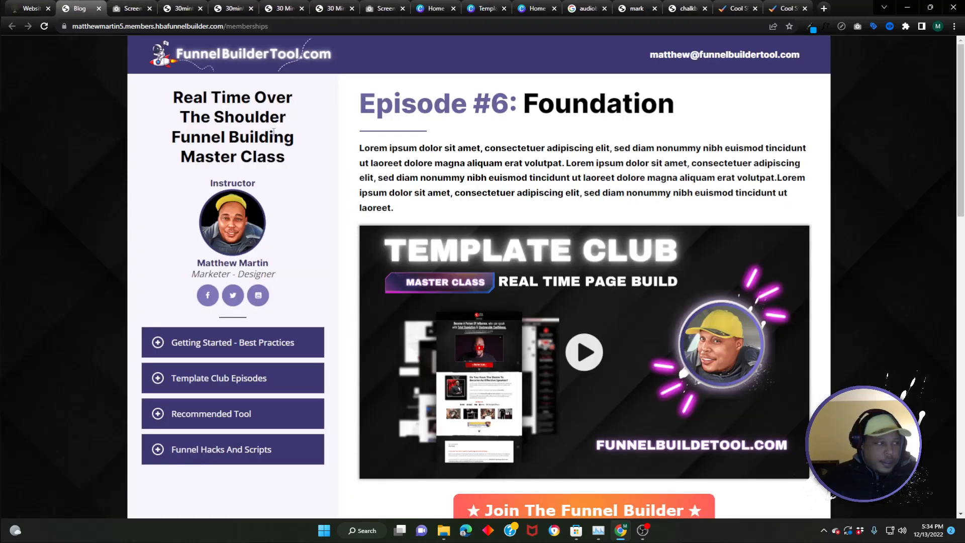
left_click(825, 531)
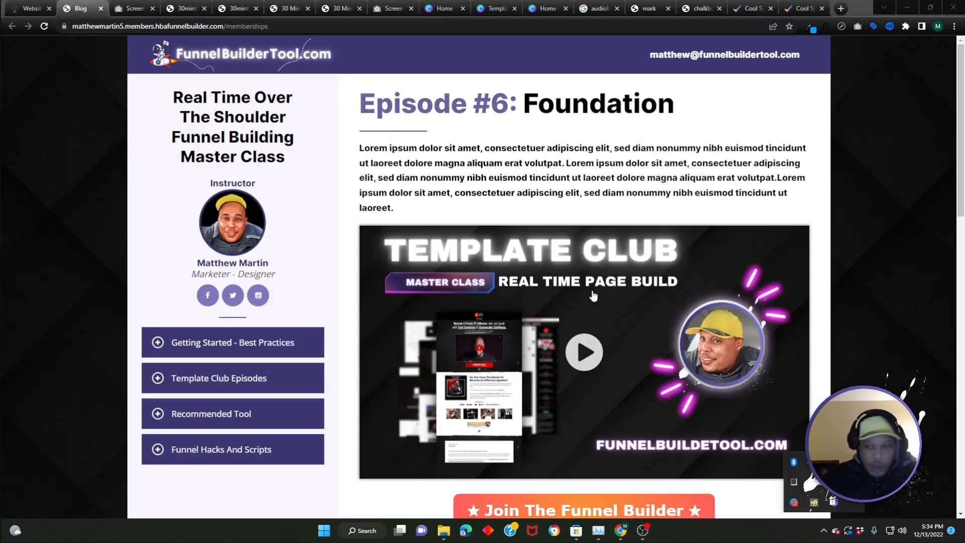
left_click(817, 34)
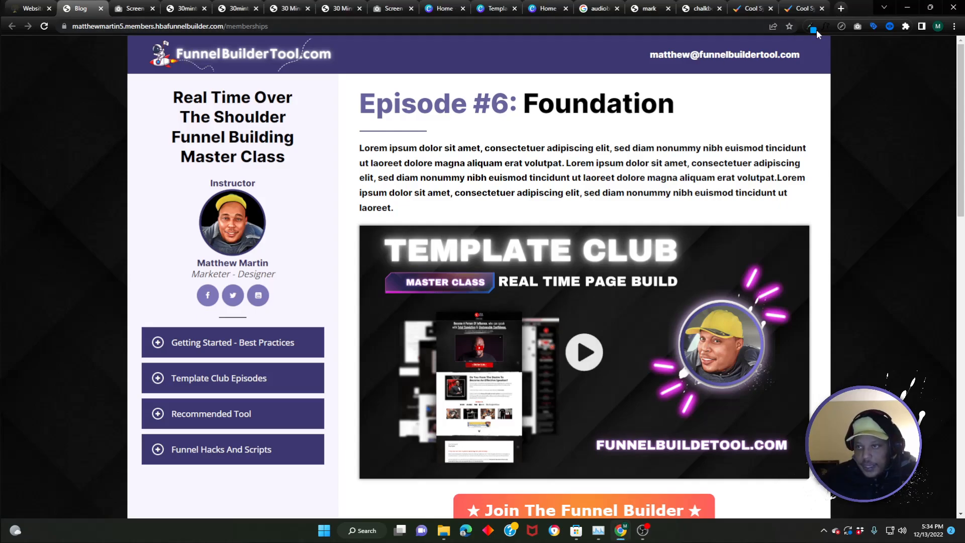
left_click(812, 29)
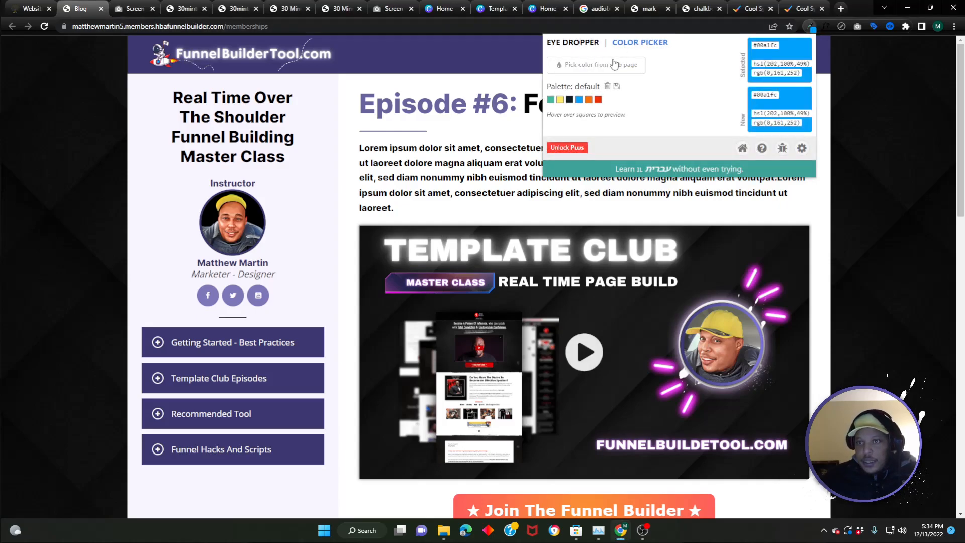
left_click(614, 64)
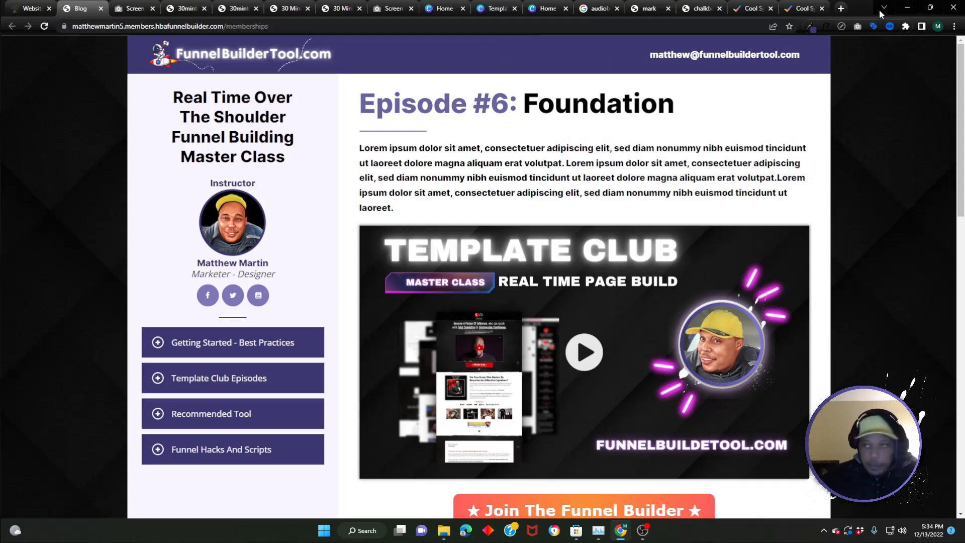
left_click(813, 28)
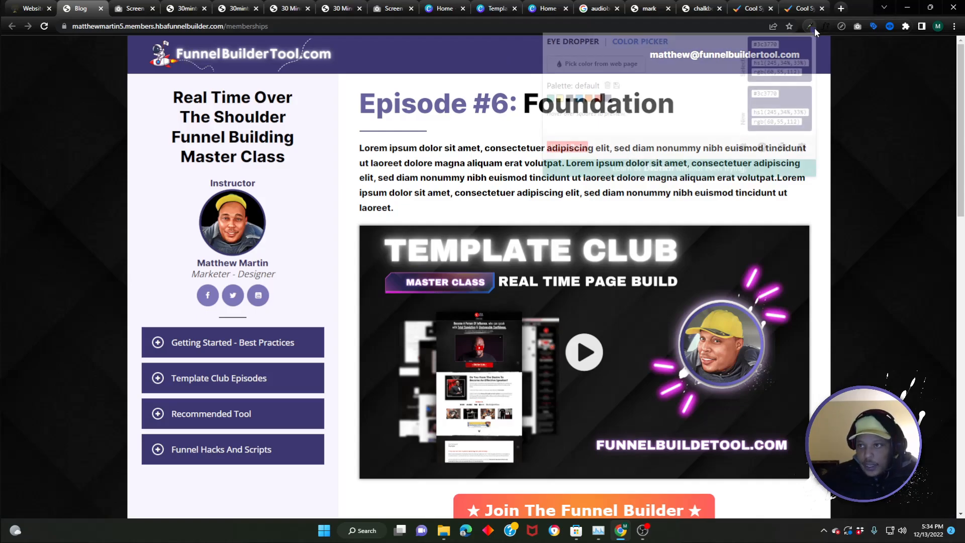
right_click(765, 46)
left_click(769, 57)
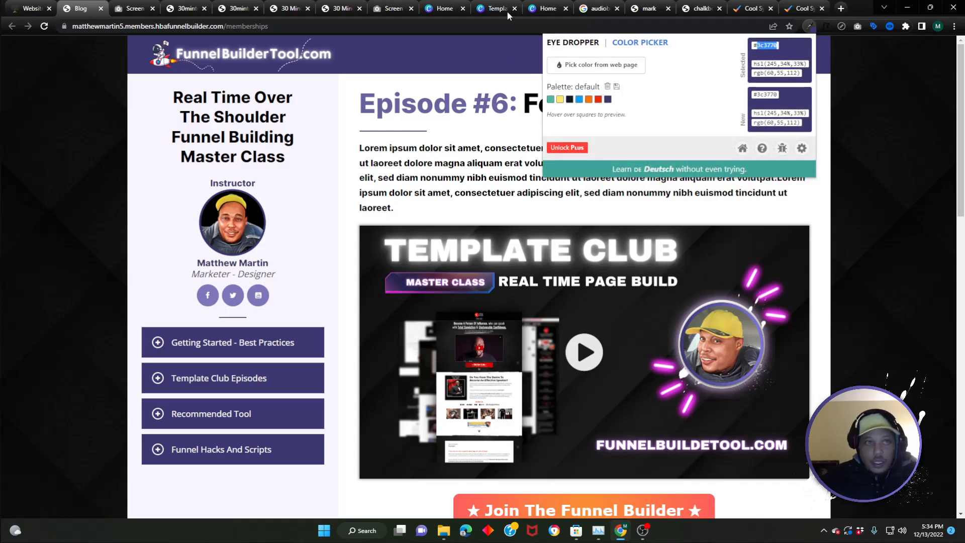
left_click(36, 8)
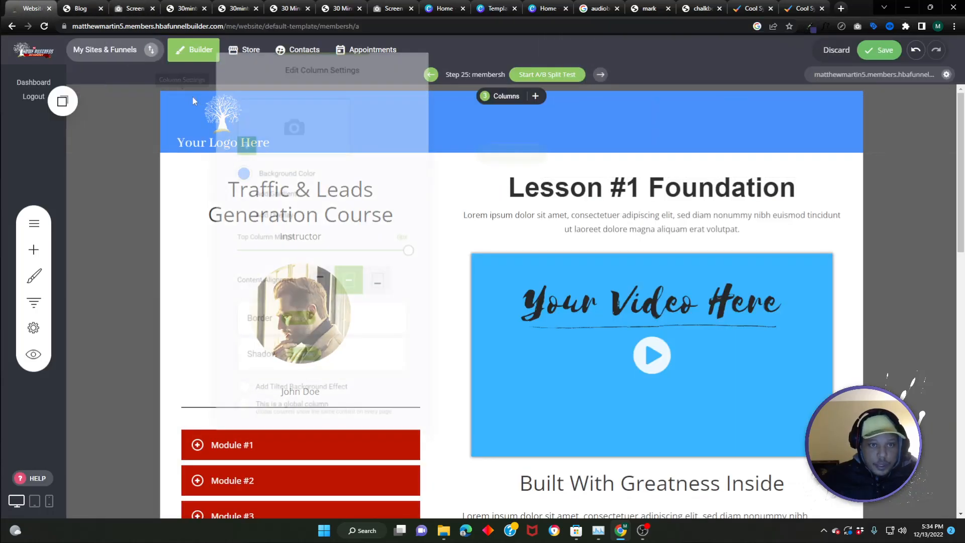
left_click(192, 95)
left_click(269, 122)
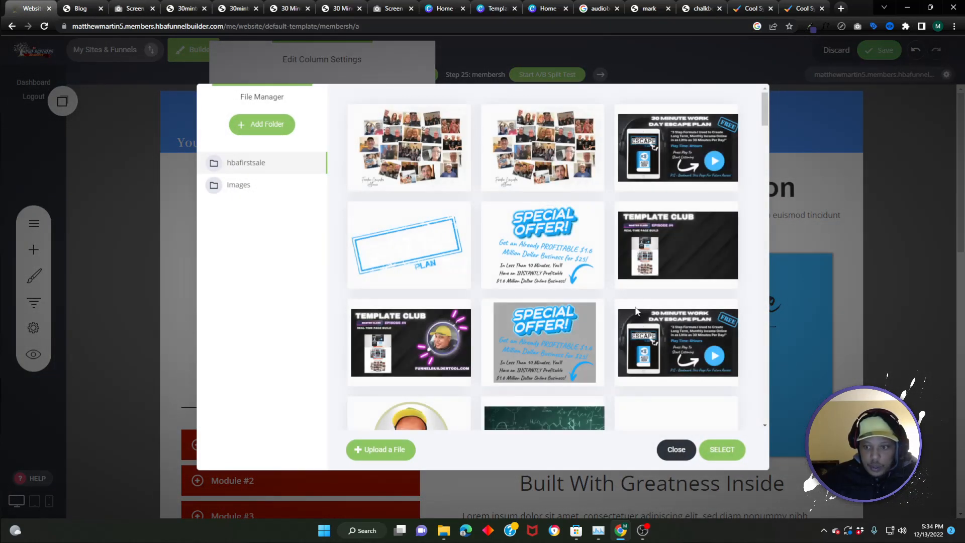
left_click(676, 450)
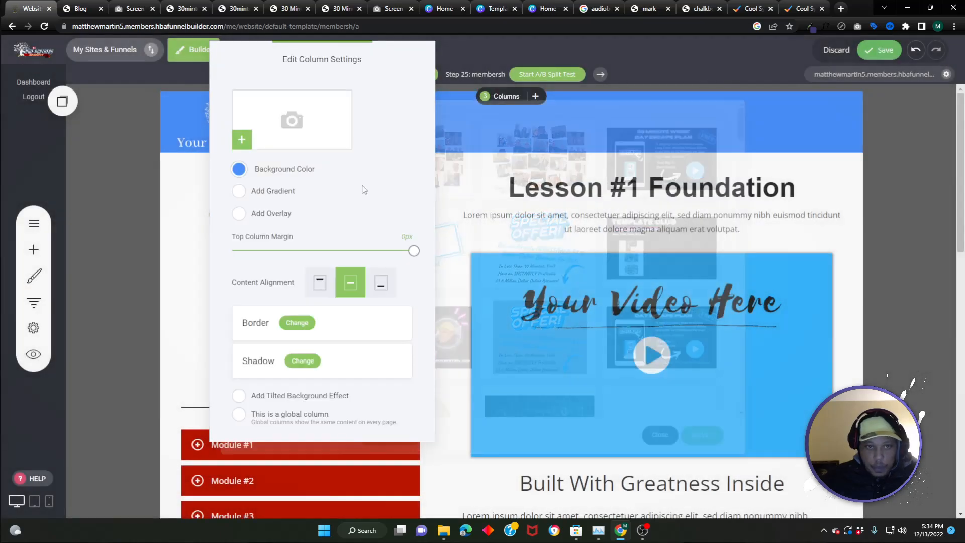
left_click(147, 105)
Set the background color of the header's logo column to #3c3770 and open the logo's image settings
left_click(176, 100)
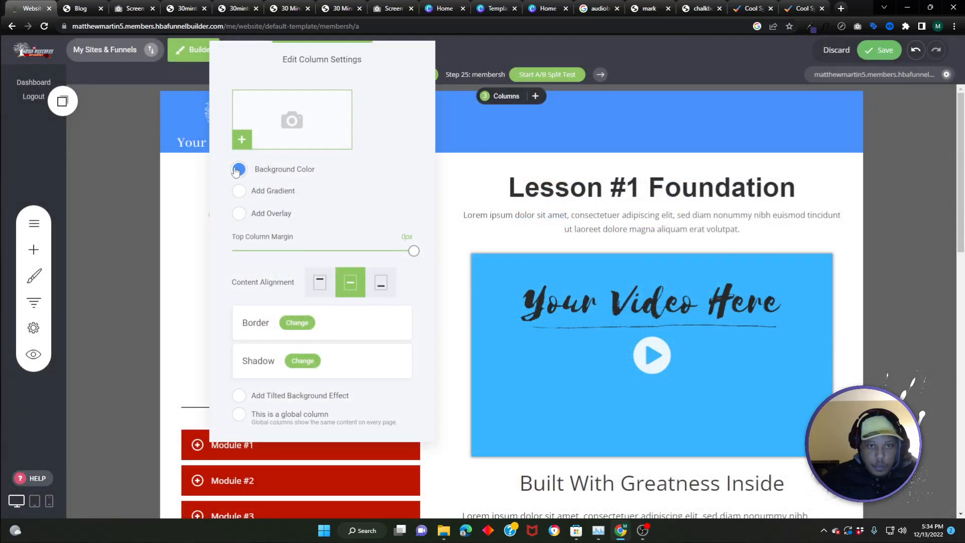
left_click(242, 171)
right_click(374, 248)
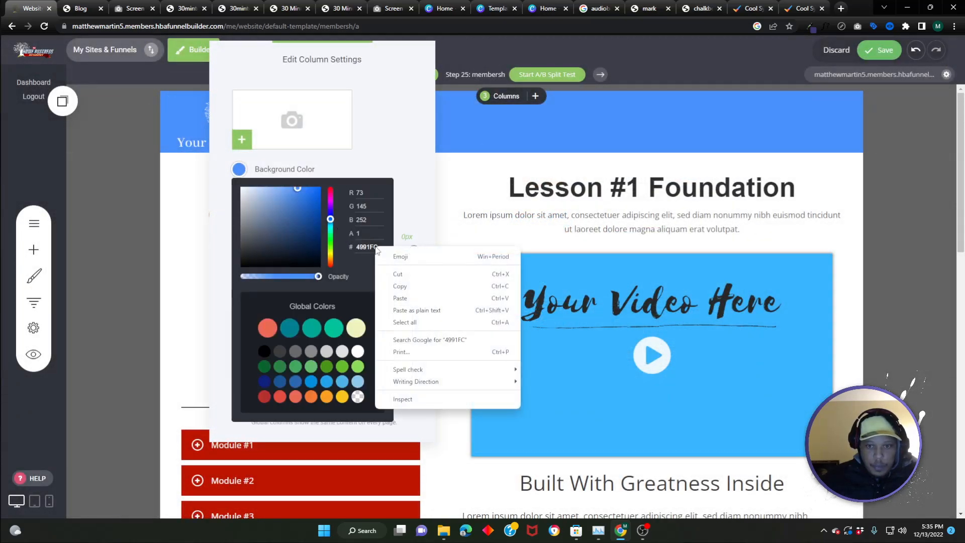
left_click(400, 304)
left_click(420, 277)
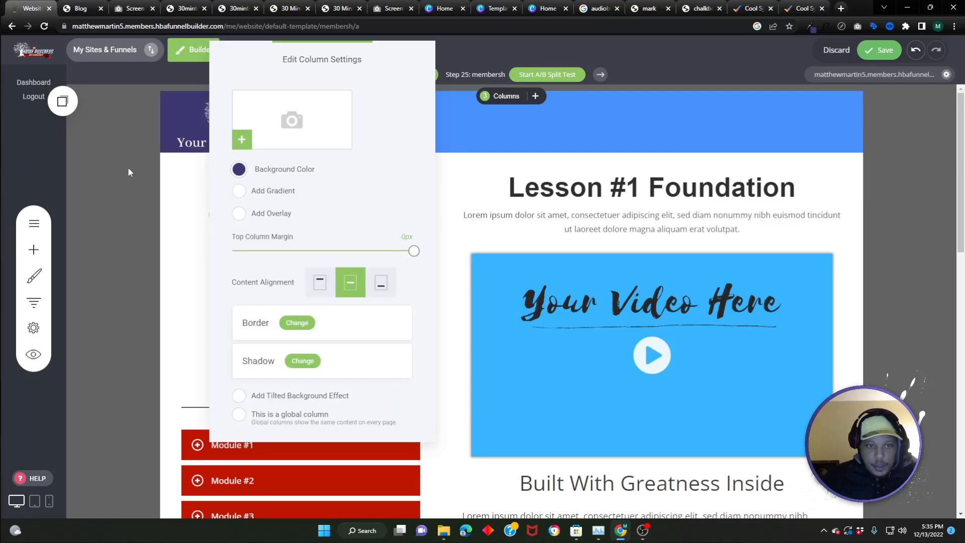
left_click(211, 95)
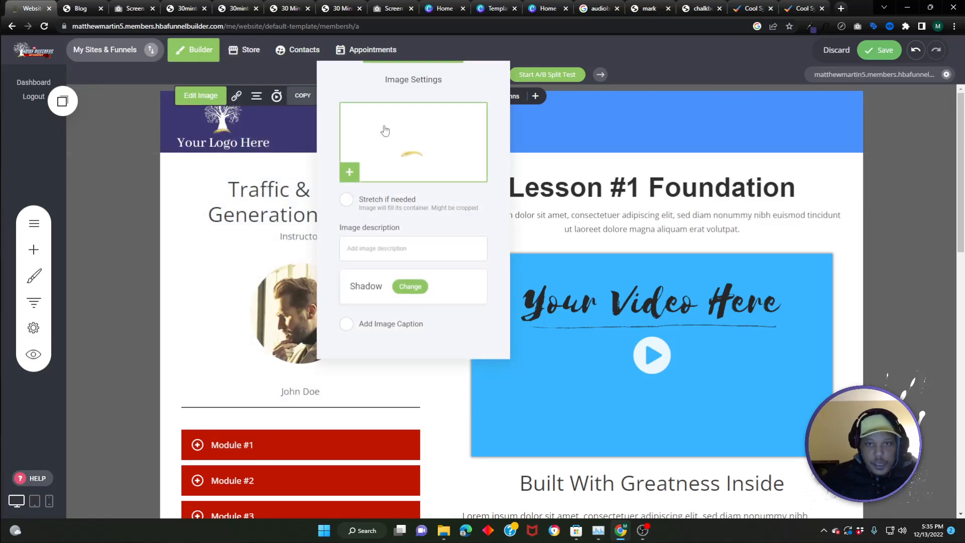
left_click(385, 129)
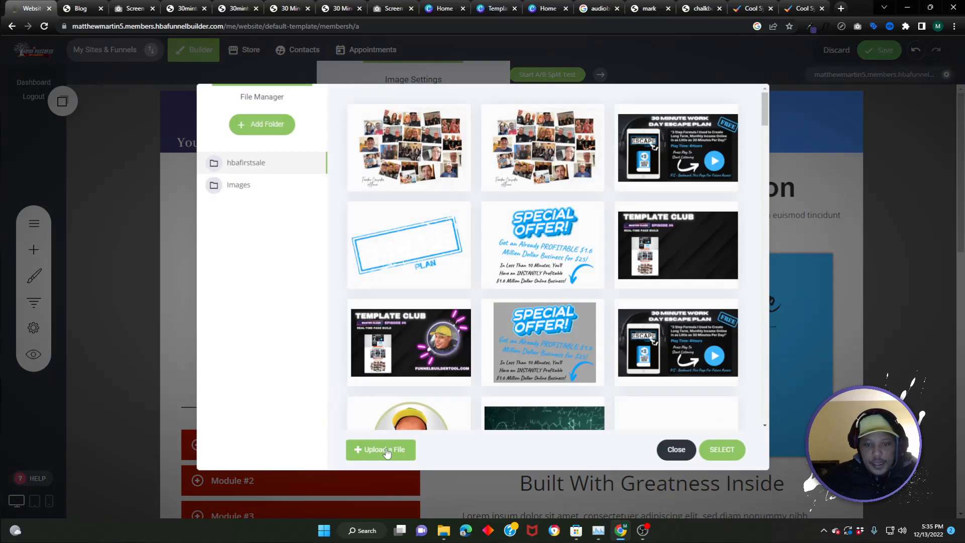
left_click(385, 450)
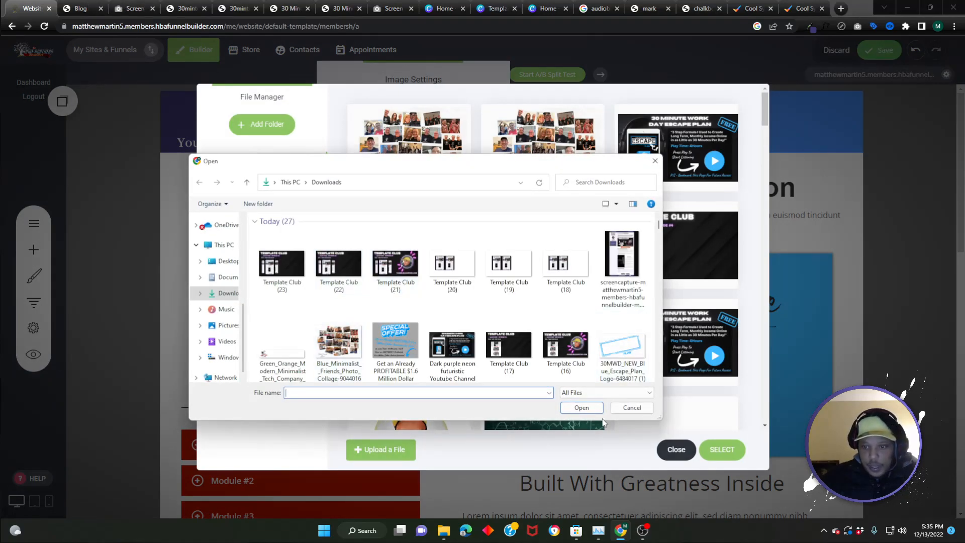
left_click(623, 408)
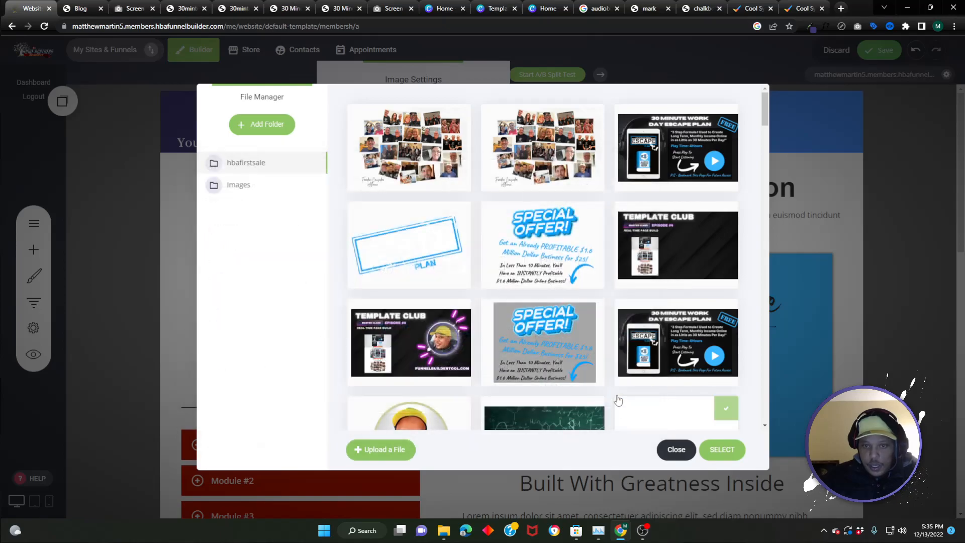
left_click(675, 450)
Save the FunnelBuilderTool.com logo from the memberships reference page as a PNG in Downloads
left_click(88, 9)
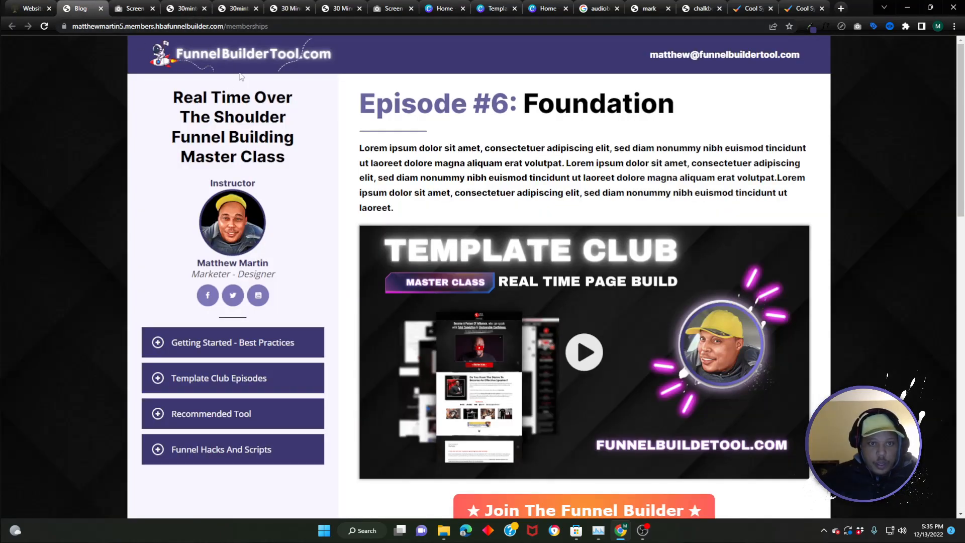
right_click(229, 55)
left_click(251, 73)
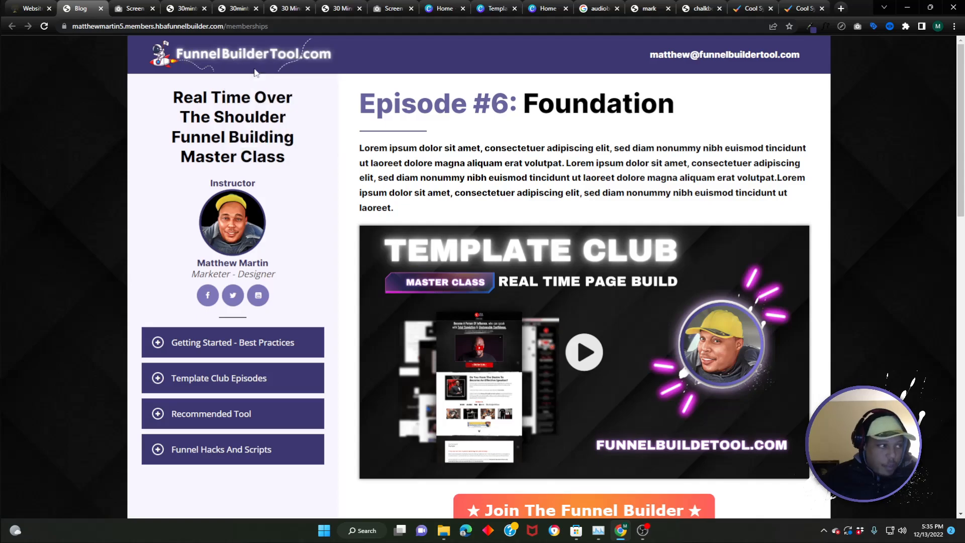
left_click(601, 410)
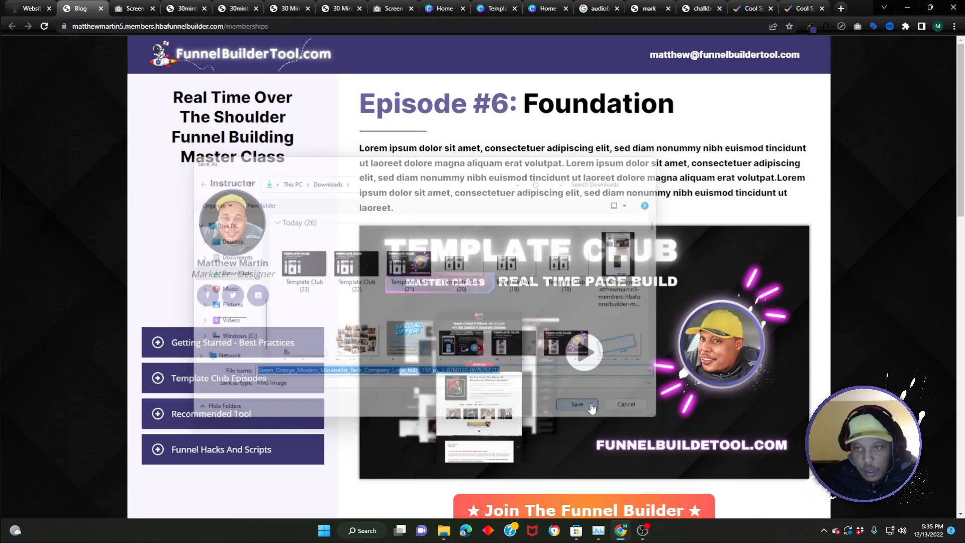
Upload the saved Green_Orange_Modern_Minimalist_Tech_Company_Logo PNG in the page builder and use it to replace the header's placeholder logo
left_click(38, 8)
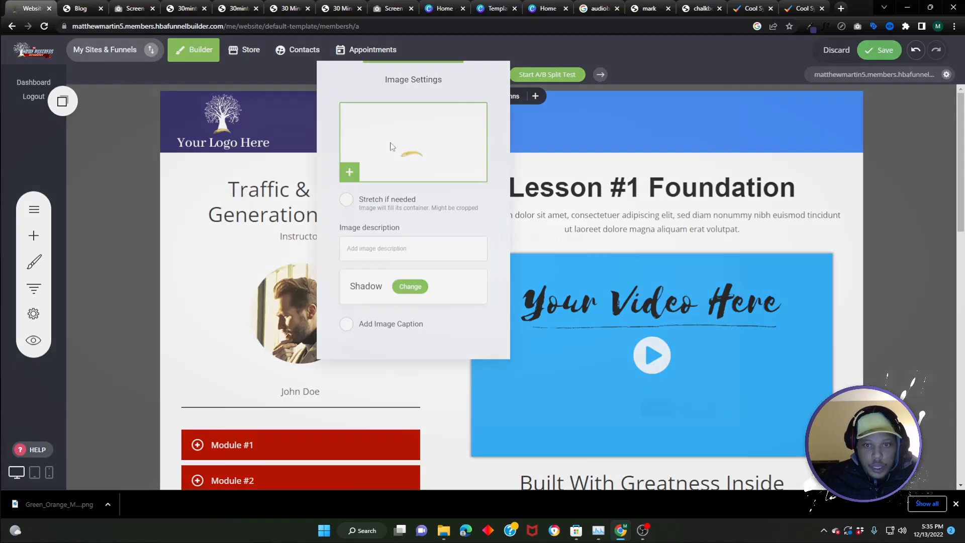
left_click(392, 147)
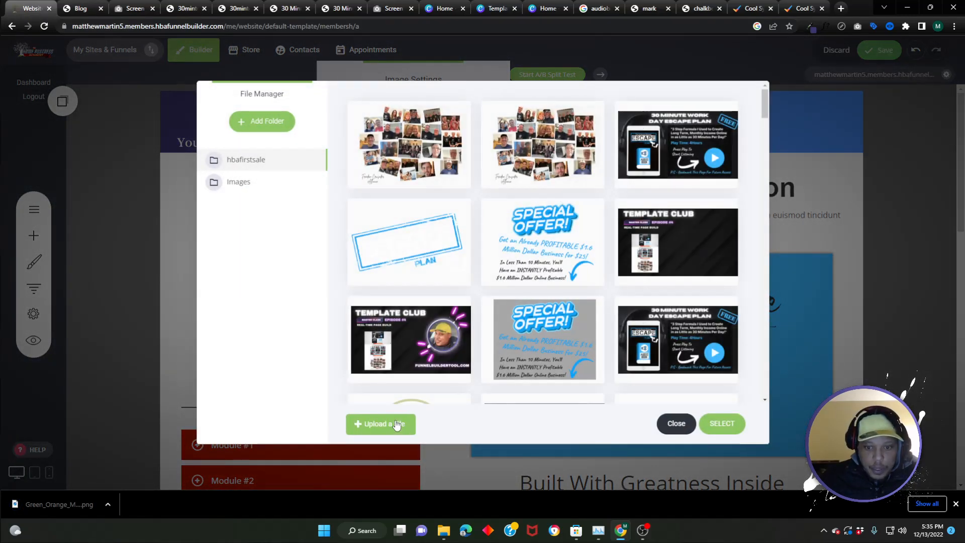
left_click(384, 423)
left_click(280, 266)
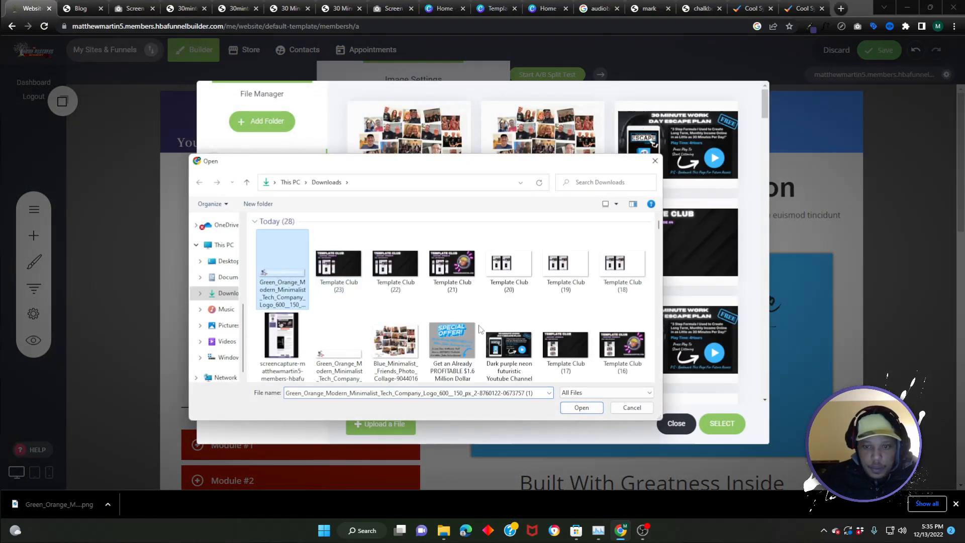
left_click(584, 408)
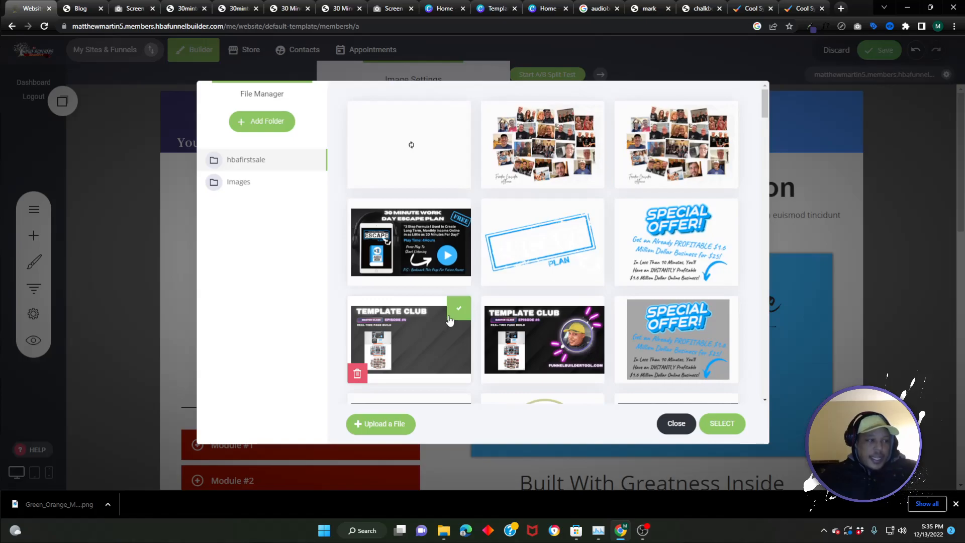
left_click(415, 146)
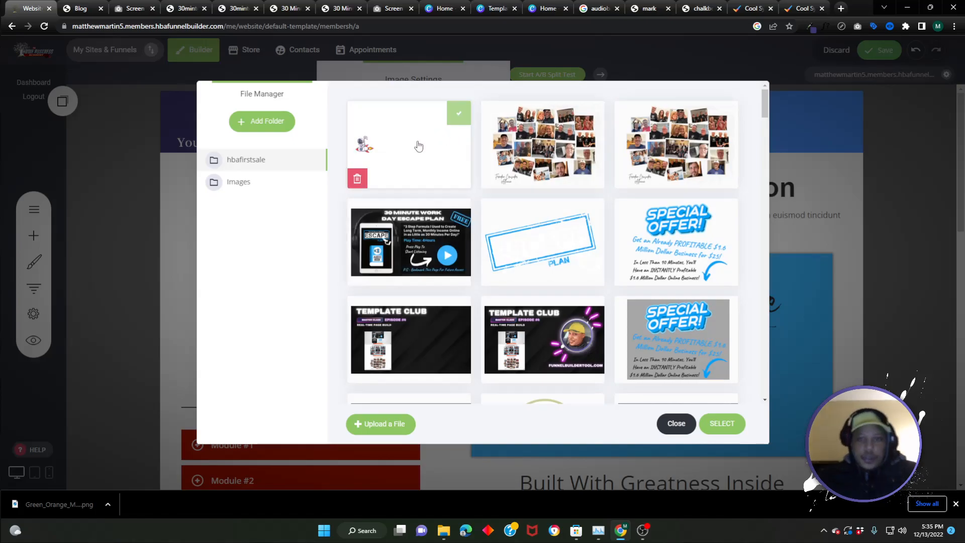
left_click(722, 425)
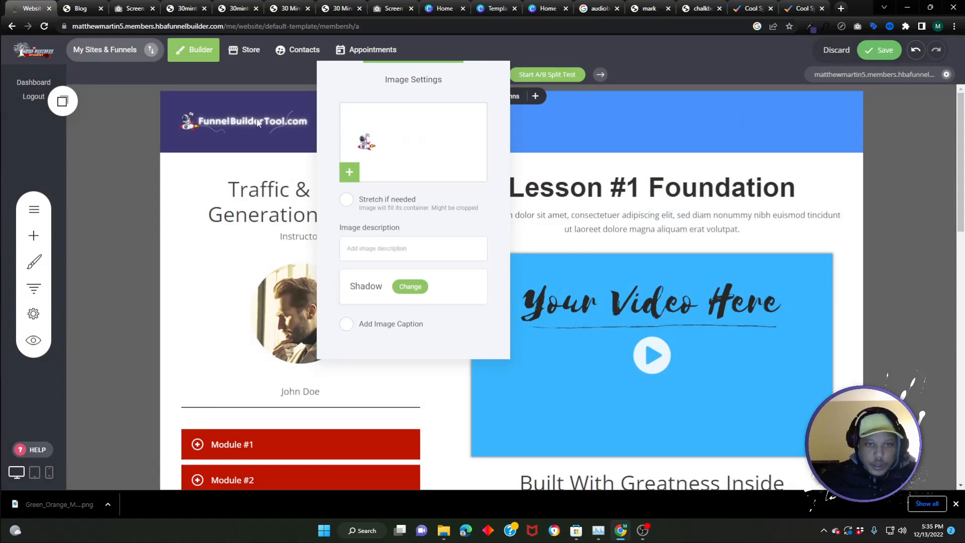
Resize the FunnelBuilderTool.com logo in the header to about 333 x 84 px
left_click(256, 118)
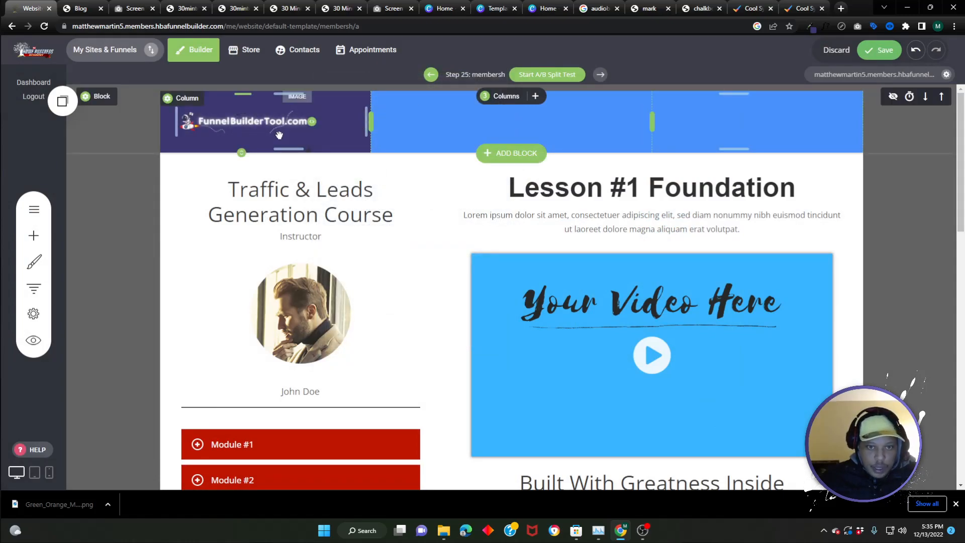
left_click_drag(241, 151, 242, 131)
left_click_drag(312, 110, 341, 110)
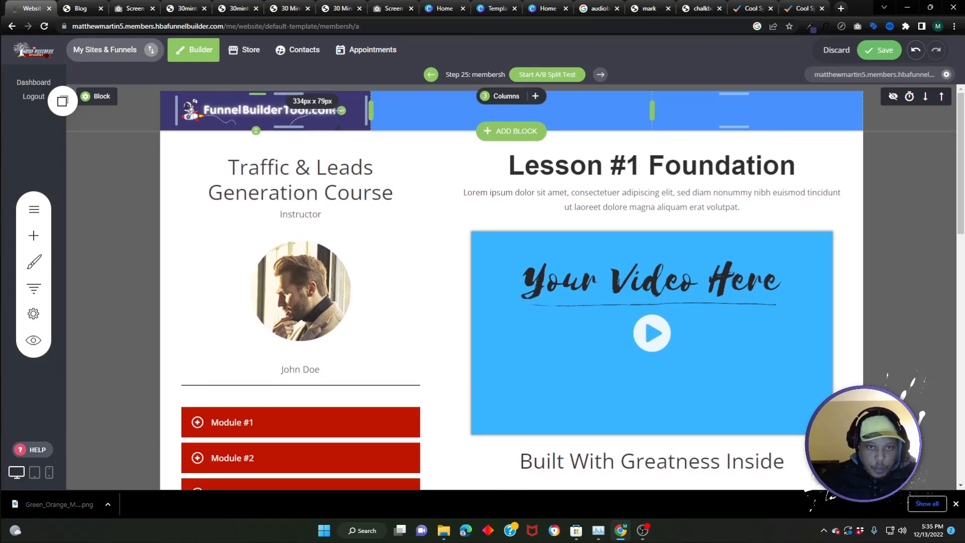
left_click_drag(259, 129, 259, 131)
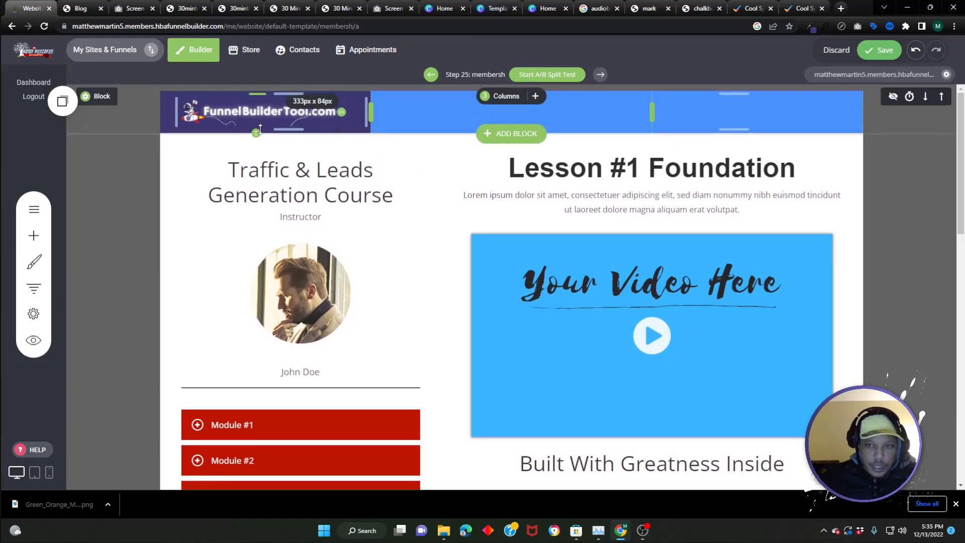
Split the header block into two columns and narrow the logo column to roughly 30% of the content width
left_click(503, 96)
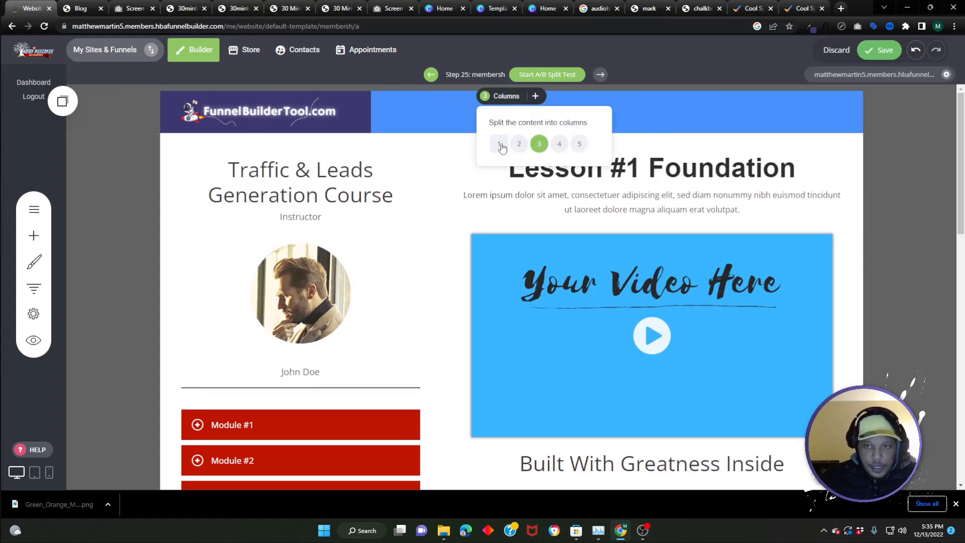
left_click(520, 145)
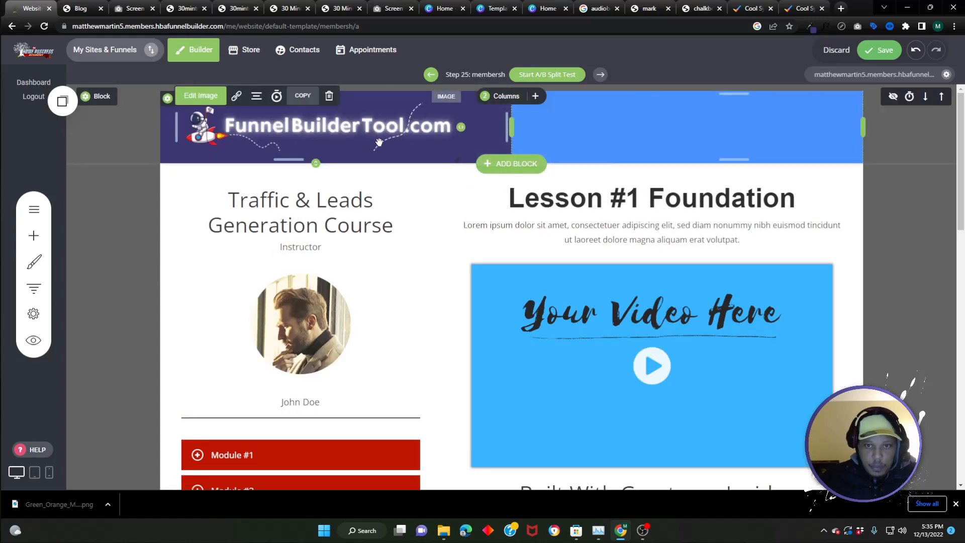
left_click_drag(512, 135, 361, 138)
Set the background color of the header's empty second column to the copied dark purple #3c3770
left_click(396, 102)
left_click(442, 169)
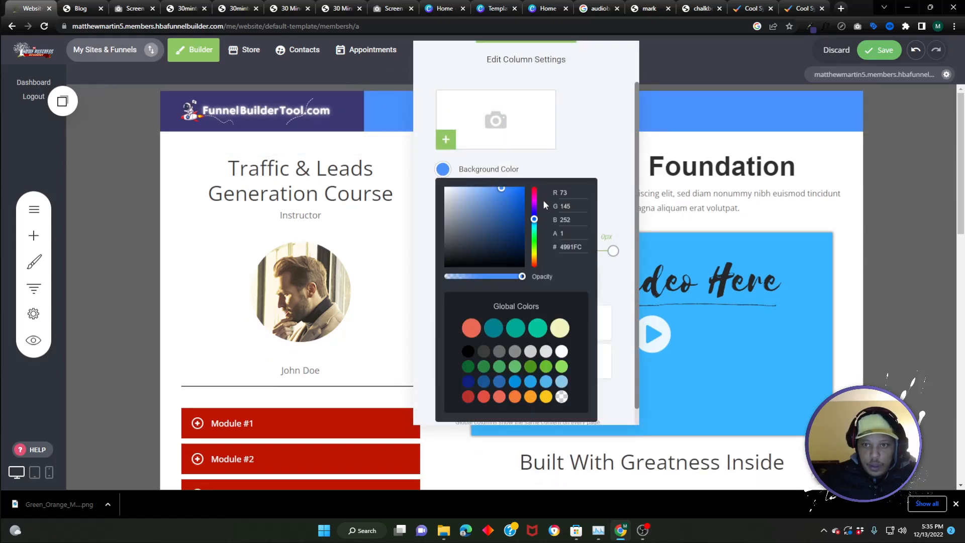
right_click(564, 247)
left_click(590, 284)
left_click(612, 224)
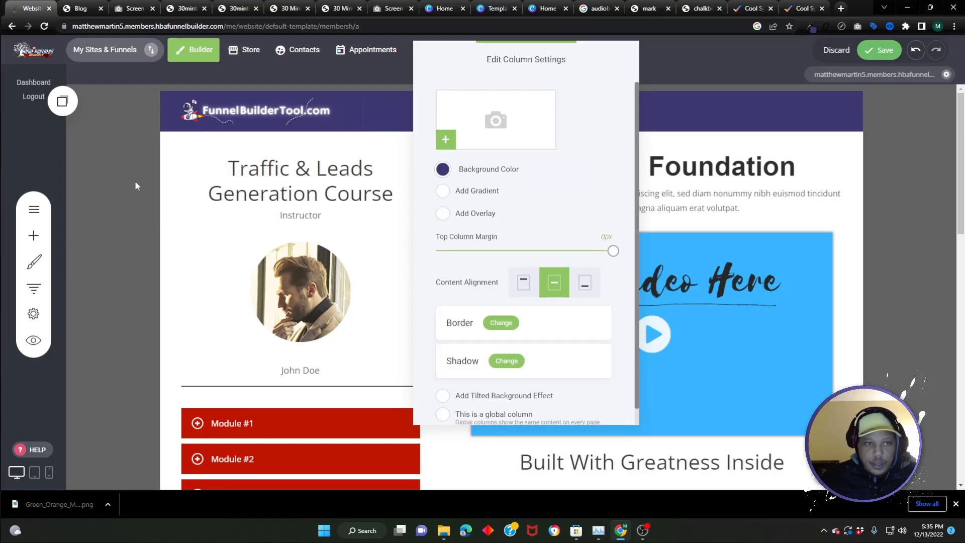
Add a text widget to the header's second column and replace its placeholder with the contact e-mail address in white at size 18
left_click(34, 235)
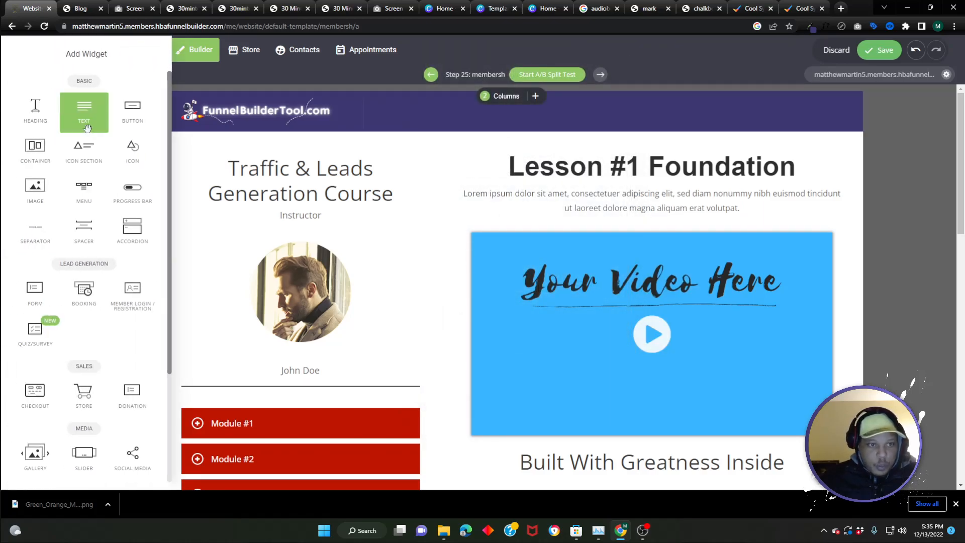
left_click_drag(73, 120, 531, 119)
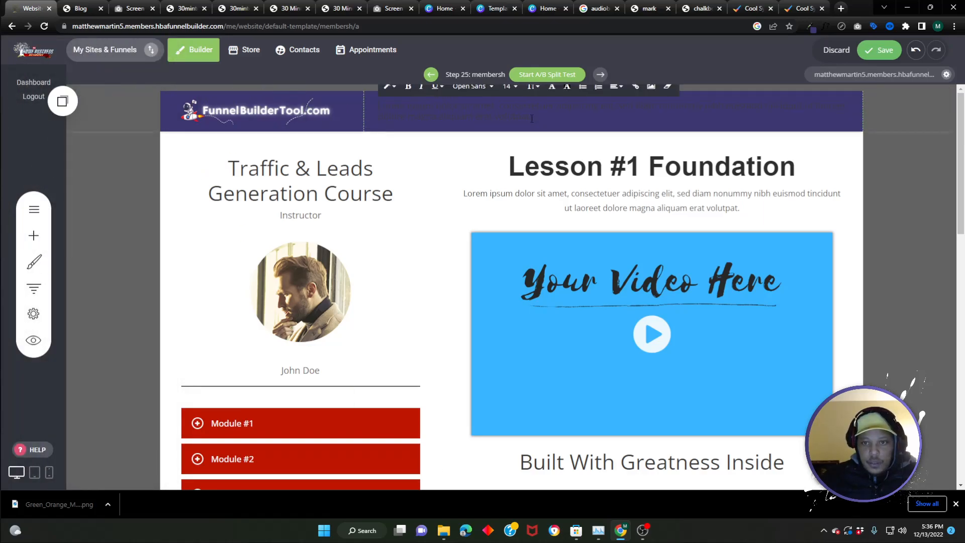
key("ctrl+a")
key("BackSpace")
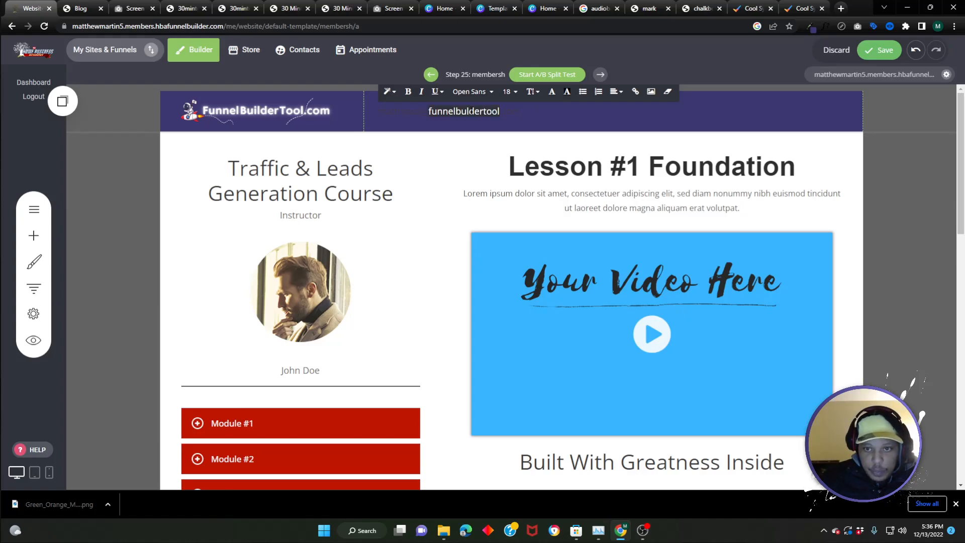
left_click(552, 91)
left_click(701, 259)
left_click(533, 116)
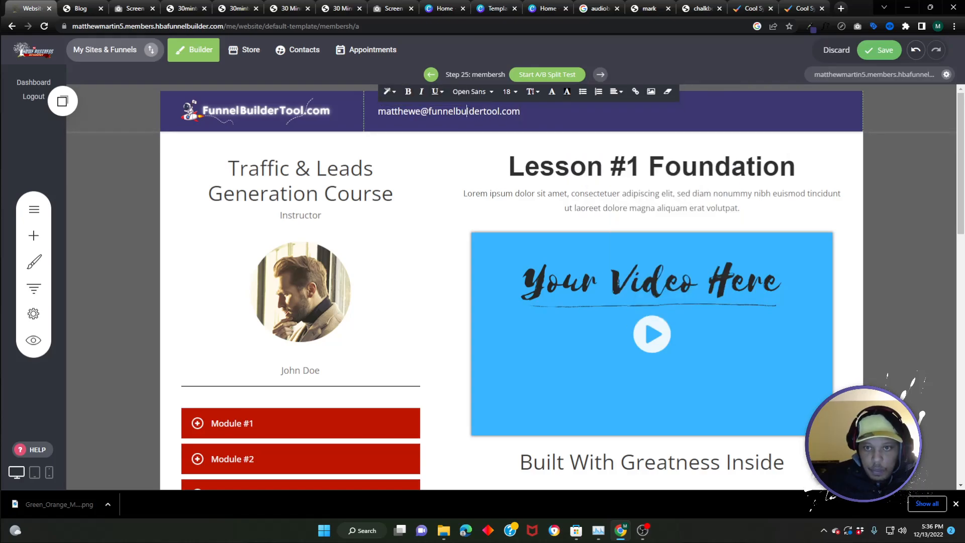
type("il")
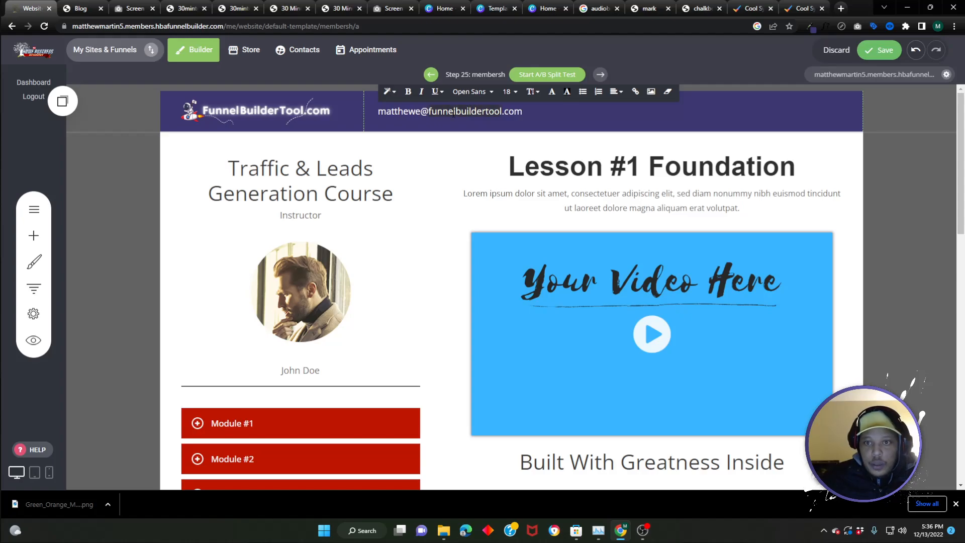
Align the header's e-mail text to the right of its column
left_click(617, 92)
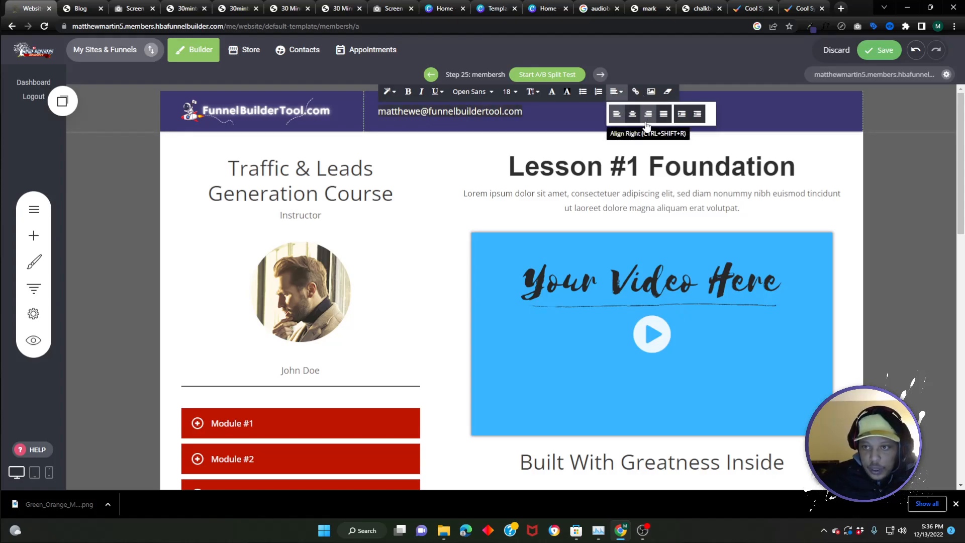
left_click(648, 115)
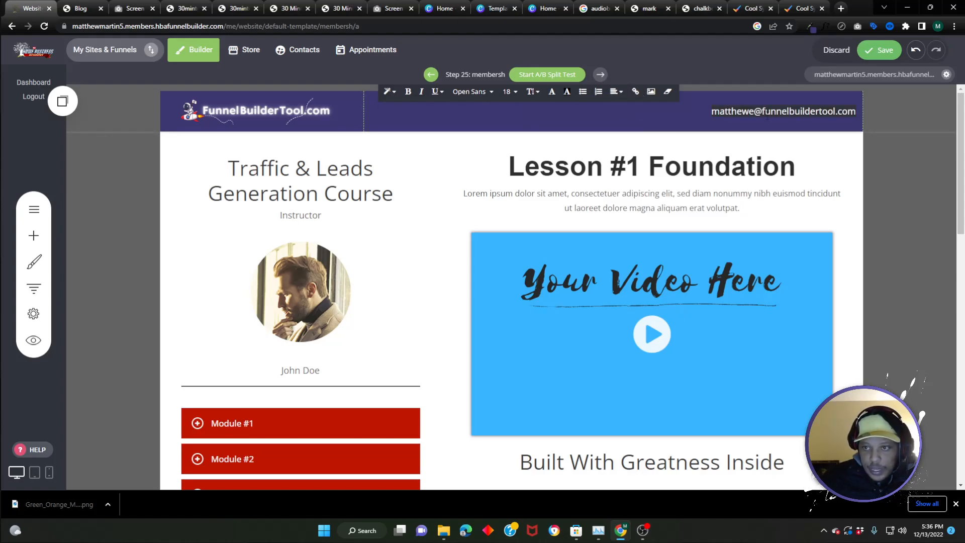
left_click(579, 132)
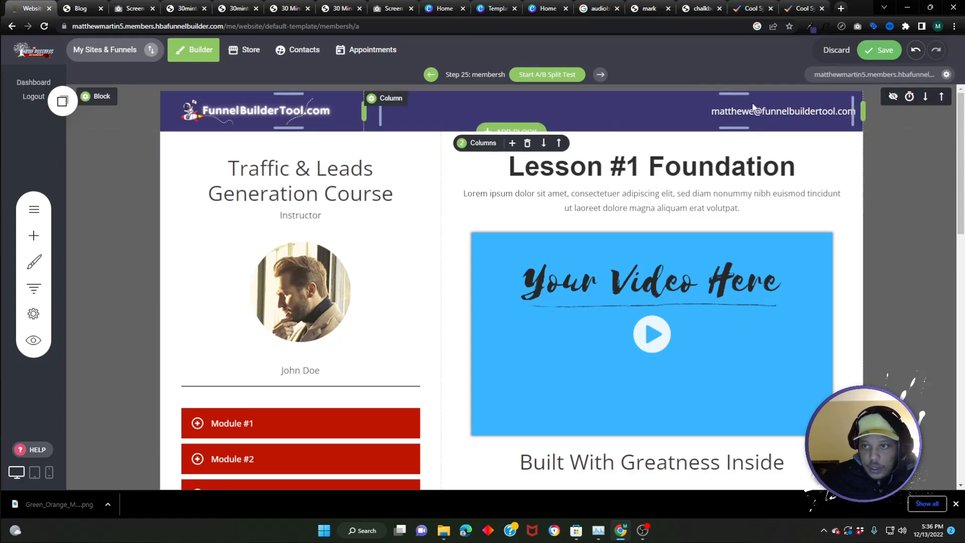
Increase the side padding of the header's e-mail column on both sides and make the e-mail text bold
left_click(400, 101)
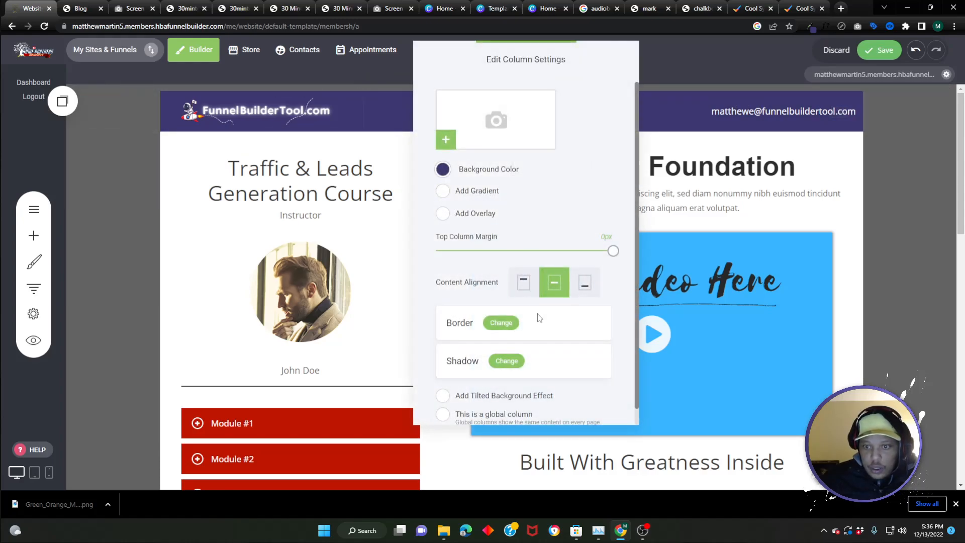
left_click(780, 113)
left_click_drag(853, 105, 837, 106)
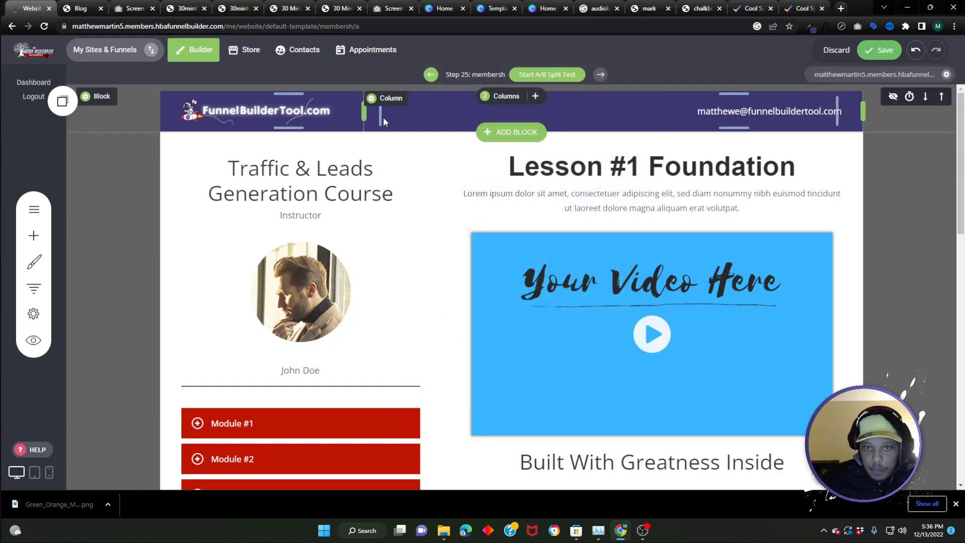
left_click_drag(381, 115, 390, 115)
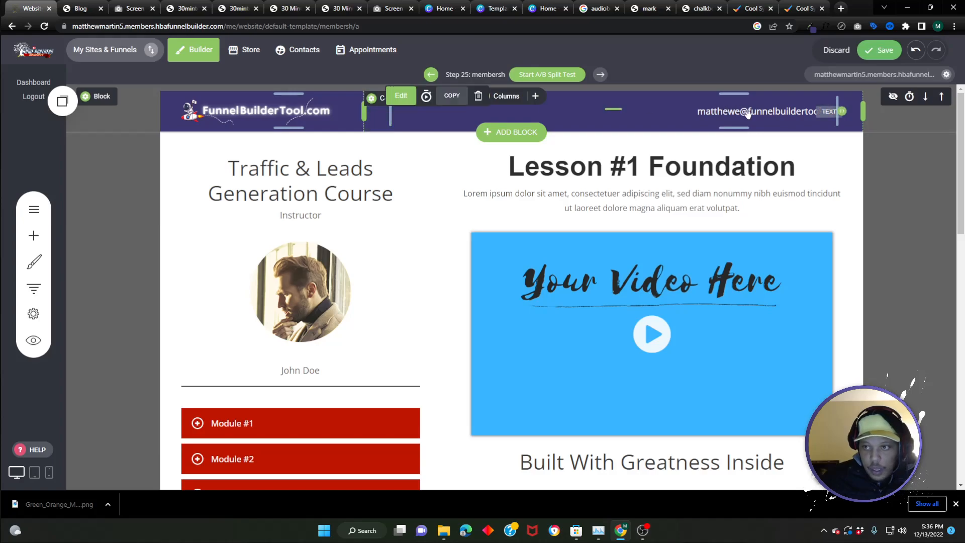
left_click(747, 113)
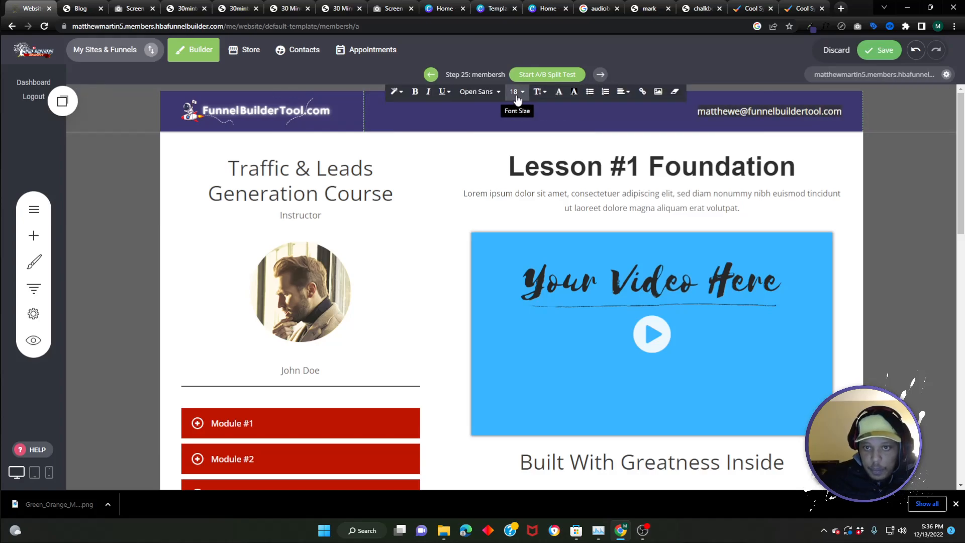
left_click(415, 92)
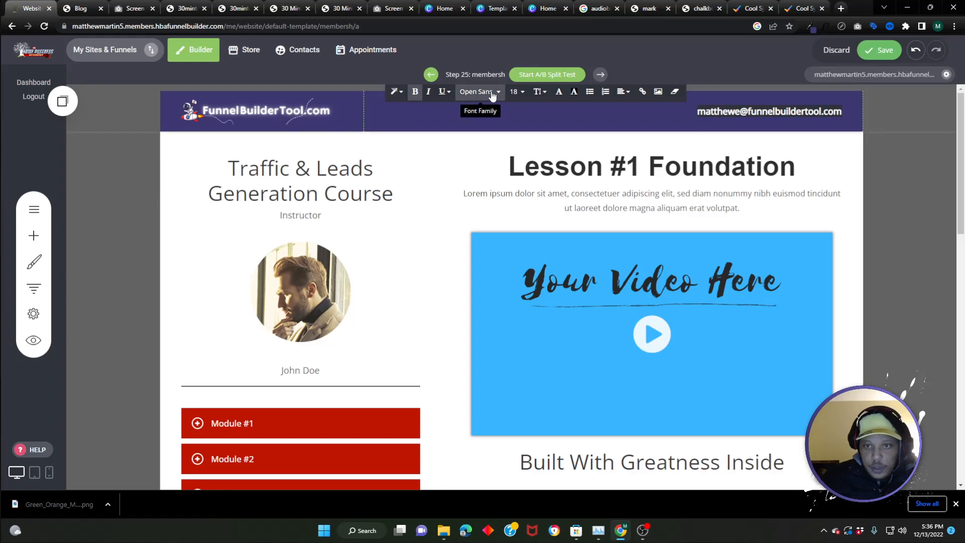
Copy the course title "Real Time Over The Shoulder Funnel Building Master Class" from the memberships reference page and return to the page builder
left_click(80, 8)
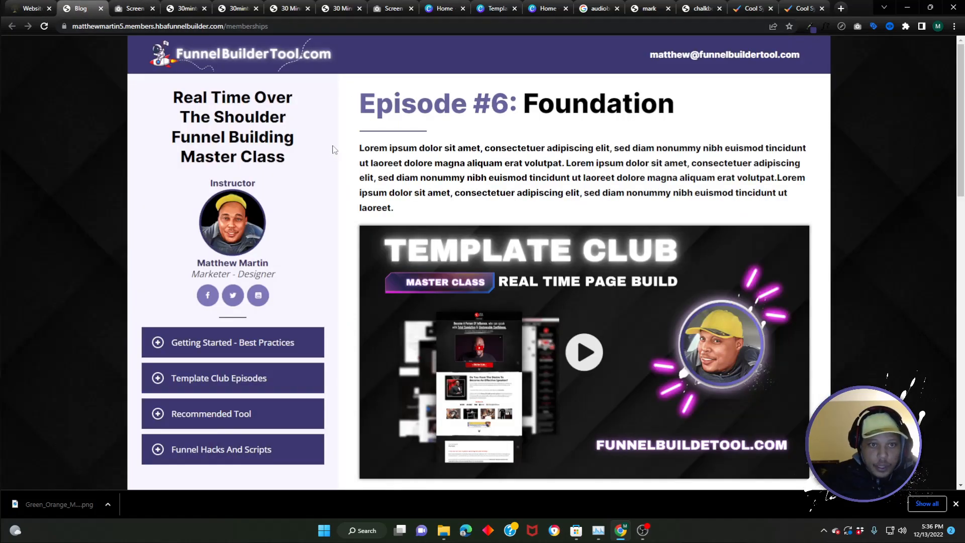
triple_click(238, 132)
right_click(238, 130)
left_click(263, 140)
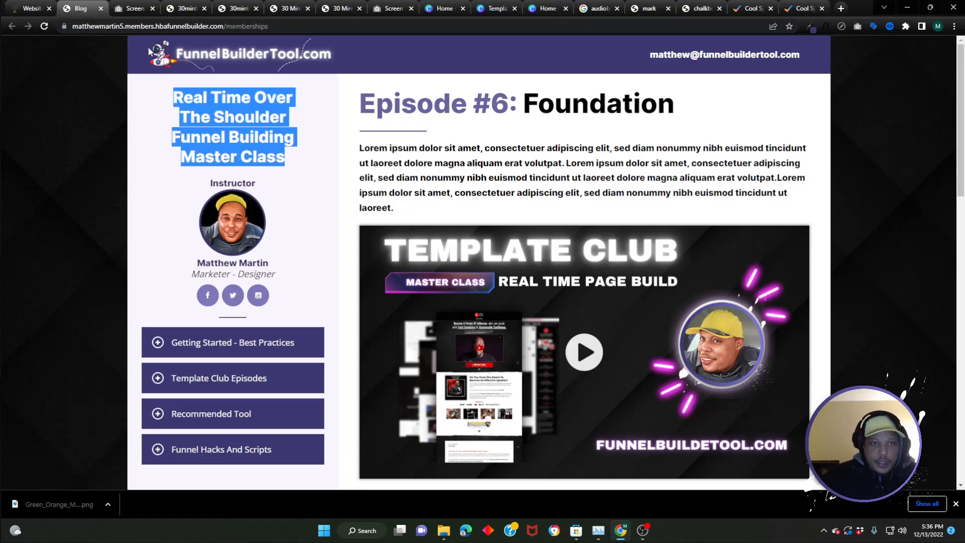
left_click(32, 8)
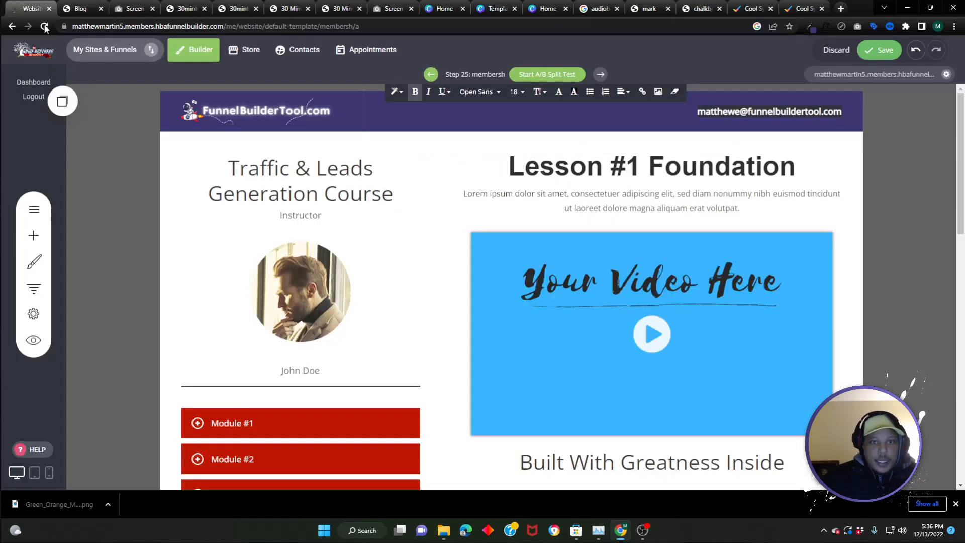
Replace the "Traffic & Leads Generation Course" title with the copied course title
left_click(242, 179)
triple_click(242, 178)
right_click(240, 177)
left_click(274, 239)
Format the course title as Header 3 in the Inter font
triple_click(276, 167)
left_click(190, 141)
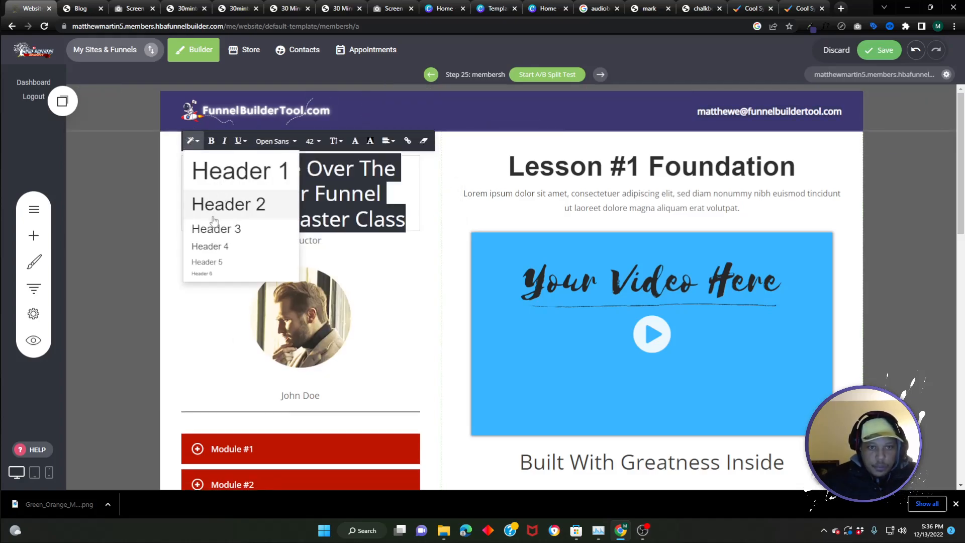
left_click(217, 227)
left_click(279, 143)
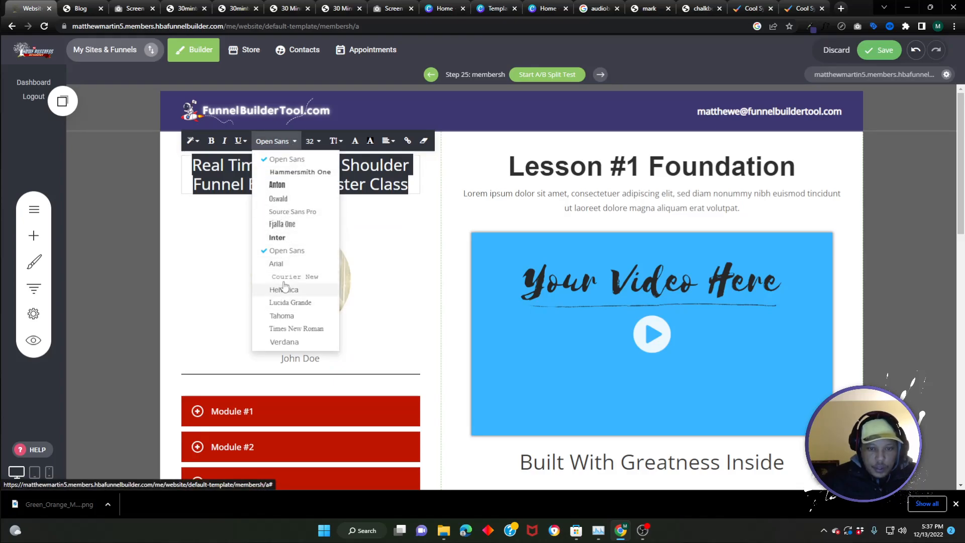
left_click(278, 237)
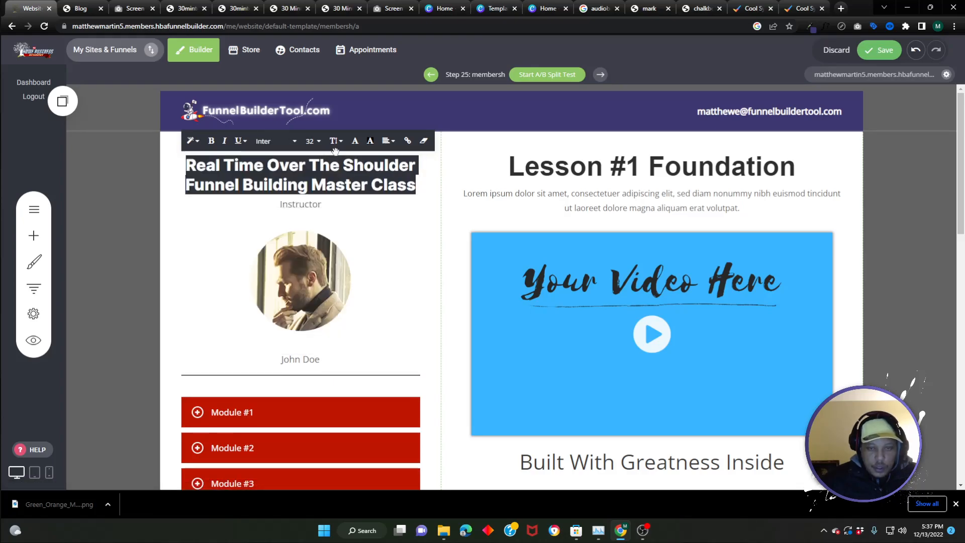
Narrow the course title box to about 356px and shrink the instructor and modules column to match the reference layout
left_click(134, 196)
left_click_drag(419, 174, 359, 181)
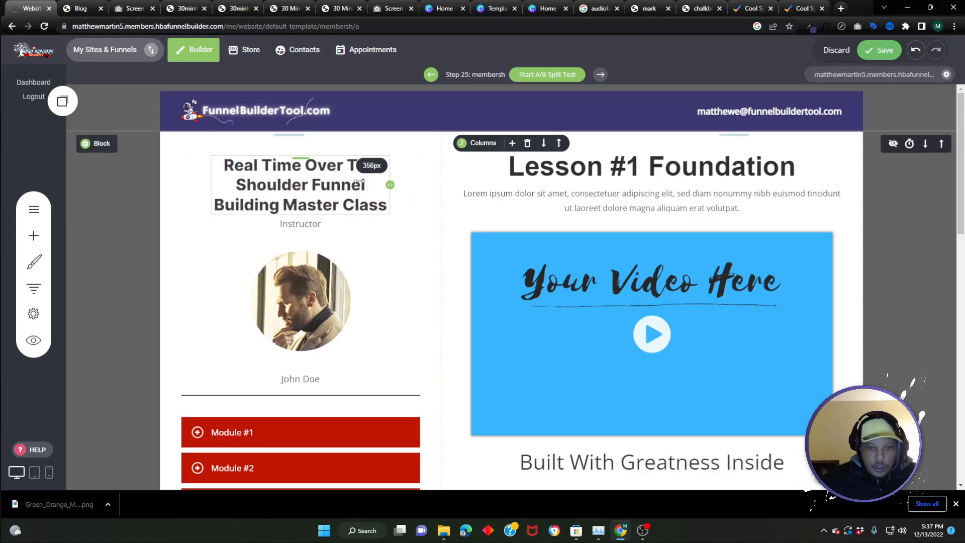
scroll(437, 323, "down", 4)
left_click_drag(439, 324, 378, 334)
scroll(375, 334, "up", 4)
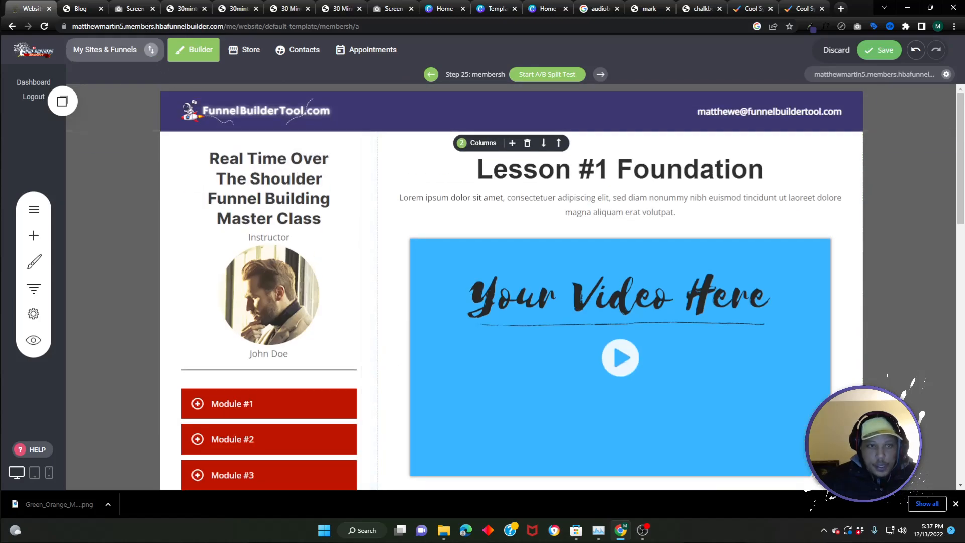
Set the header block's background image to the black criss-cross pattern from the hbafirstsale folder
left_click(81, 9)
left_click(29, 7)
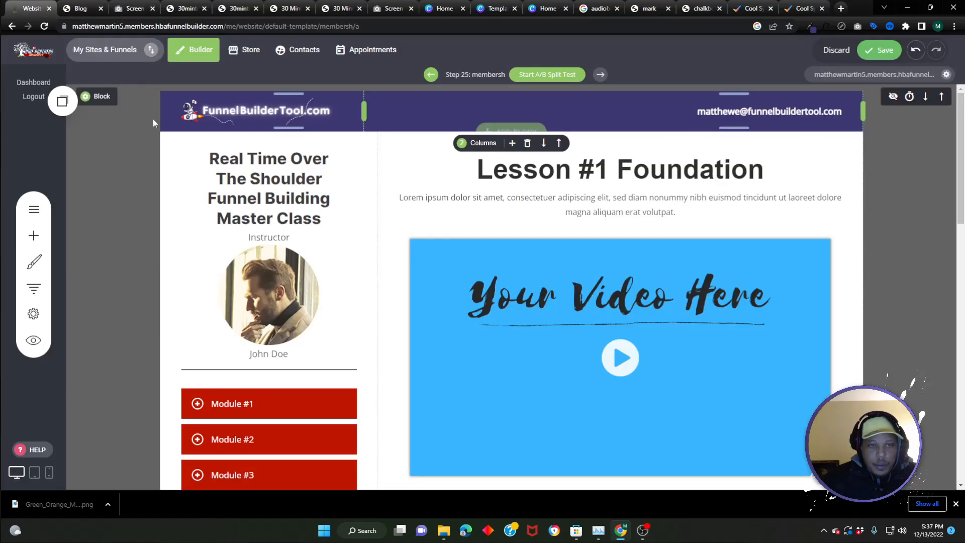
left_click(130, 96)
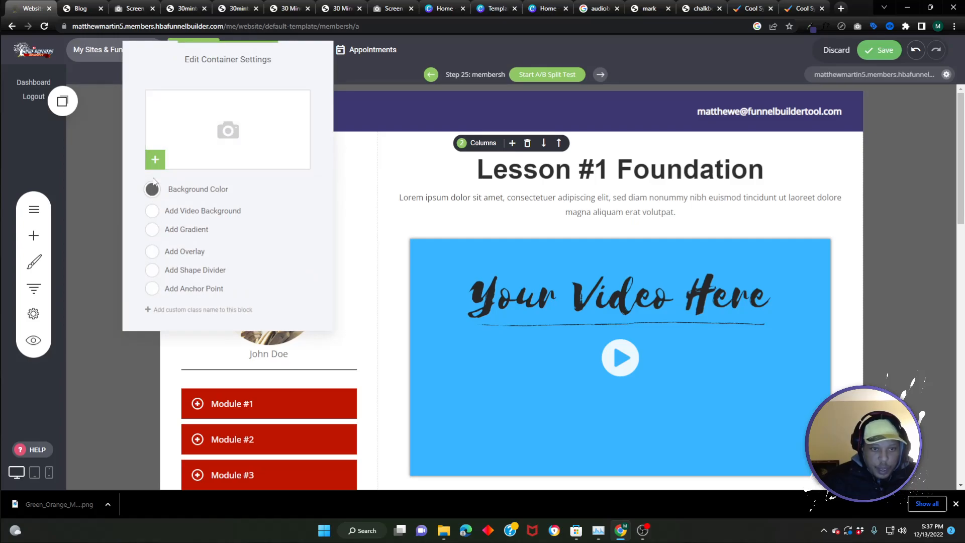
left_click(234, 142)
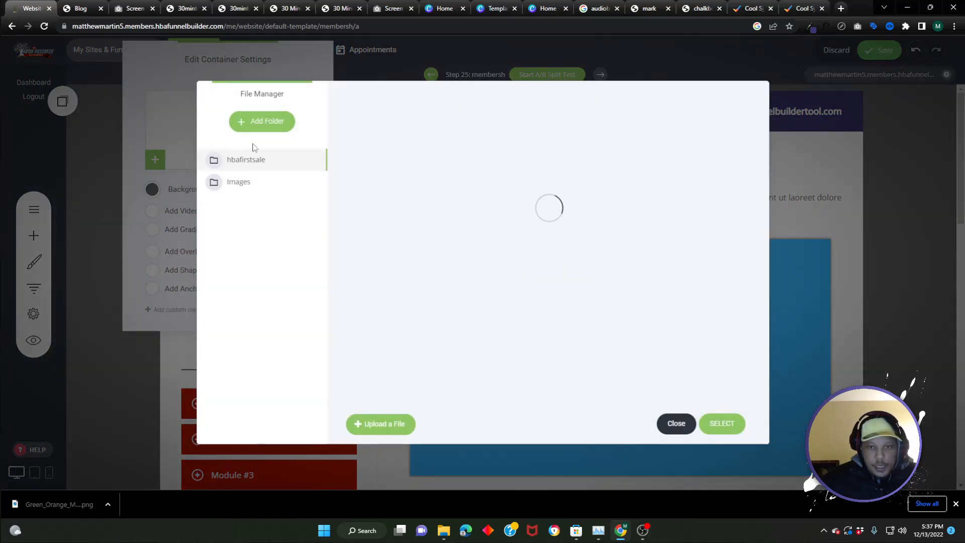
scroll(538, 255, "down", 4)
scroll(537, 256, "down", 4)
left_click(676, 186)
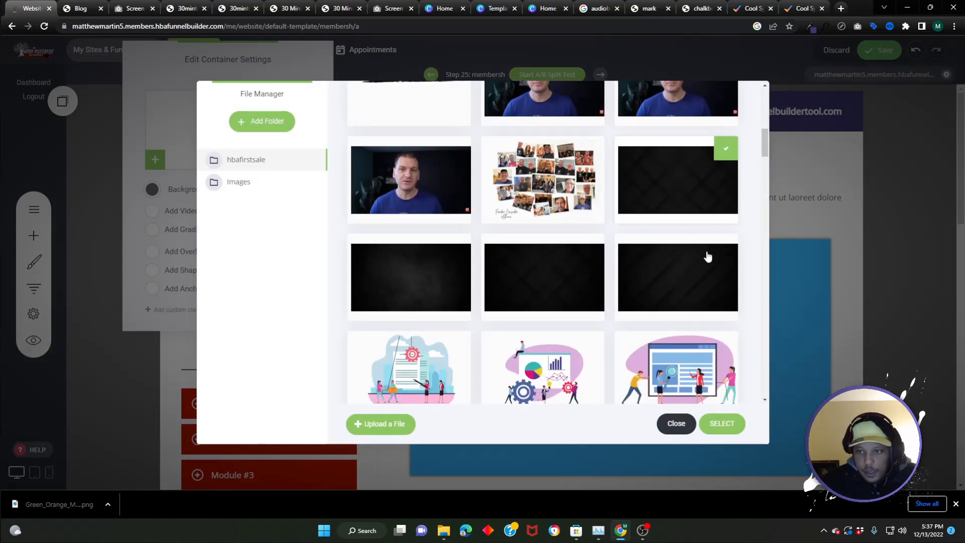
left_click(719, 422)
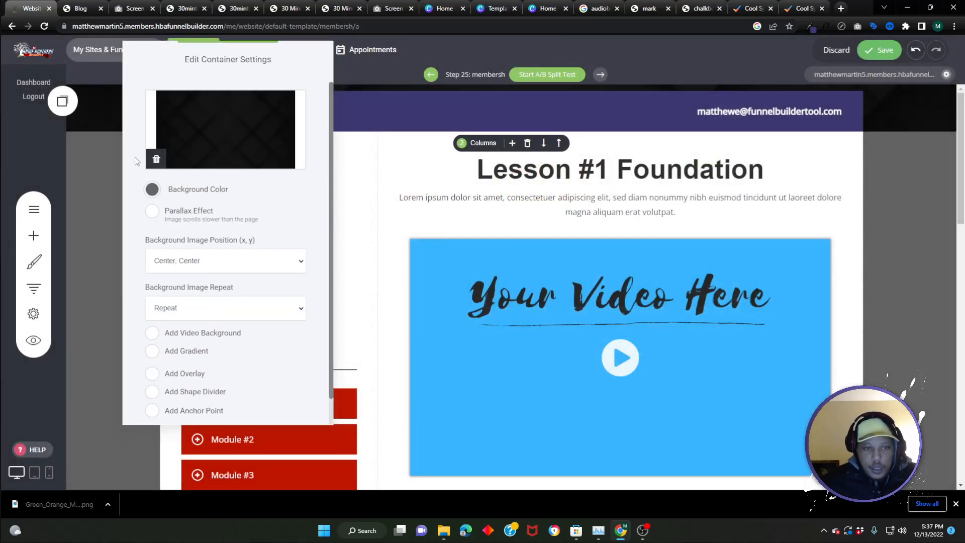
left_click(108, 144)
left_click(118, 95)
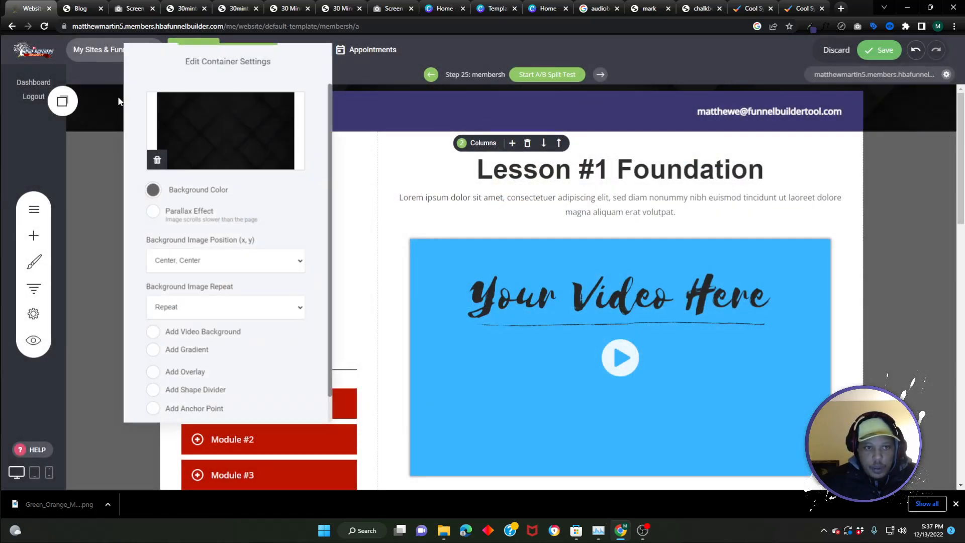
left_click(92, 107)
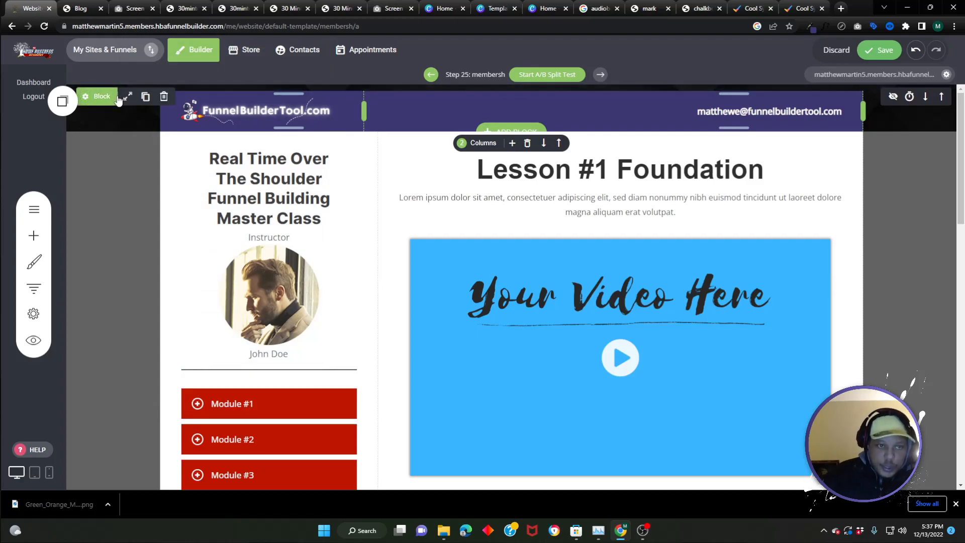
Remove the header block's background image and set the whole page's background image to the black criss-cross pattern from the hbafirstsale folder
left_click(102, 97)
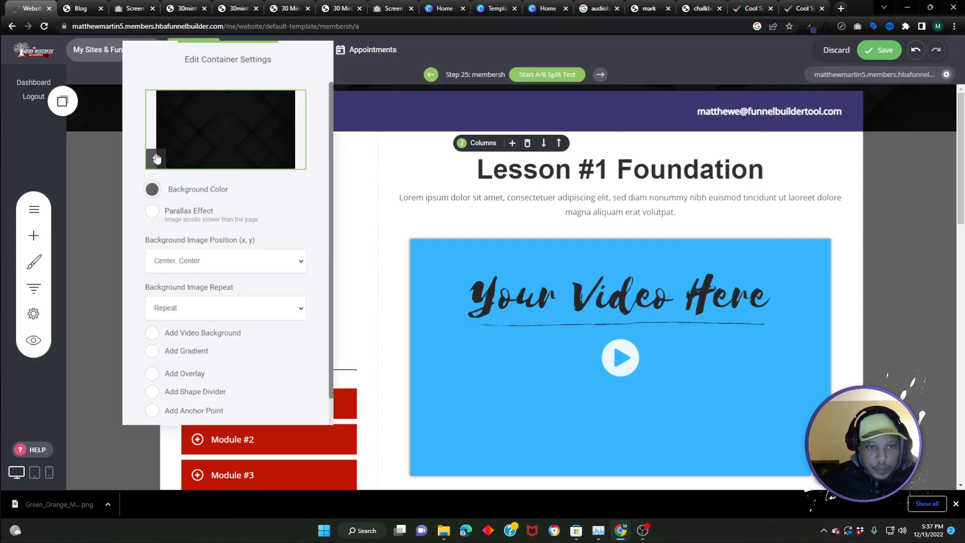
left_click(155, 158)
left_click(33, 266)
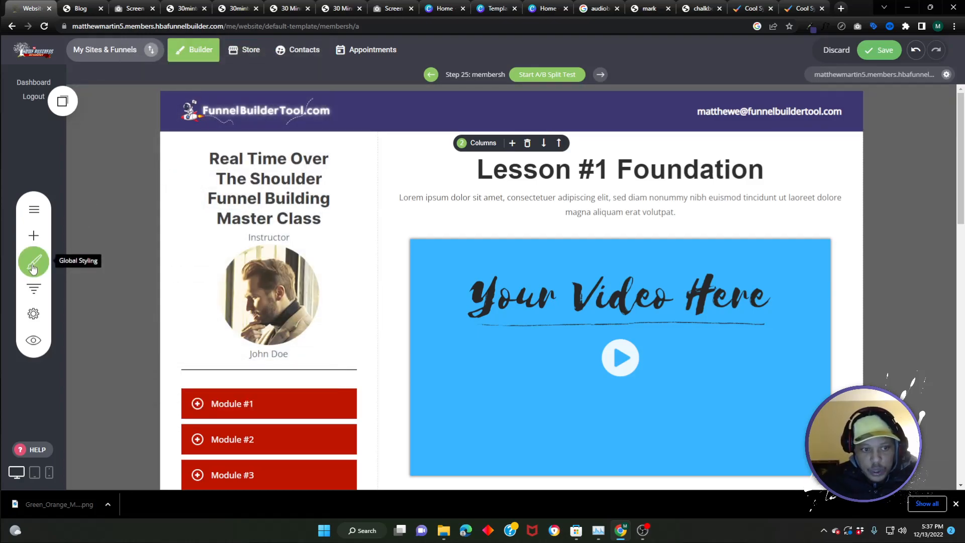
left_click(70, 199)
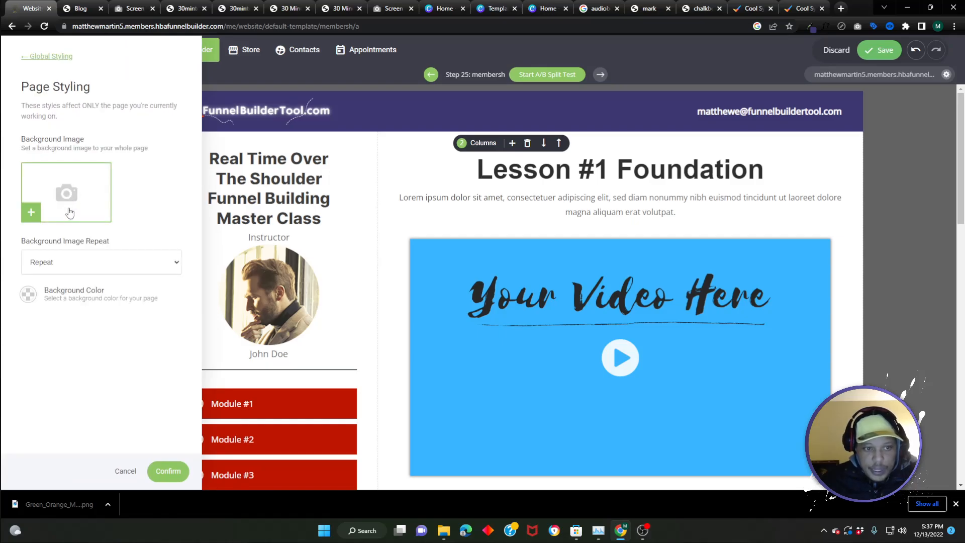
left_click(70, 213)
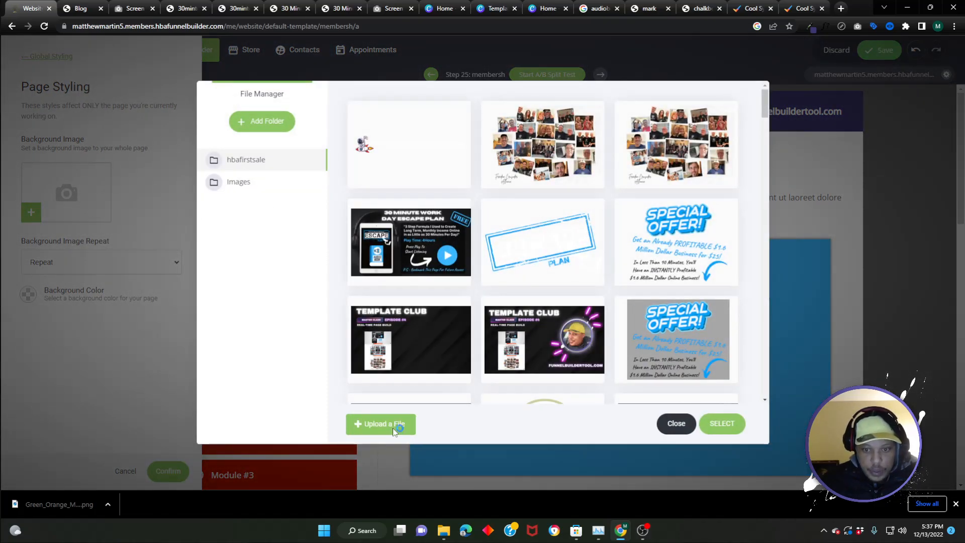
left_click(395, 427)
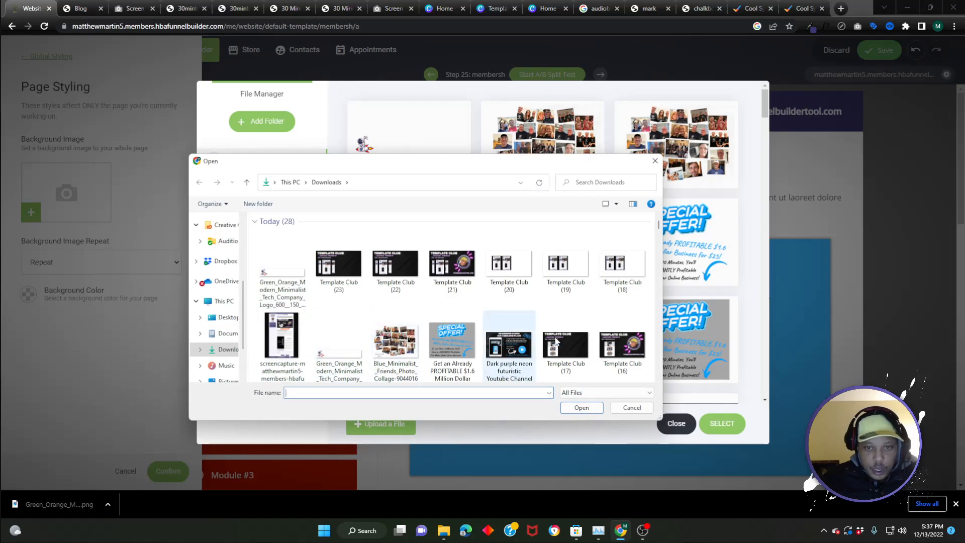
left_click(632, 407)
scroll(659, 245, "down", 10)
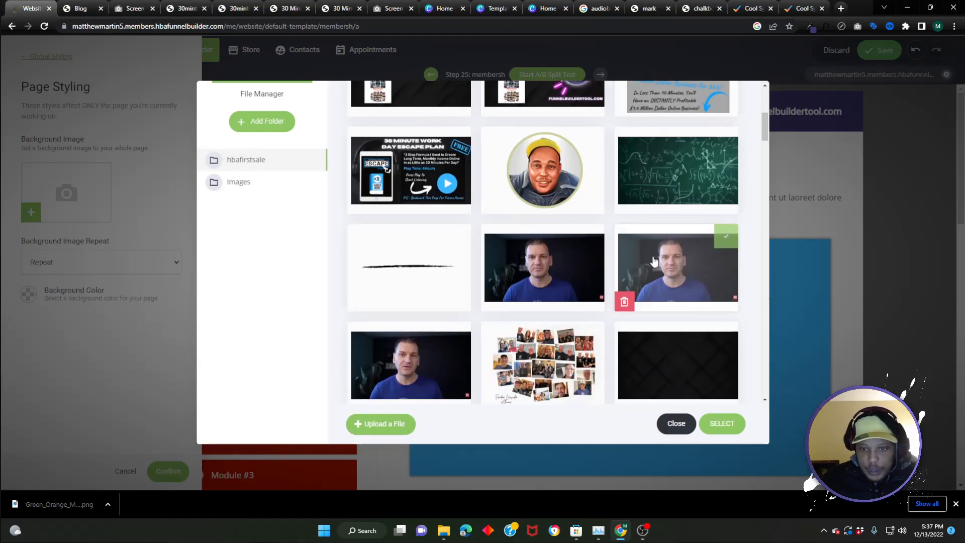
left_click(659, 245)
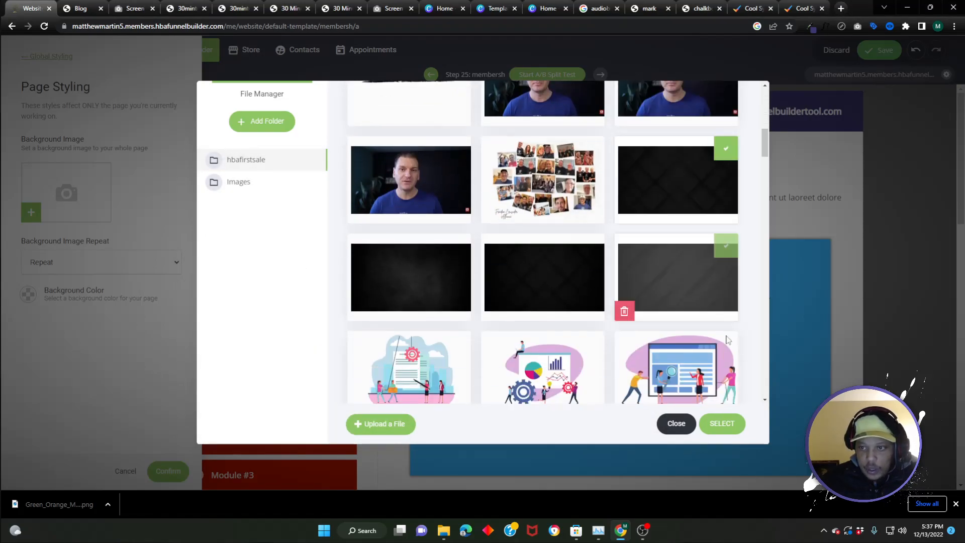
left_click(721, 424)
Set the page background image's repeat option to Fixed and confirm the page styling
left_click(116, 264)
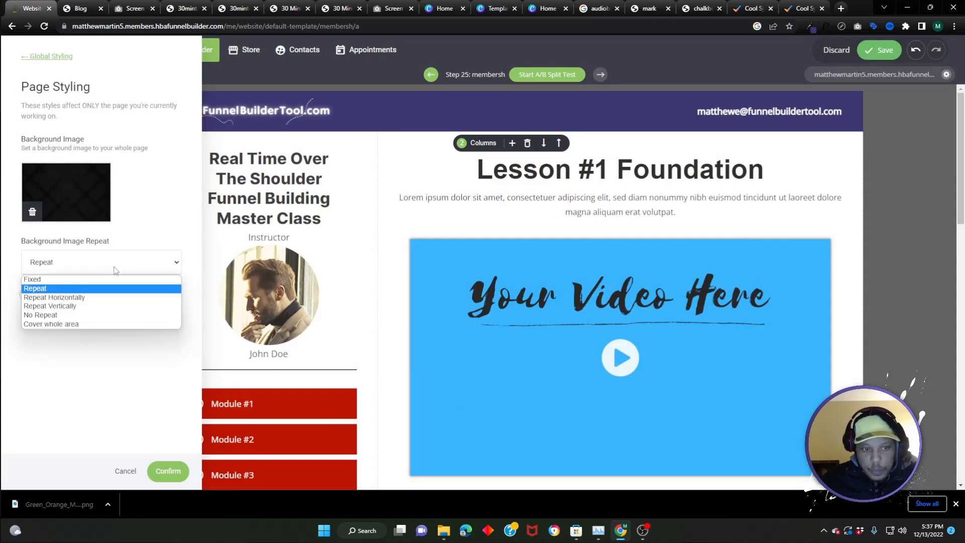
left_click(93, 277)
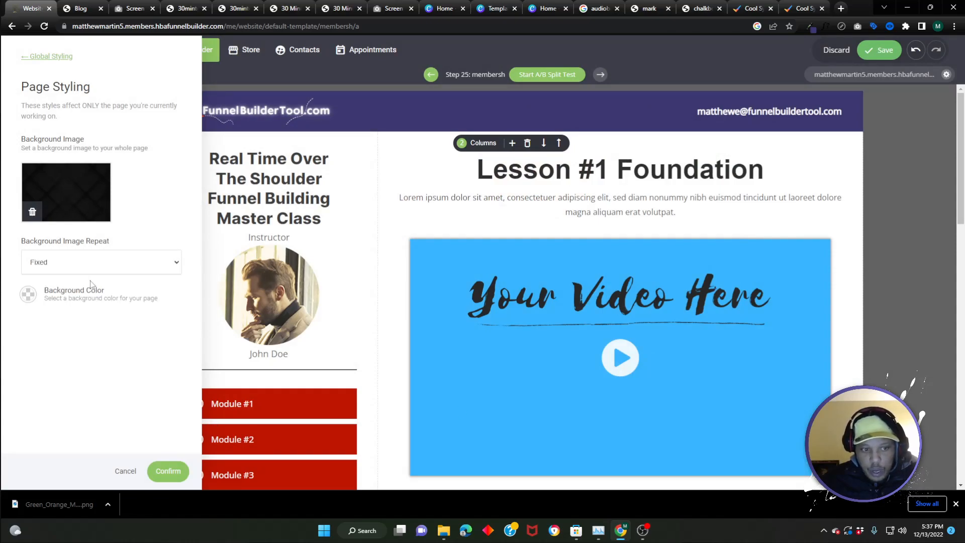
left_click(170, 472)
Reduce the header block's background color opacity to 0 so the page background shows through
left_click(128, 96)
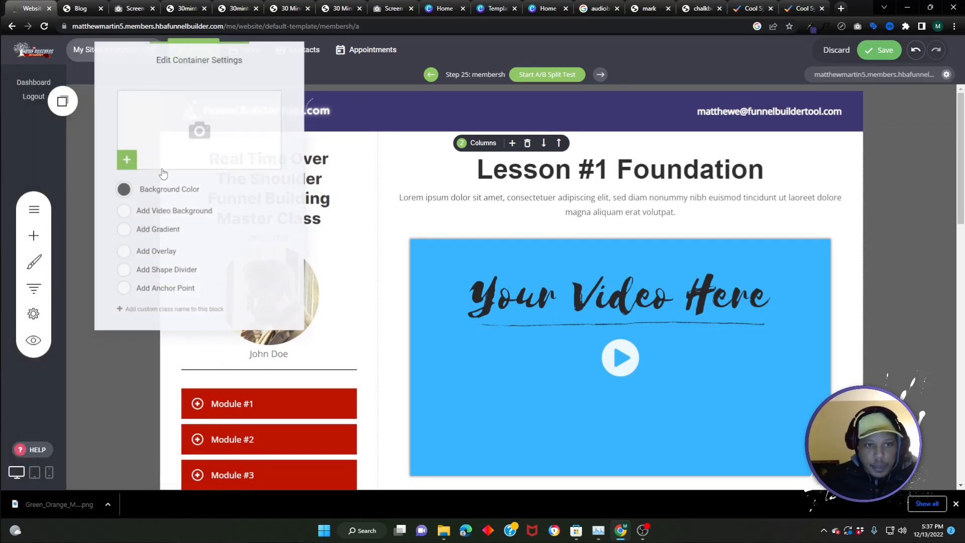
left_click(127, 193)
left_click_drag(202, 297, 117, 293)
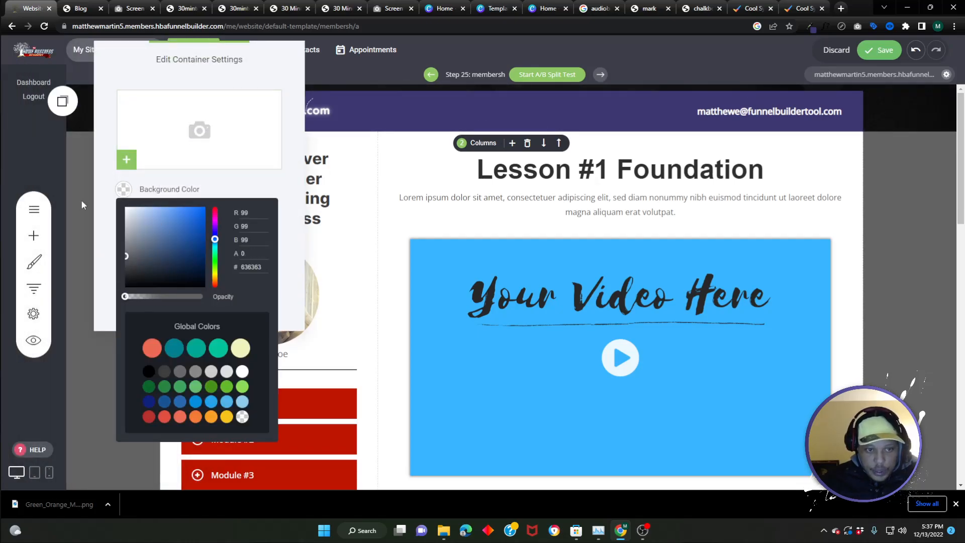
left_click(81, 203)
Make the background color of the main lesson block with the skybox class fully transparent
left_click(127, 144)
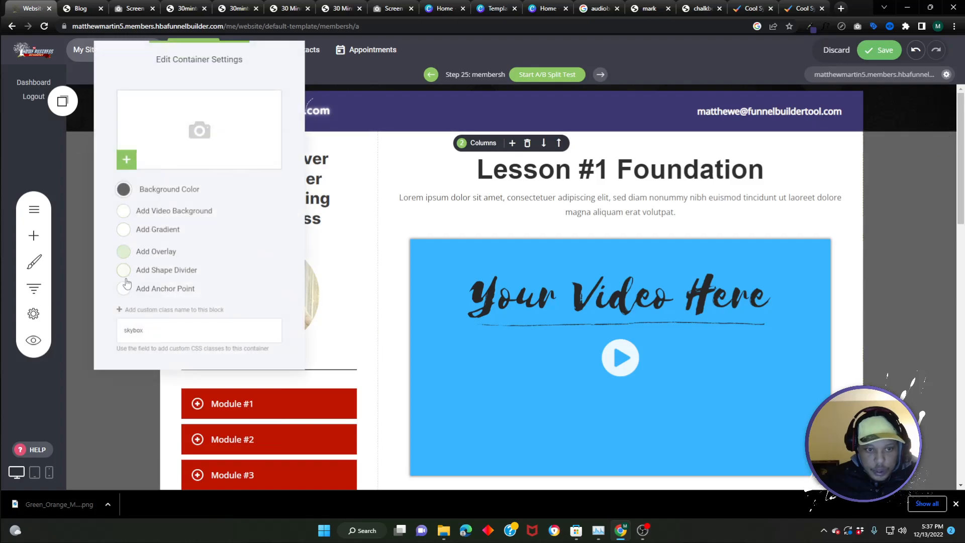
left_click(124, 190)
left_click_drag(192, 292, 117, 293)
left_click(97, 256)
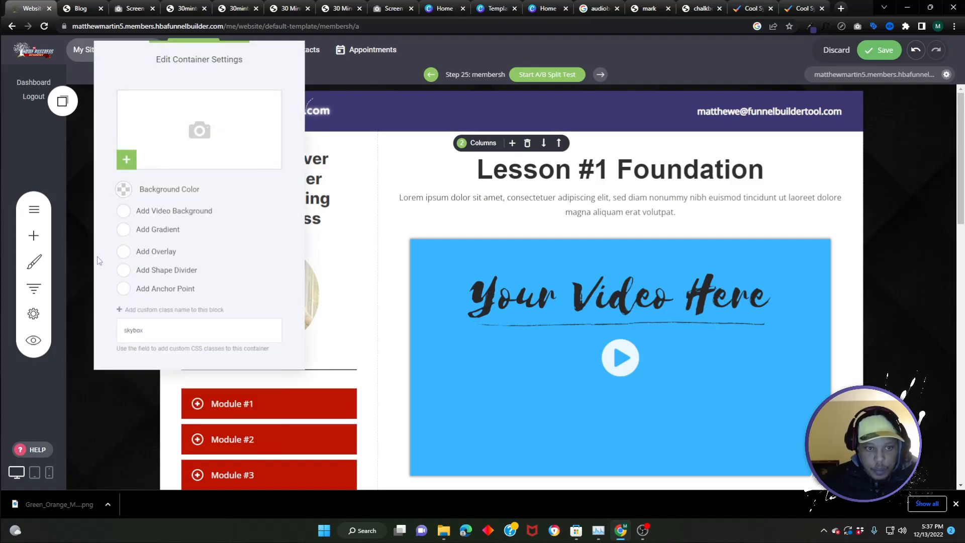
left_click(96, 257)
Make the footer block's background color fully transparent and save the page
scroll(90, 257, "down", 3)
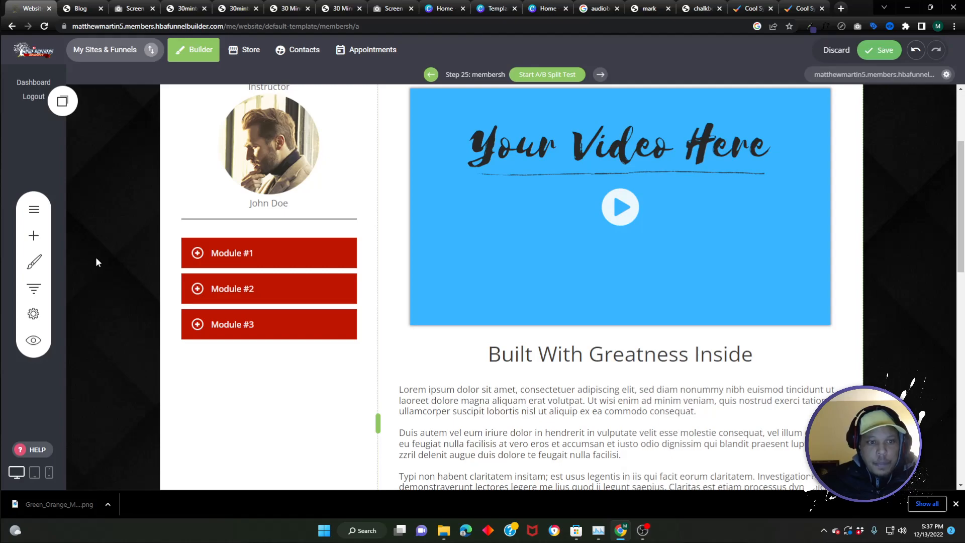
scroll(96, 257, "down", 10)
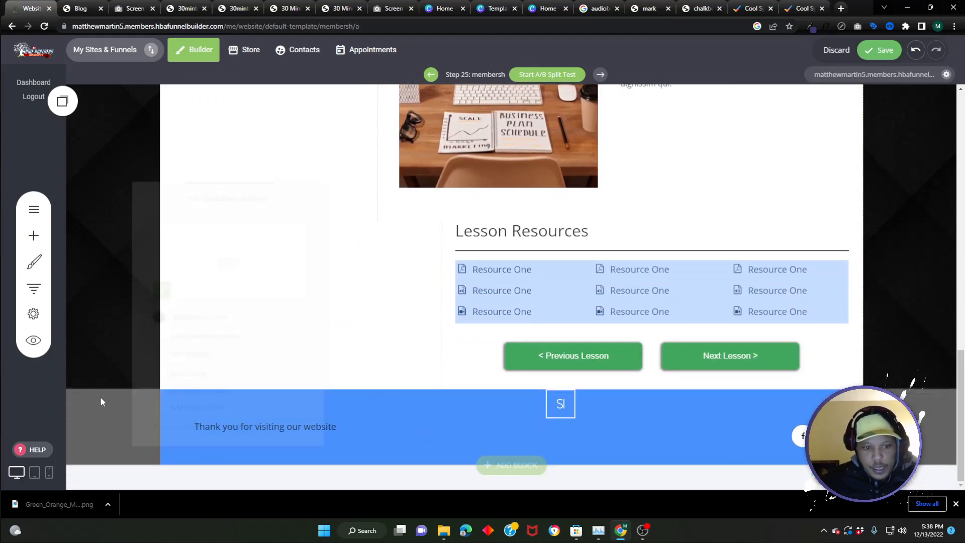
left_click(100, 402)
left_click(151, 317)
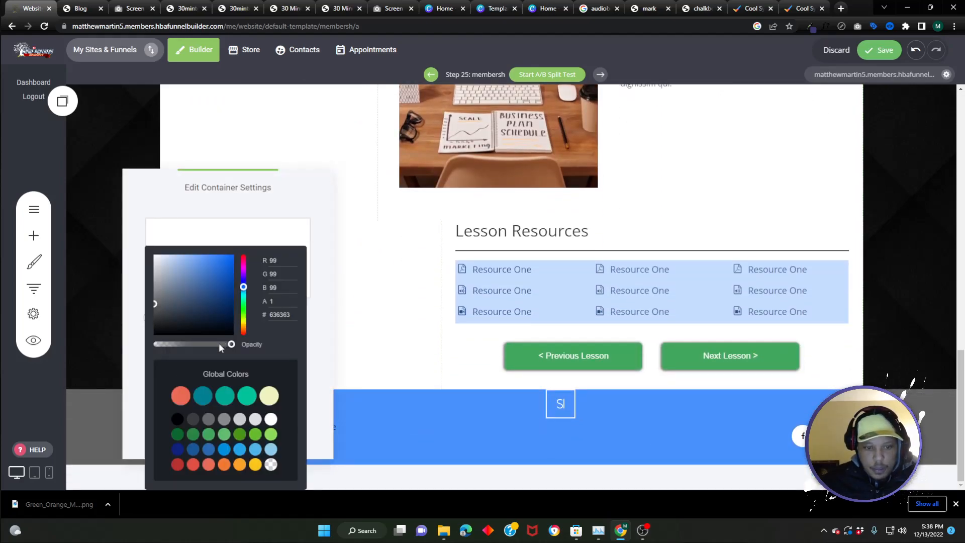
left_click_drag(230, 344, 126, 322)
left_click(95, 282)
scroll(663, 239, "up", 2)
scroll(663, 239, "up", 5)
left_click(878, 50)
scroll(573, 248, "up", 5)
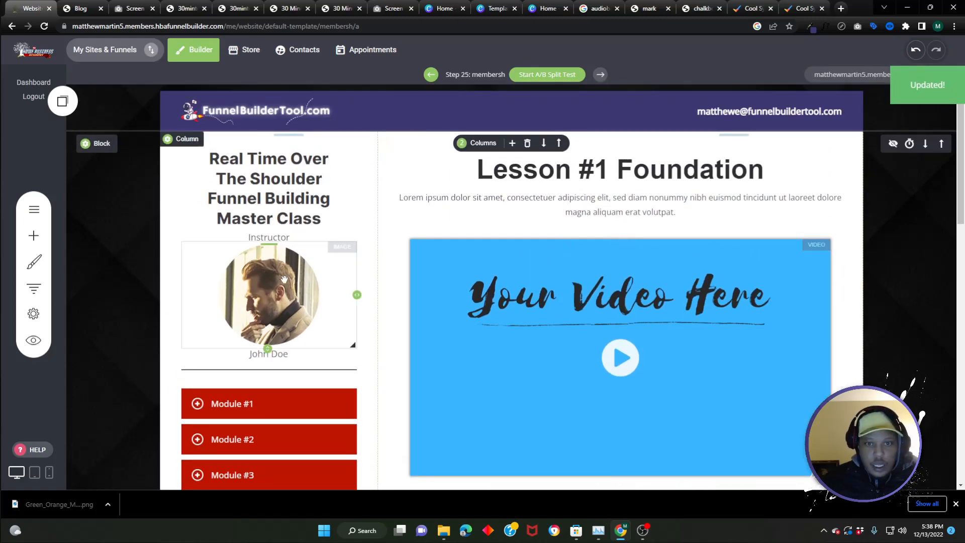
Replace the instructor photo with the round yellow-cap portrait from the hbafirstsale folder
left_click(295, 250)
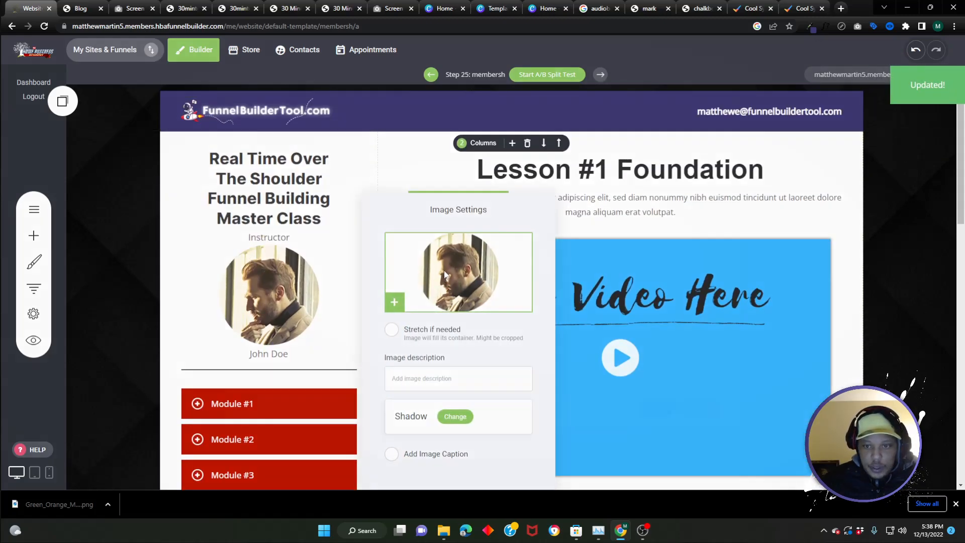
left_click(443, 273)
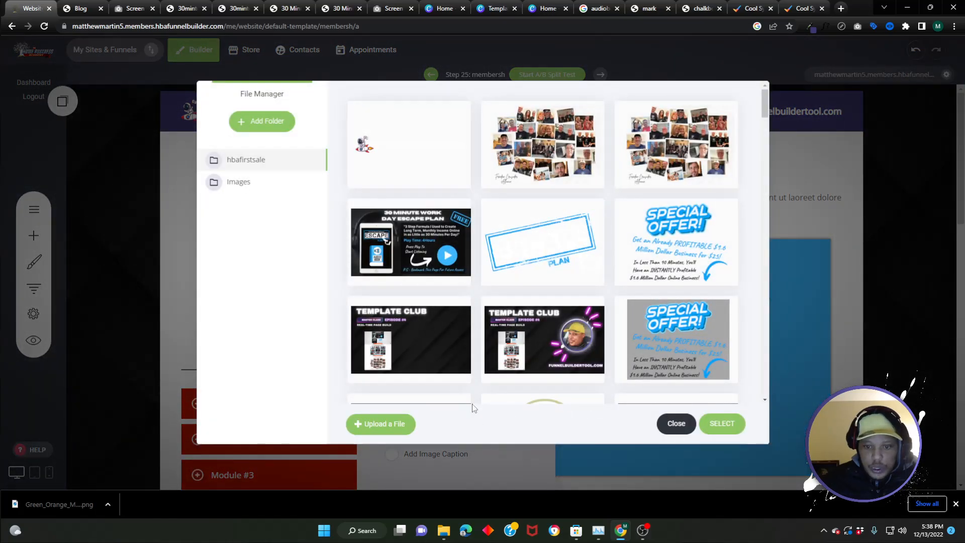
scroll(502, 352, "down", 3)
left_click(556, 322)
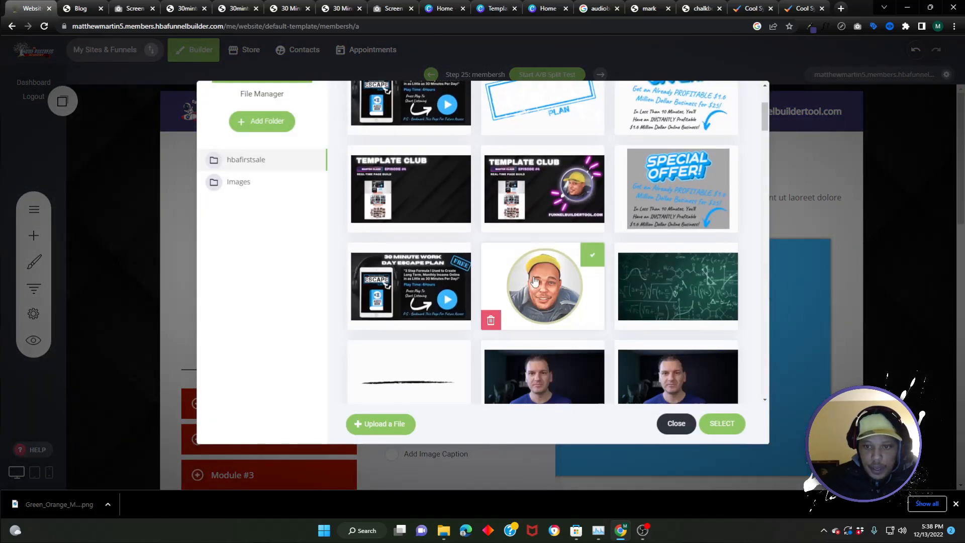
left_click(718, 423)
left_click(263, 302)
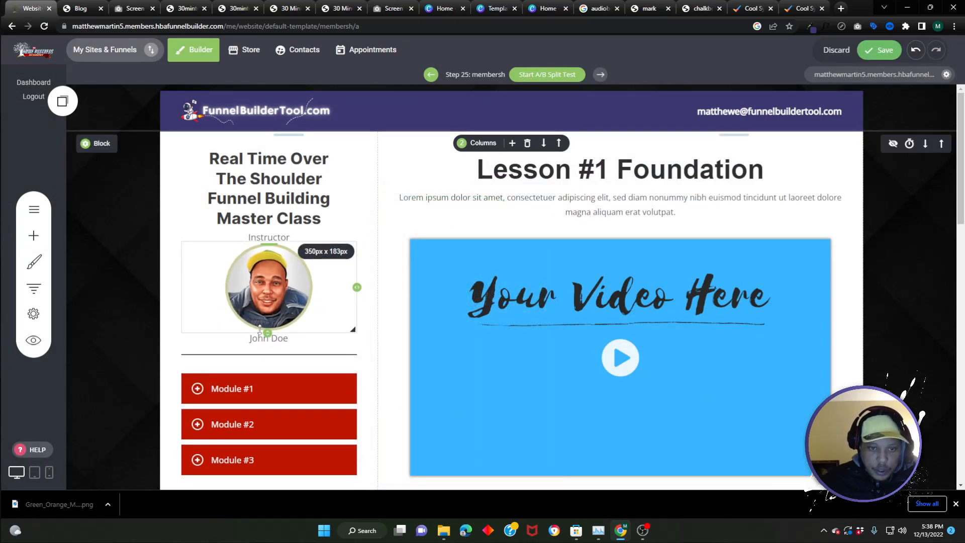
Copy the "Instructor" label text from the reference memberships page
left_click(81, 9)
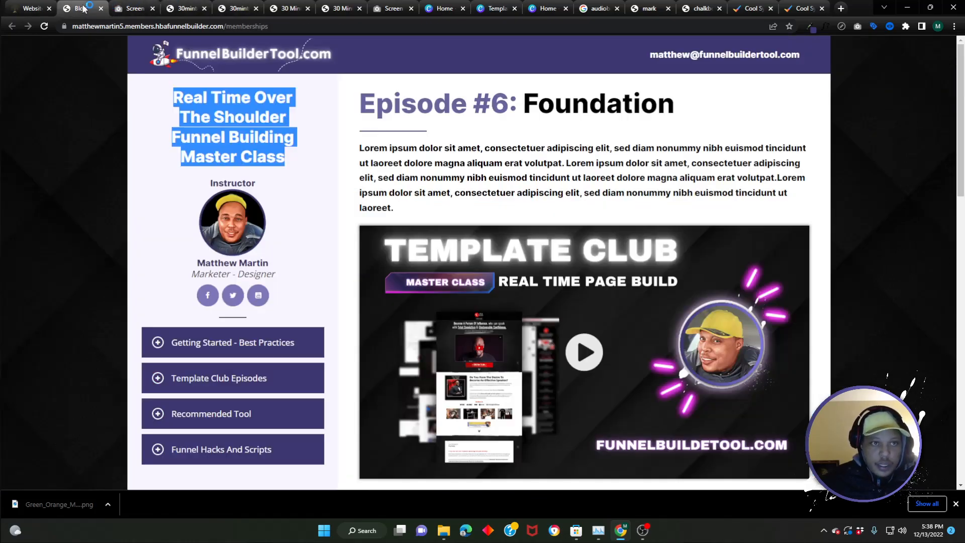
double_click(237, 184)
right_click(241, 186)
left_click(245, 194)
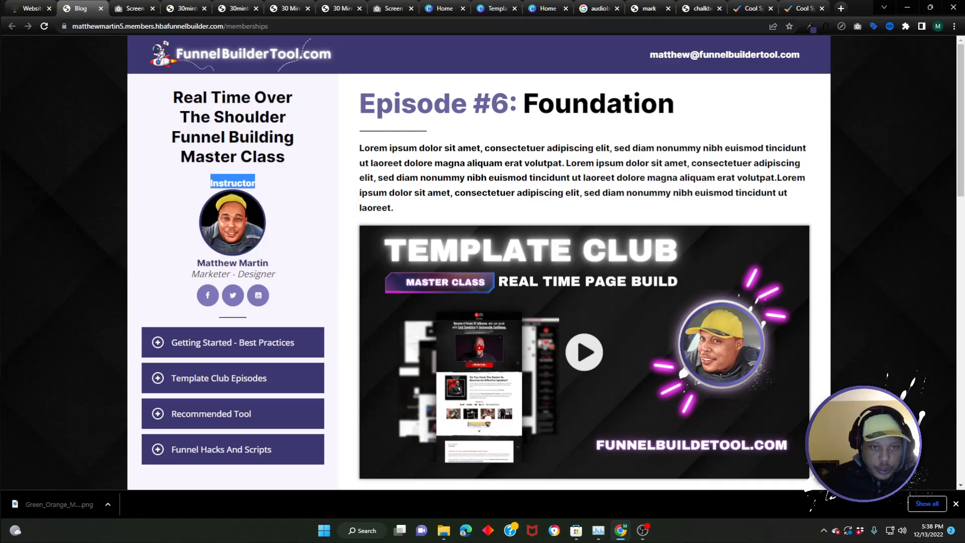
Format the "Instructor" label above the portrait in the page builder as bold Inter at size 18
left_click(30, 9)
left_click(266, 238)
double_click(266, 237)
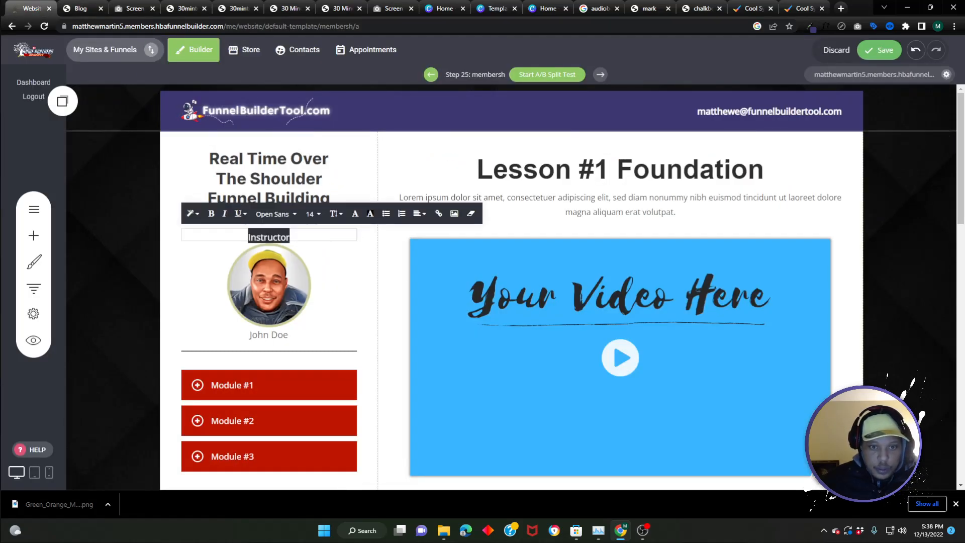
left_click(193, 213)
left_click(212, 214)
left_click(274, 213)
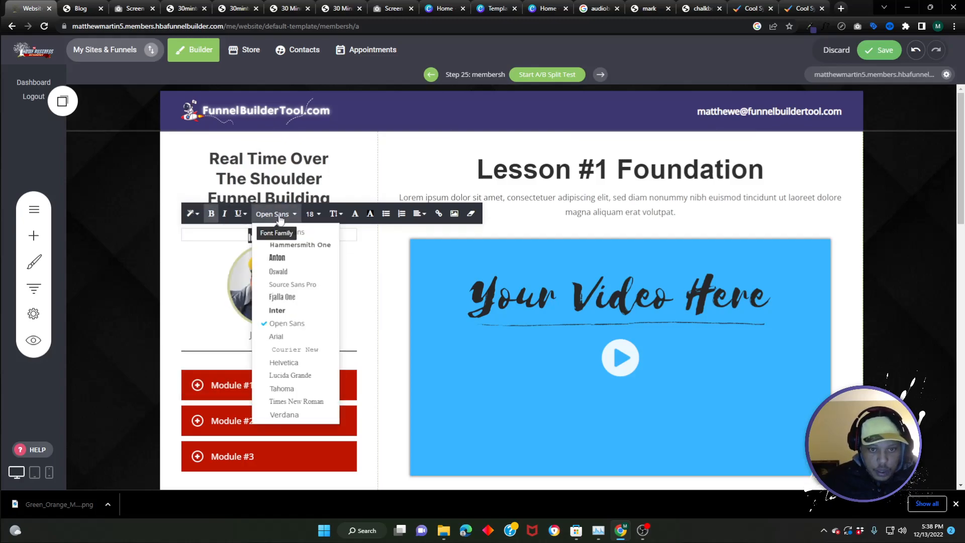
left_click(282, 314)
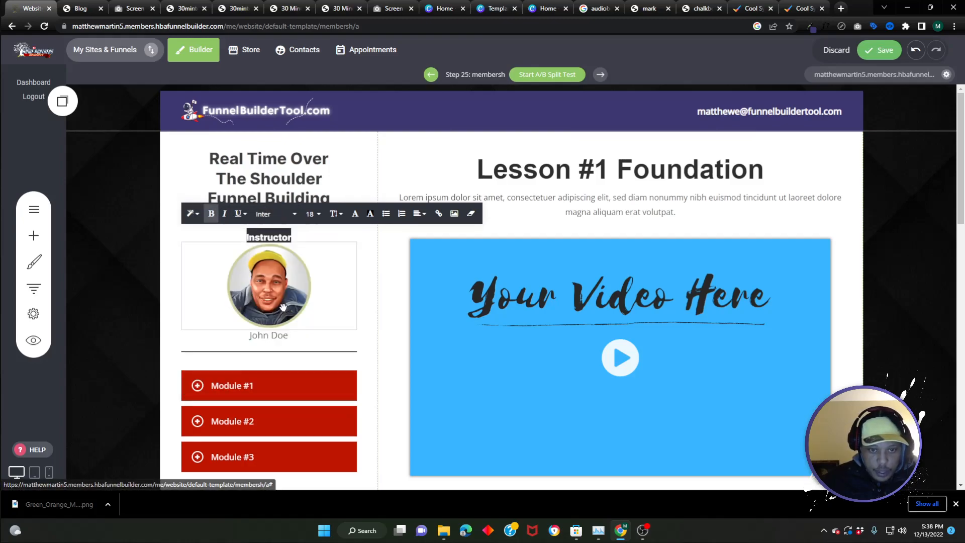
Copy the hex code 3c3770 from the eyedropper extension and apply it as the "Instructor" label's text color
left_click(809, 27)
double_click(775, 46)
right_click(774, 47)
left_click(792, 55)
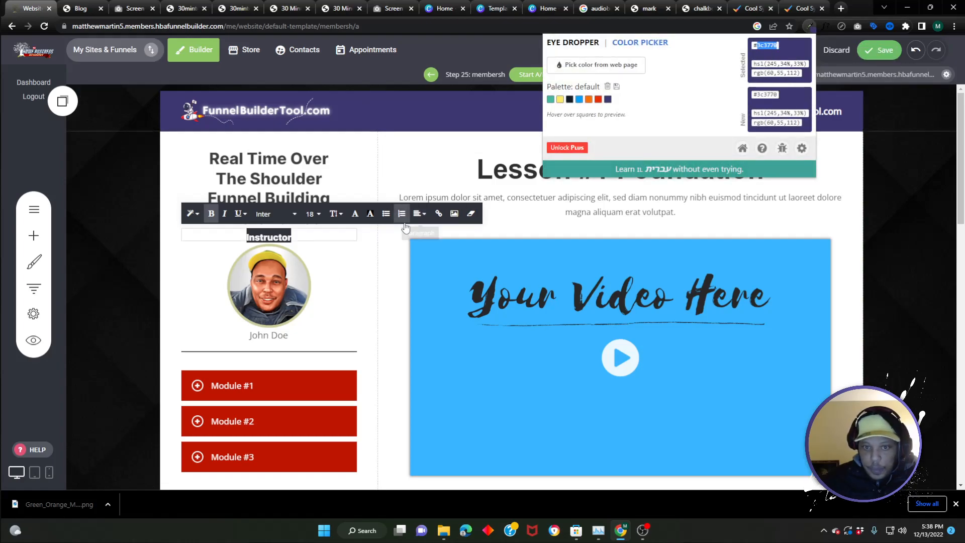
left_click(355, 213)
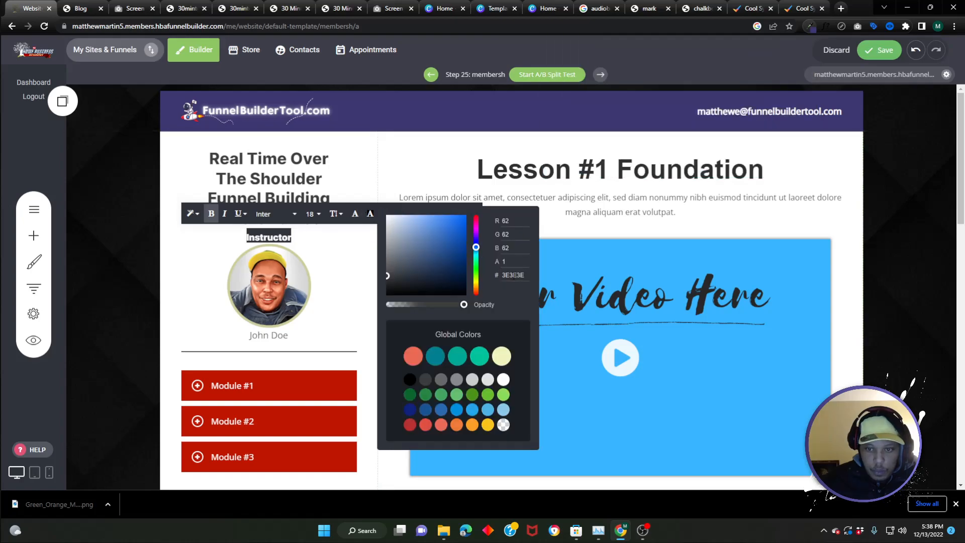
double_click(513, 274)
right_click(515, 276)
left_click(540, 327)
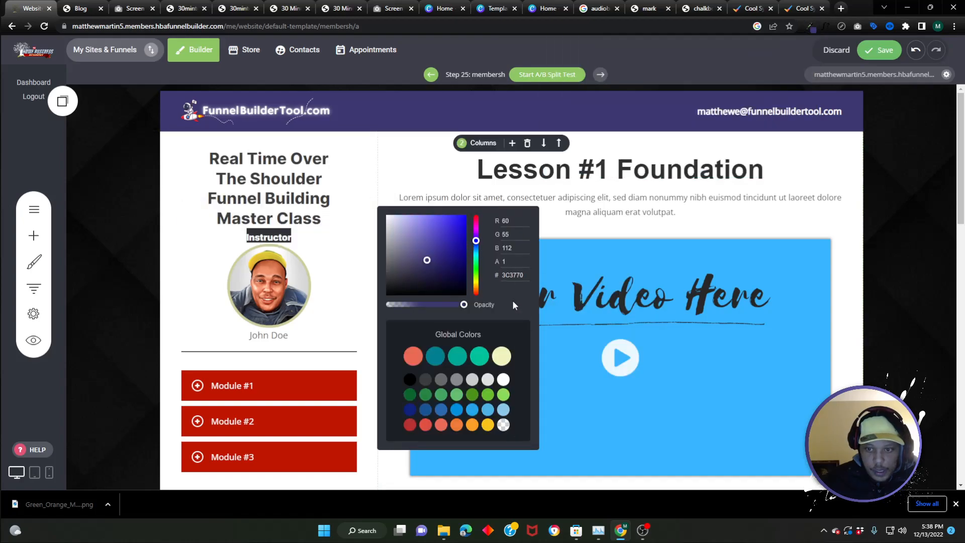
Try to apply the color 3C3770 to the instructor's name text below the portrait
left_click(266, 339)
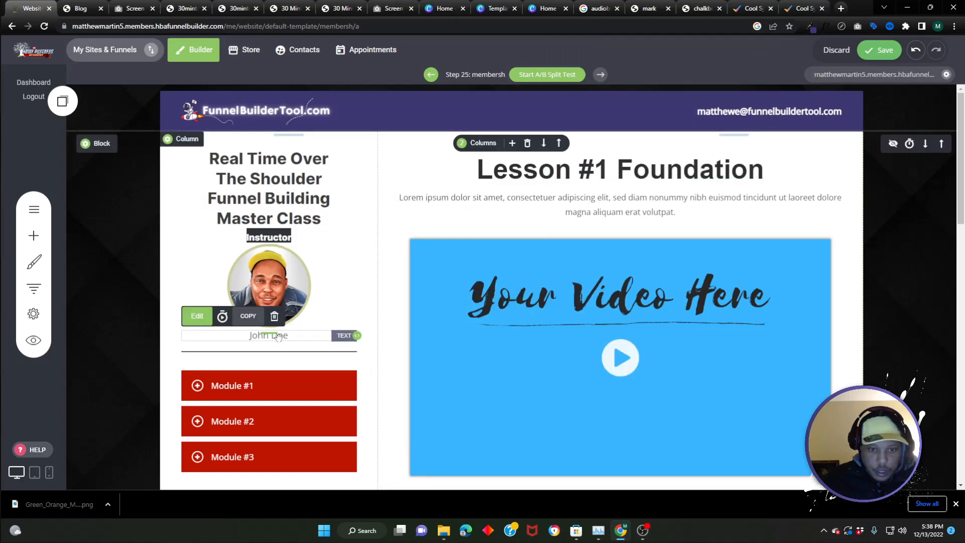
triple_click(279, 337)
left_click(75, 9)
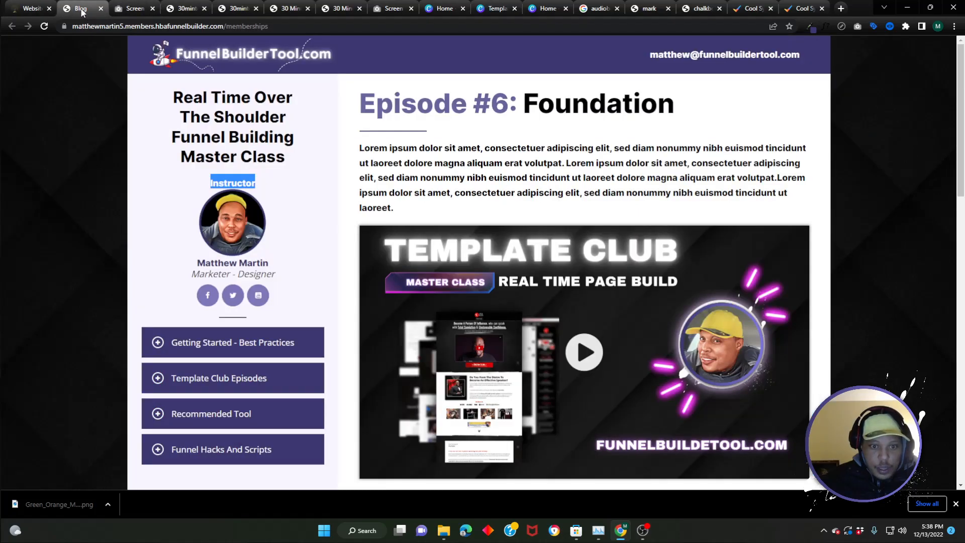
left_click(35, 9)
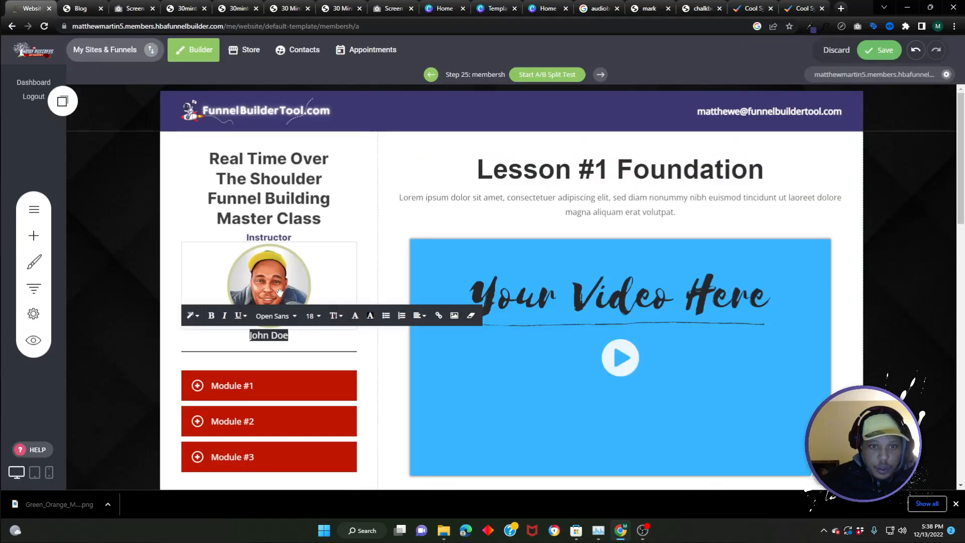
left_click(369, 315)
left_click(504, 316)
right_click(504, 316)
left_click(535, 369)
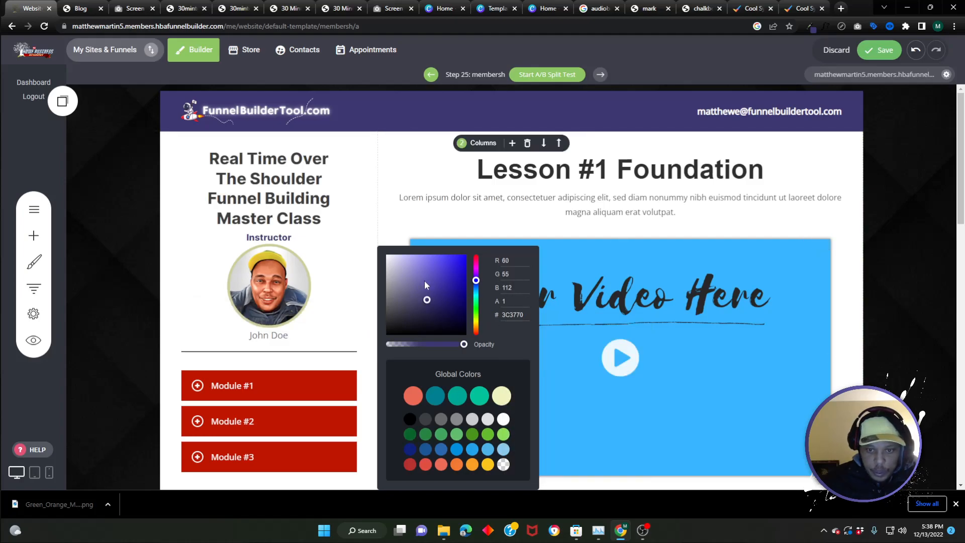
left_click(275, 337)
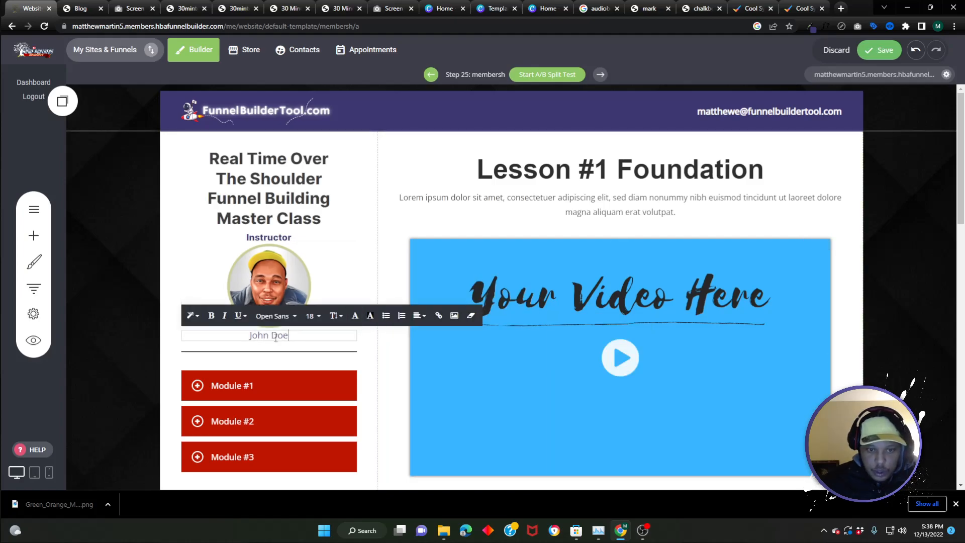
triple_click(276, 337)
Recolor the separator below the instructor's name to 3c3770 and shorten it to a small centered line
left_click(243, 351)
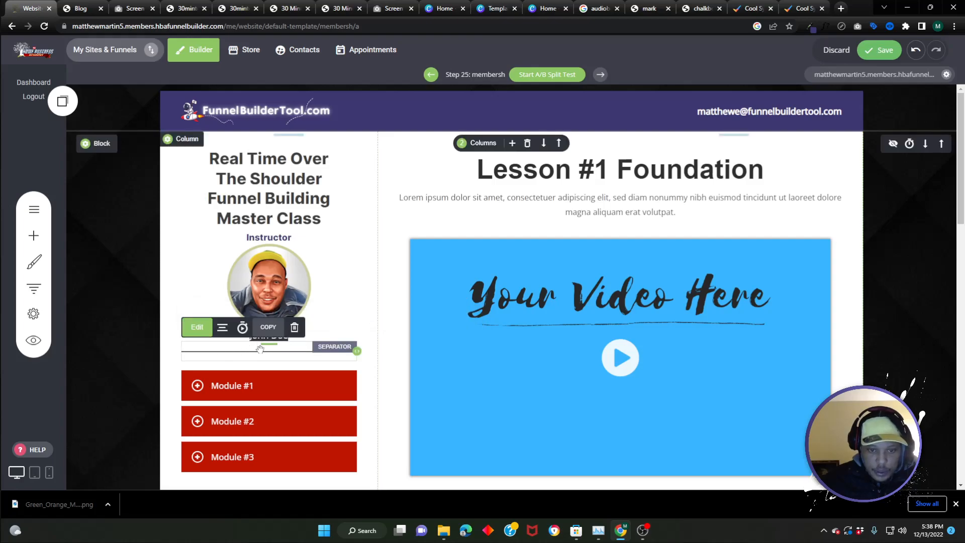
left_click(197, 327)
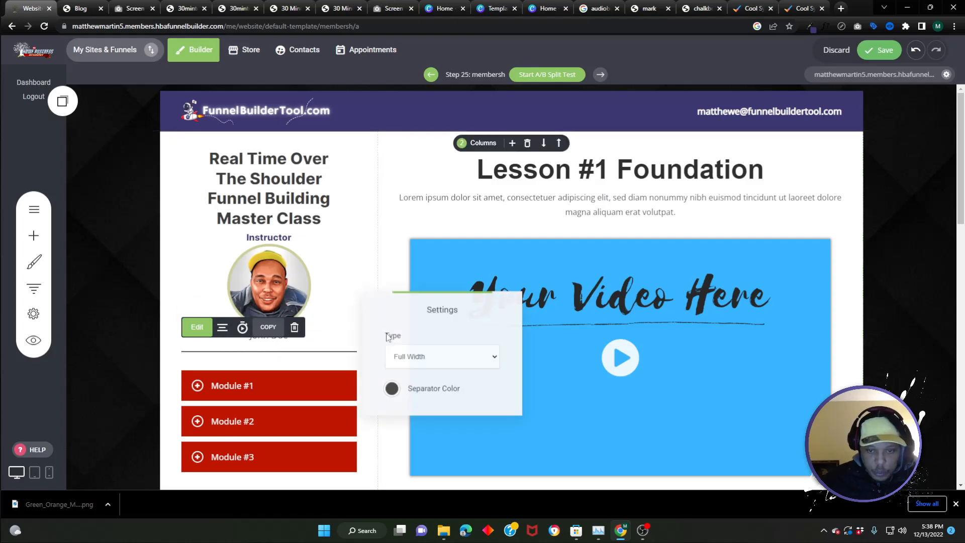
left_click(392, 388)
double_click(515, 314)
right_click(515, 312)
left_click(530, 360)
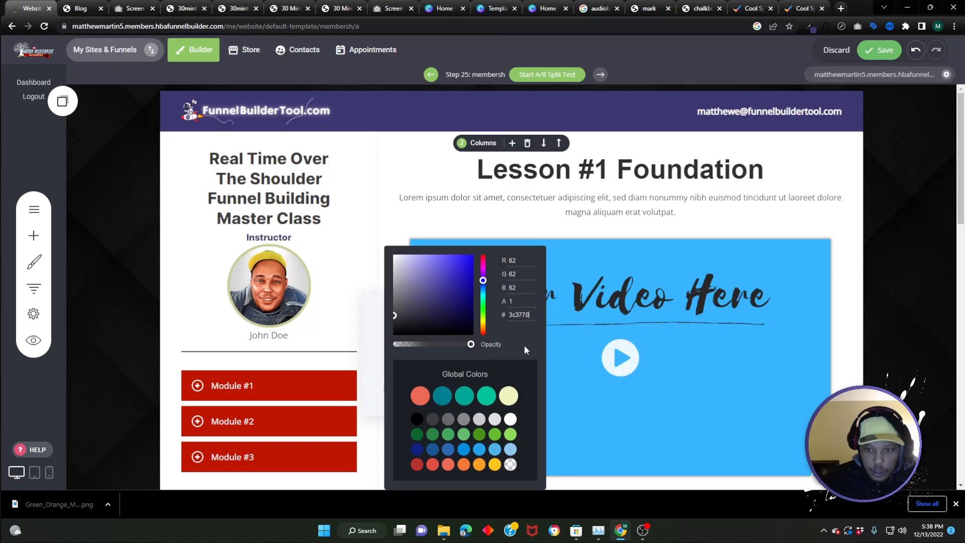
left_click(306, 343)
left_click_drag(357, 351, 235, 340)
Rename the accordion's "Module #1" tab to "Getting Started - Best Practices", following the reference memberships page
scroll(203, 201, "down", 5)
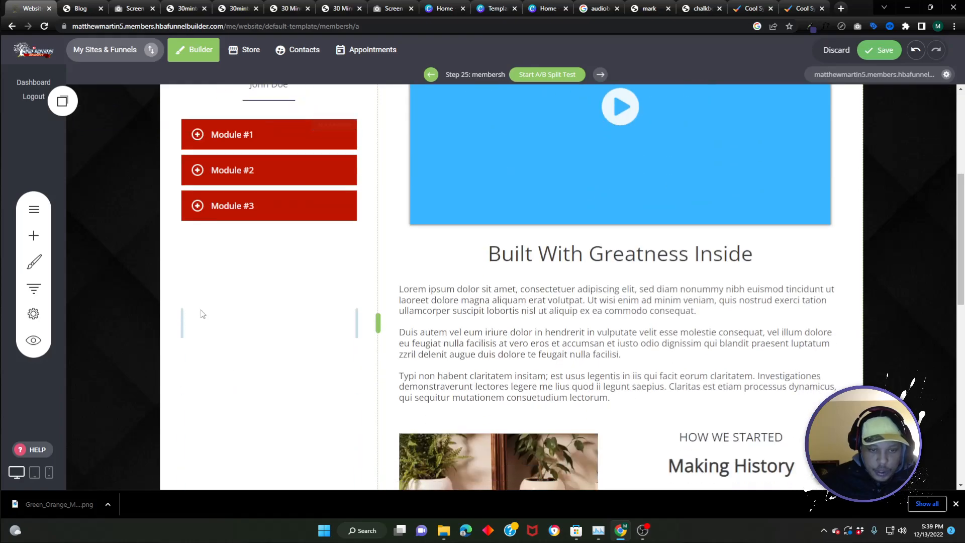
left_click(203, 127)
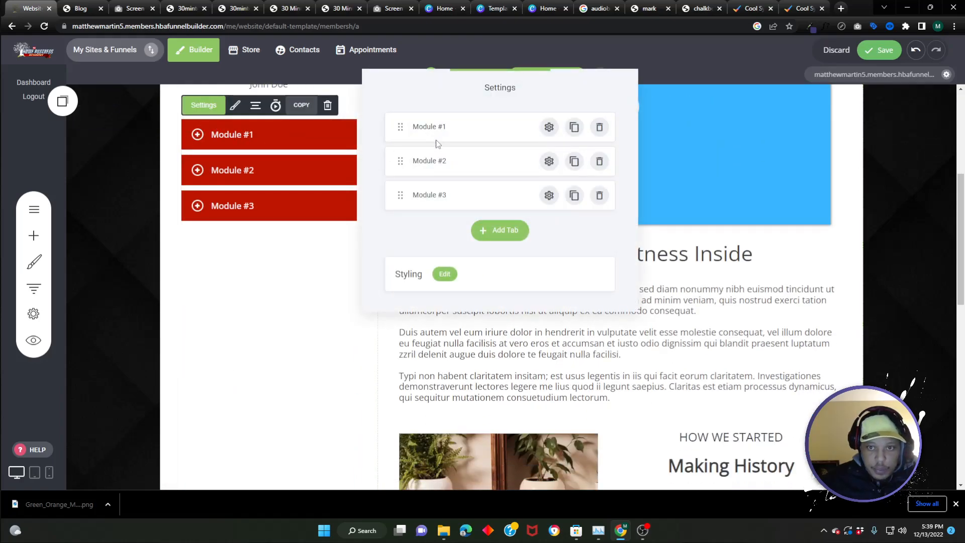
left_click(548, 127)
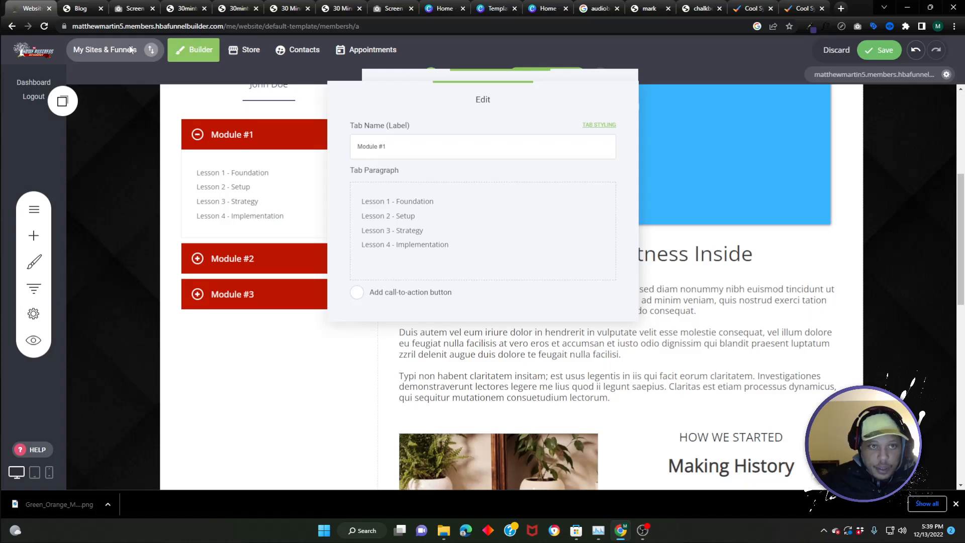
left_click(80, 8)
scroll(215, 252, "down", 1)
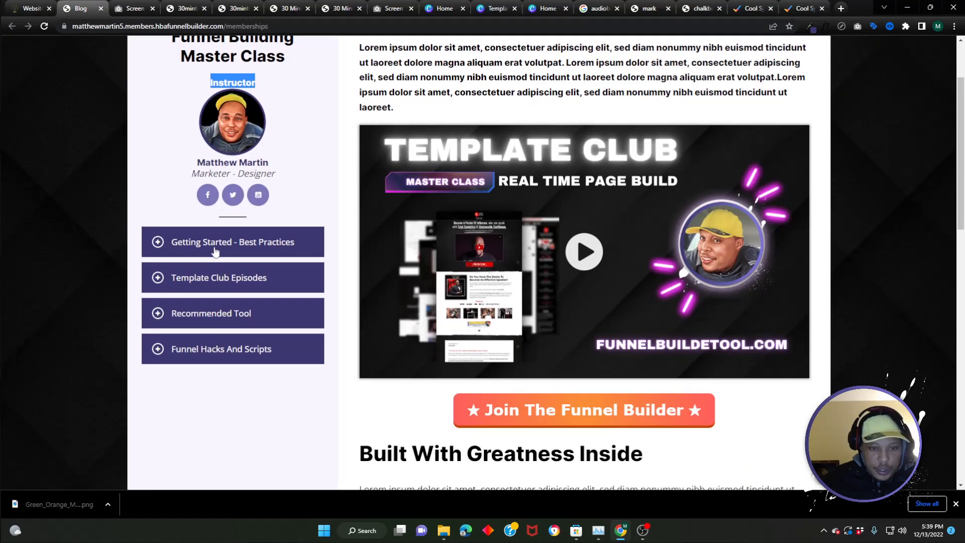
left_click(31, 8)
triple_click(384, 146)
type("Getting Started ")
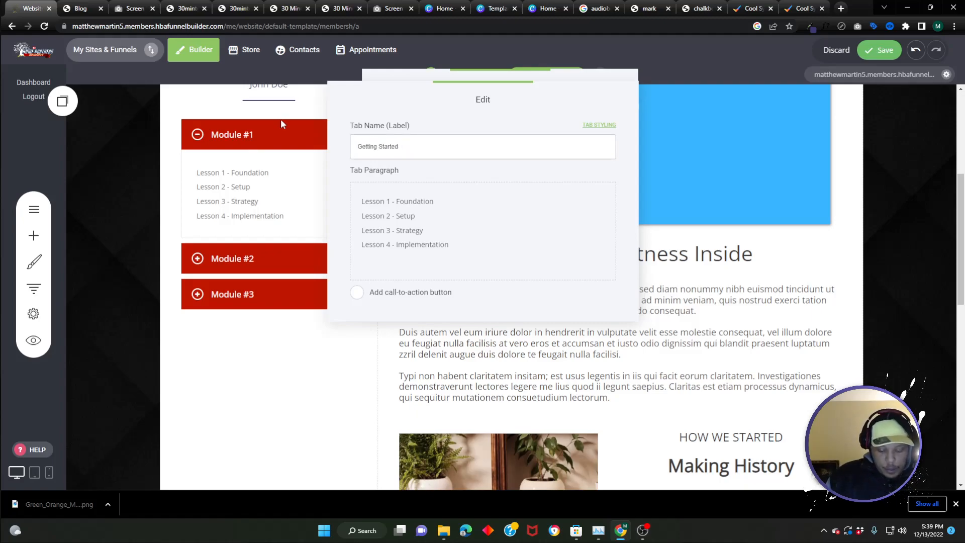
type("- Best Practices")
left_click(110, 161)
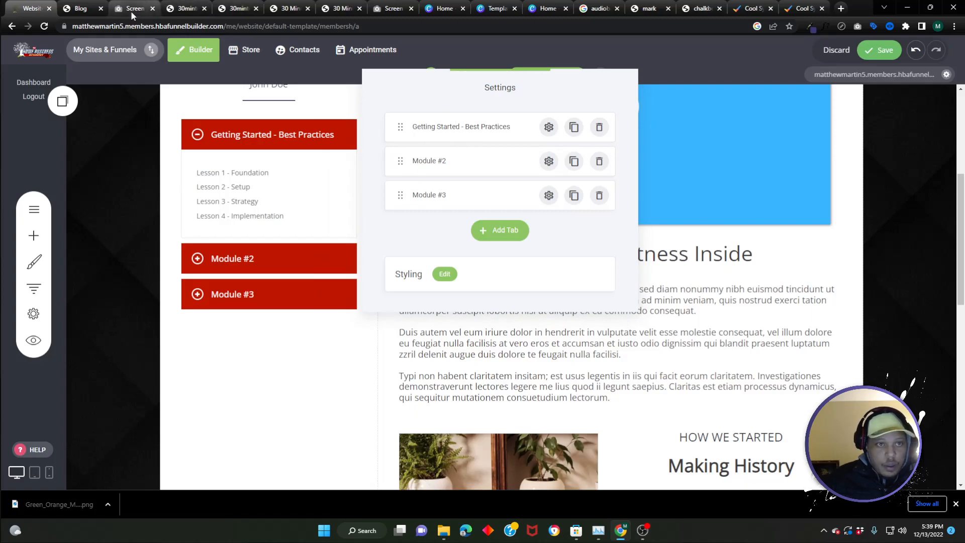
Rename the accordion's "Module #2" tab to "Template Club - Episodes", checking the wording against the reference memberships page
left_click(83, 9)
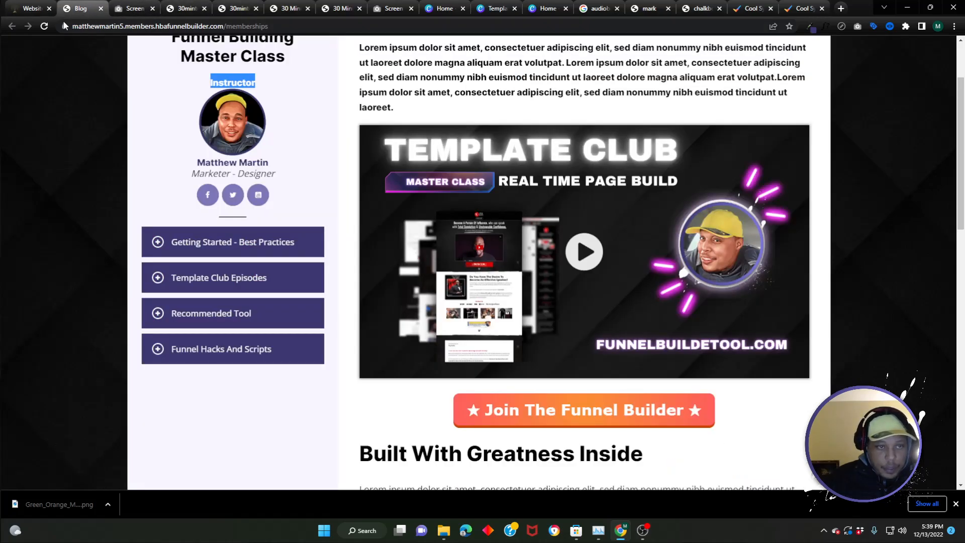
left_click(36, 10)
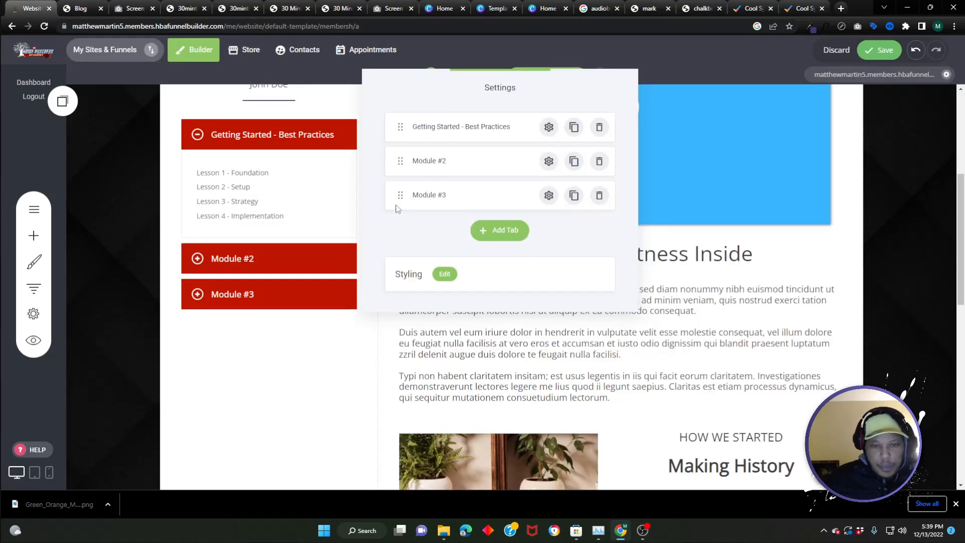
left_click(549, 160)
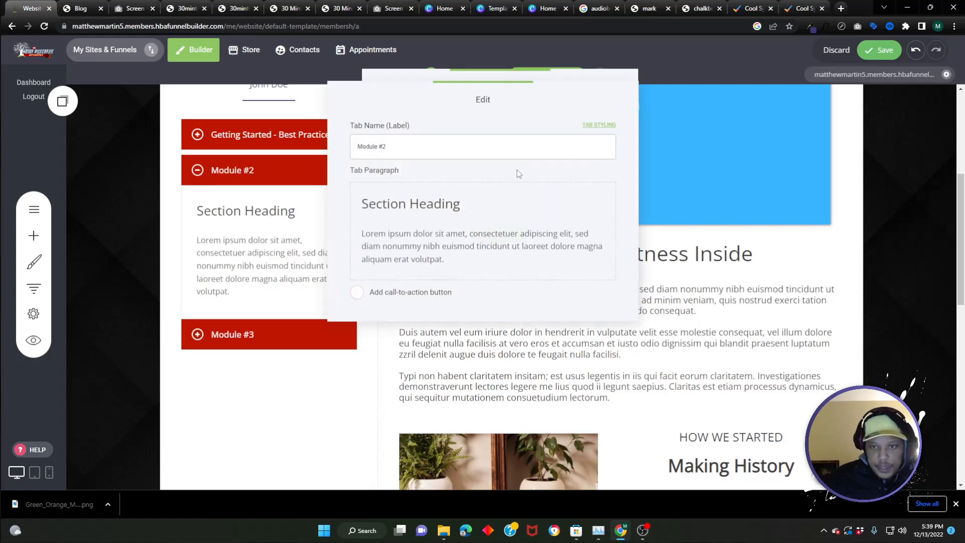
triple_click(380, 147)
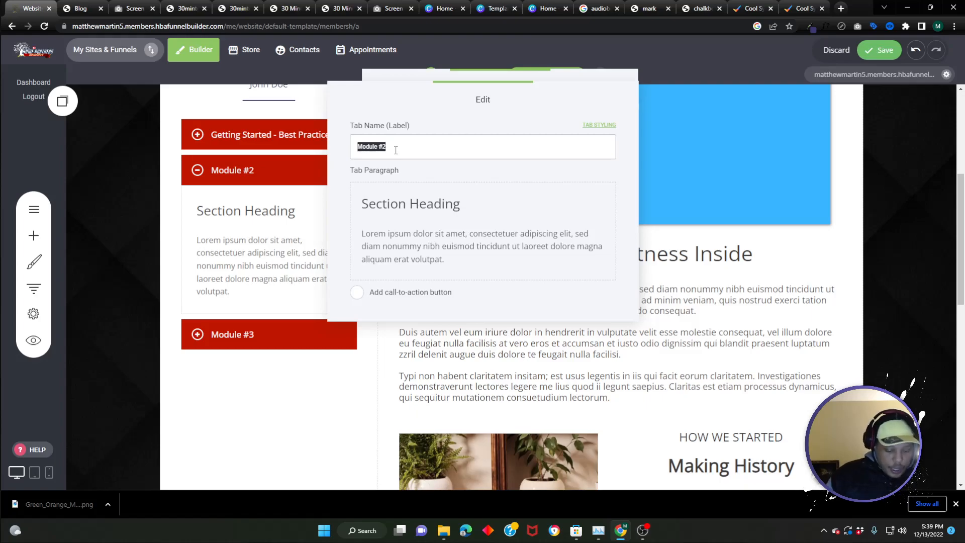
type("Template Club  -")
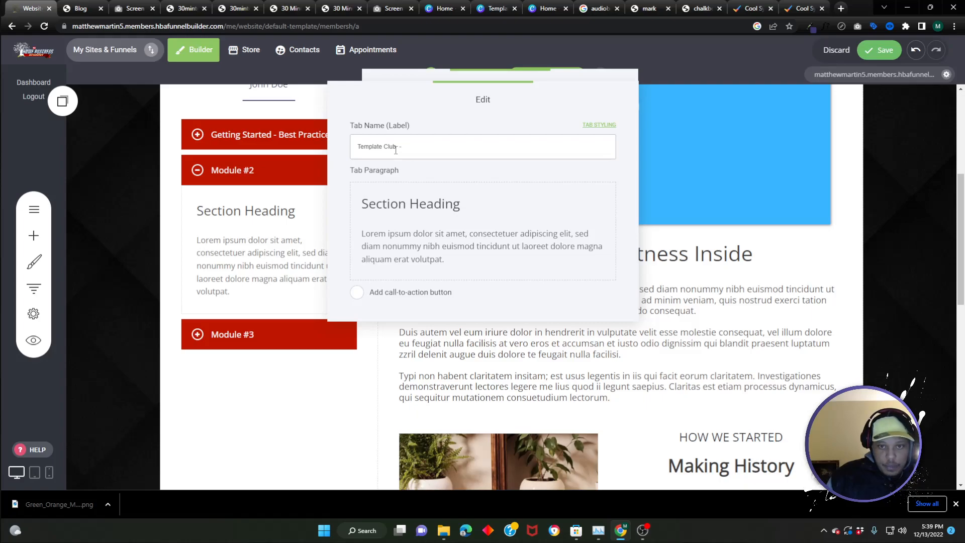
type("des")
left_click(83, 8)
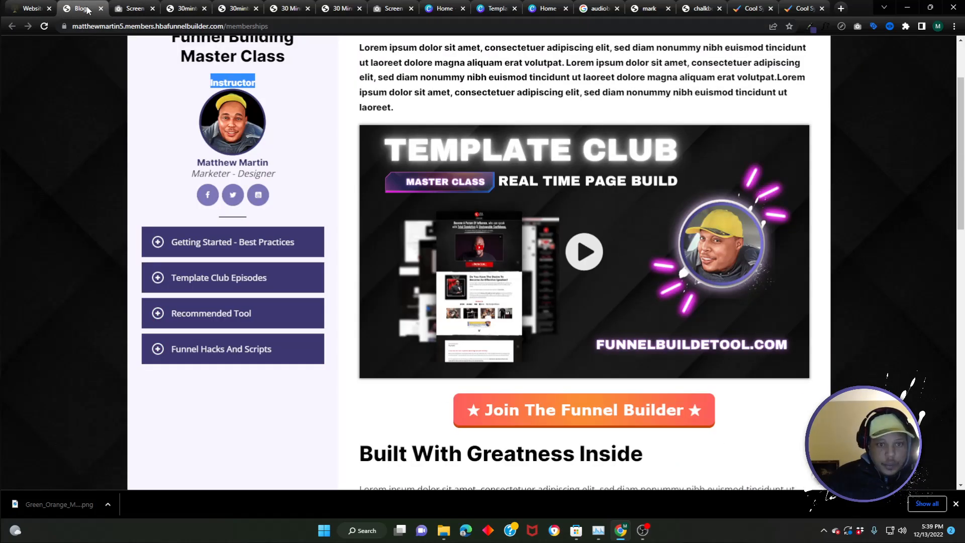
left_click(31, 8)
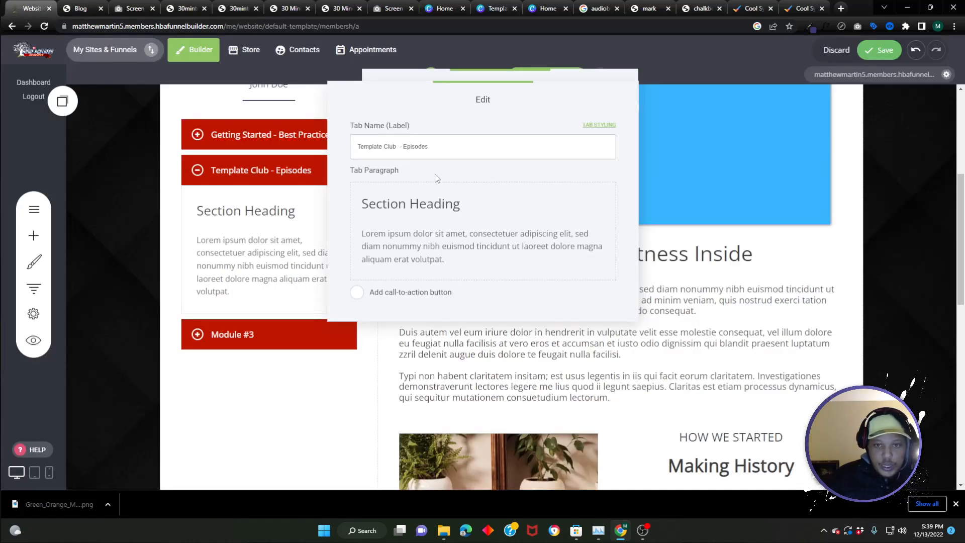
left_click(242, 218)
left_click(298, 243)
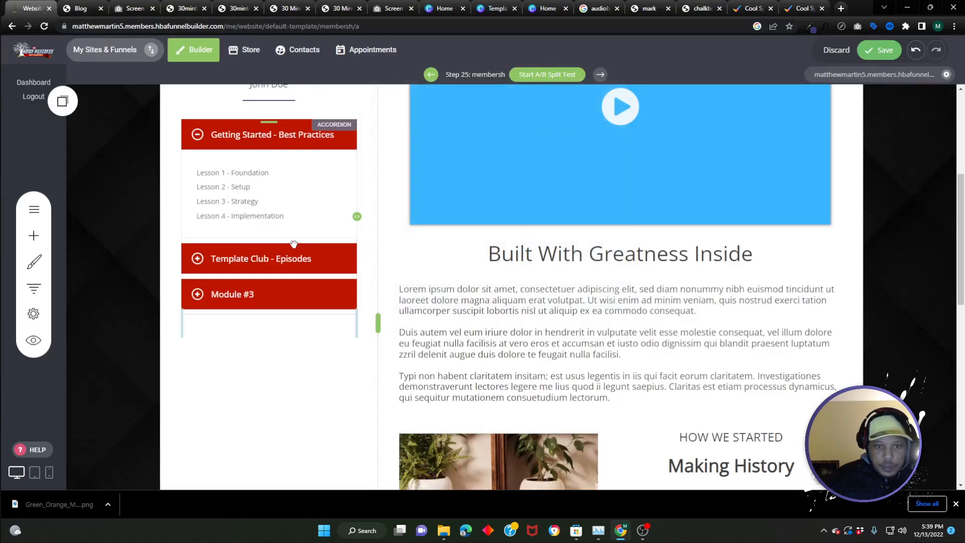
Rename the accordion's "Module #3" tab to "Recommended Tools"
mouse_move(272, 295)
left_click(203, 105)
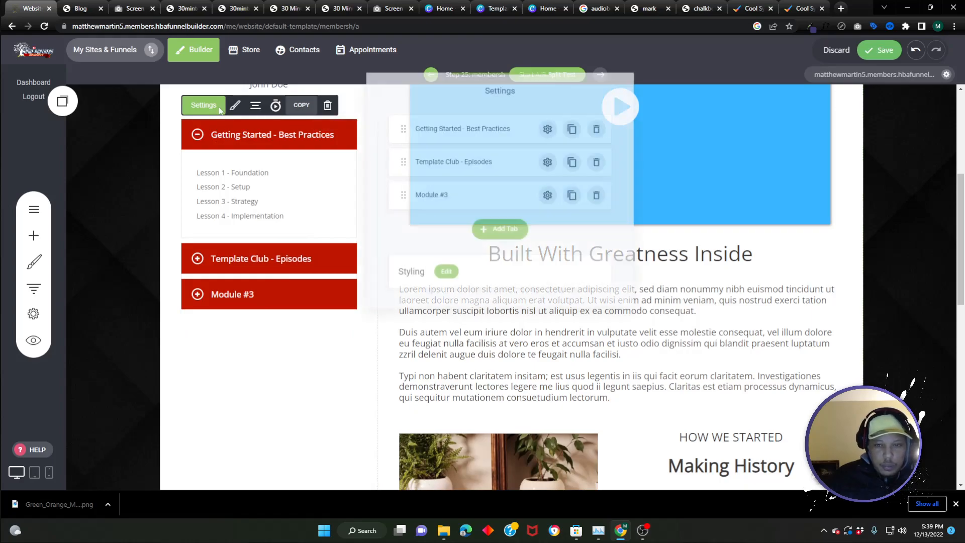
left_click(547, 195)
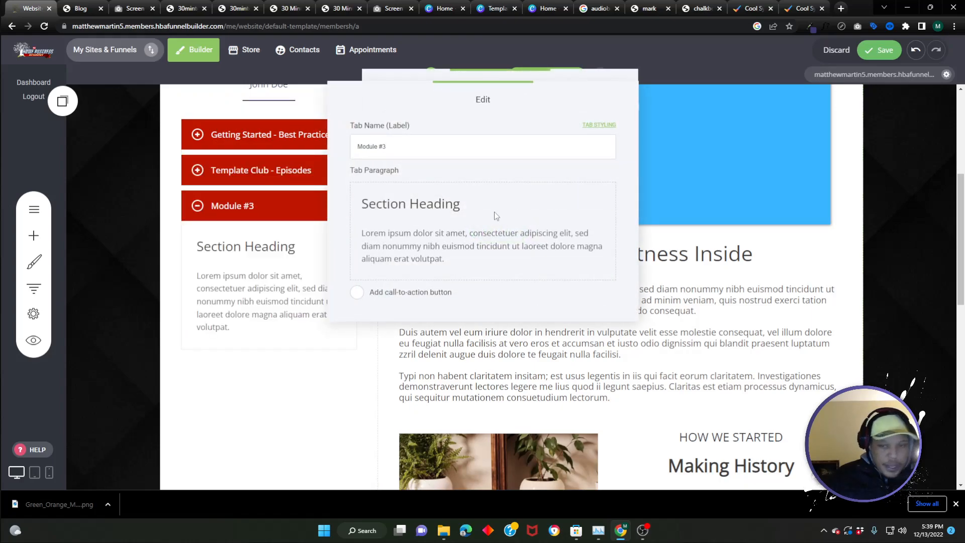
triple_click(385, 150)
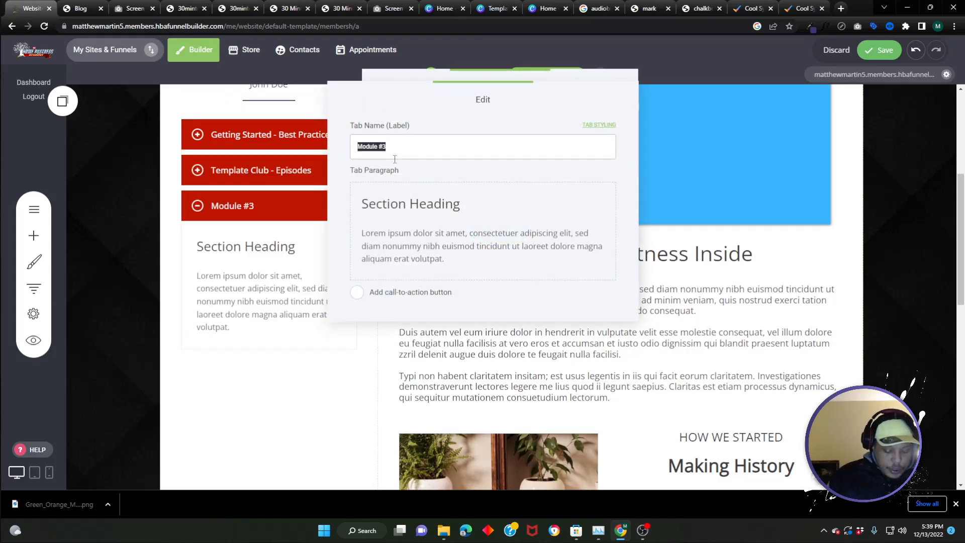
type("Recommended Tools")
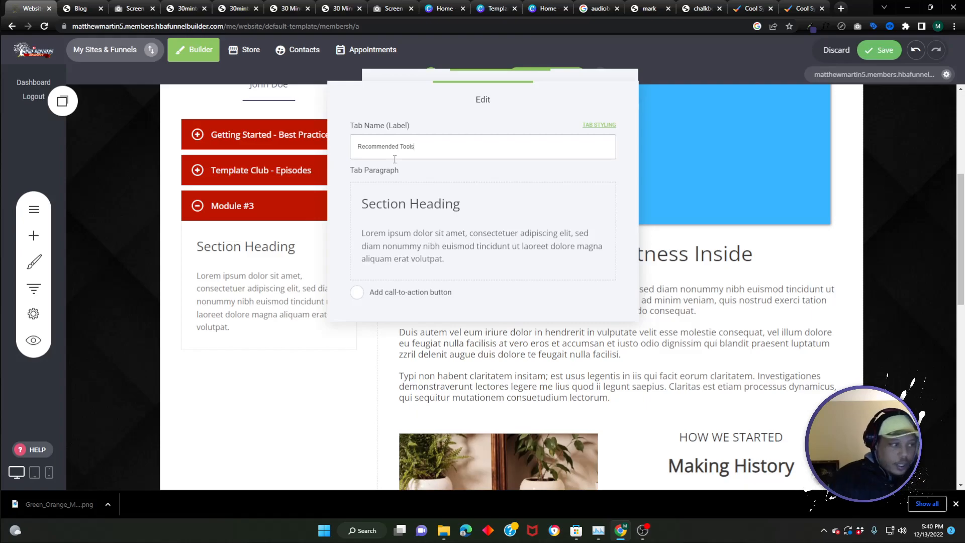
left_click(258, 207)
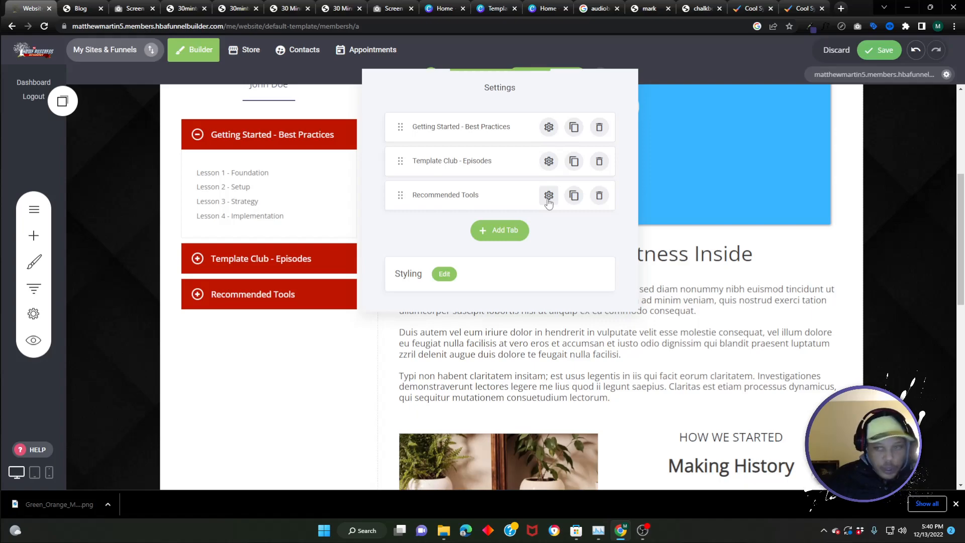
Add a fourth accordion tab named "Funnel Hack And Scripts", based on the reference page, and save the page
left_click(520, 230)
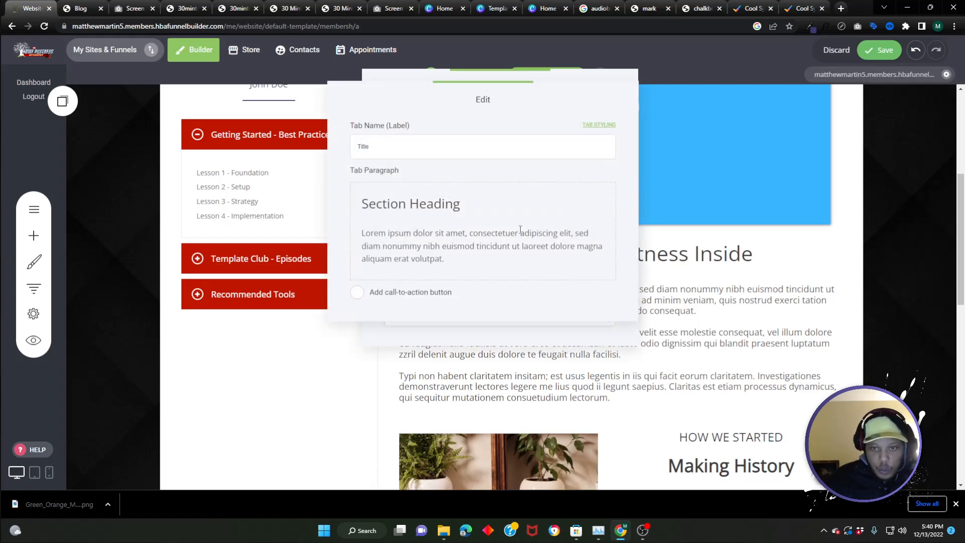
left_click(83, 9)
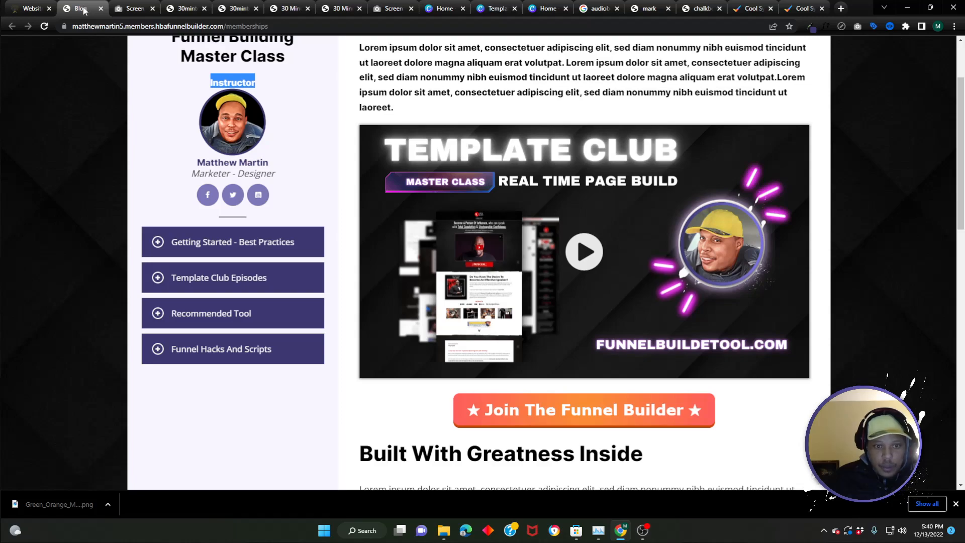
left_click(31, 8)
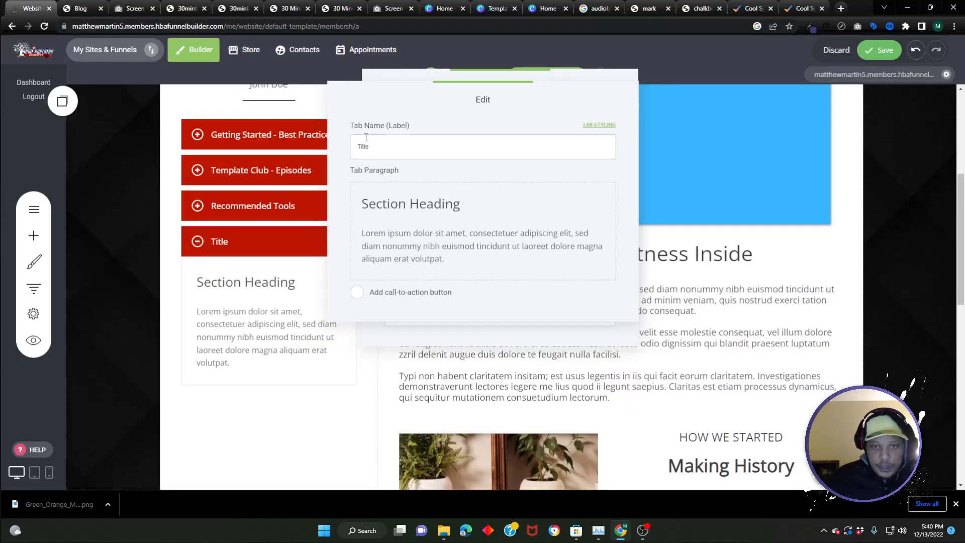
left_click_drag(362, 145, 304, 145)
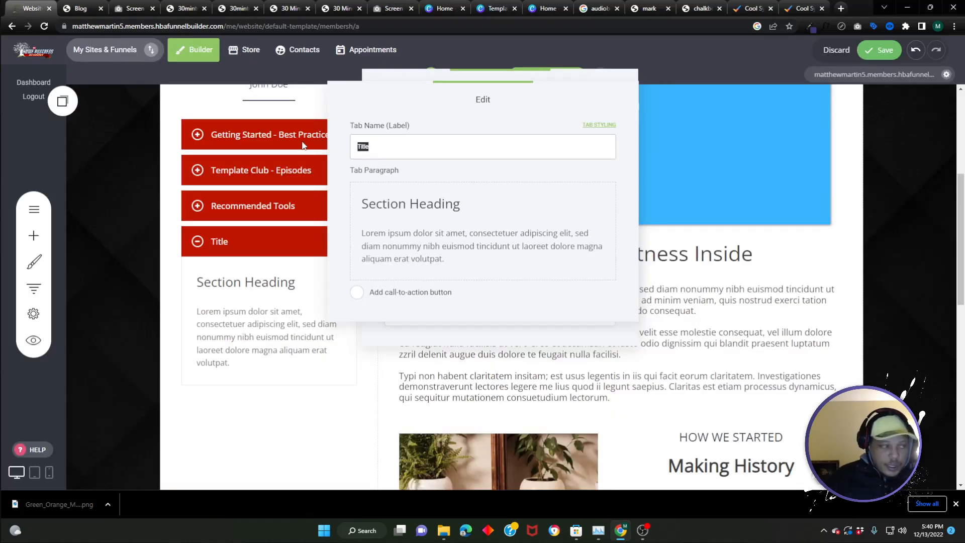
type("F")
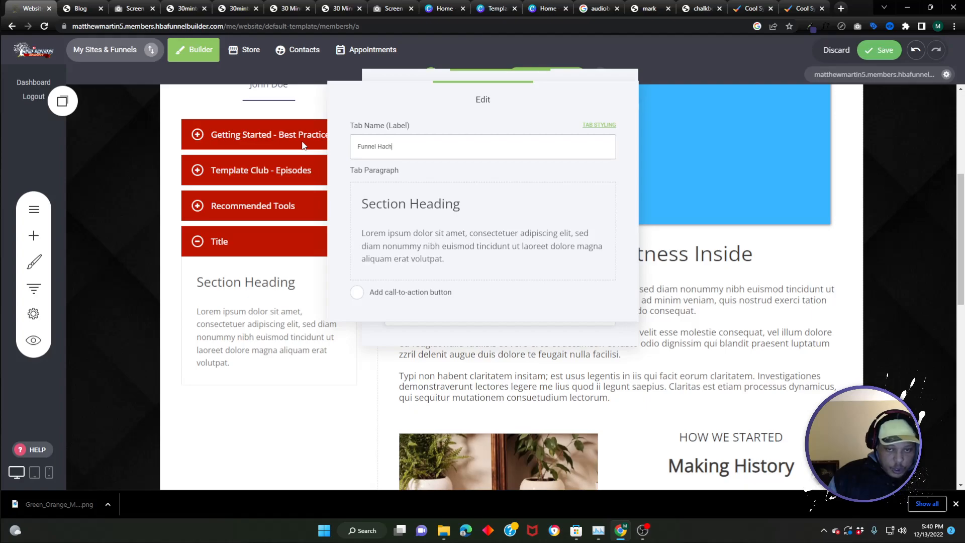
type("unnel Hack And Scripts")
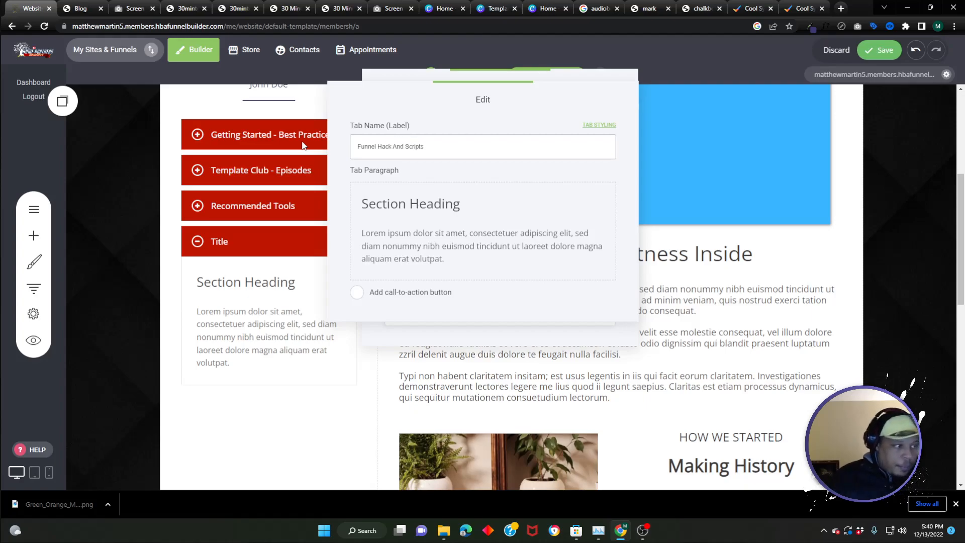
left_click(129, 221)
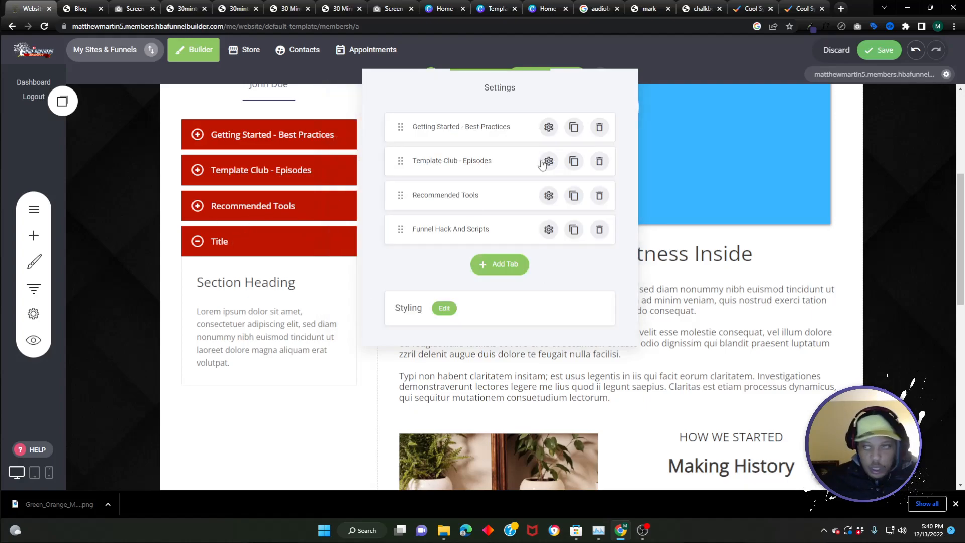
left_click(883, 51)
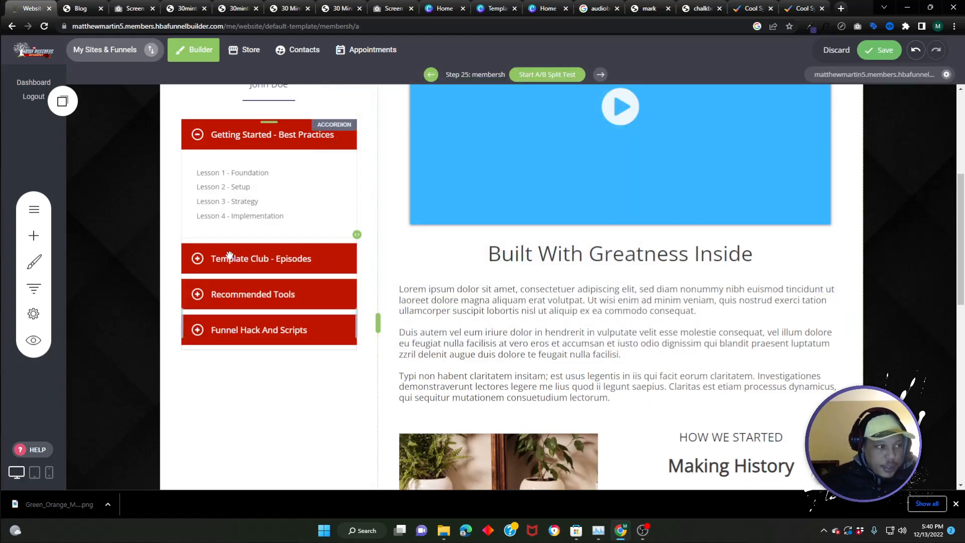
Recolour the sidebar title "Real Time Over The Shoulder Funnel Building Master Class" black and save the page
scroll(267, 287, "up", 5)
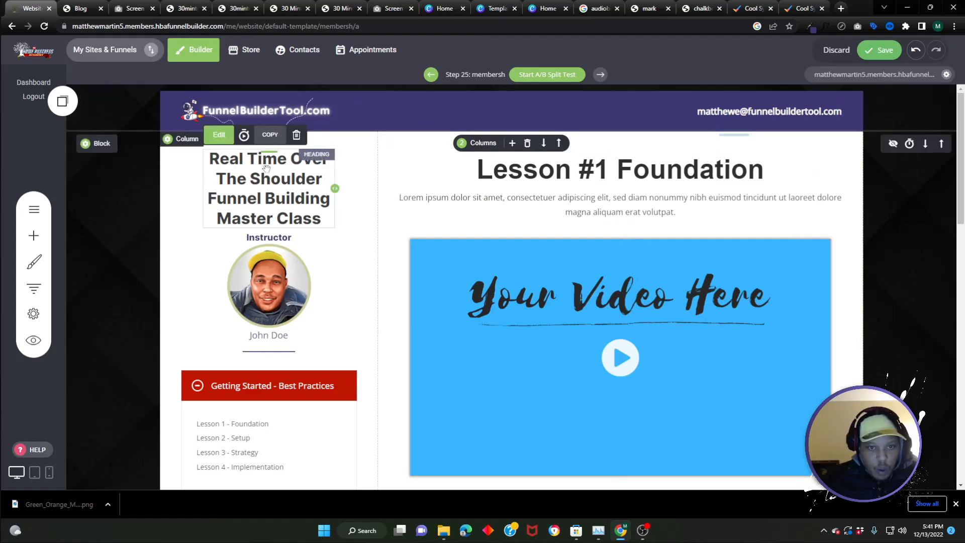
double_click(301, 195)
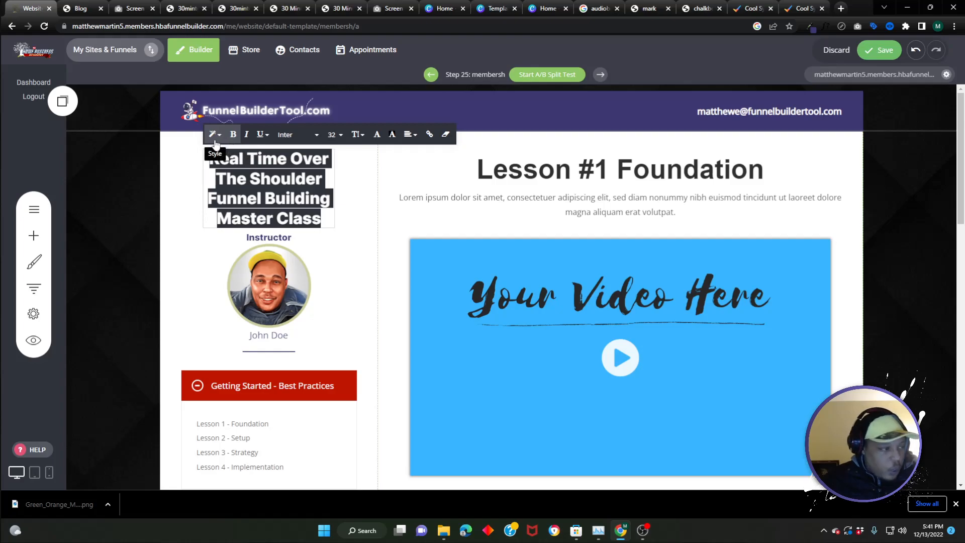
left_click(377, 134)
left_click(431, 301)
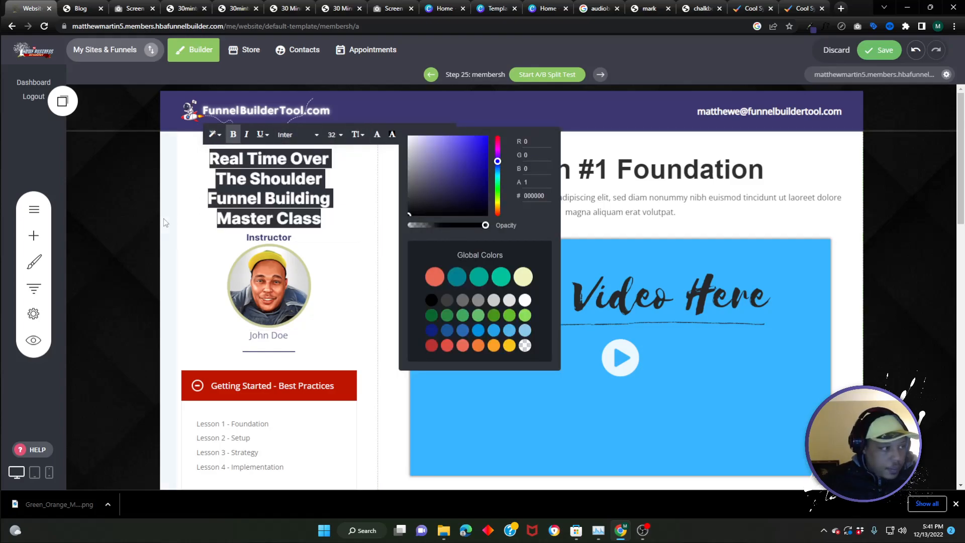
left_click(190, 206)
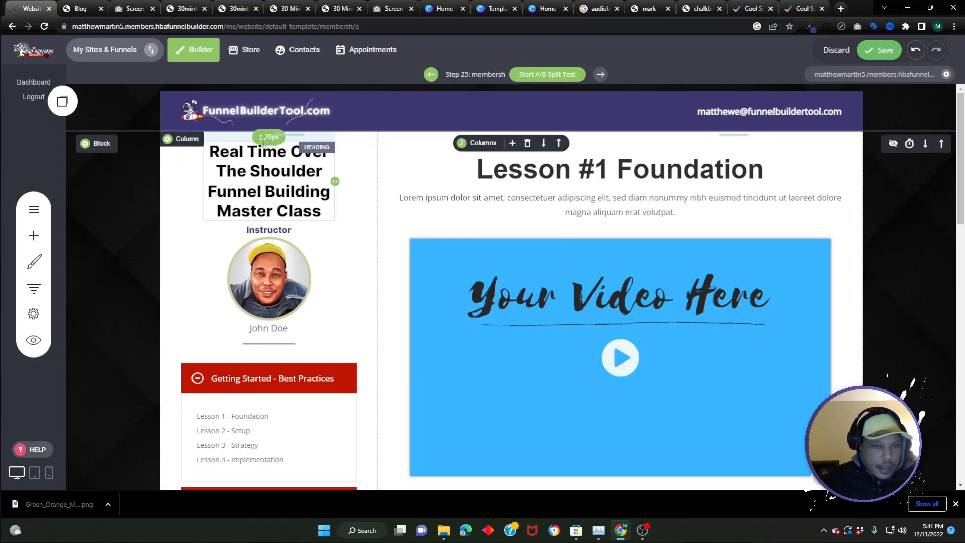
left_click(877, 50)
Copy the purple hex code #3c3770 from the Eye Dropper extension
scroll(256, 246, "down", 4)
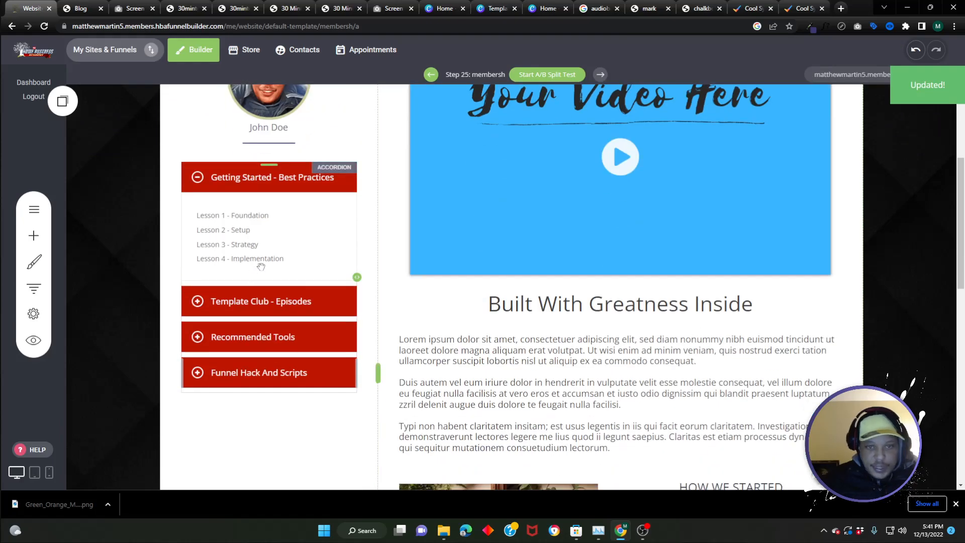
left_click(810, 27)
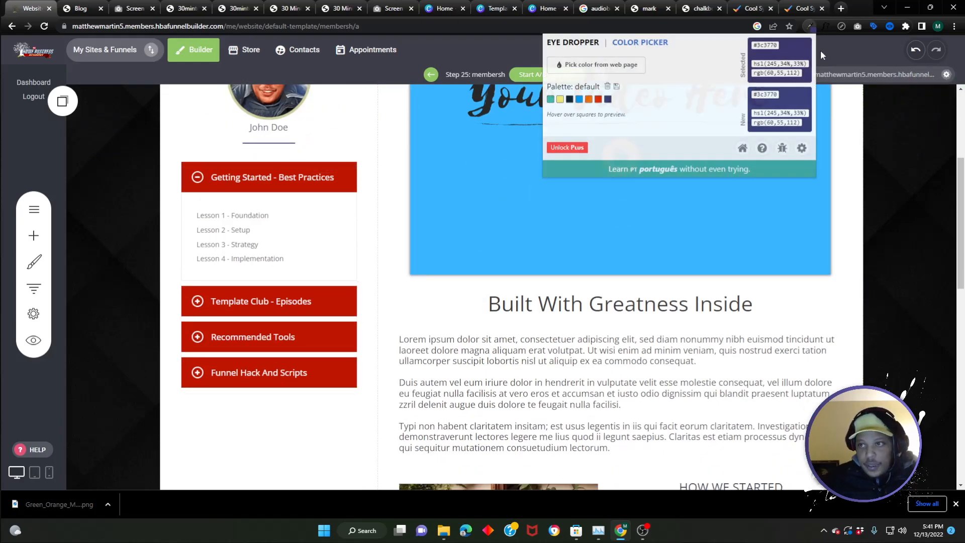
right_click(772, 47)
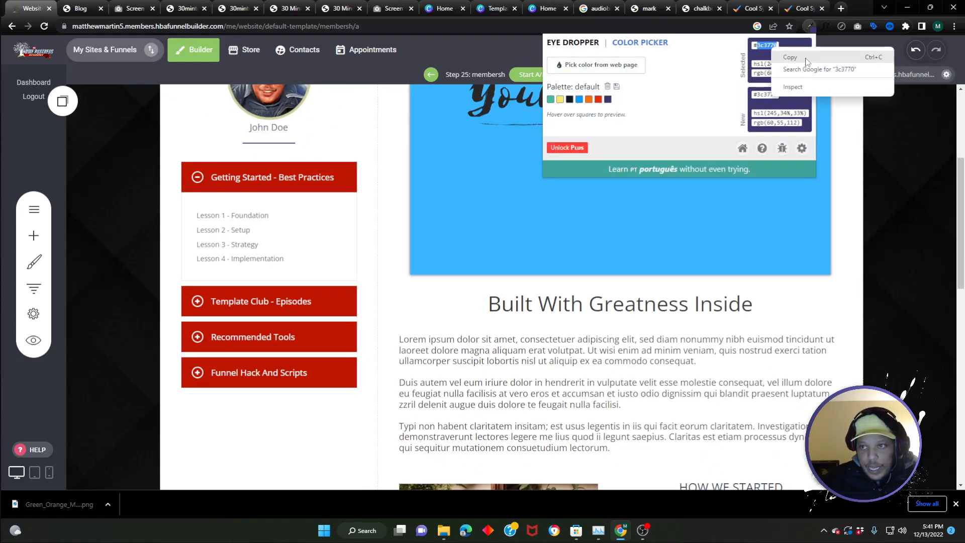
left_click(805, 59)
Set the accordion's heading background colour to the copied #3c3770 and save the page
left_click(211, 171)
left_click(210, 151)
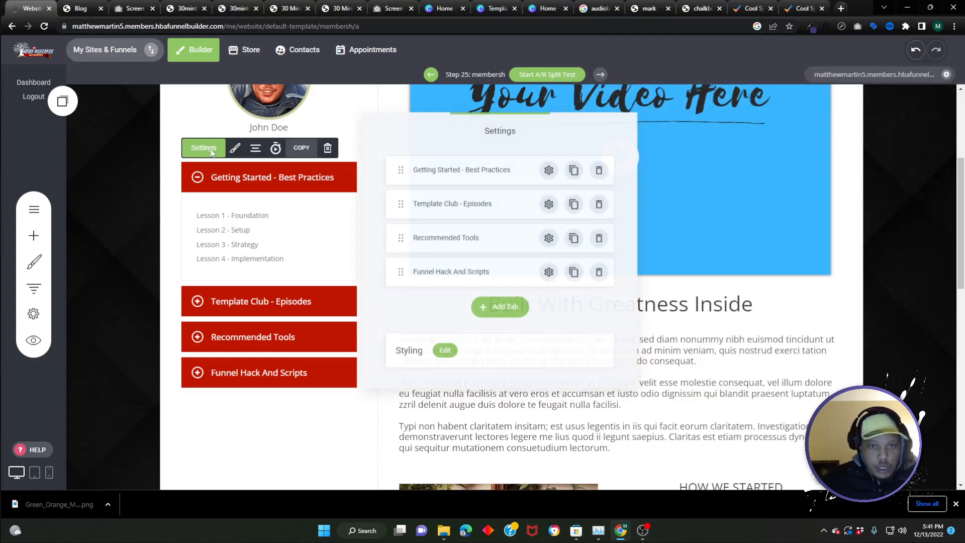
left_click(237, 152)
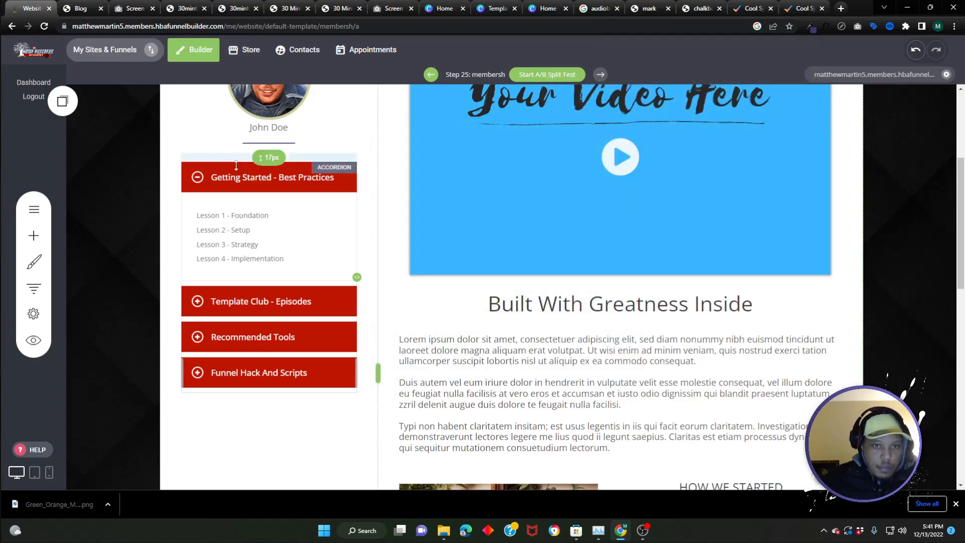
left_click(233, 167)
left_click(235, 151)
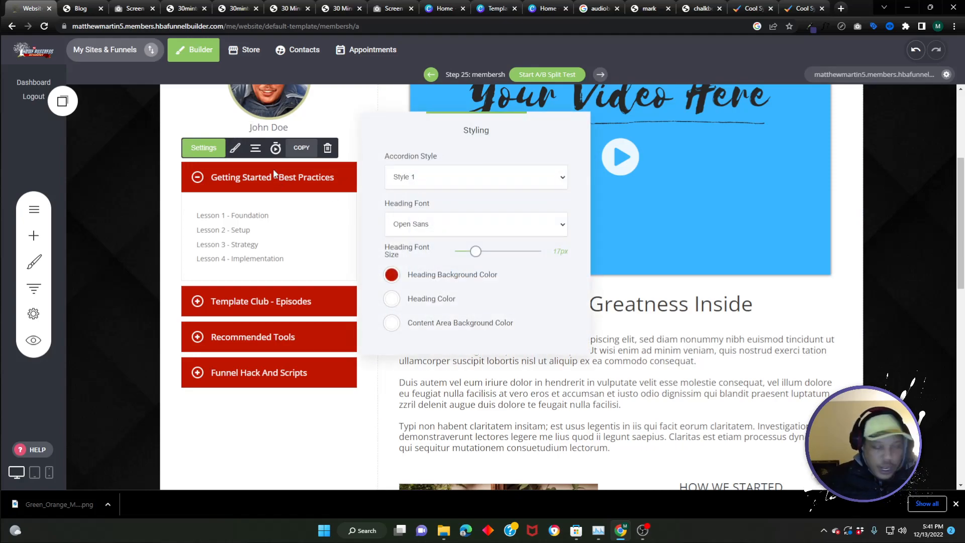
left_click(391, 276)
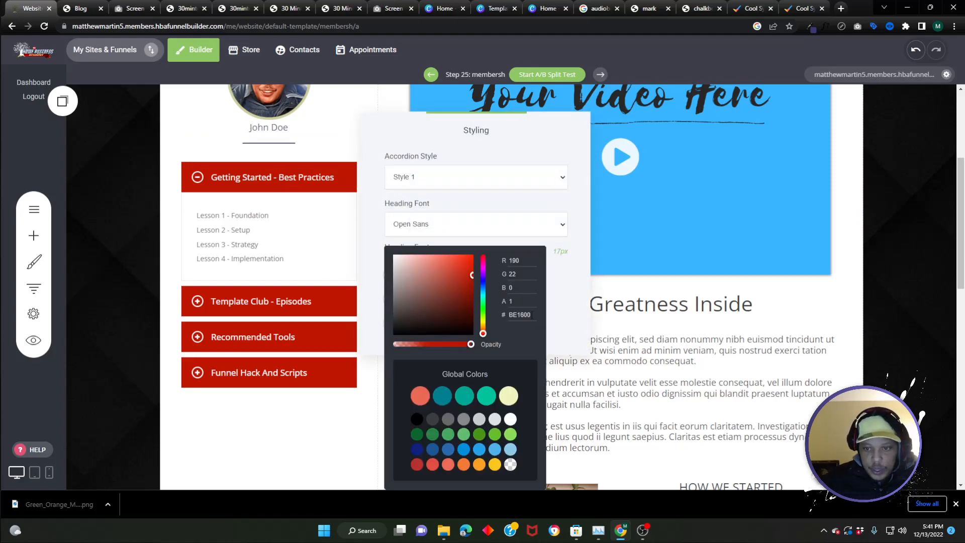
right_click(517, 314)
left_click(535, 368)
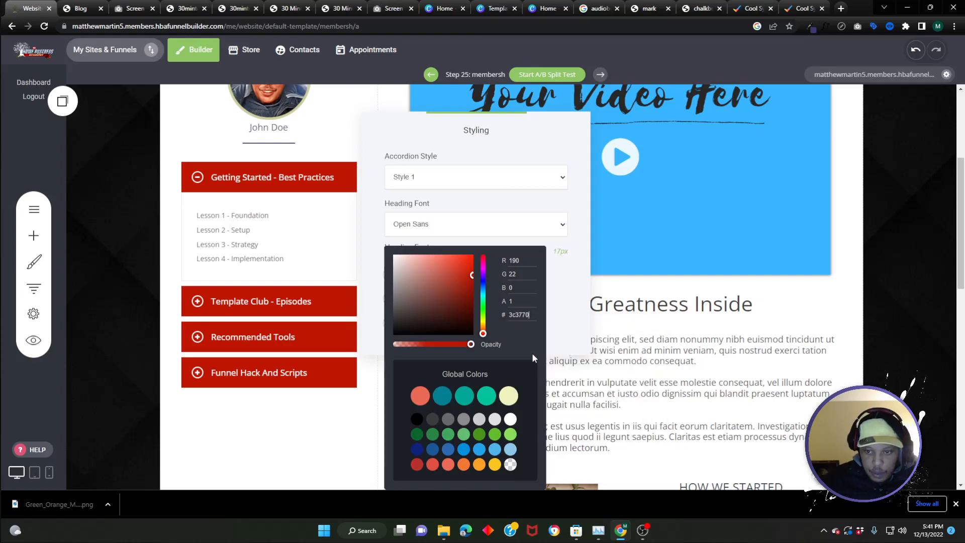
left_click(255, 246)
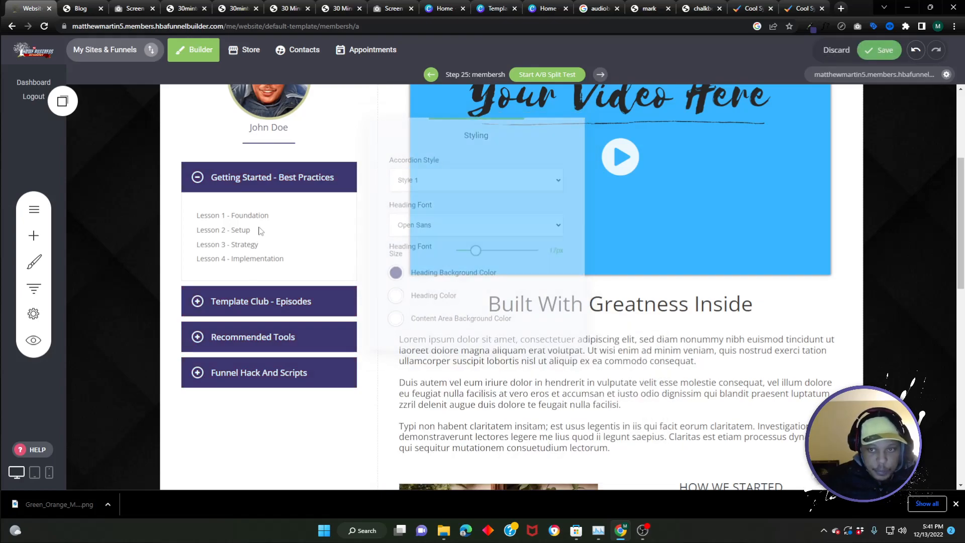
left_click(883, 51)
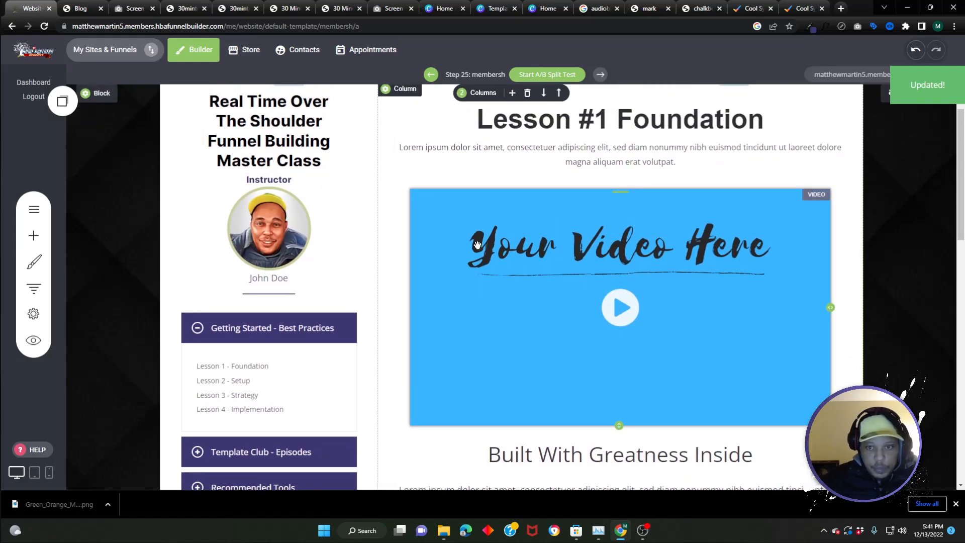
Replace the lesson video's custom thumbnail with the "Template Club Episode #4" image from the hbafirstsale folder
left_click(478, 225)
left_click(437, 176)
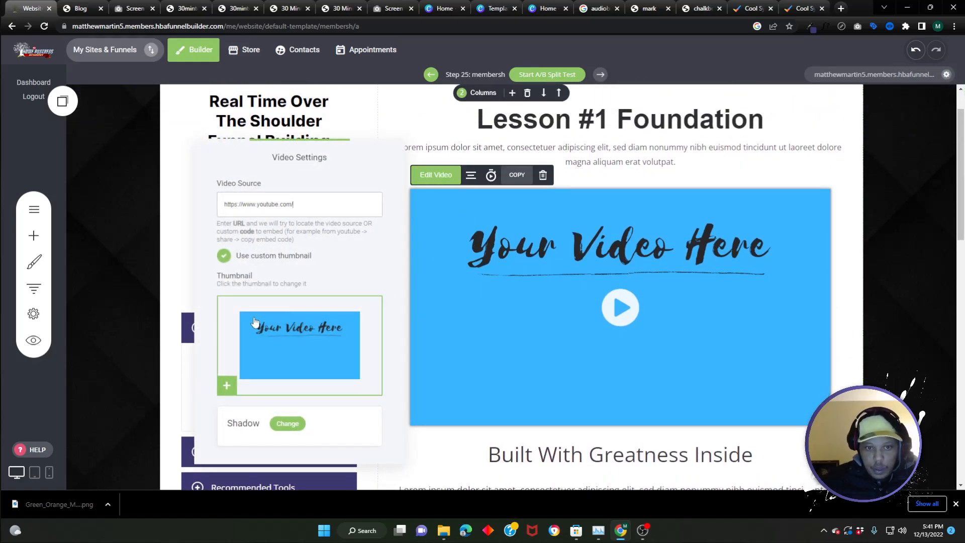
left_click(316, 328)
scroll(540, 256, "down", 2)
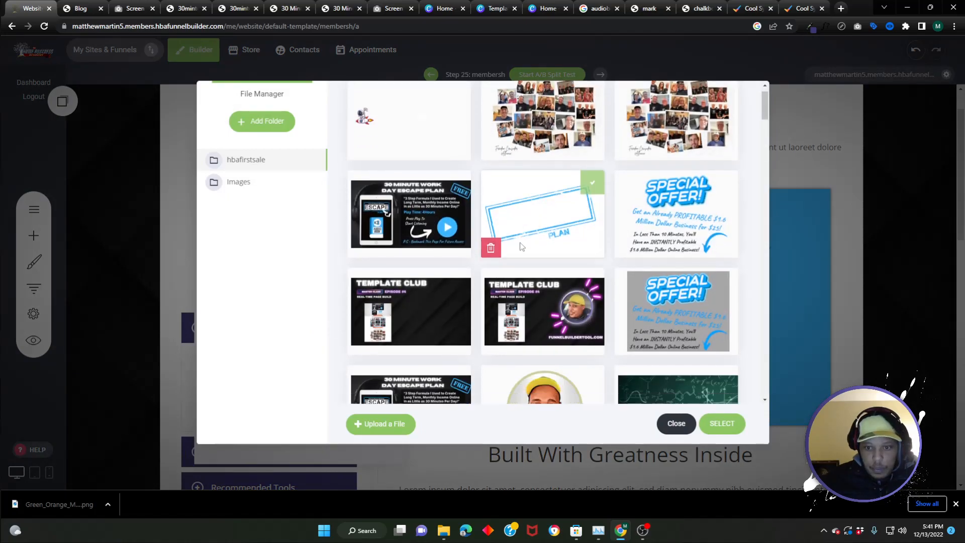
left_click(540, 256)
left_click(724, 425)
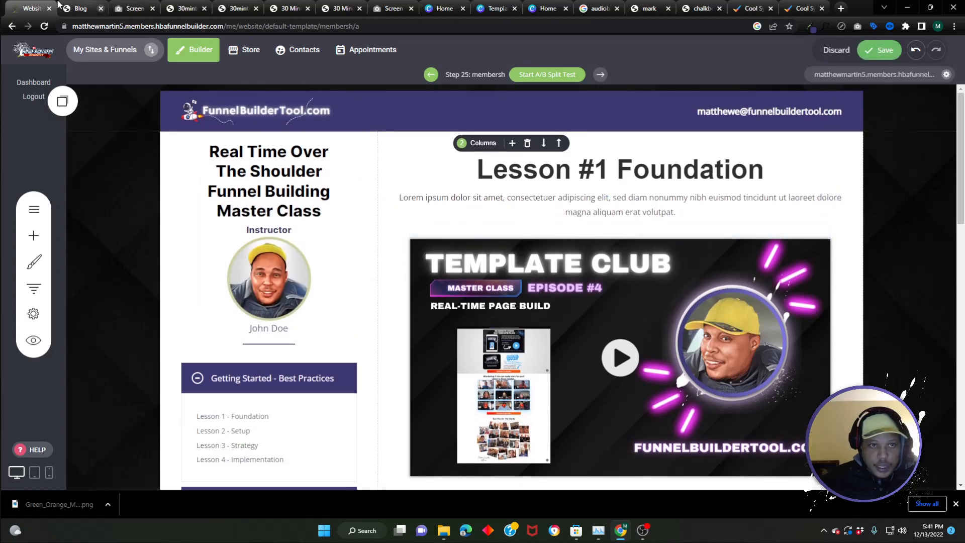
Replace the "Lesson #1 Foundation" heading with "Episode #6: Foundation", copied from the reference memberships page
left_click(78, 7)
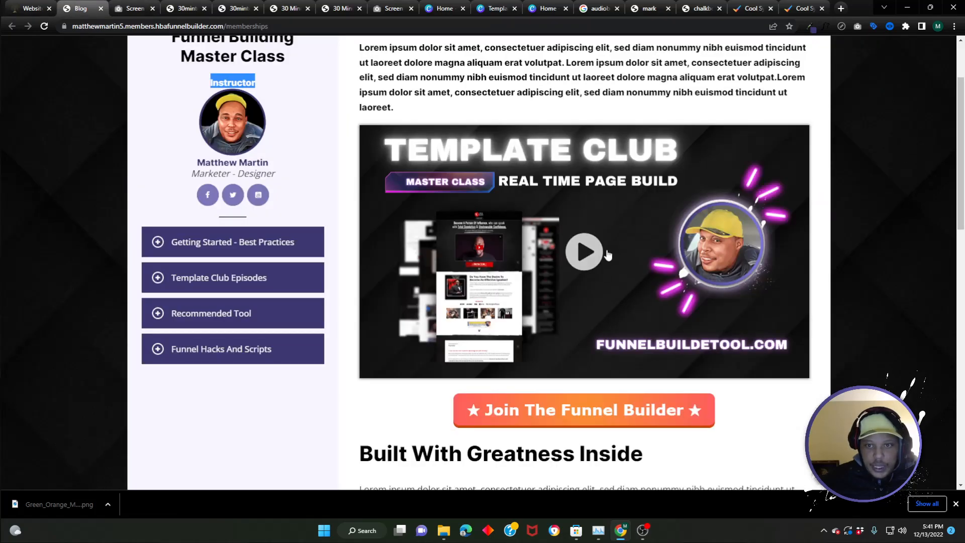
scroll(425, 169, "up", 2)
triple_click(424, 168)
right_click(425, 169)
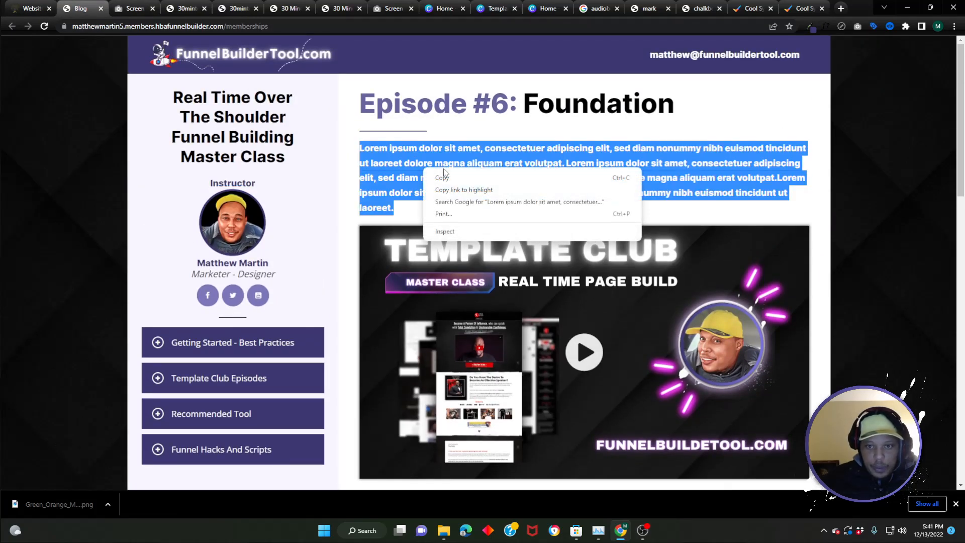
triple_click(432, 103)
right_click(432, 98)
left_click(446, 105)
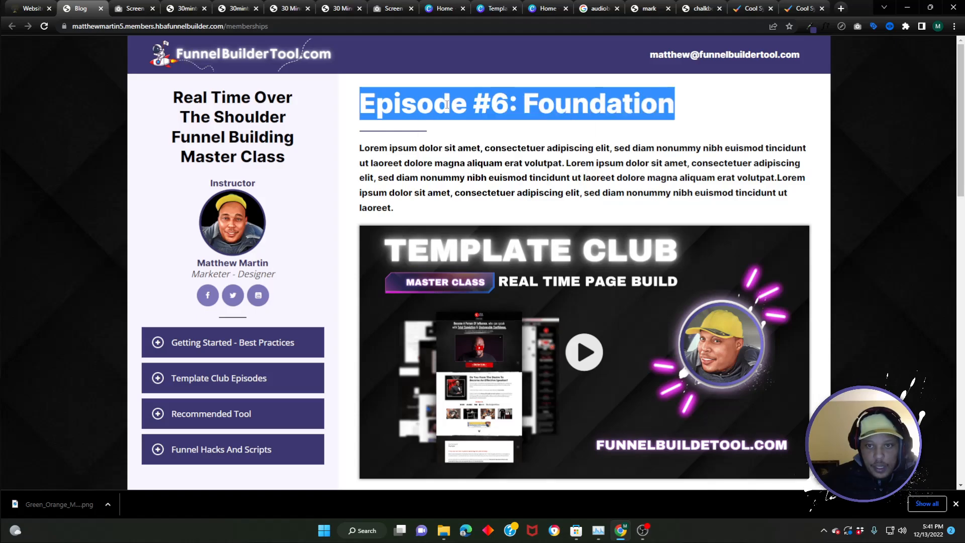
left_click(30, 8)
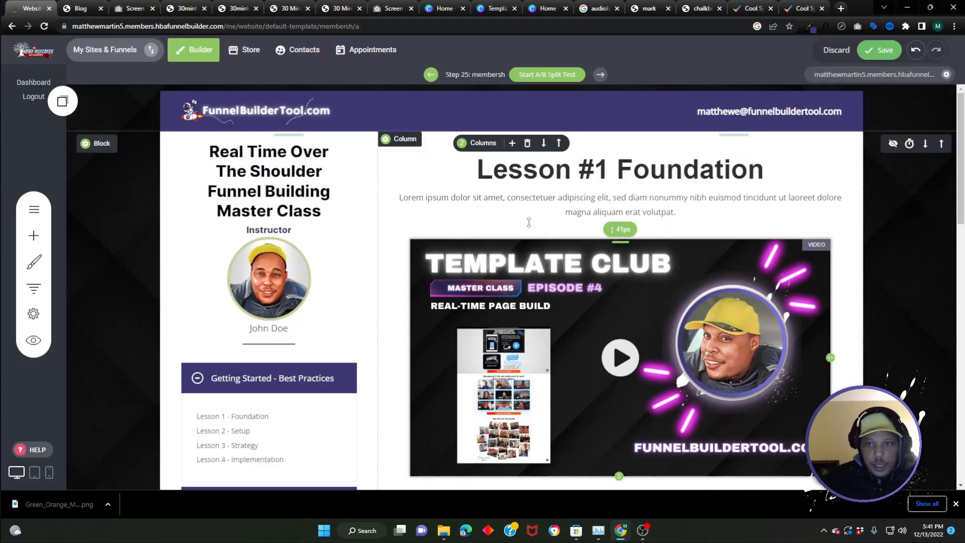
triple_click(494, 173)
right_click(494, 173)
left_click(530, 216)
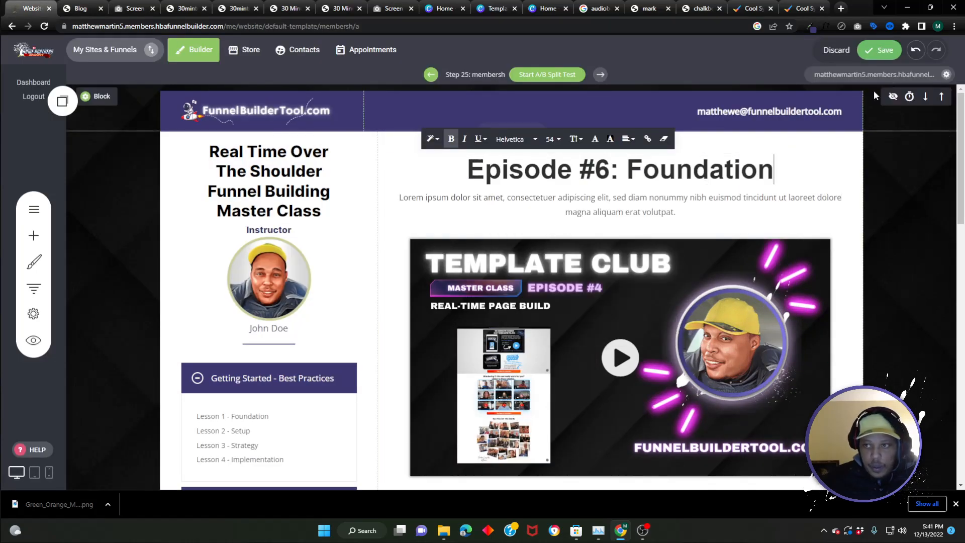
Colour the "Episode #6:" part of the lesson heading purple with hex code #3c3770 from the Eye Dropper extension
left_click(811, 27)
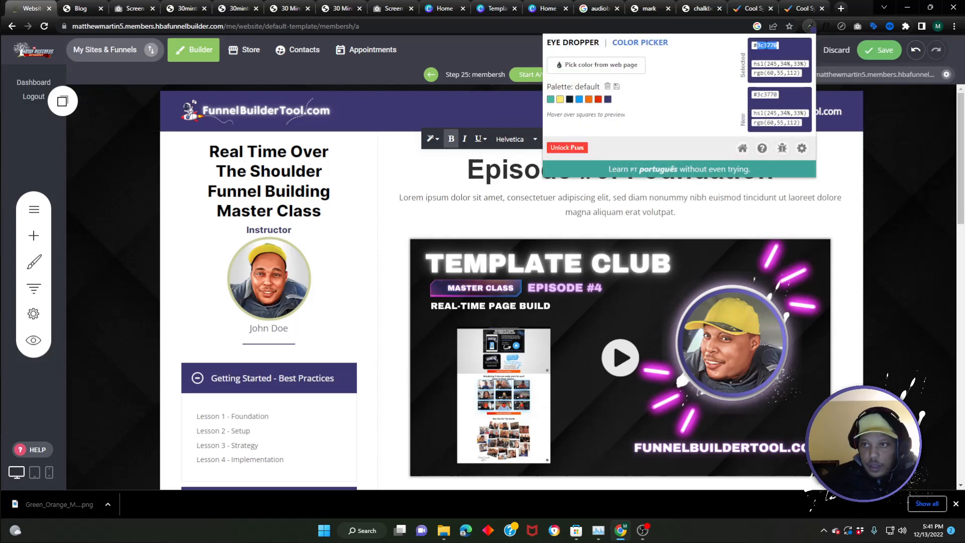
left_click(525, 175)
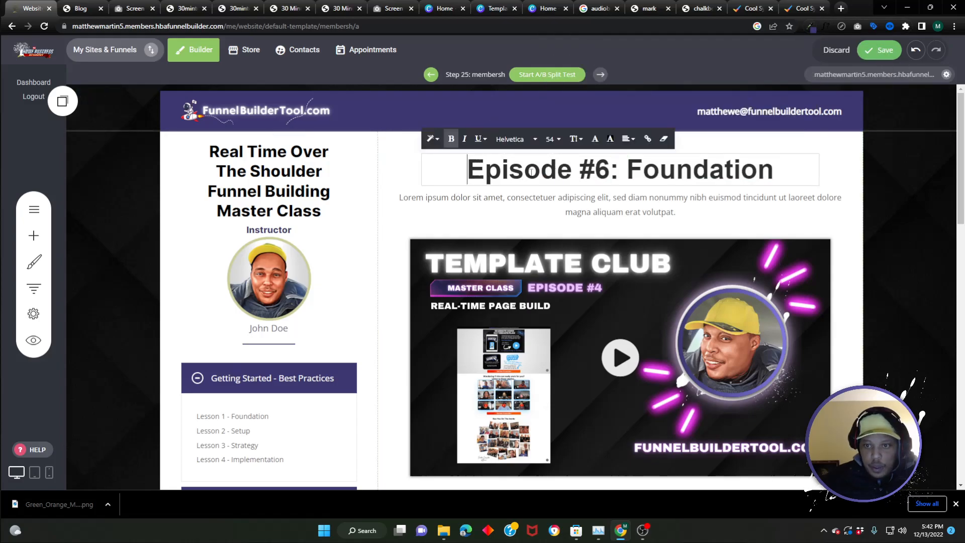
left_click_drag(617, 165, 466, 170)
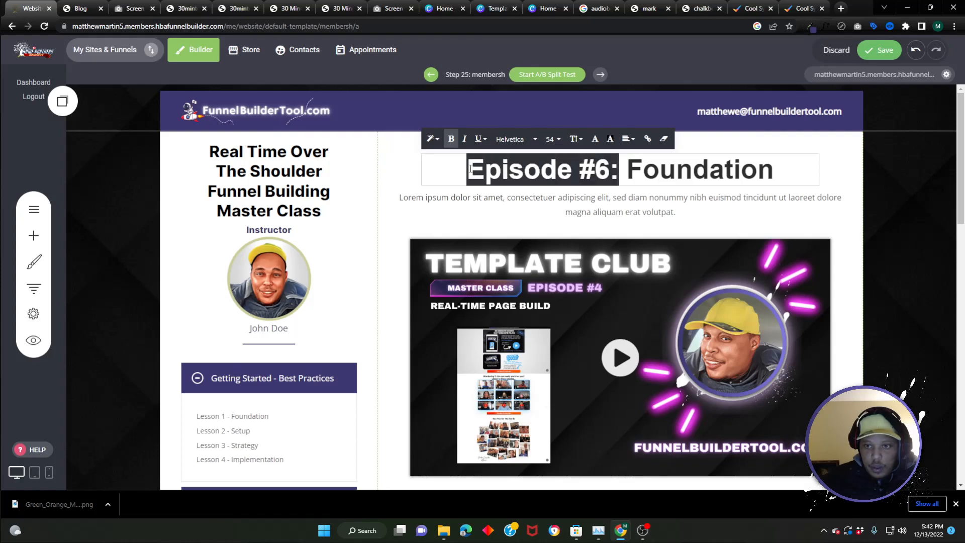
left_click(595, 139)
double_click(752, 200)
right_click(752, 200)
left_click(771, 250)
Lighten the purple of the heading's "Episode #6:" text to #625C9F
left_click(663, 166)
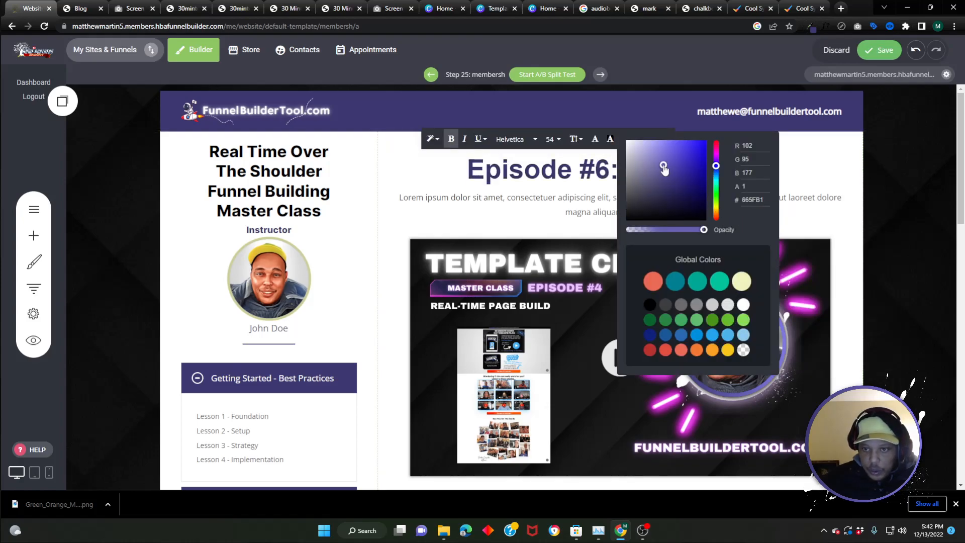
left_click(556, 169)
double_click(556, 169)
left_click(624, 168)
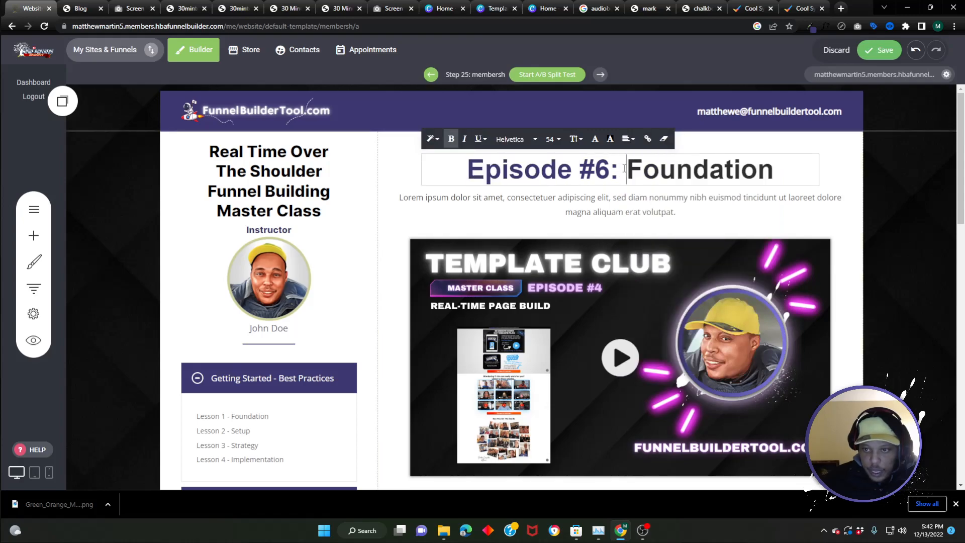
left_click_drag(617, 170, 467, 169)
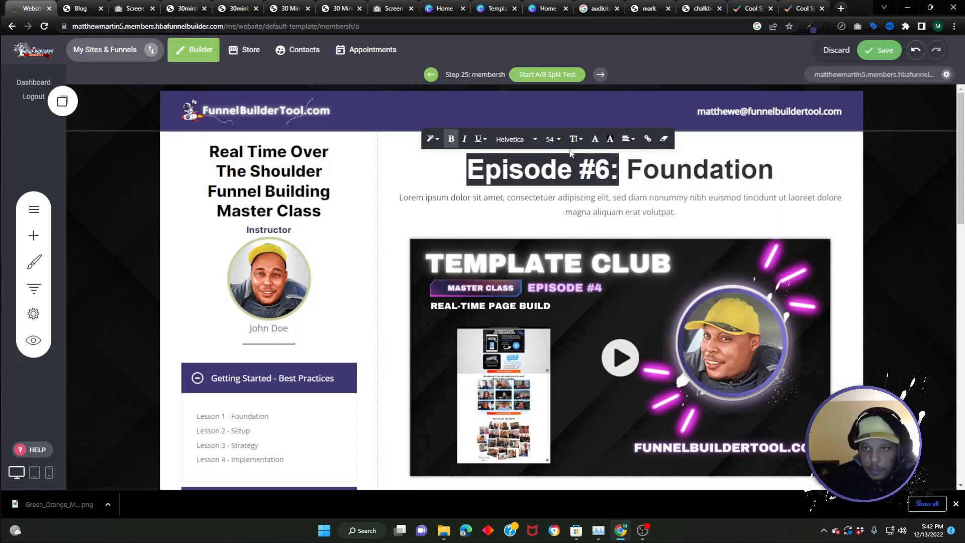
left_click(595, 139)
left_click(660, 177)
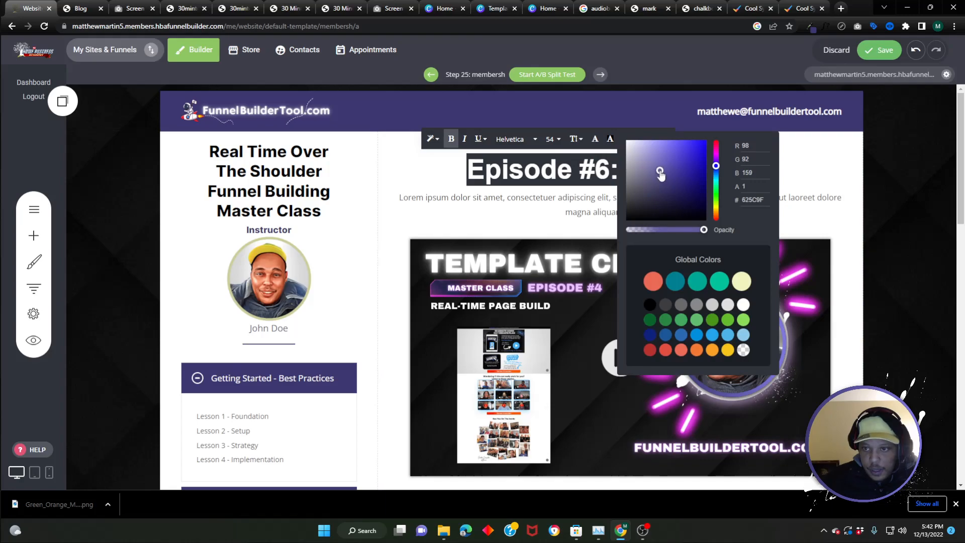
left_click(433, 189)
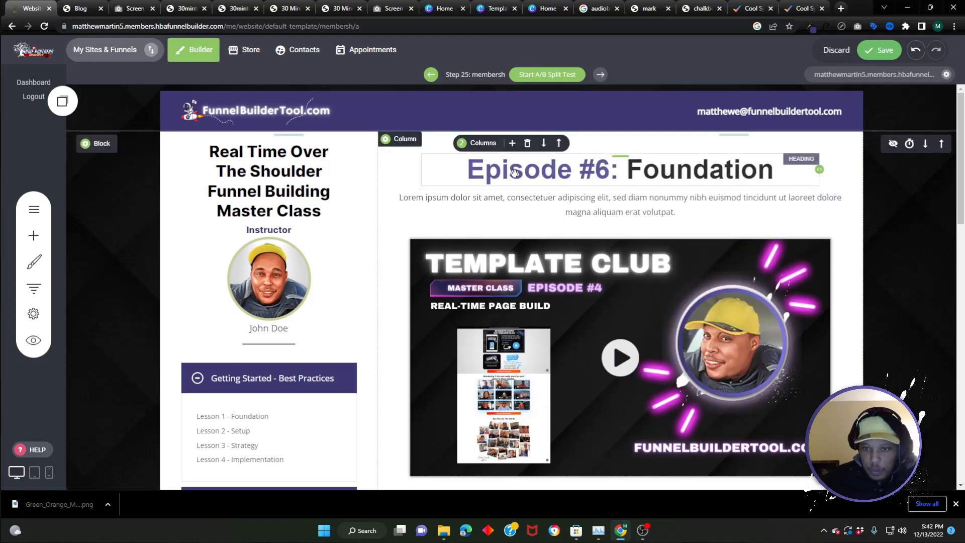
Left-align the "Episode #6: Foundation" heading and compare it with the reference memberships page
triple_click(648, 173)
left_click(629, 139)
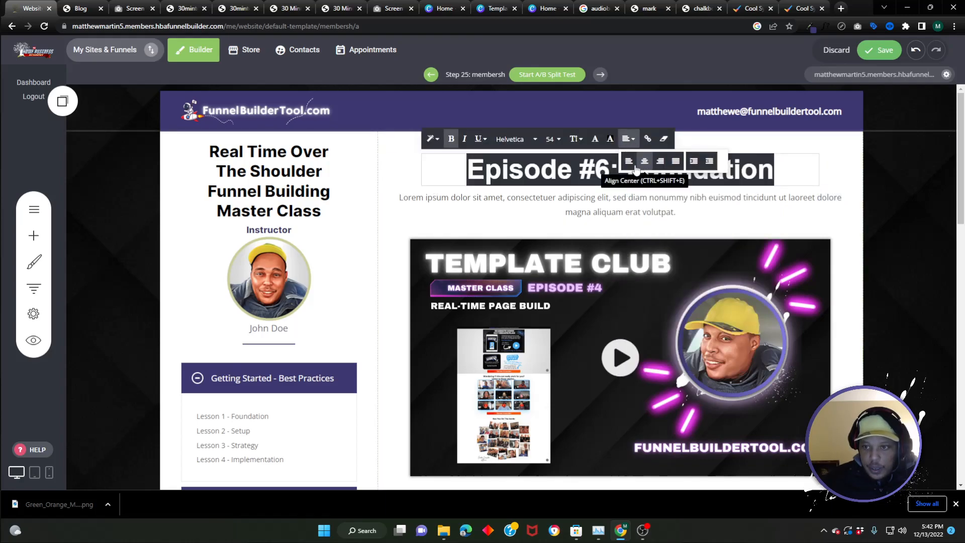
left_click(626, 155)
left_click(84, 6)
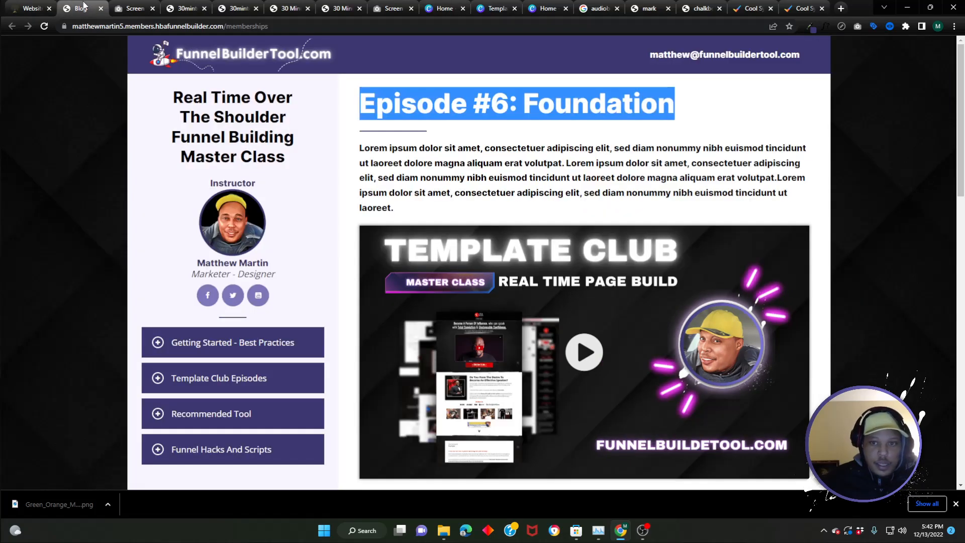
left_click(31, 8)
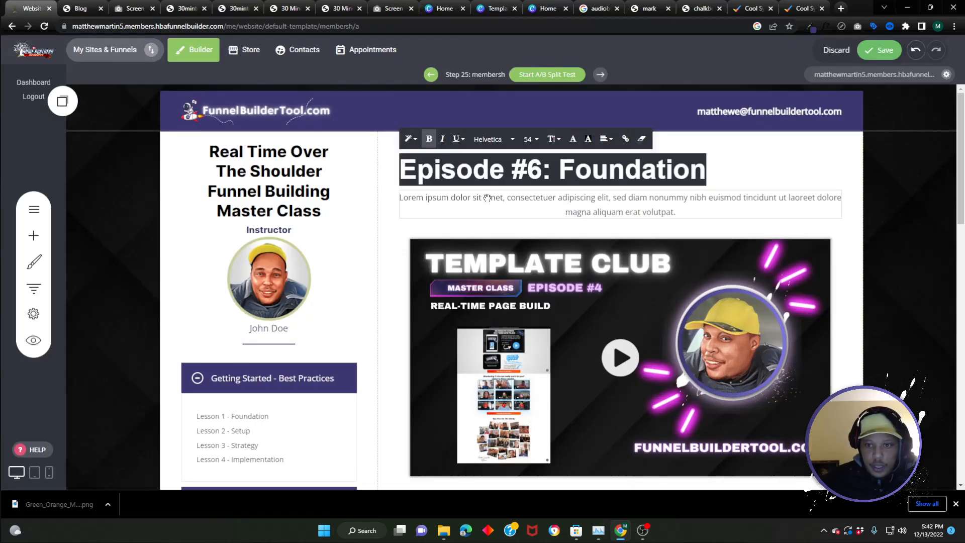
Lengthen the lesson description under the episode heading with three more copies of its Lorem ipsum text, trimming the end back to four lines
right_click(485, 207)
left_click(516, 246)
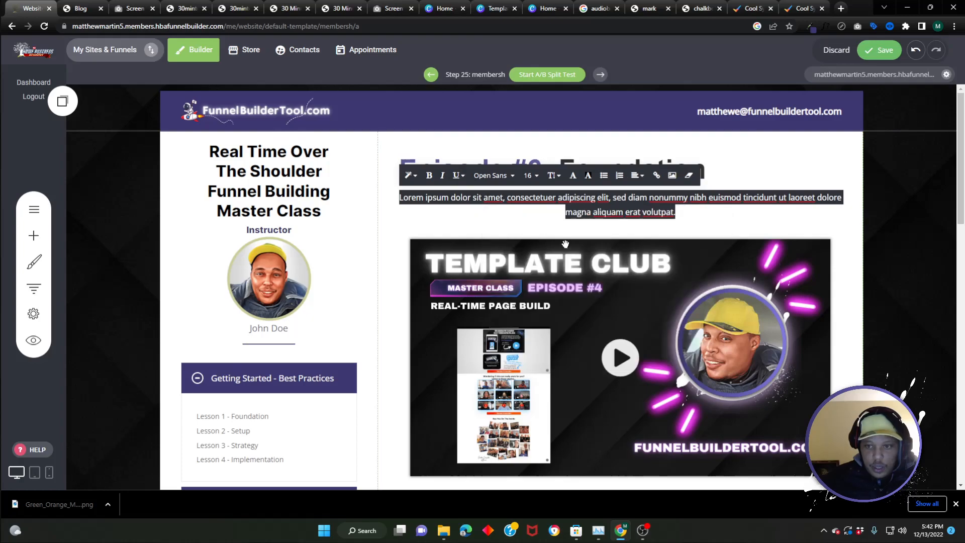
left_click(674, 212)
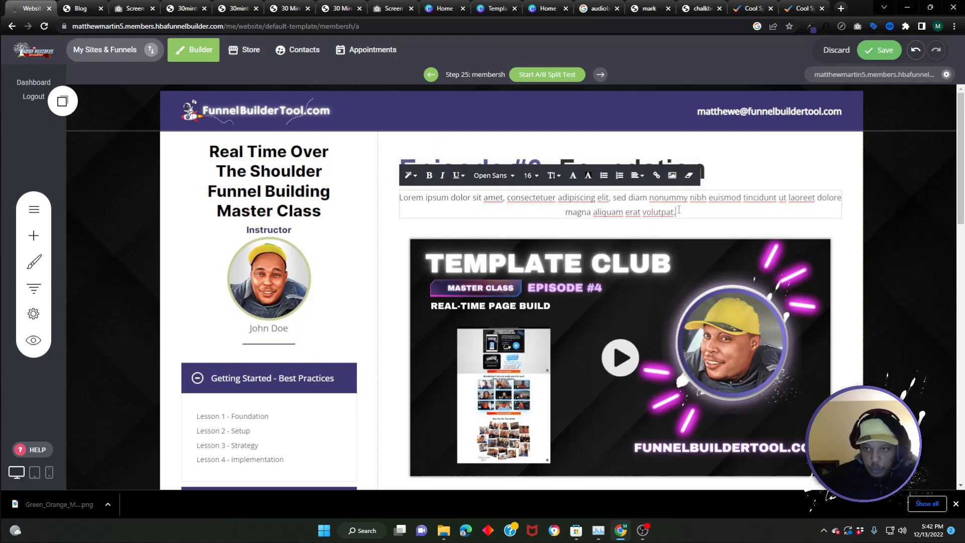
type("Lorem ipsum dolor sit amet, consectetuer adipiscing elit, sed diam nonummy nibh euismod tincidunt ut laoreet dolore magna aliquam erat volutpat.")
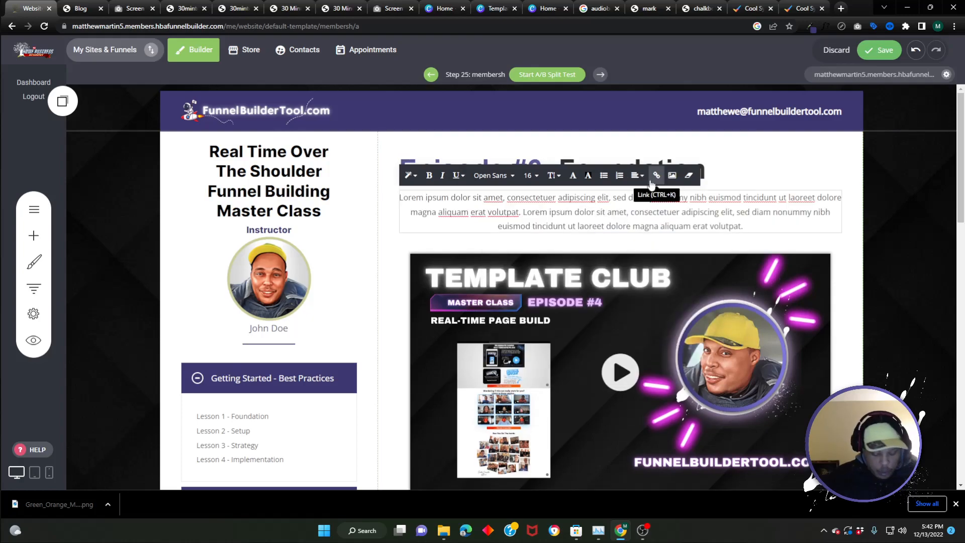
type("Lorem ipsum dolor sit amet, consectetuer adipiscing elit, sed diam nonummy nibh euismod tincidunt ut laoreet dolore magna aliquam erat volutpat.")
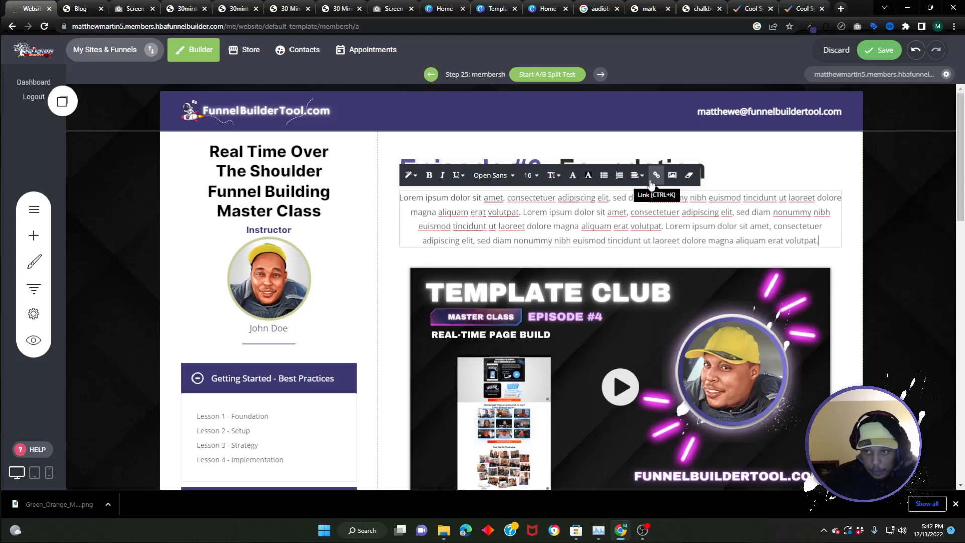
type("Lorem ipsum dolor sit amet, consectetuer adipiscing elit, sed diam nonummy nibh euismod tincidunt ut laoreet dolore magna aliquam erat volutpat.")
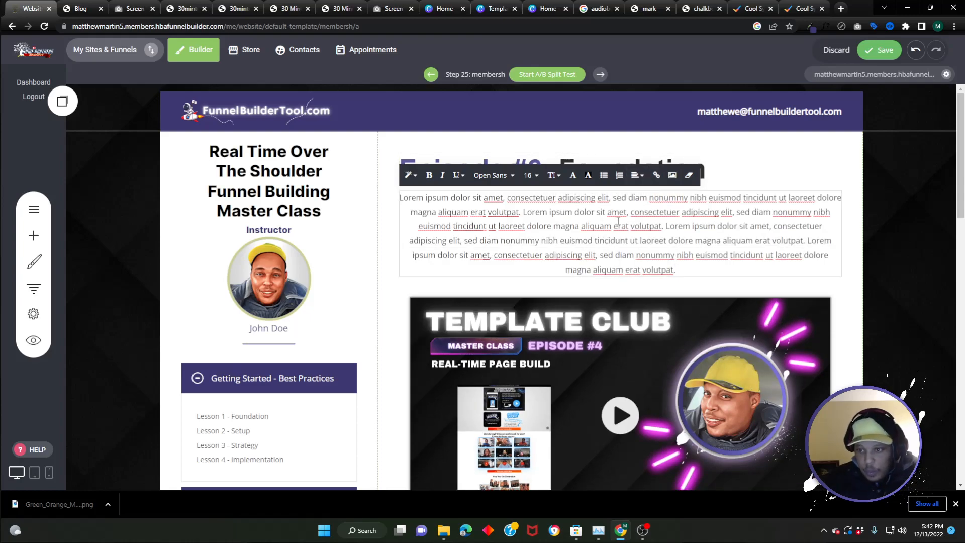
left_click_drag(677, 270, 403, 249)
key("BackSpace")
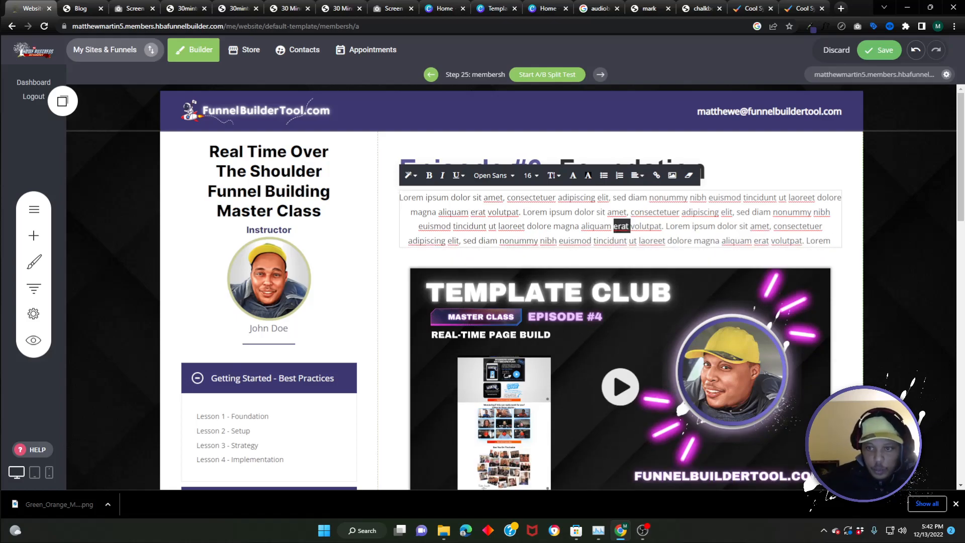
Left-align the lesson description and widen the video below it to the full column width
triple_click(622, 226)
left_click(637, 175)
left_click(634, 193)
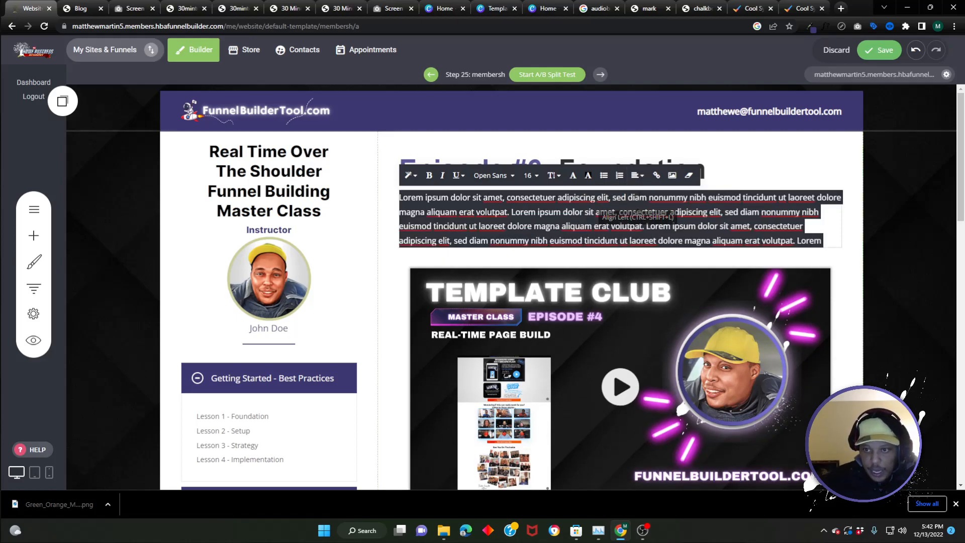
left_click(505, 247)
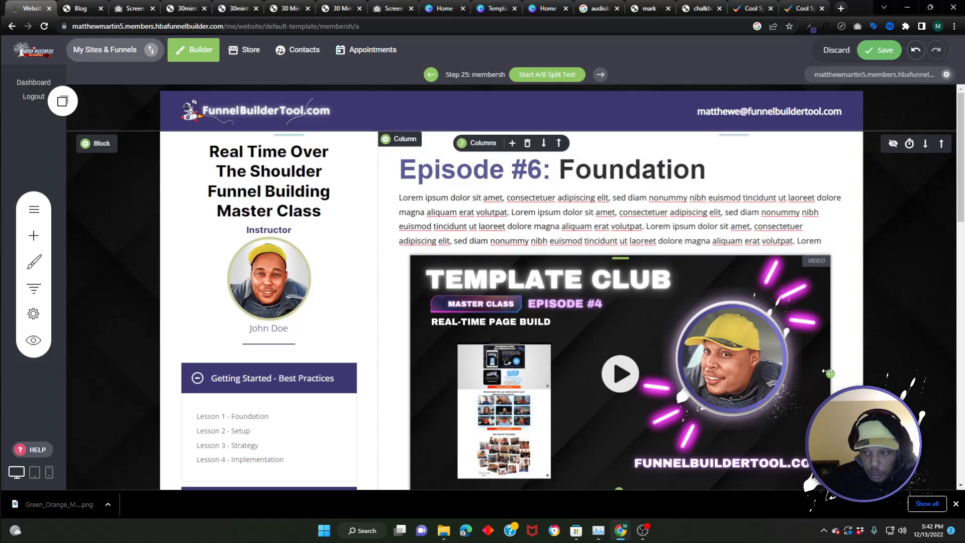
left_click_drag(824, 373, 840, 373)
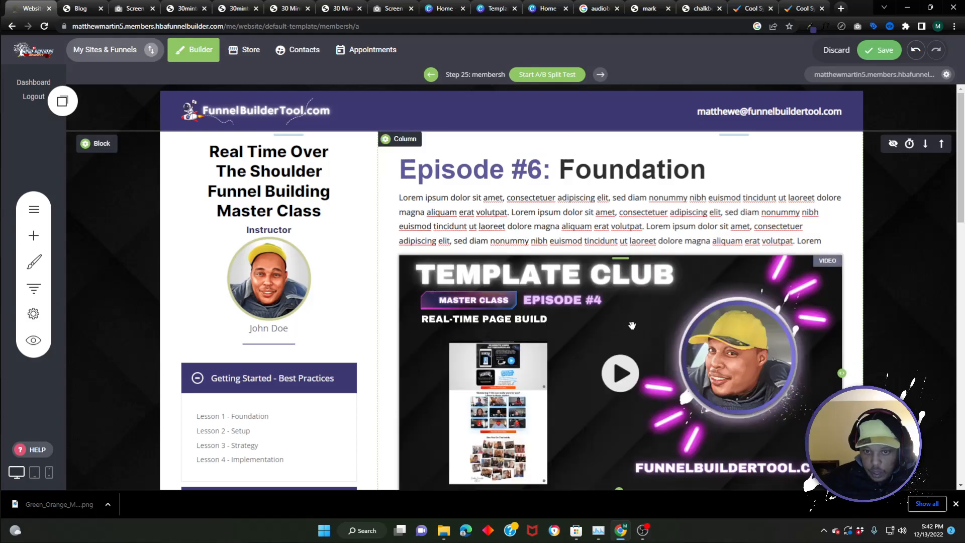
scroll(624, 337, "down", 4)
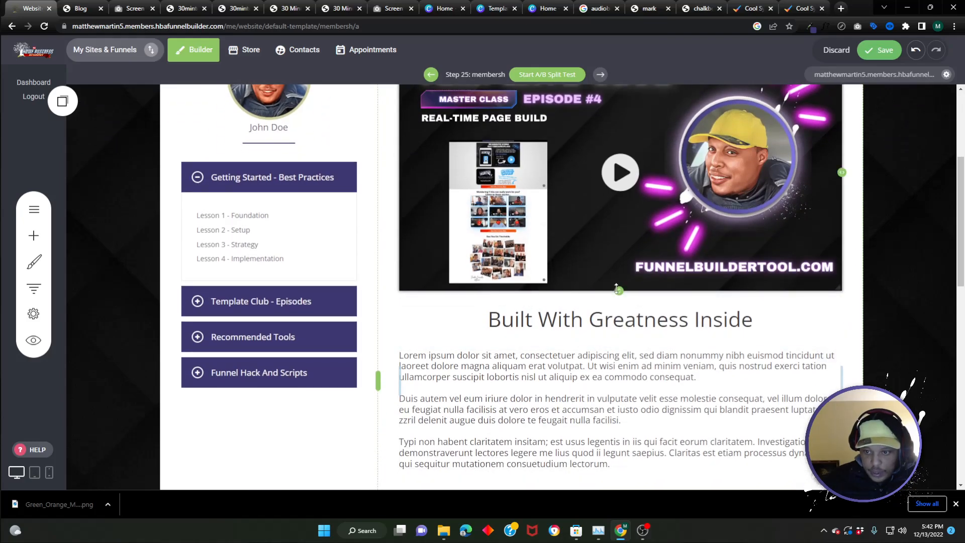
Save the "Think Positive Be Positive" image from the reference memberships page to Downloads as a PNG, keeping its suggested file name
left_click(77, 7)
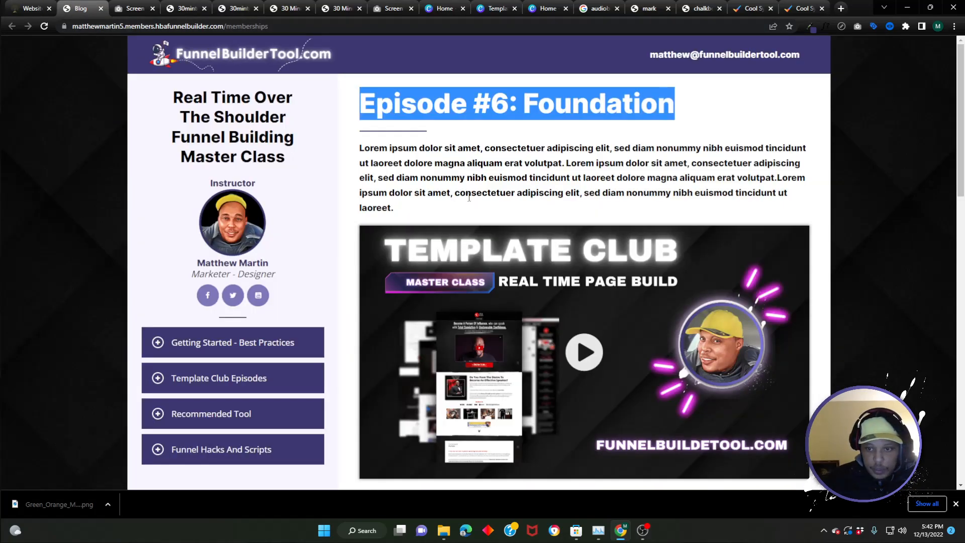
scroll(469, 197, "down", 10)
scroll(384, 191, "down", 2)
right_click(424, 230)
left_click(460, 253)
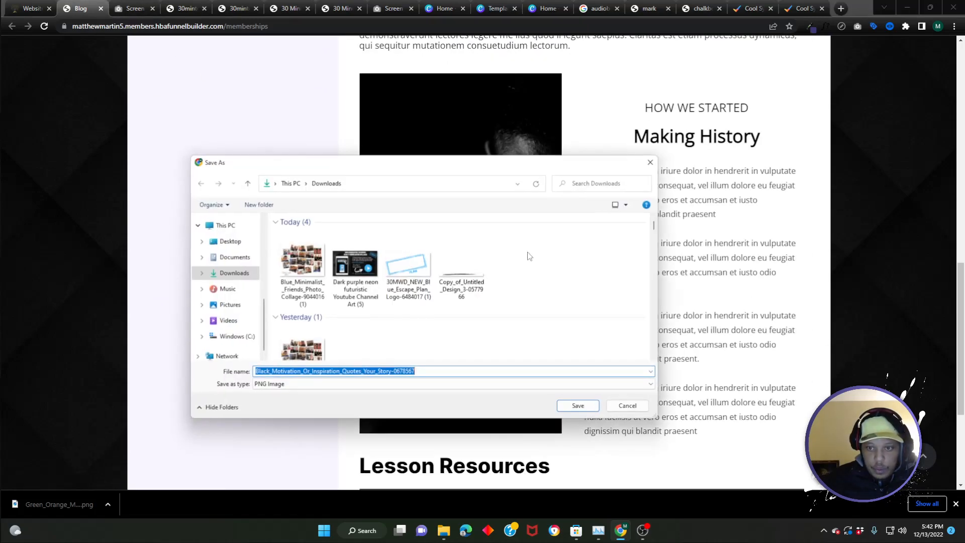
left_click(595, 412)
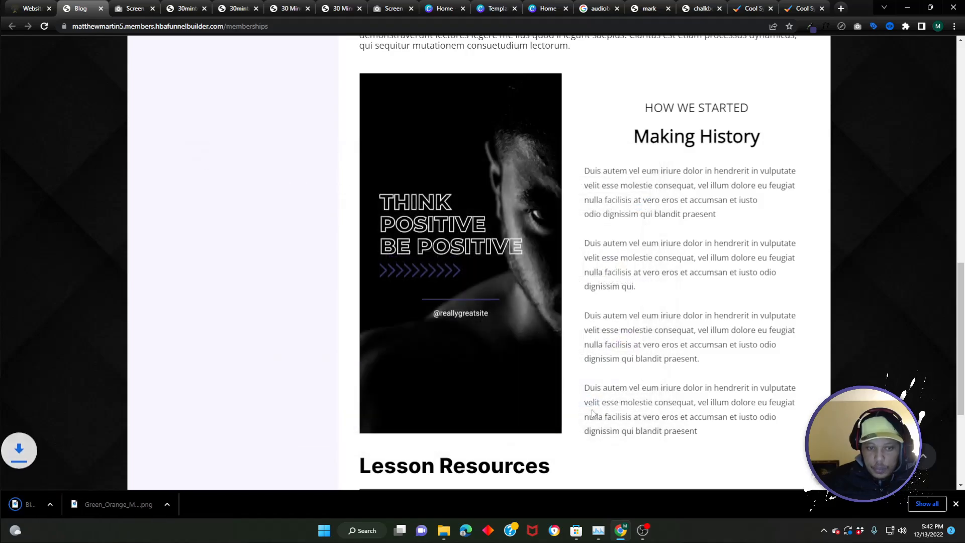
Replace the digital marketing image beside "How We Started" with the uploaded file Black_Motivation_Or_Inspiration_Quotes_Your_Story-0678567
left_click(30, 9)
scroll(569, 272, "down", 8)
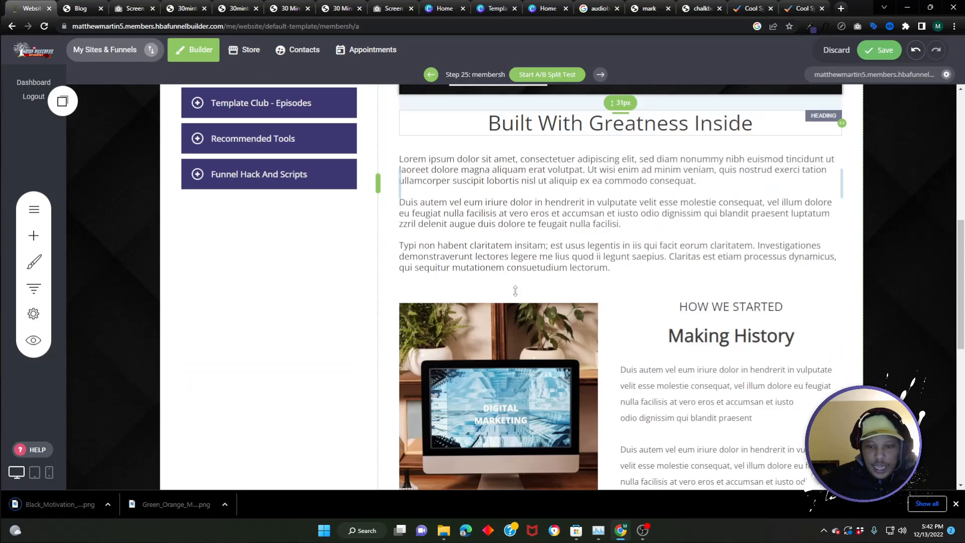
scroll(517, 283, "down", 2)
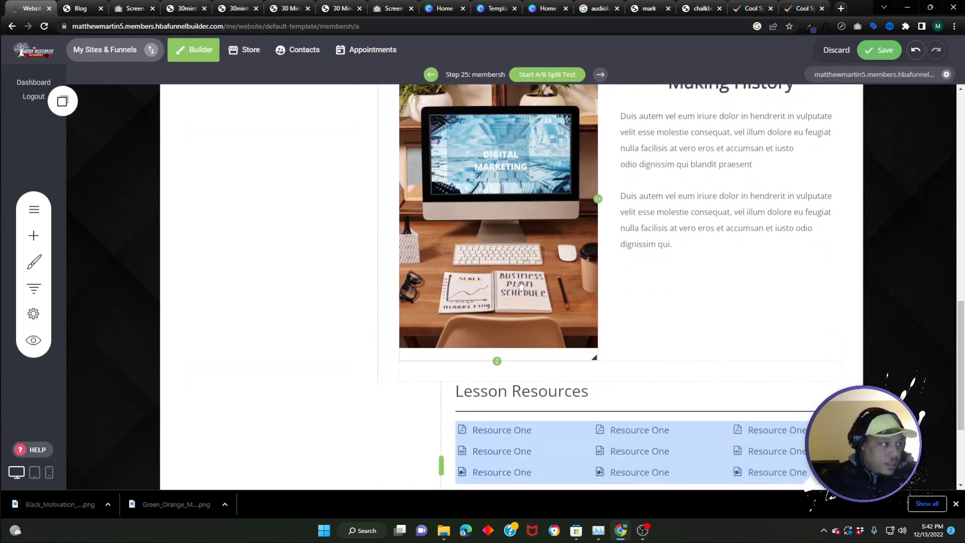
scroll(482, 242, "up", 2)
scroll(470, 227, "up", 3)
left_click(425, 223)
left_click(699, 284)
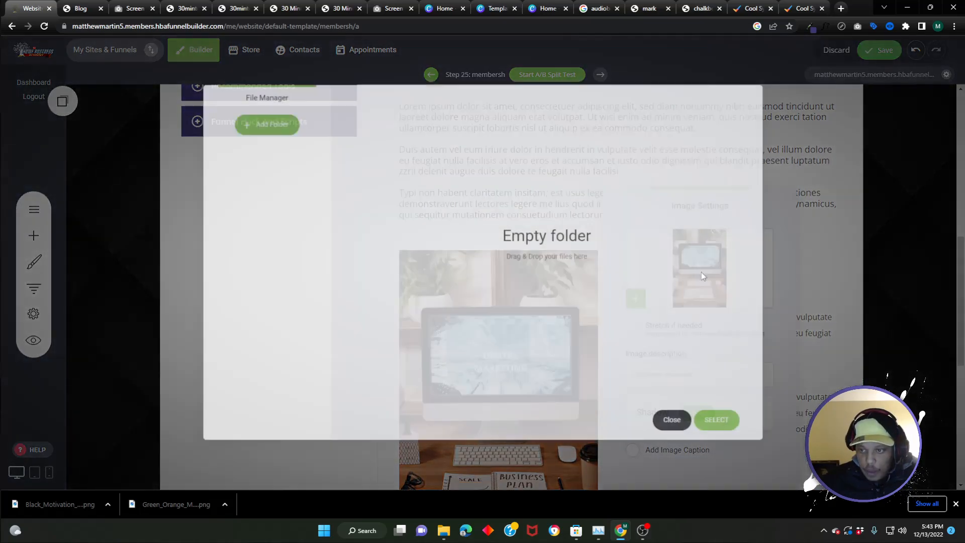
left_click(390, 423)
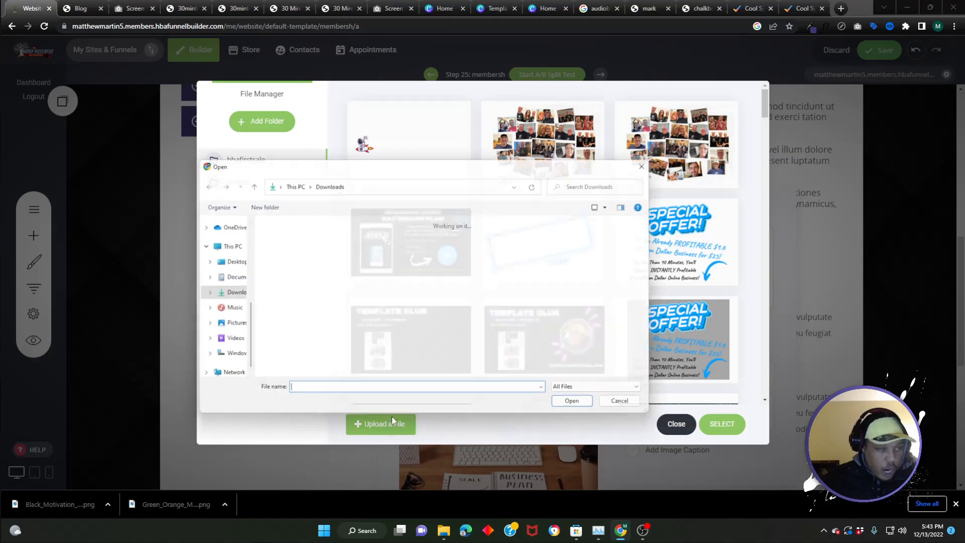
left_click(282, 268)
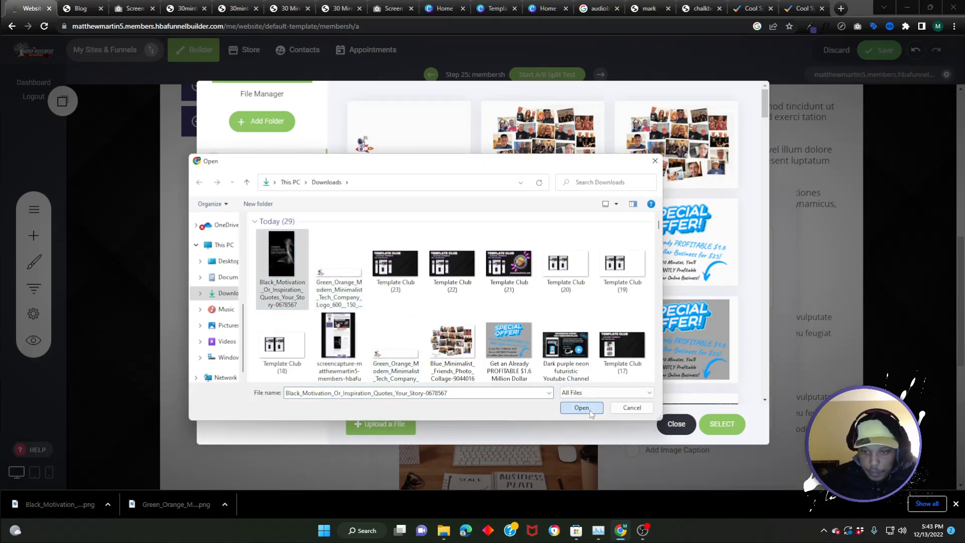
left_click(581, 407)
left_click(364, 175)
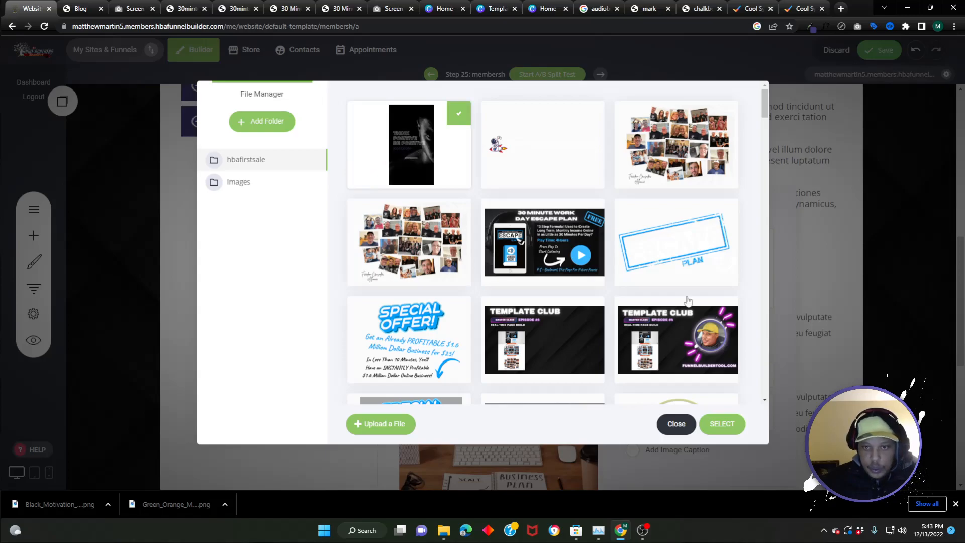
left_click(728, 425)
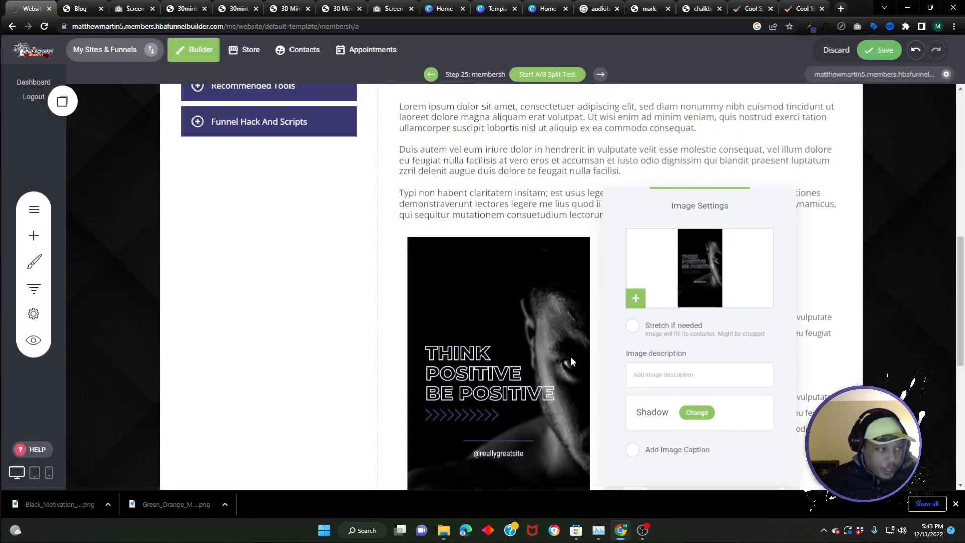
left_click(510, 325)
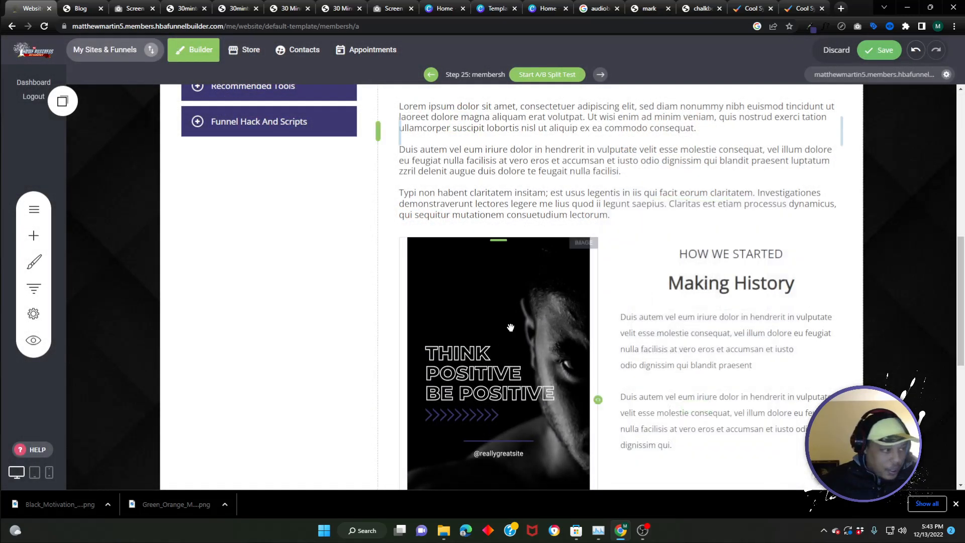
Increase the height of the "Think Positive" image so it nearly fills the width of its column
scroll(469, 328, "down", 4)
left_click_drag(498, 360, 498, 379)
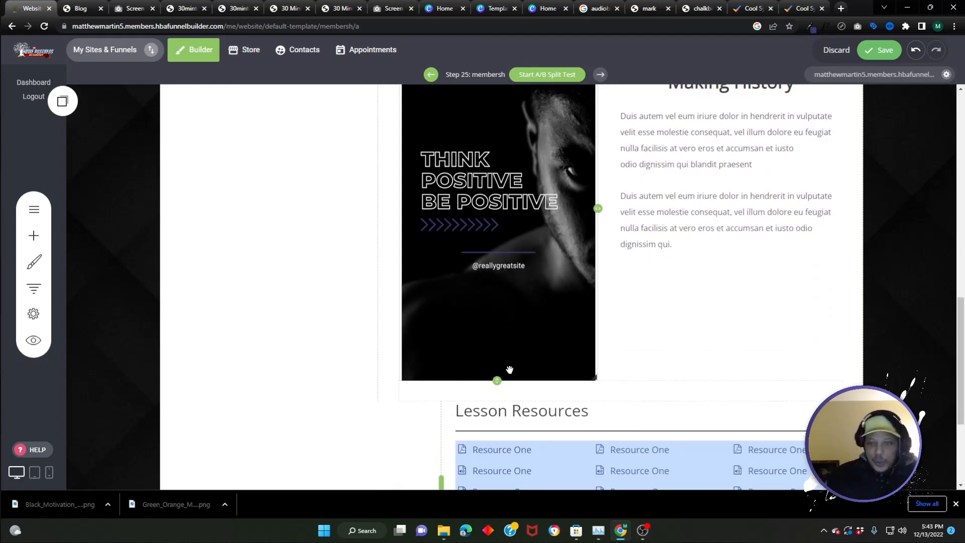
scroll(527, 315, "up", 7)
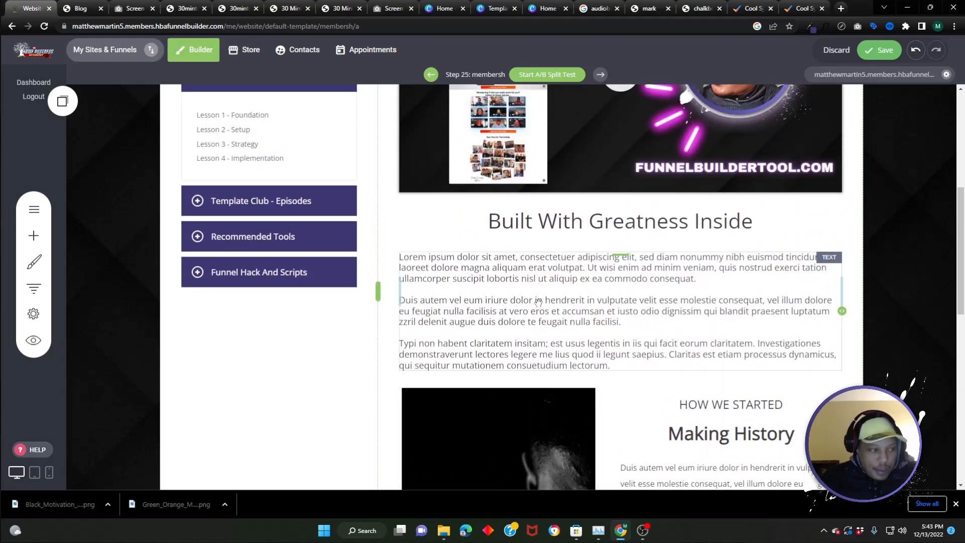
Copy the second "Duis autem" paragraph under the "Making History" heading
scroll(538, 301, "down", 9)
scroll(678, 267, "up", 4)
triple_click(672, 255)
left_click(666, 312)
left_click_drag(677, 347, 587, 221)
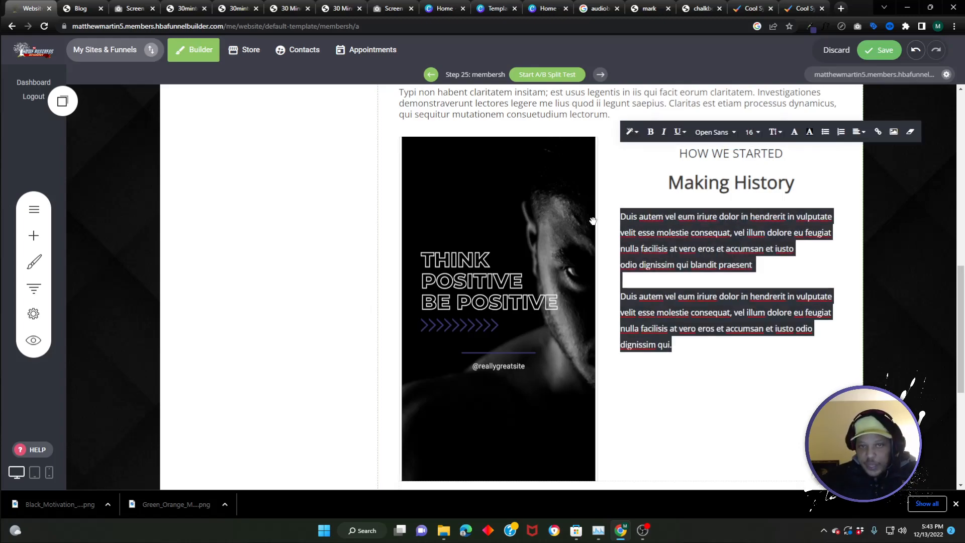
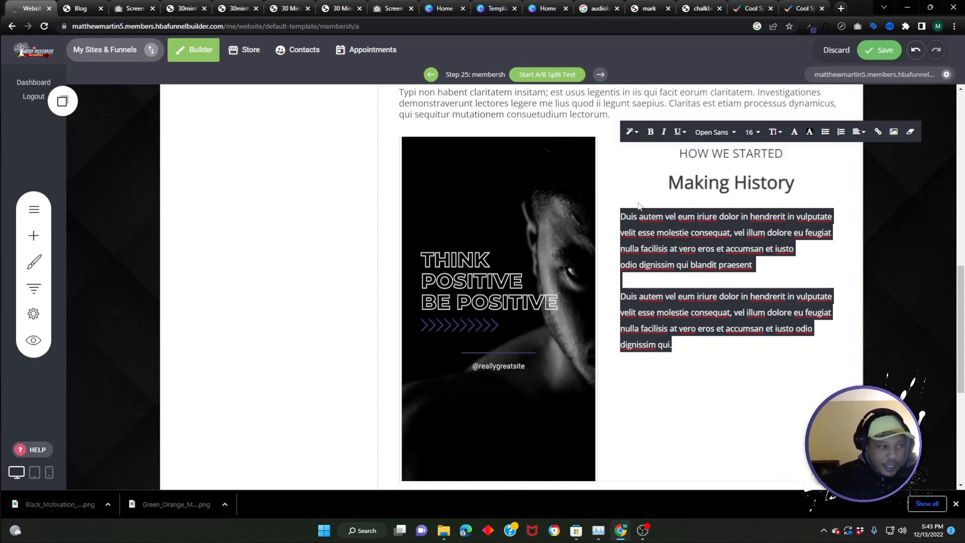
left_click(706, 348)
left_click_drag(654, 337, 601, 306)
key("ctrl+c")
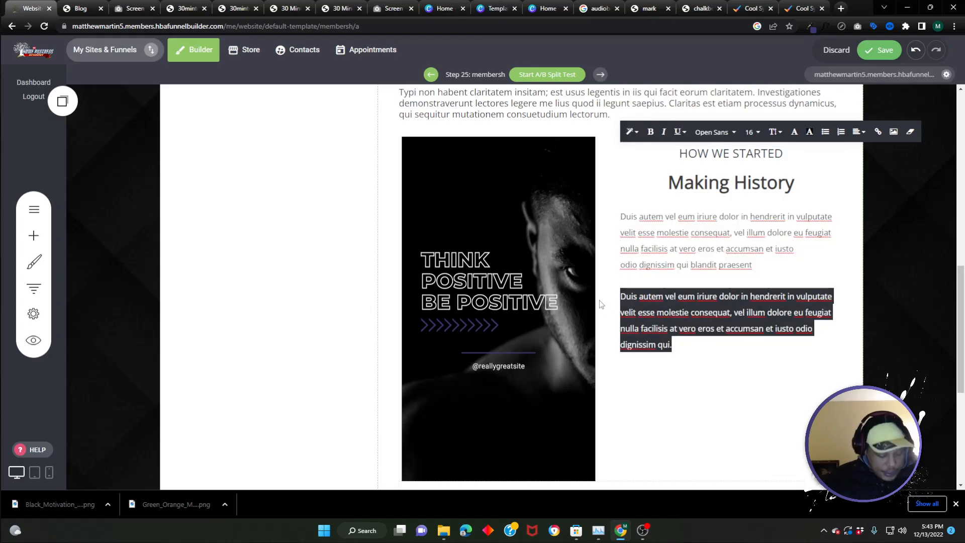
Paste the copied paragraph as a third one under "Making History", separated from the second by a blank line
left_click(662, 345)
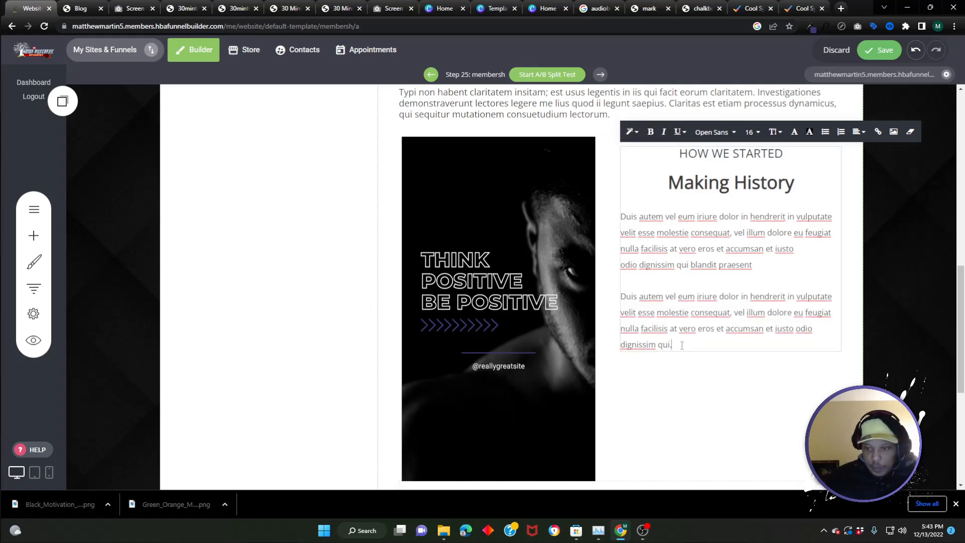
key("Return")
key("Return")
key("BackSpace")
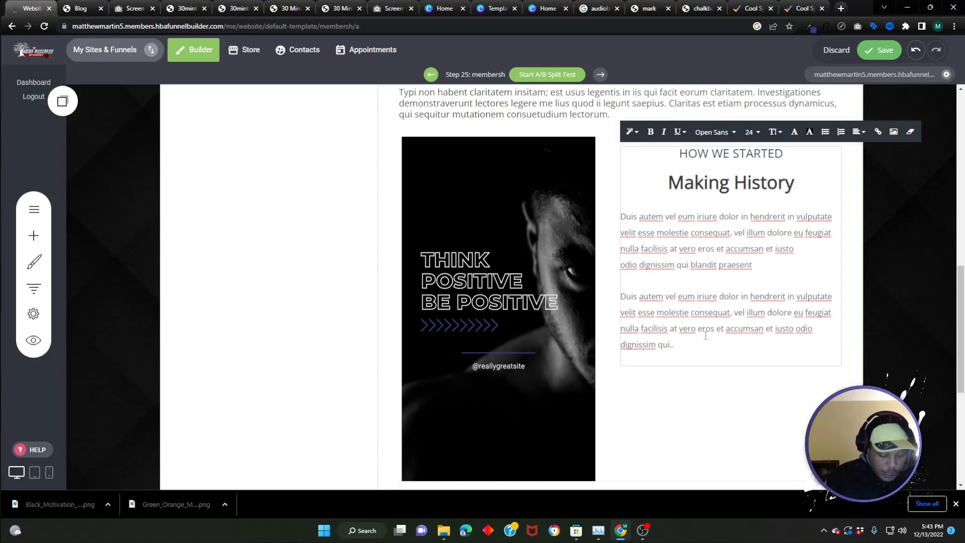
key("ctrl+v")
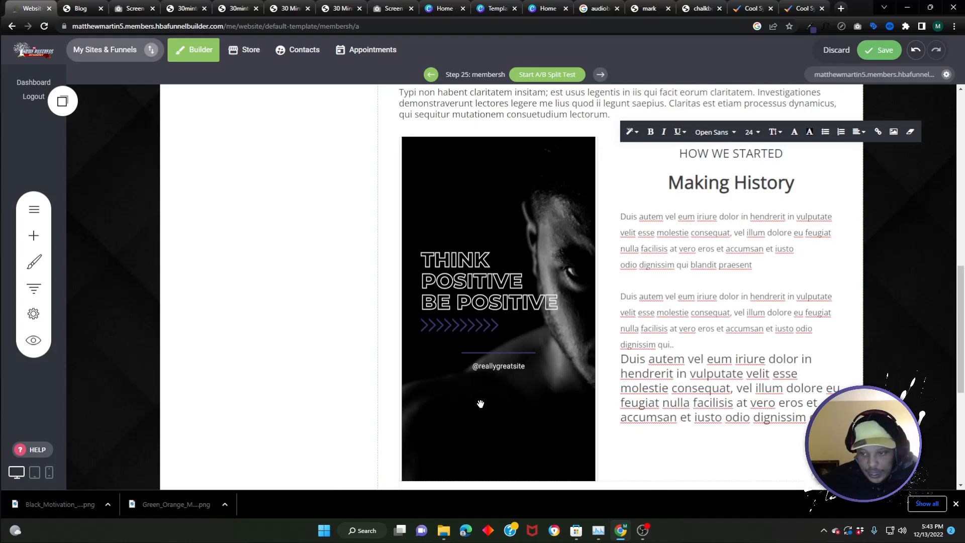
key("Return")
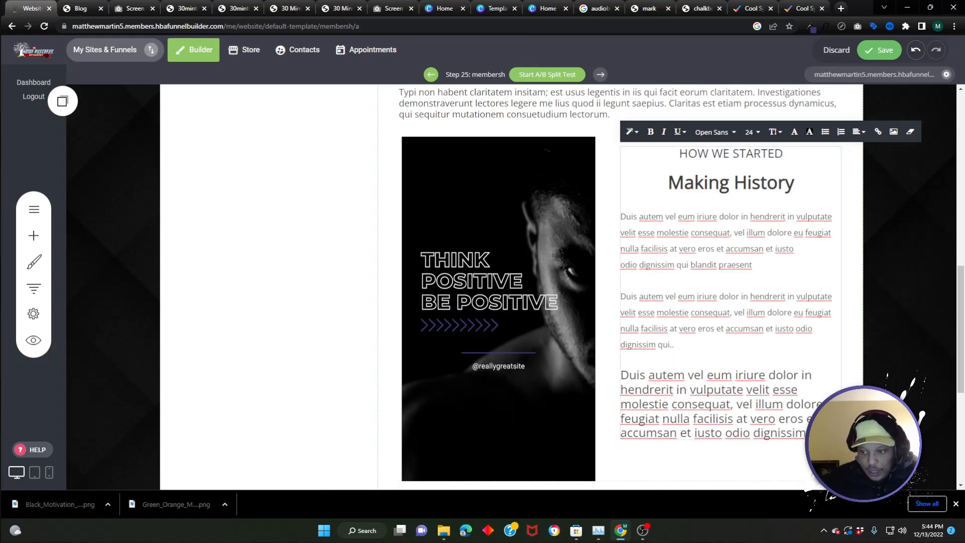
Give all three body paragraphs under "Making History" the same larger font size
key("ctrl+a")
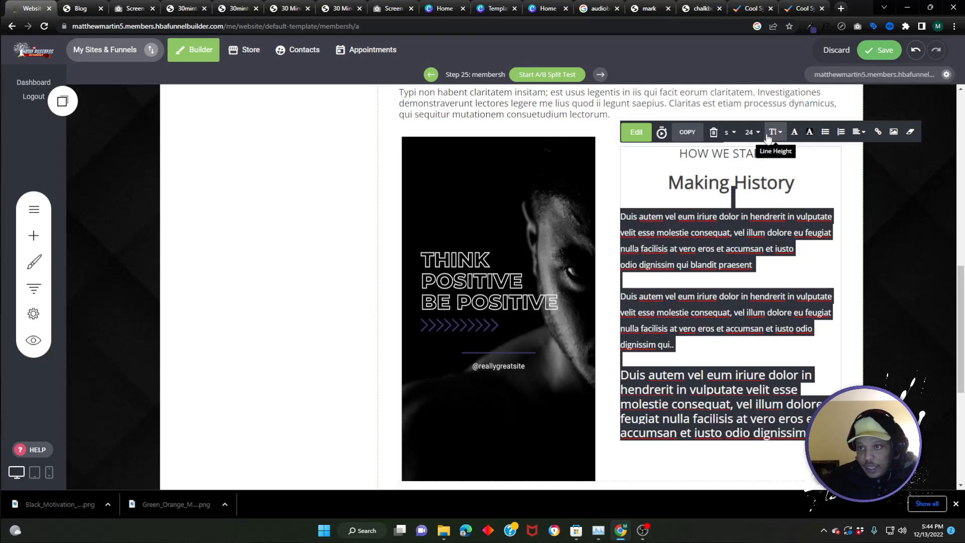
left_click(751, 132)
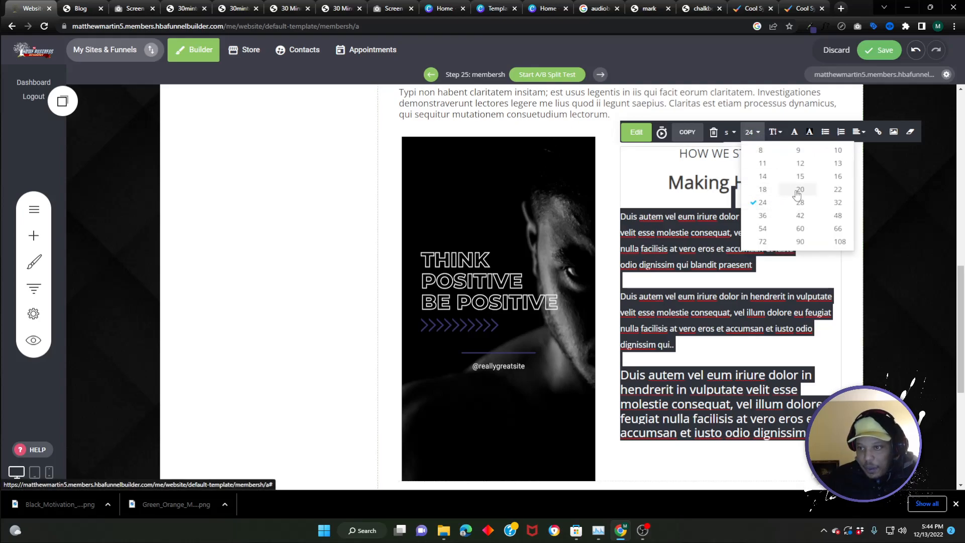
left_click(763, 216)
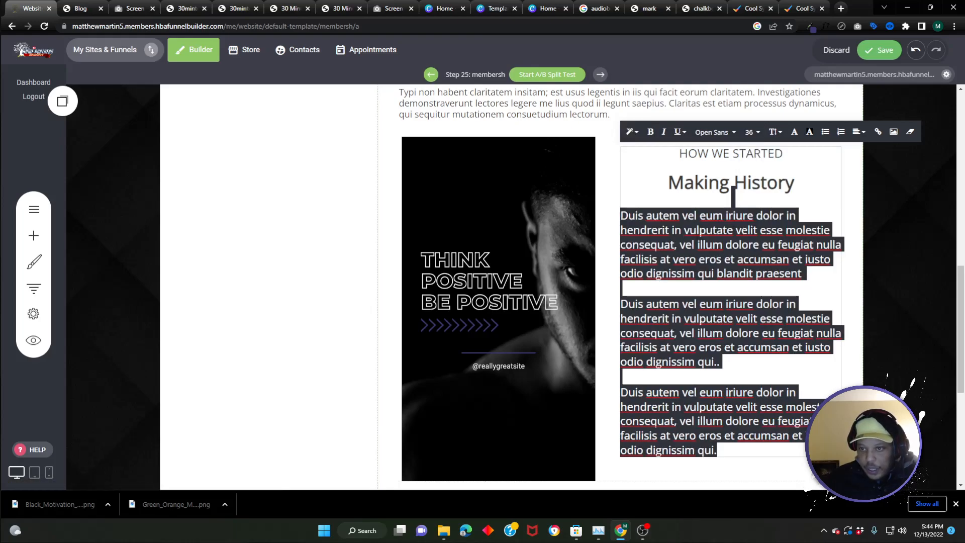
left_click(695, 231)
Set the three body paragraphs under "Built With Greatness Inside" to font size 22 and save the page
scroll(463, 192, "up", 3)
triple_click(497, 202)
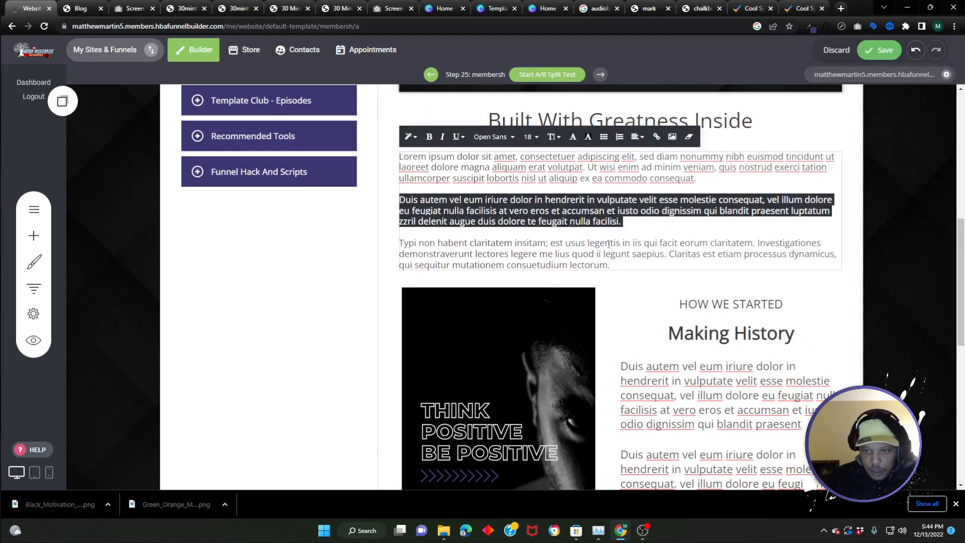
left_click_drag(614, 261, 399, 155)
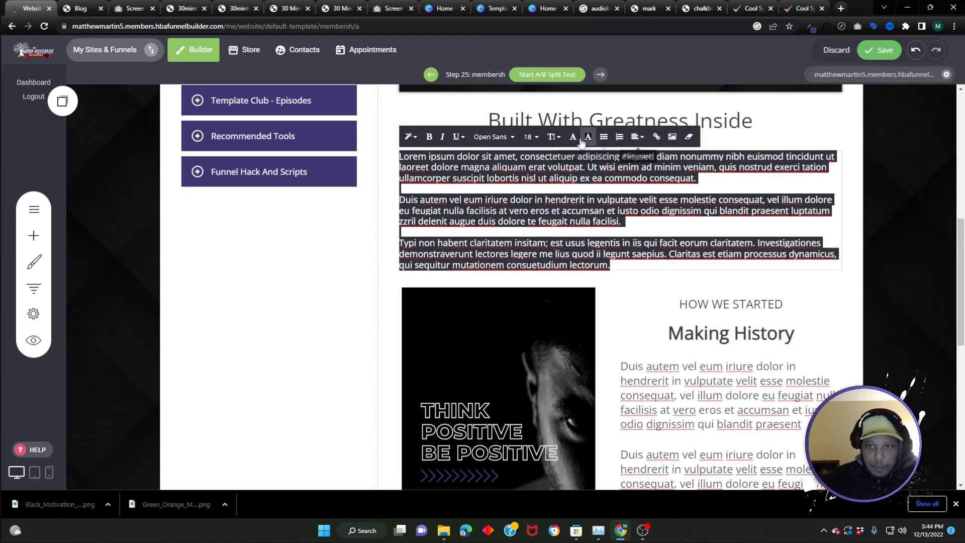
left_click(534, 136)
left_click(569, 199)
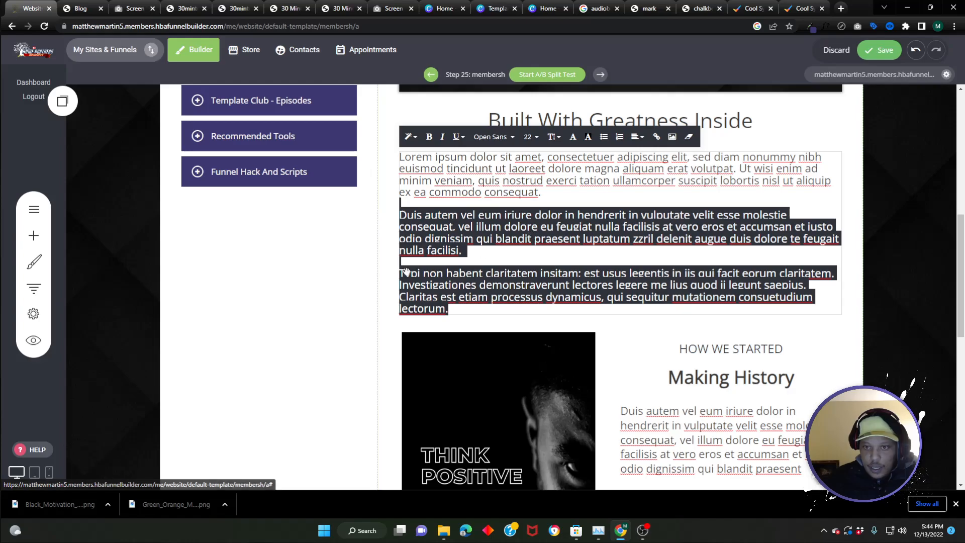
left_click(323, 270)
left_click(888, 60)
Check the Lesson Resources section on the reference page, and change the first resource item's background to light purple F3DAFF
scroll(527, 281, "down", 8)
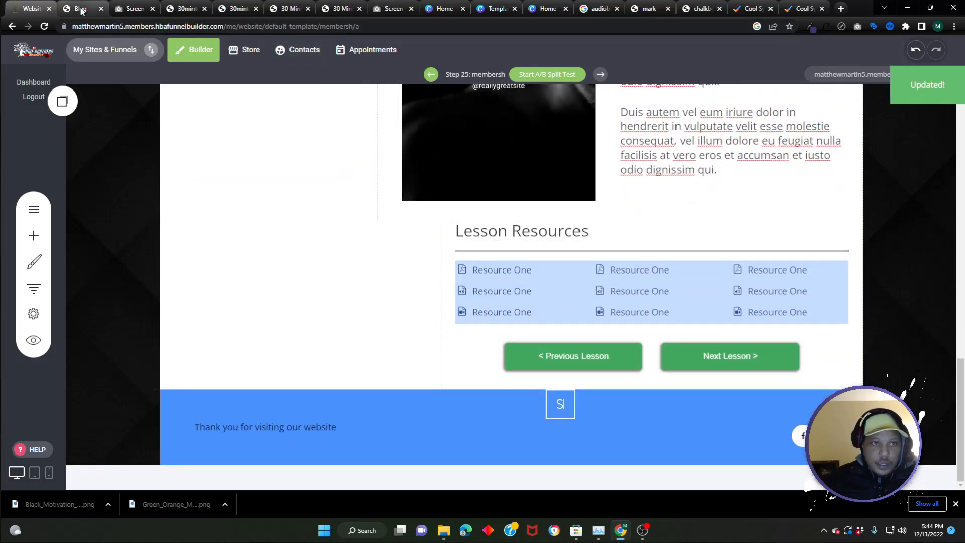
left_click(76, 8)
scroll(237, 318, "down", 4)
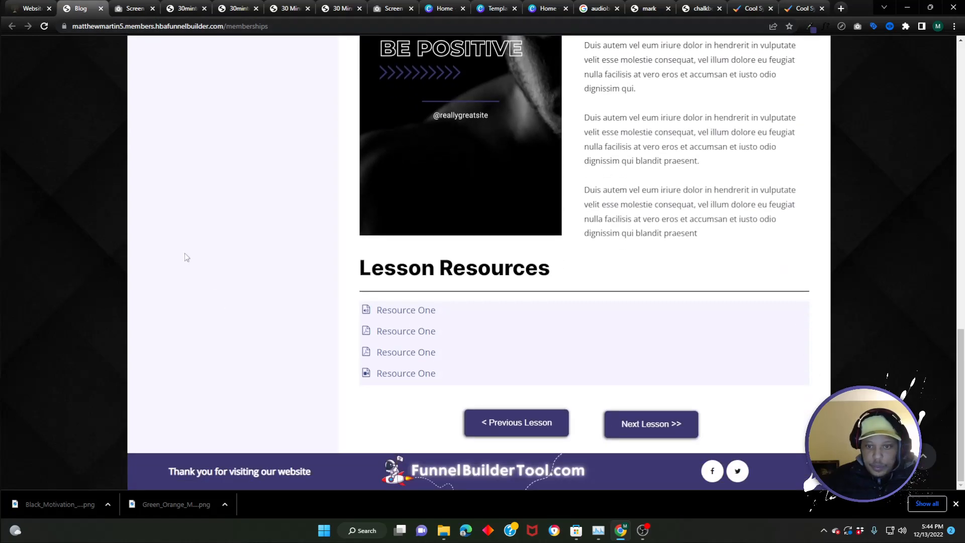
left_click(31, 8)
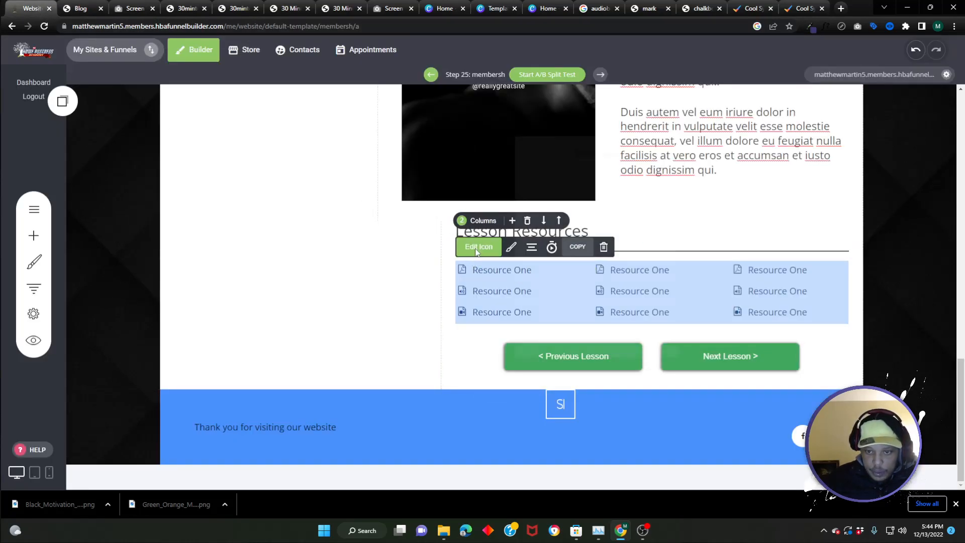
left_click(478, 246)
left_click(481, 260)
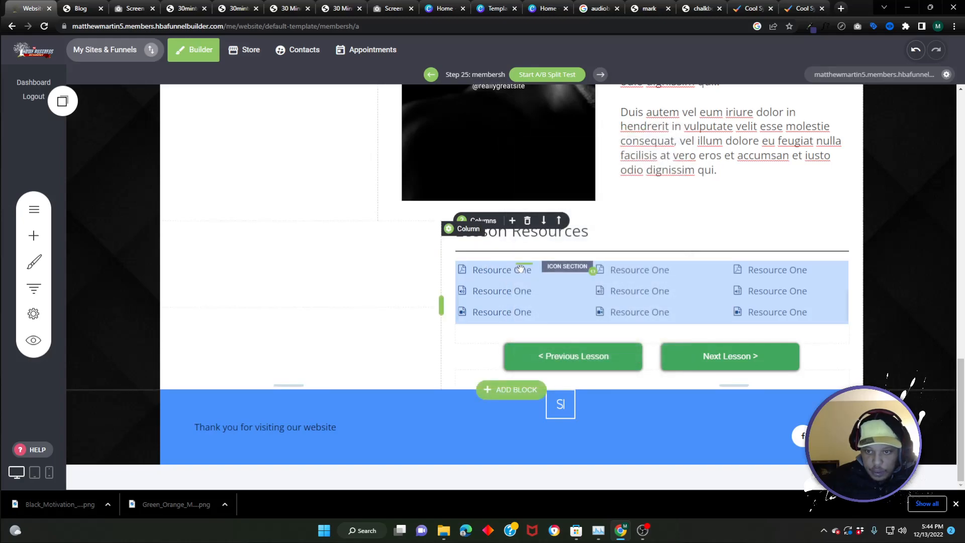
left_click(510, 247)
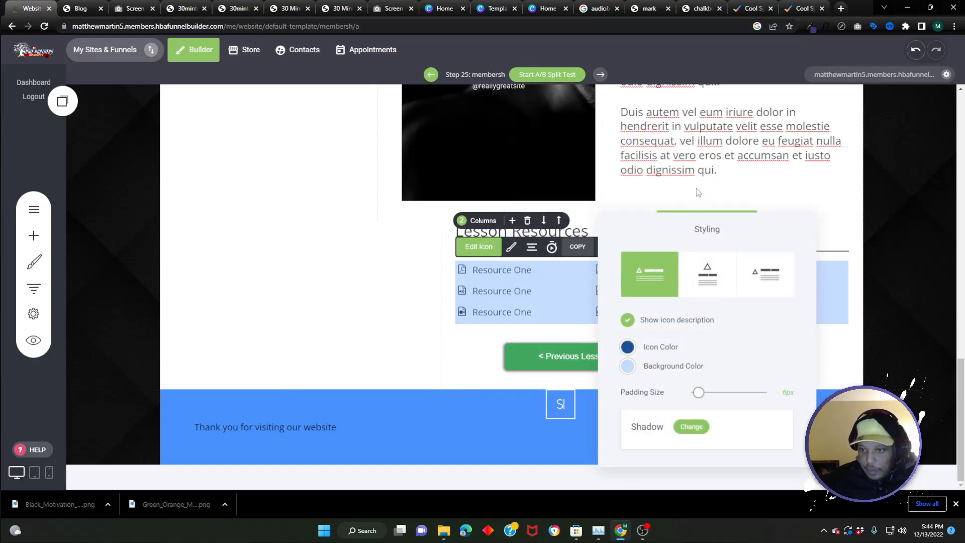
left_click(666, 192)
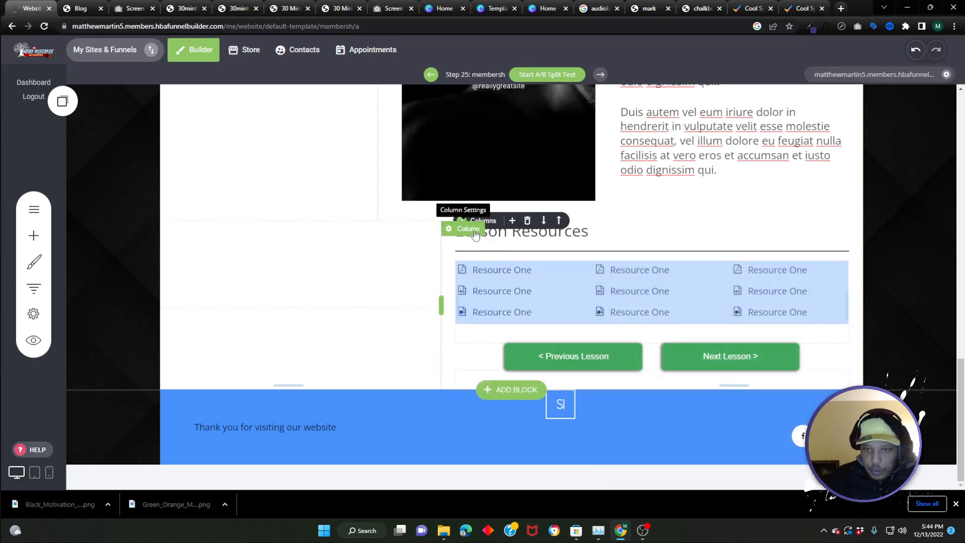
left_click(563, 270)
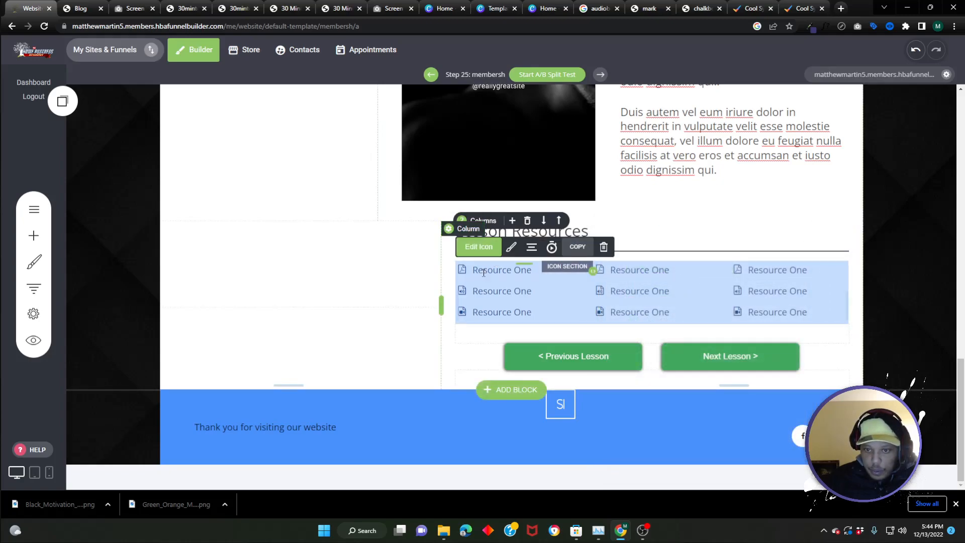
left_click(527, 249)
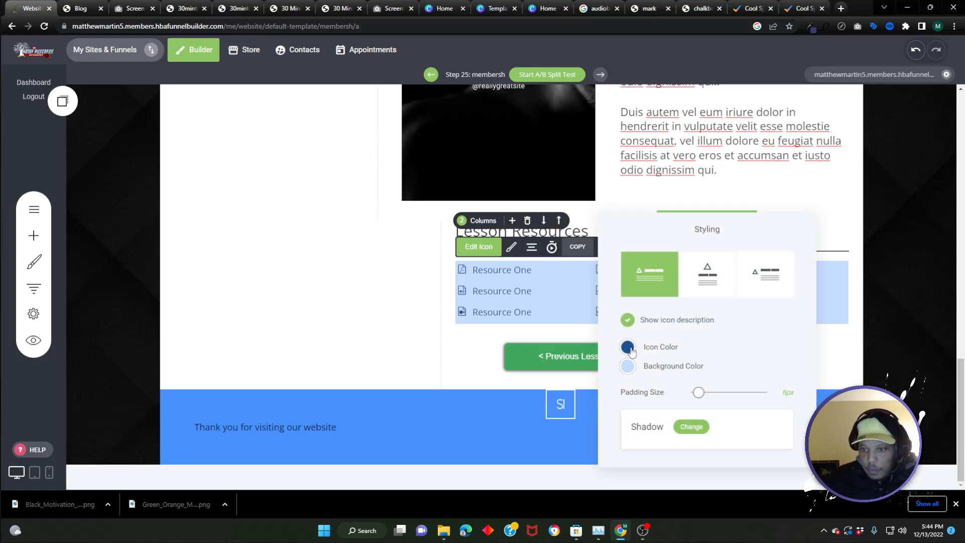
left_click(628, 366)
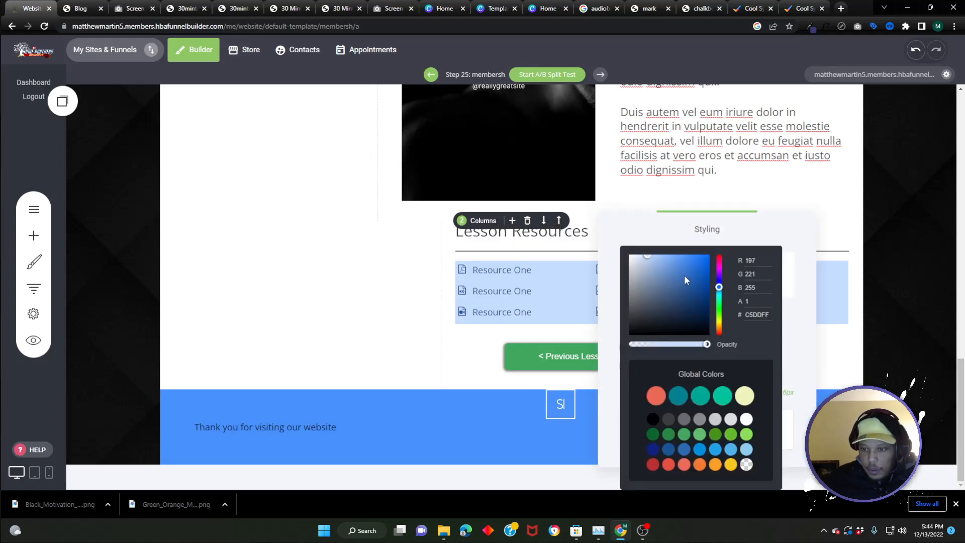
left_click_drag(720, 290, 641, 258)
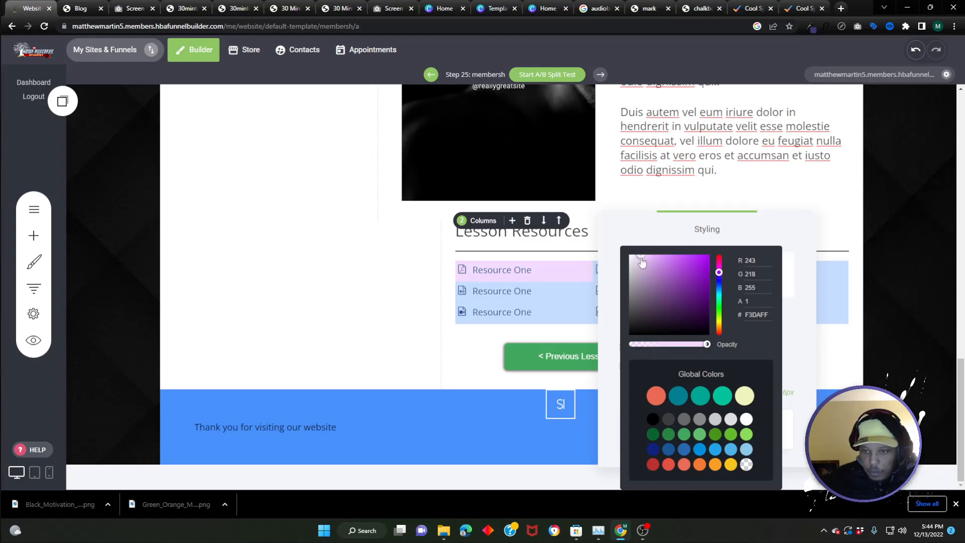
left_click(388, 283)
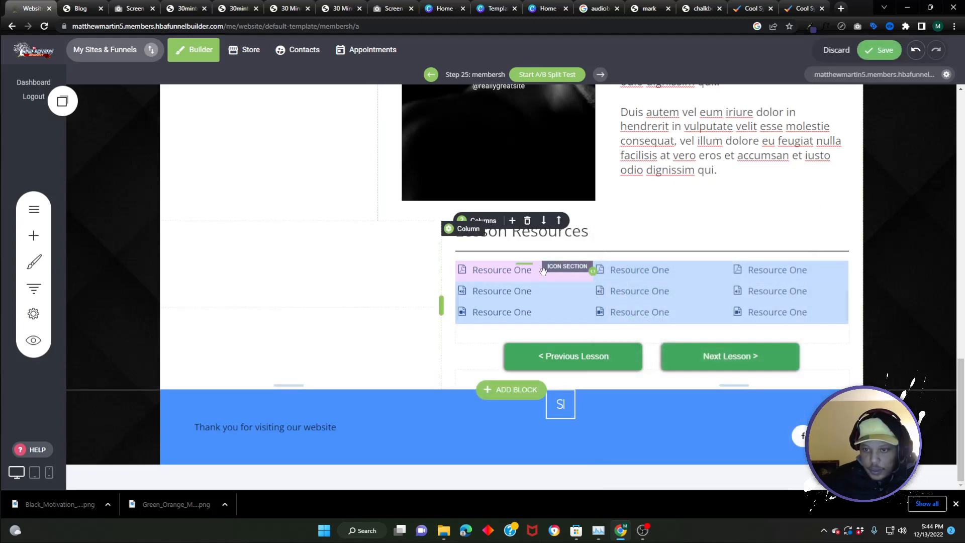
Copy the light purple resource item and place three copies of it in a stack directly beneath the original
left_click(517, 279)
left_click(578, 247)
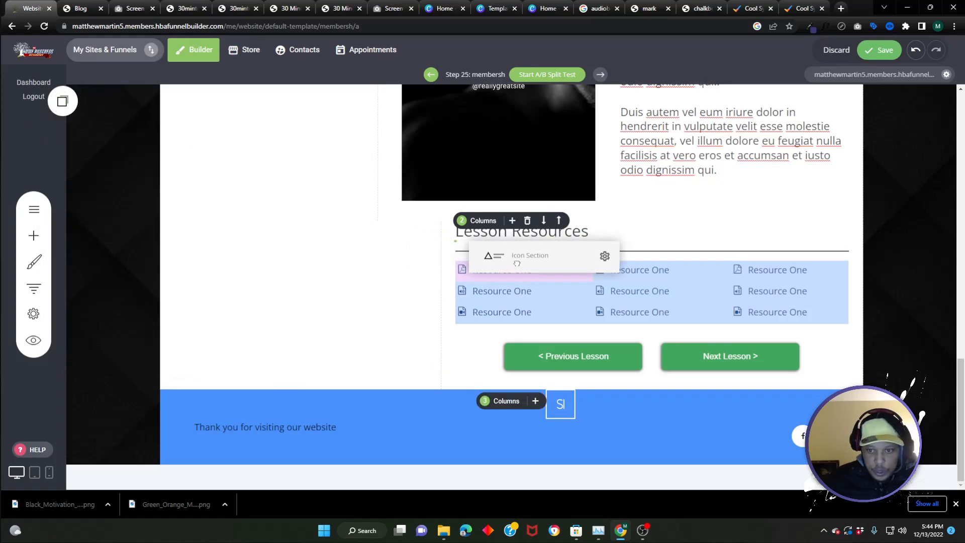
left_click(523, 278)
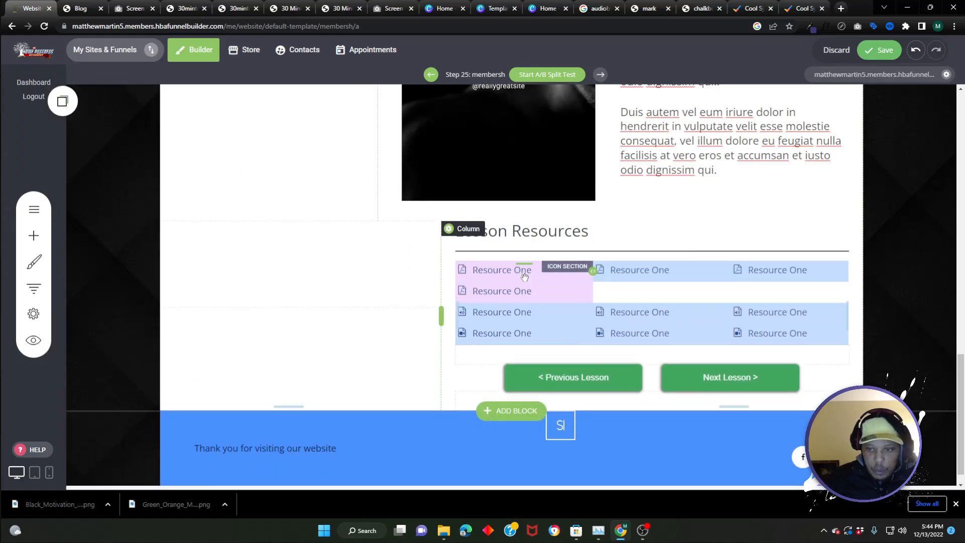
left_click(63, 102)
left_click_drag(119, 207, 503, 309)
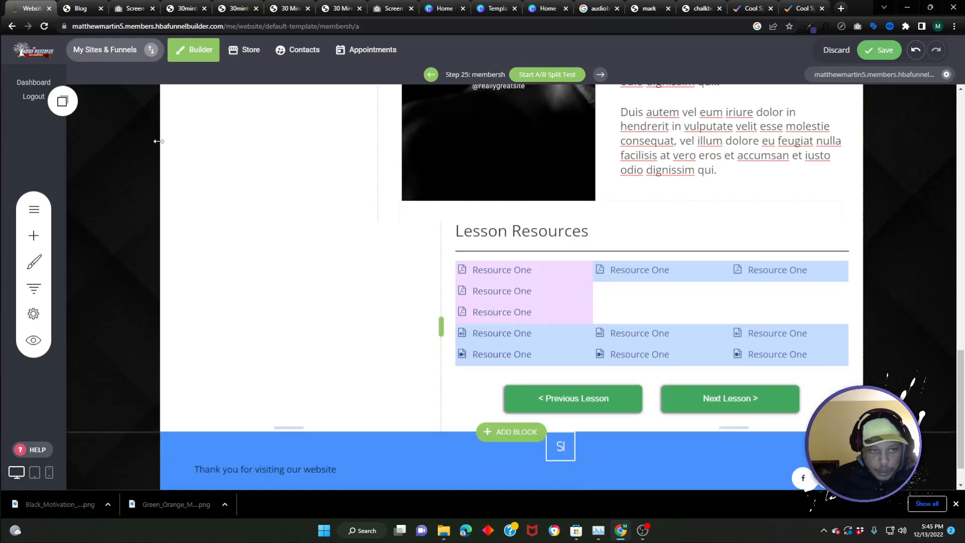
left_click(63, 101)
left_click_drag(119, 207, 538, 336)
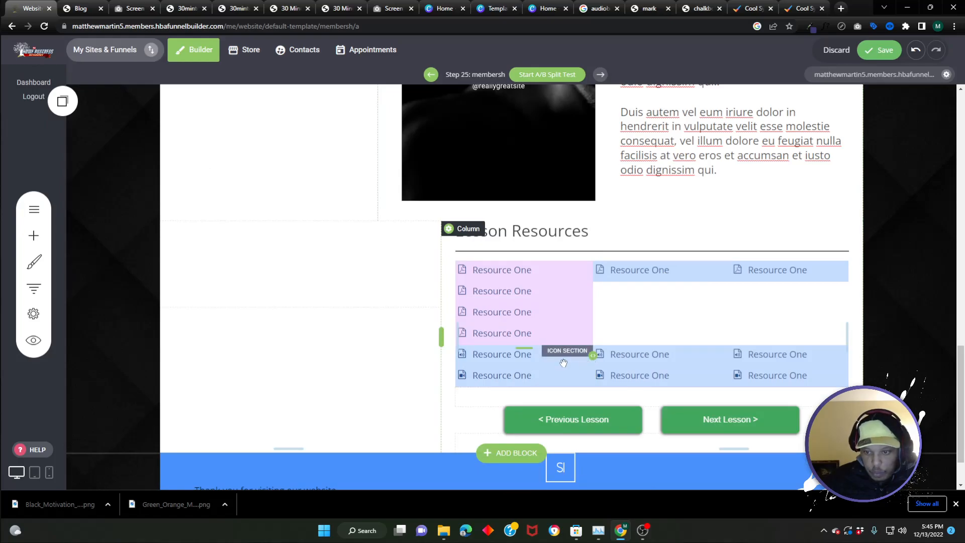
Delete the three blue resource items in the row directly below the light purple stack
left_click(604, 330)
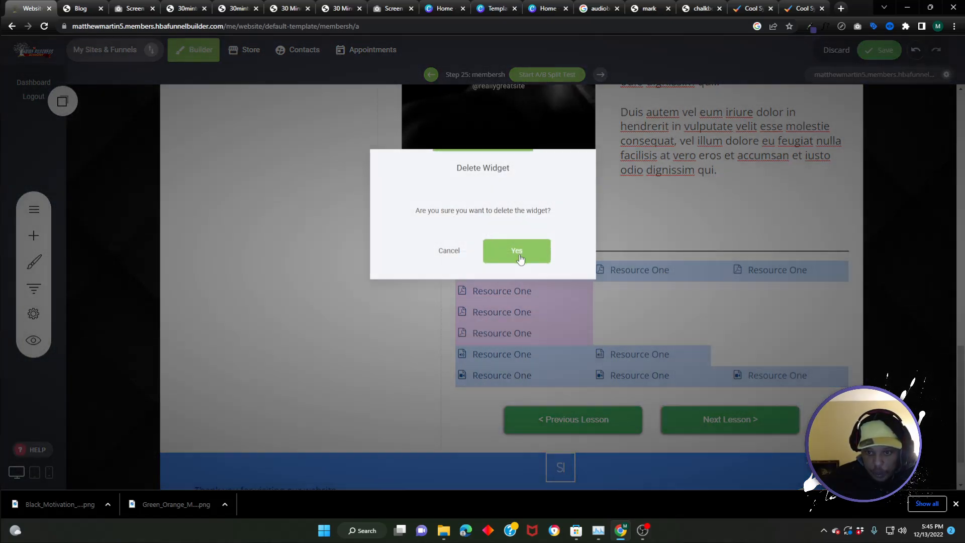
left_click(518, 253)
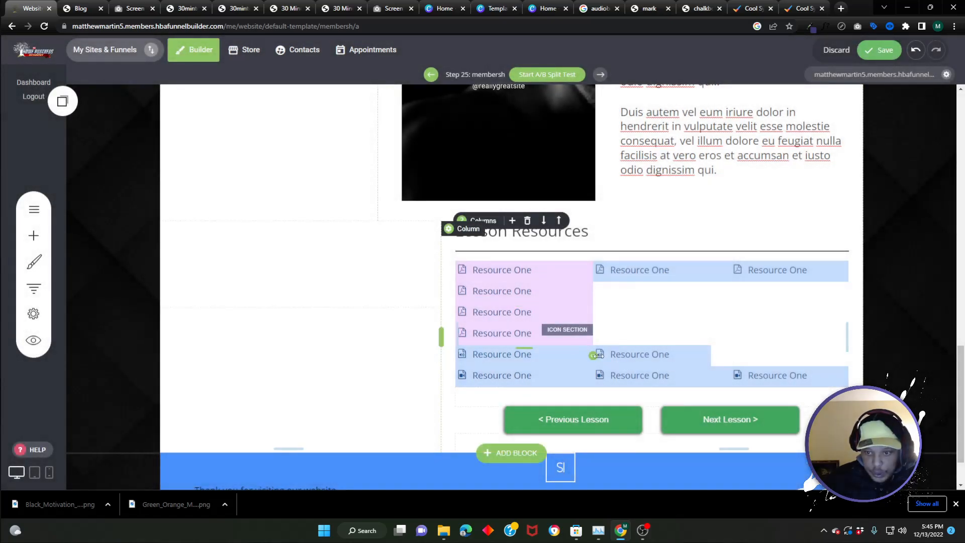
left_click(557, 361)
left_click(604, 331)
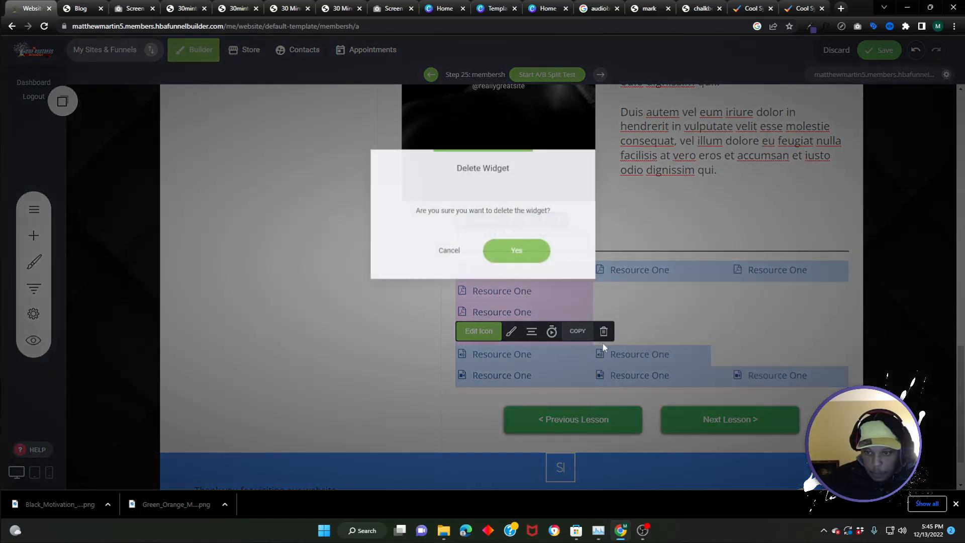
left_click(545, 259)
left_click(547, 361)
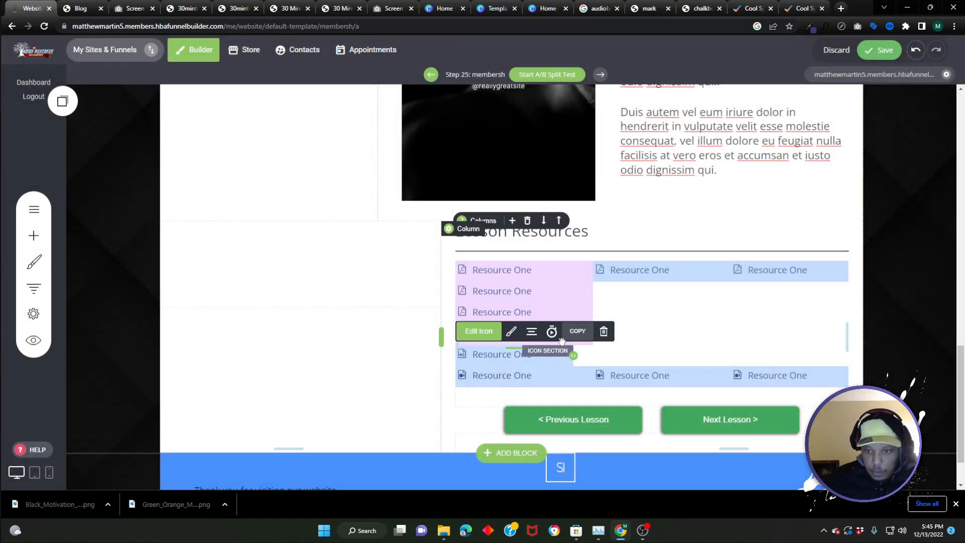
left_click(603, 332)
left_click(524, 249)
Delete the three blue resource items in the last row above the lesson buttons
left_click(578, 333)
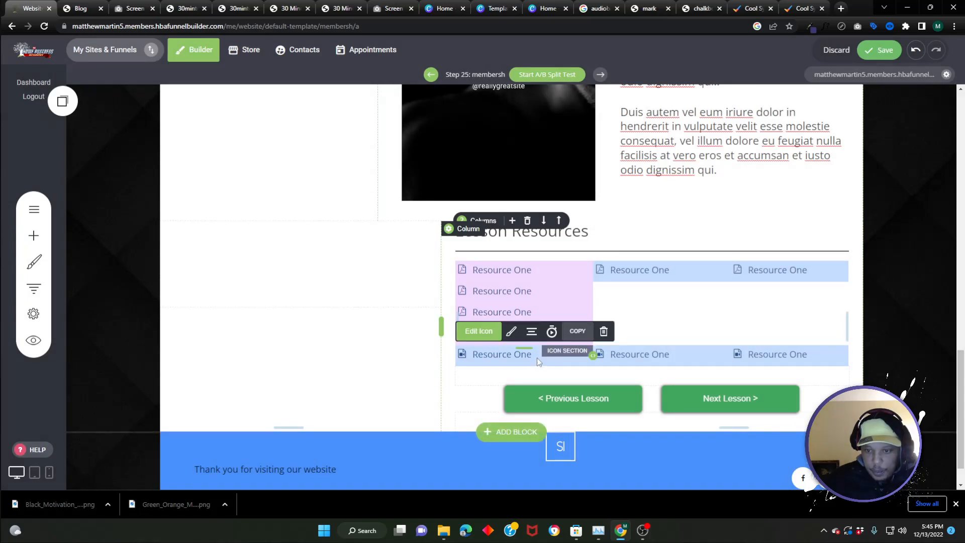
left_click(604, 332)
left_click(523, 249)
left_click(579, 346)
left_click(604, 331)
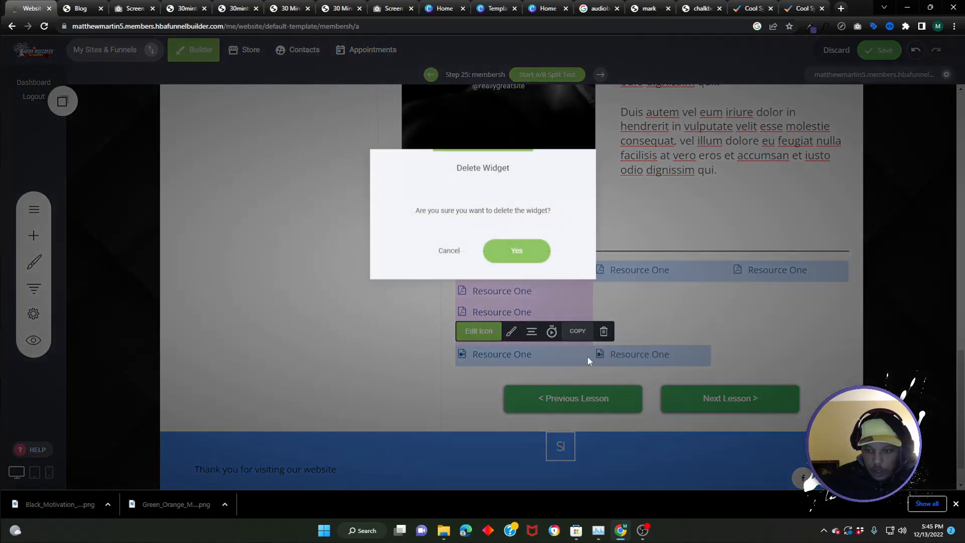
left_click(523, 249)
left_click(556, 355)
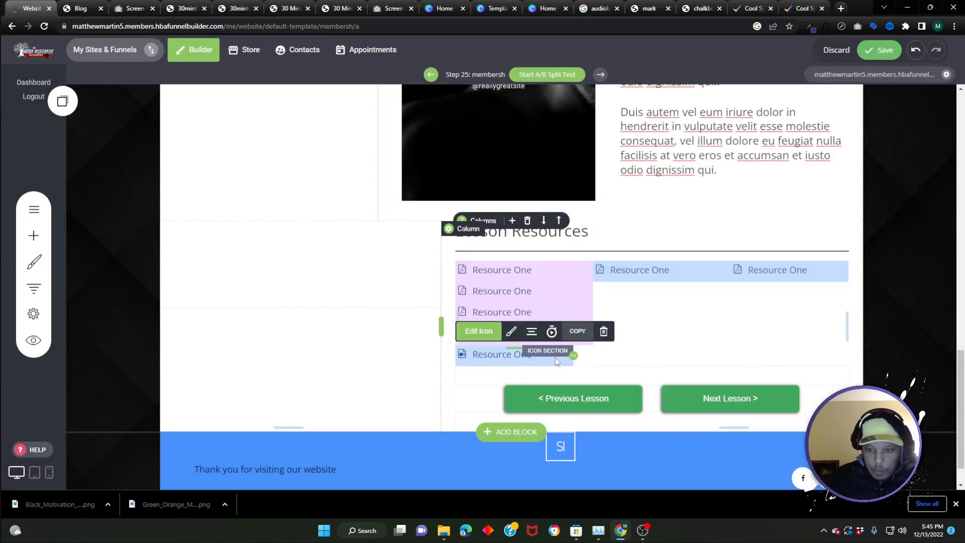
left_click(604, 331)
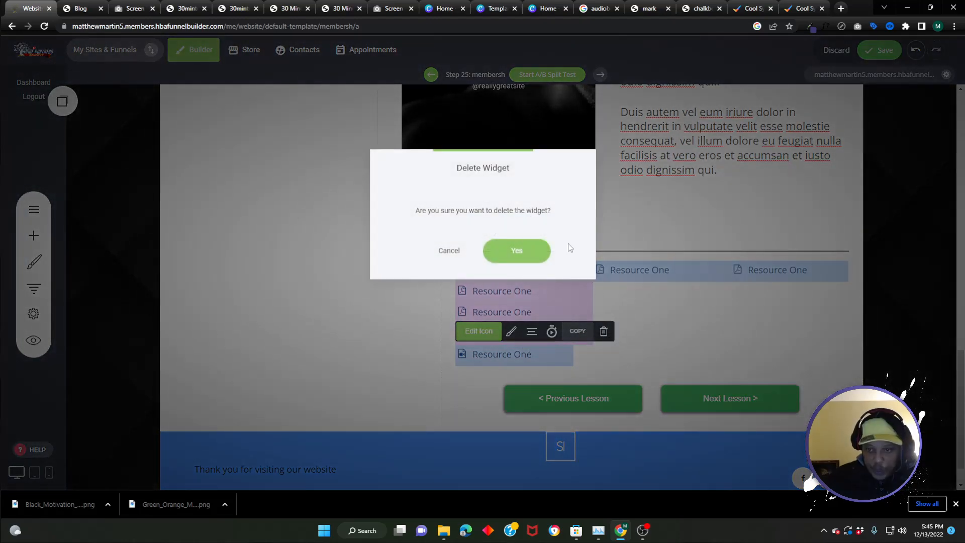
left_click(533, 251)
Delete the two blue items beside the first purple resource and widen the Lesson Resources column to align with the content above
left_click(681, 265)
left_click(741, 247)
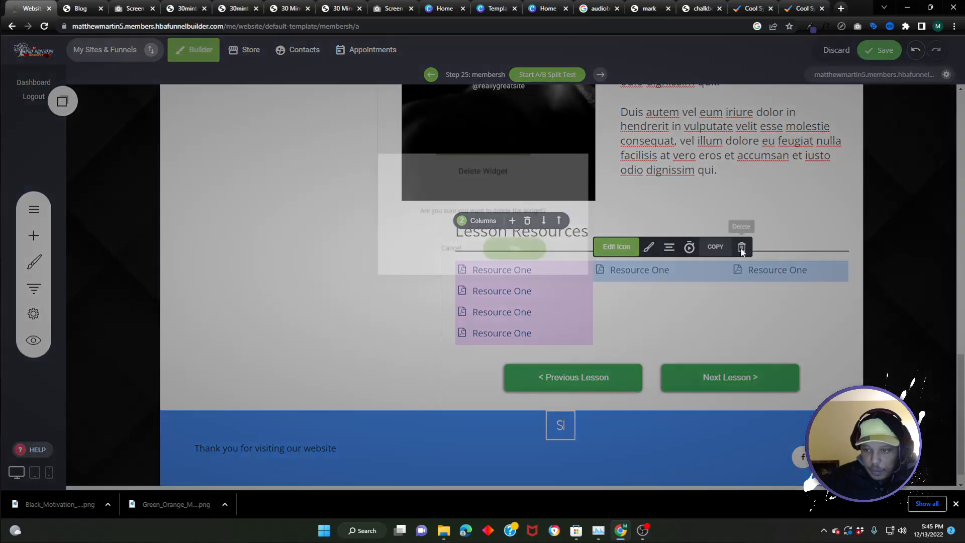
left_click(538, 251)
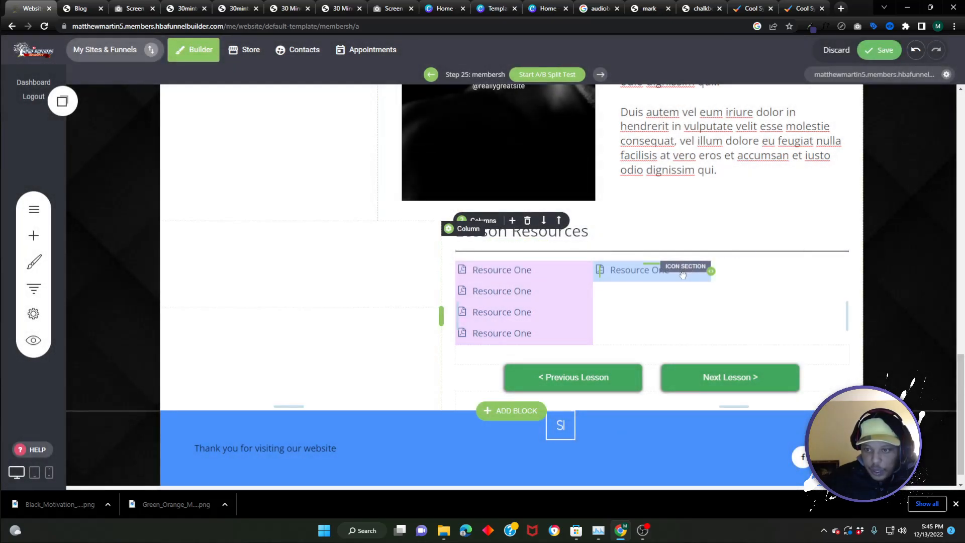
left_click(682, 273)
left_click(741, 247)
left_click(533, 253)
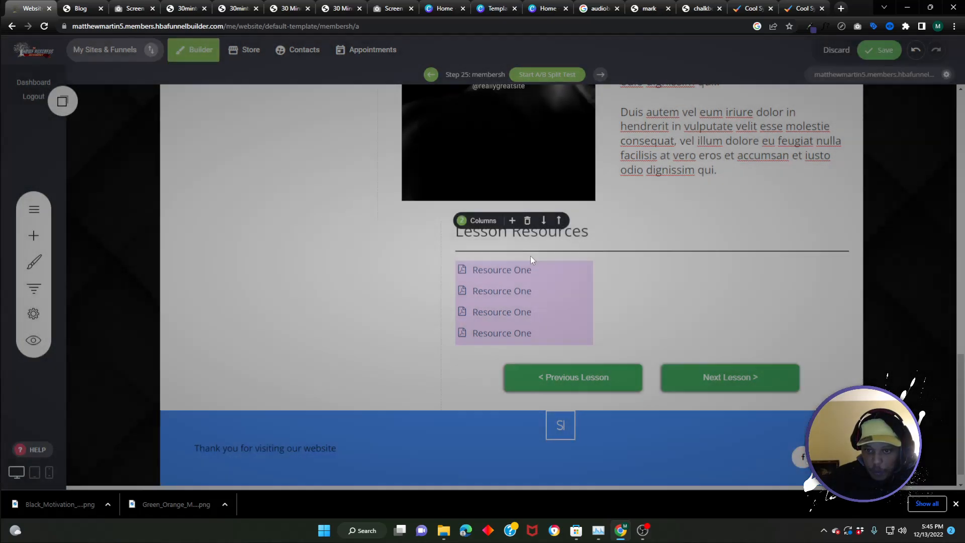
left_click_drag(440, 310, 378, 314)
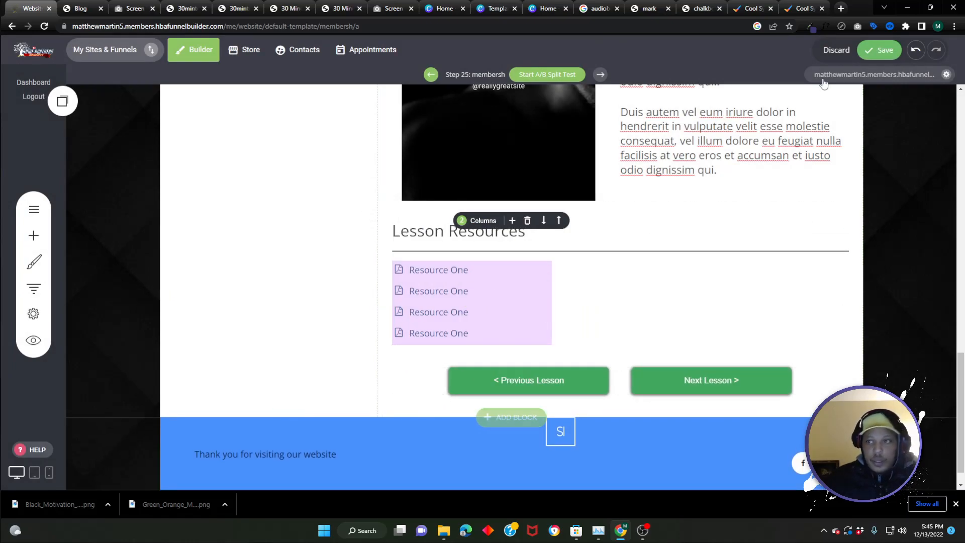
Copy the saved dark purple hex code #3c3770 from the Eye Dropper extension
left_click(810, 27)
left_click(767, 47)
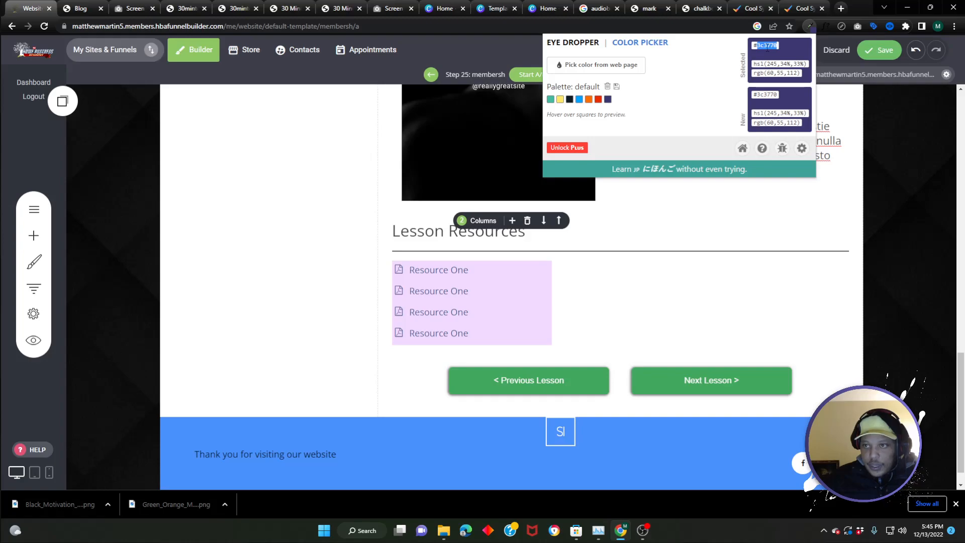
right_click(767, 48)
left_click(777, 59)
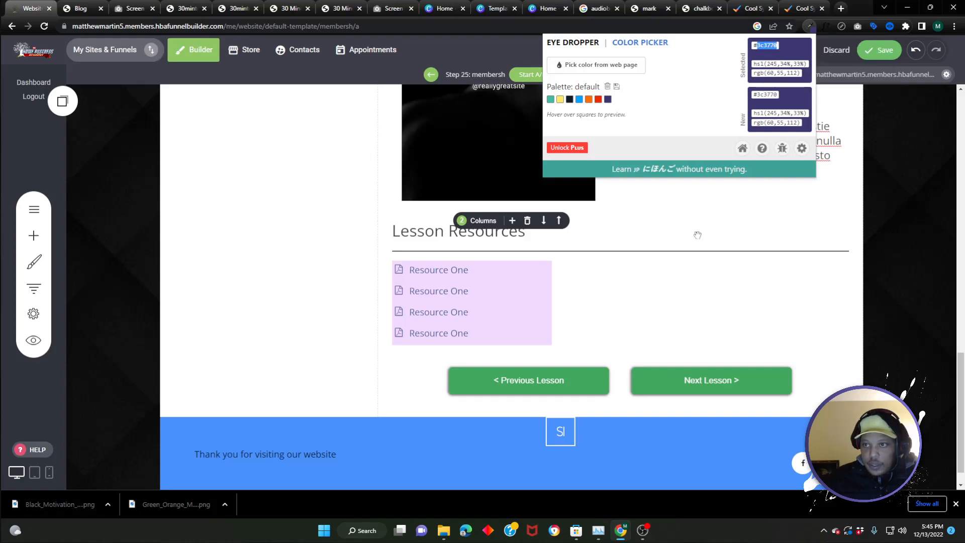
Set the Previous Lesson button's link type to External Link with a blank URL, opening in the same tab
left_click(549, 371)
scroll(546, 357, "down", 1)
scroll(530, 358, "up", 1)
scroll(530, 358, "down", 1)
left_click(531, 360)
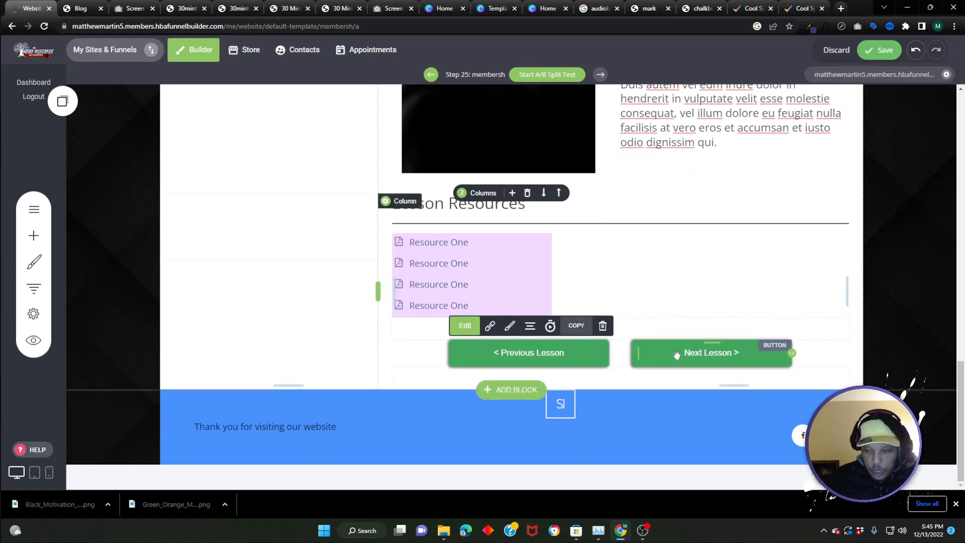
left_click(490, 325)
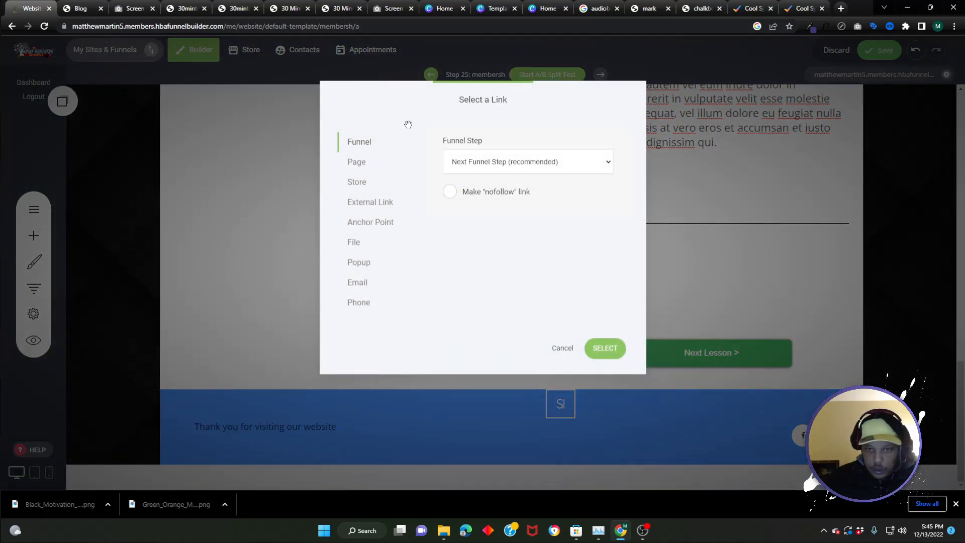
left_click(374, 203)
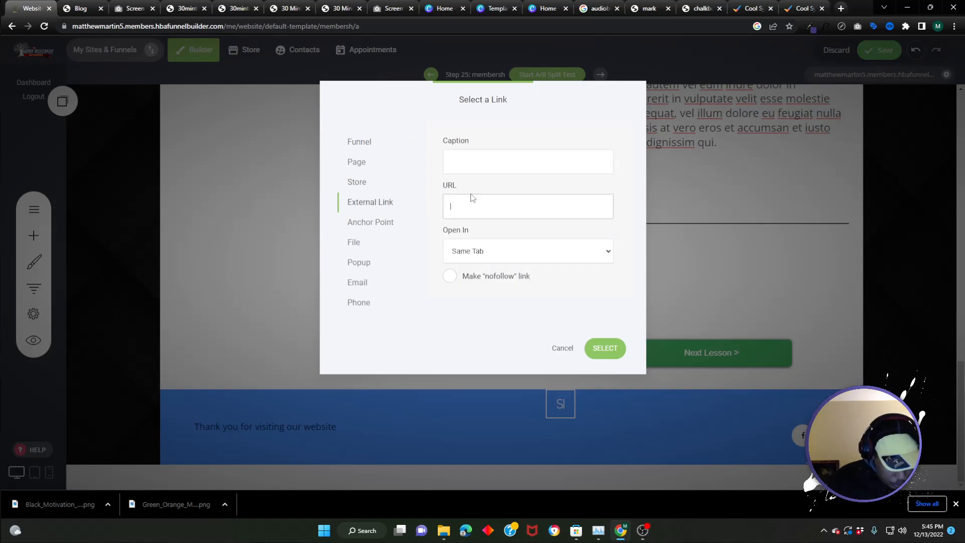
left_click(605, 350)
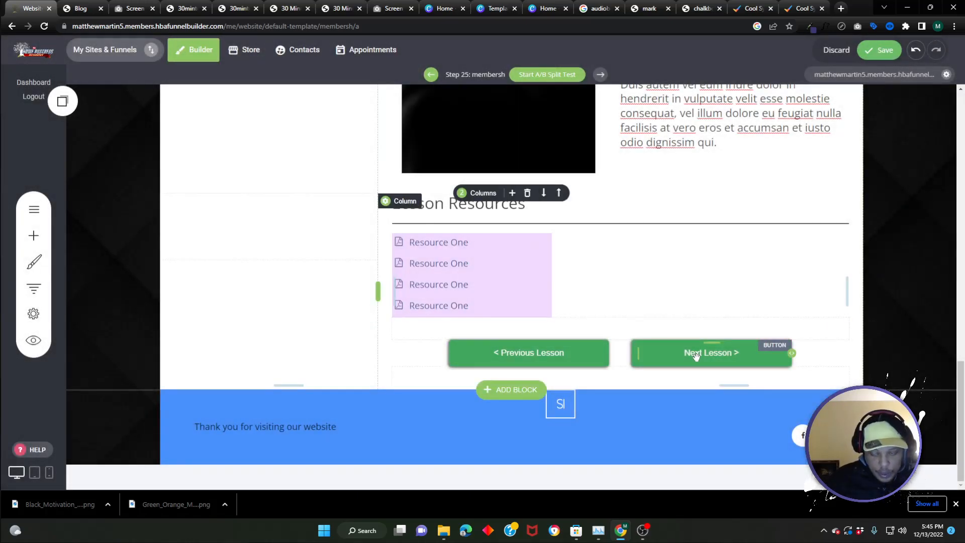
Change the episode number in the Foundation lesson heading to 1
scroll(707, 269, "up", 10)
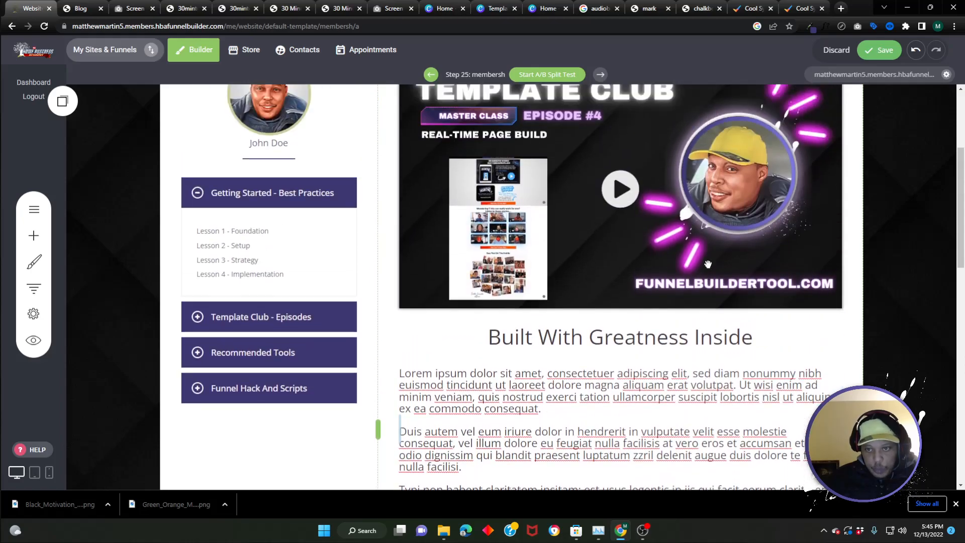
scroll(707, 264, "up", 4)
left_click(528, 171)
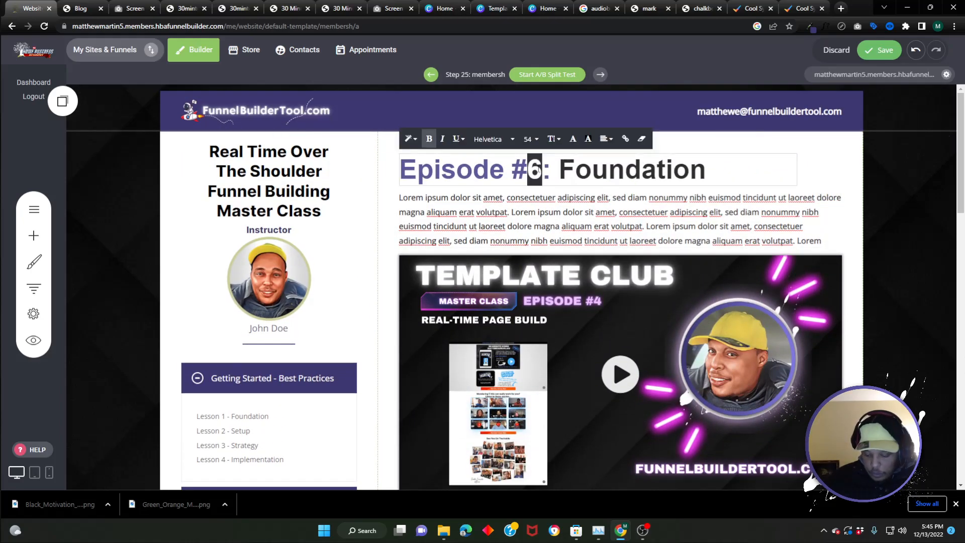
type("1")
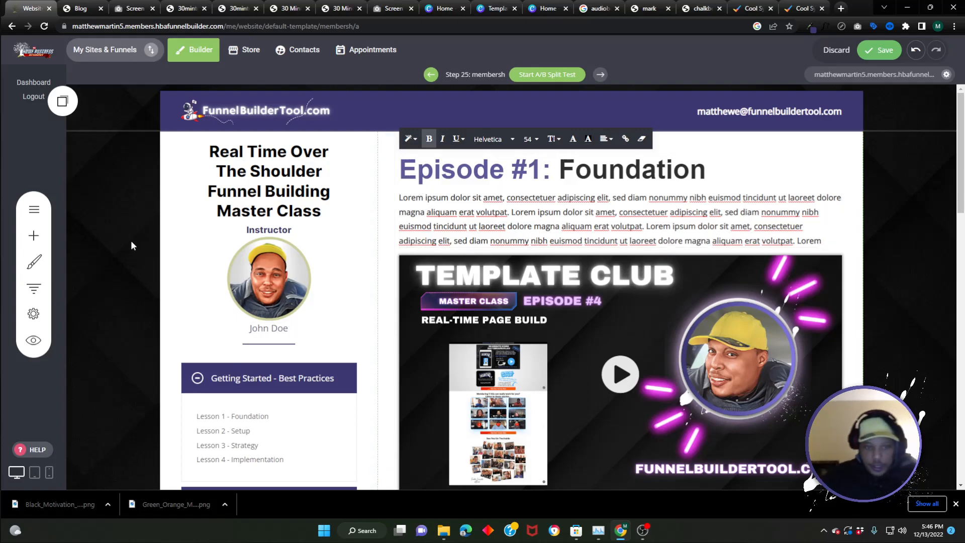
left_click(116, 246)
Copy the hex code #3c3770 from the Eye Dropper extension and apply it as the background color of the footer's "Thank you" column
scroll(663, 298, "down", 15)
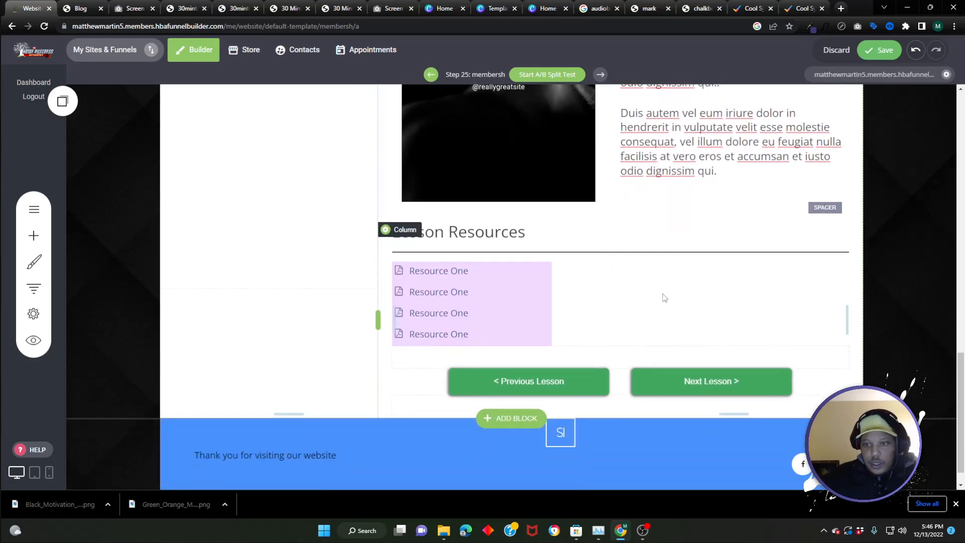
left_click(173, 397)
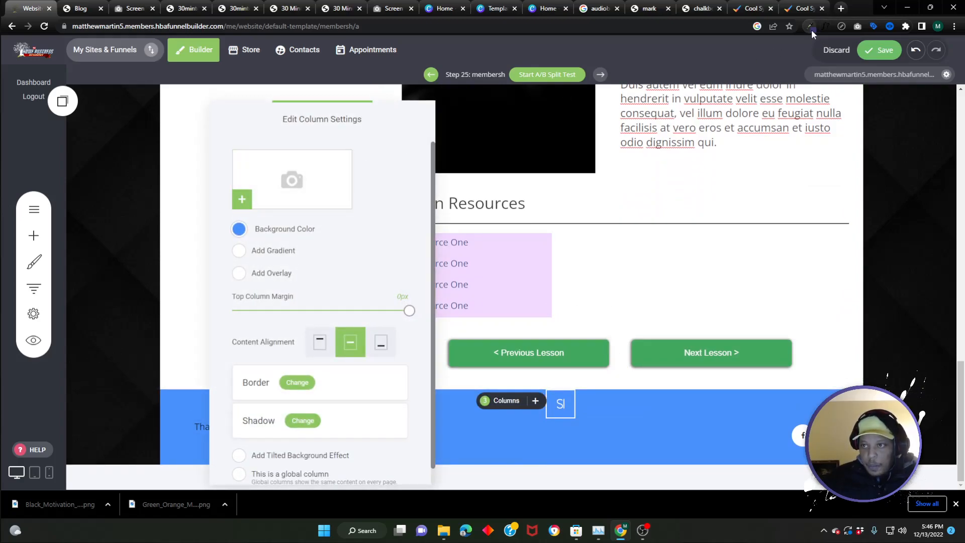
left_click(811, 29)
double_click(771, 45)
right_click(775, 48)
left_click(793, 57)
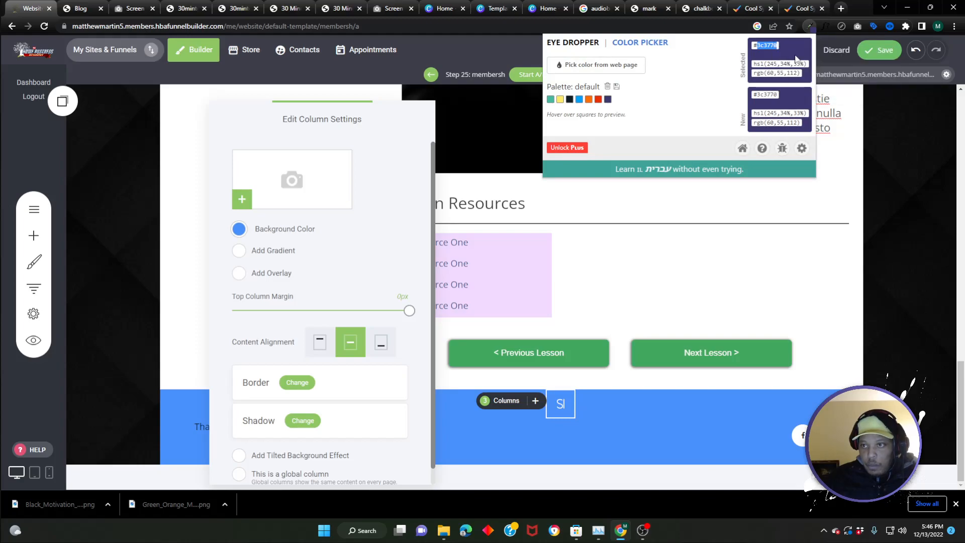
left_click(239, 229)
double_click(368, 306)
right_click(368, 306)
left_click(399, 357)
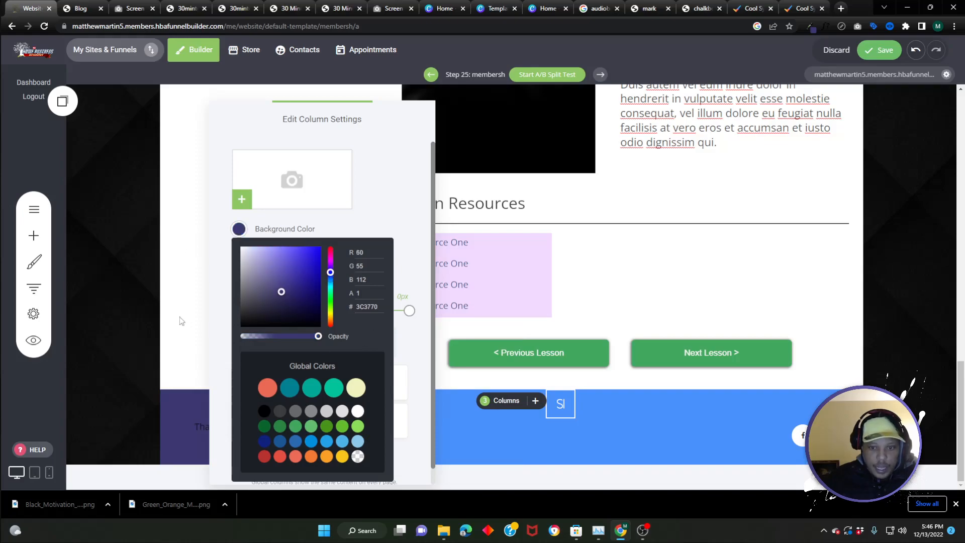
left_click(182, 320)
Set the footer's middle column background color to #3C3770
left_click(394, 397)
left_click(450, 230)
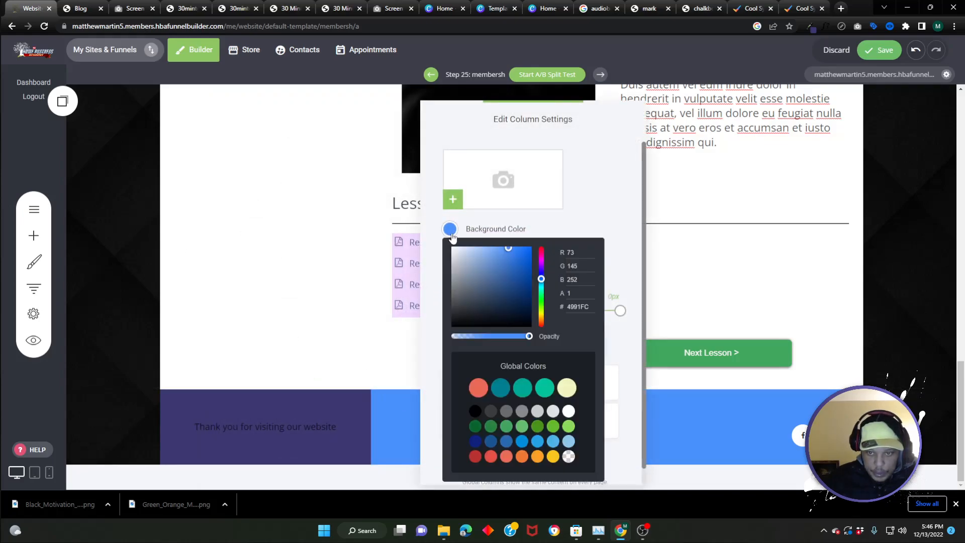
right_click(571, 310)
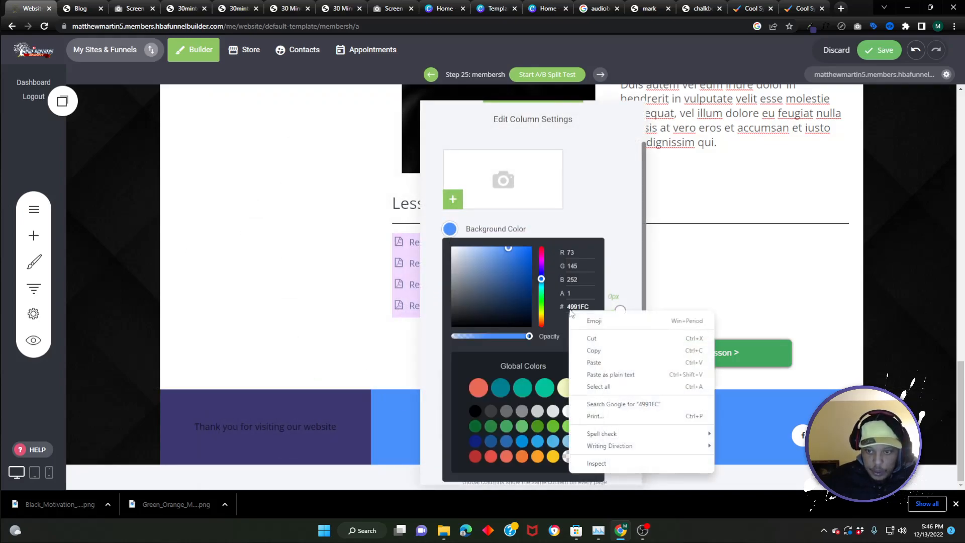
left_click(612, 362)
left_click(147, 262)
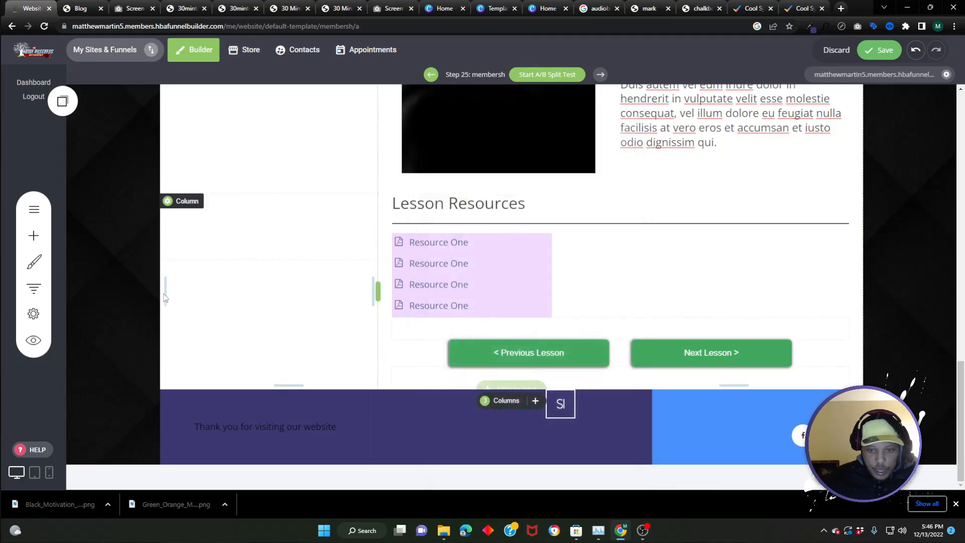
Insert the copied header container with the logo and contact e-mail between the lesson buttons and the old footer
scroll(143, 284, "up", 20)
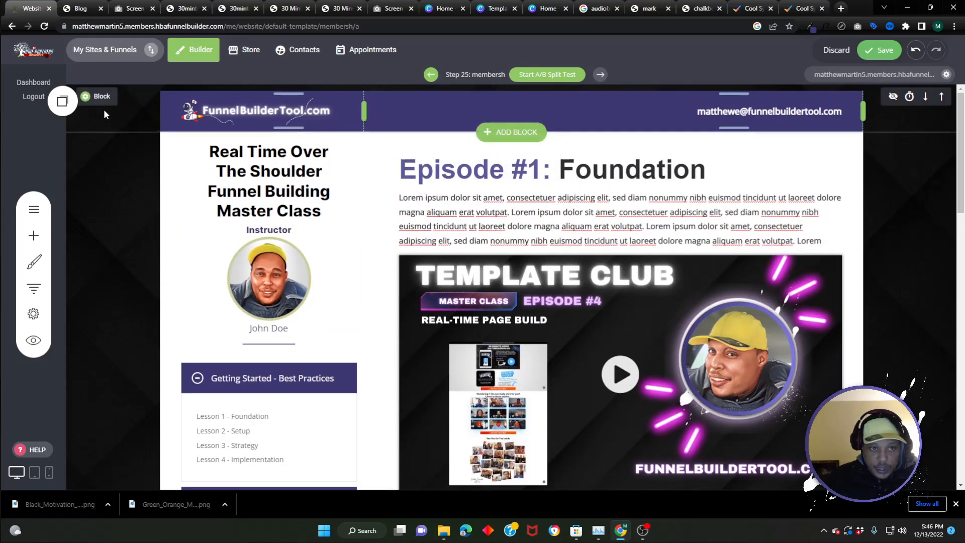
scroll(140, 264, "down", 5)
scroll(143, 302, "down", 10)
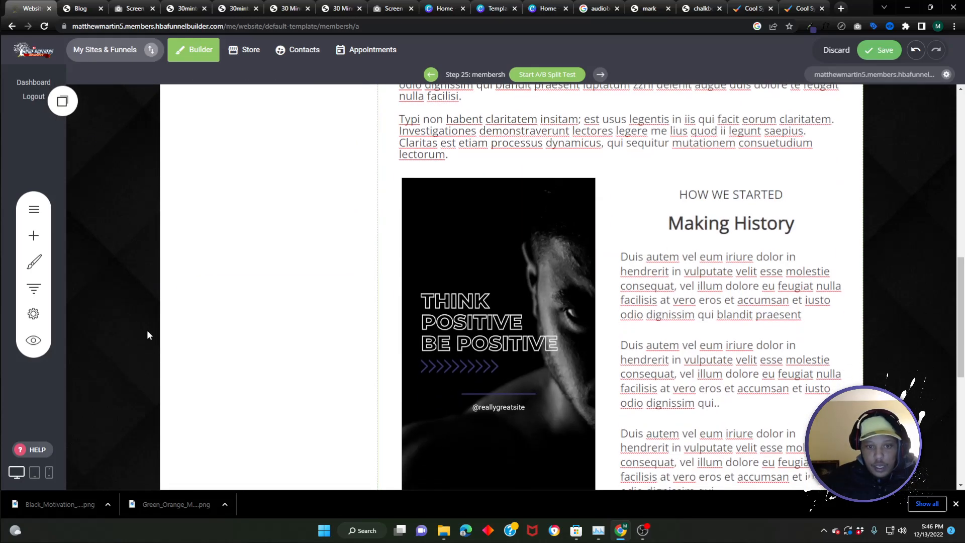
left_click(62, 101)
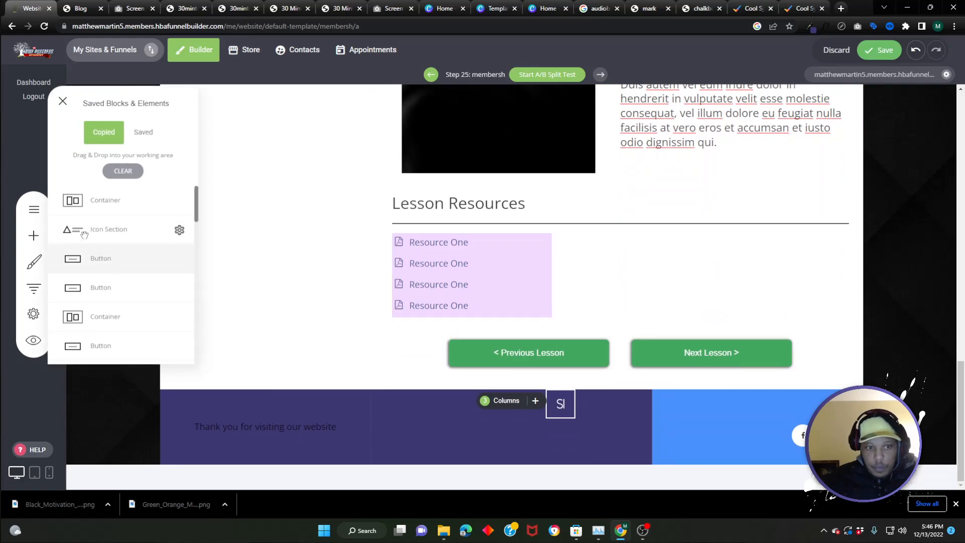
left_click_drag(75, 198, 351, 391)
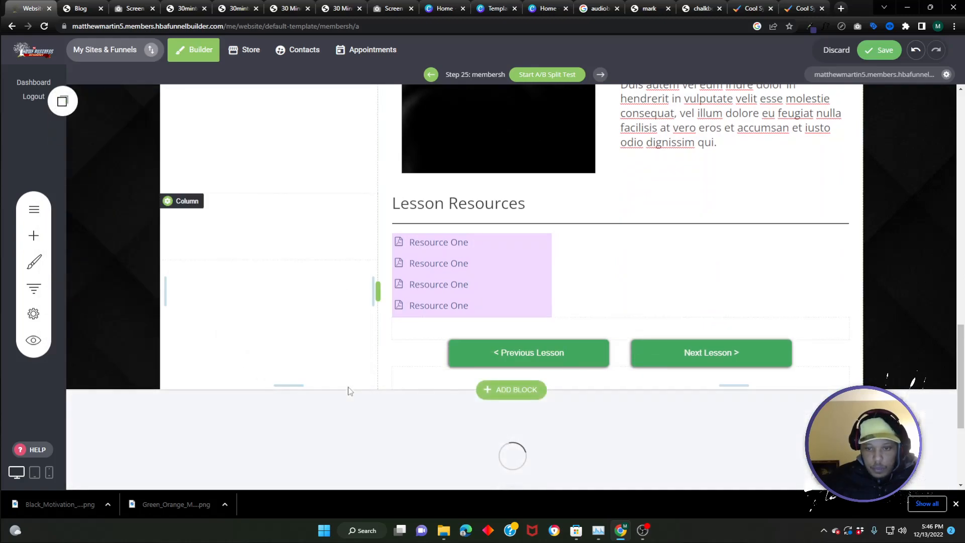
scroll(321, 385, "down", 1)
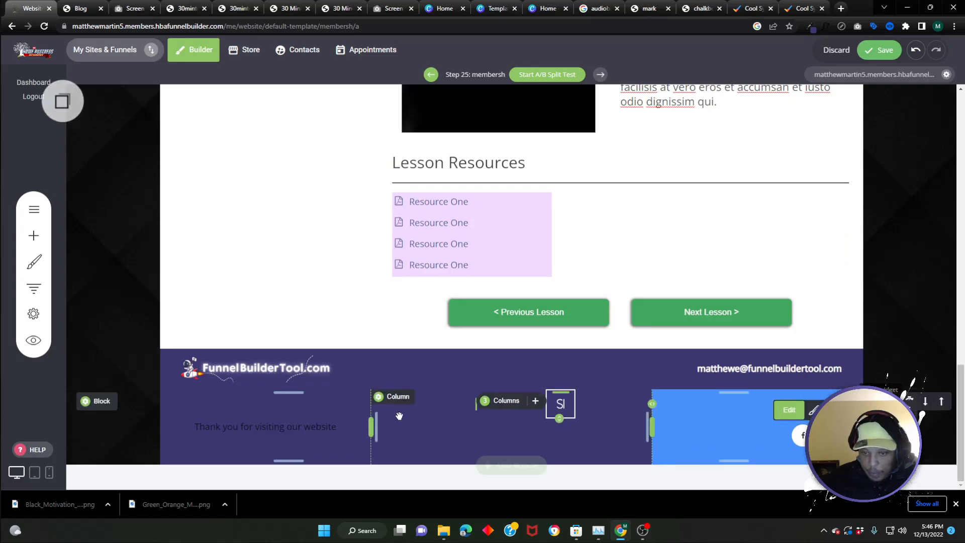
Delete the old three-column footer row beneath the inserted logo bar
left_click(164, 401)
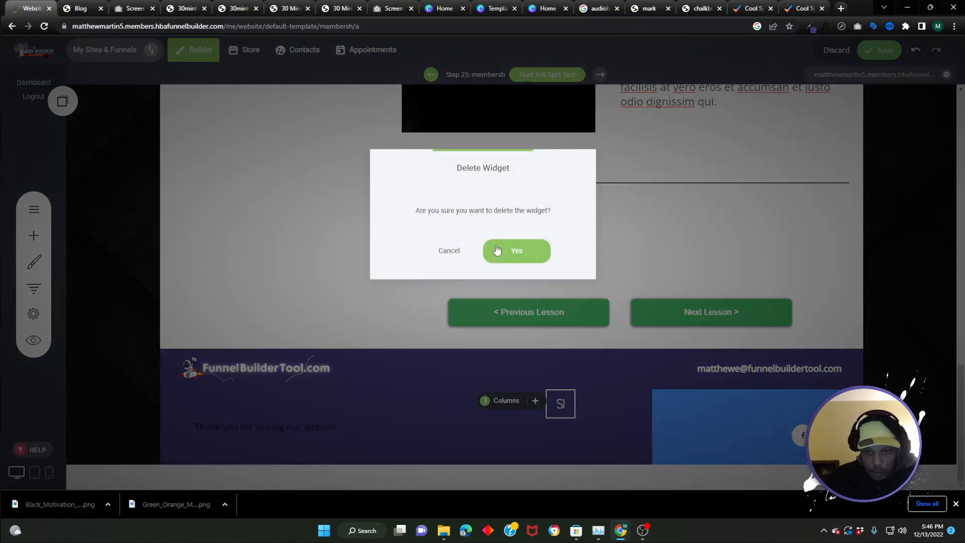
left_click(508, 254)
scroll(387, 388, "down", 4)
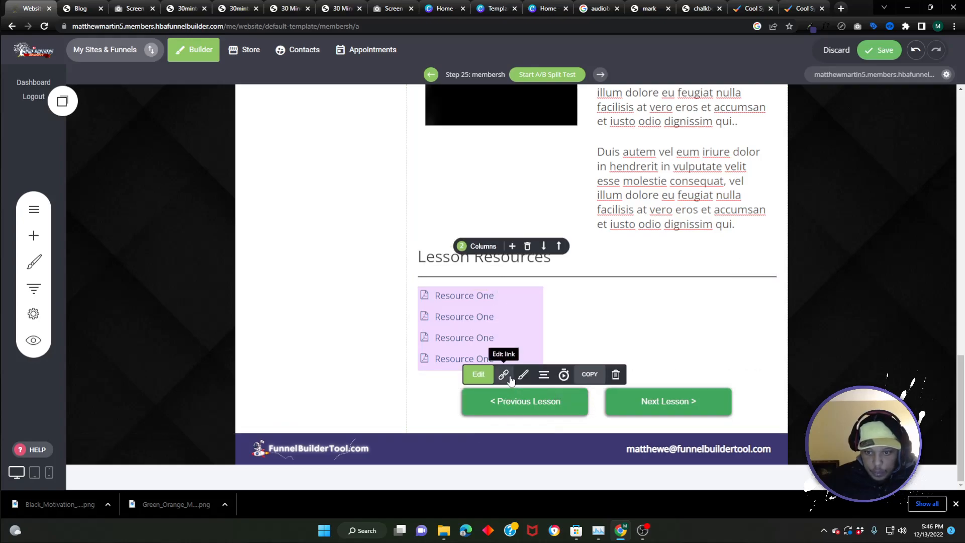
Set the Previous Lesson button's color to #3C3770
left_click(524, 375)
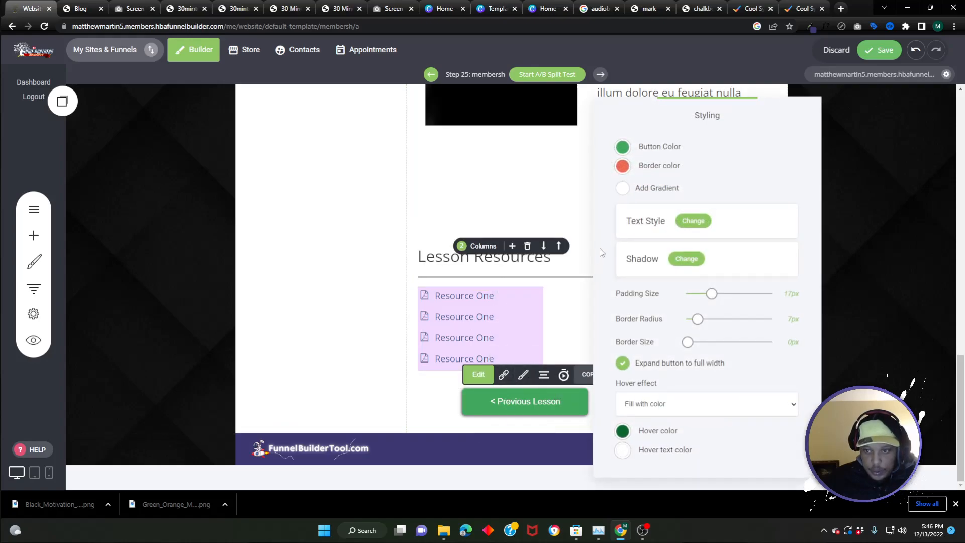
left_click(623, 146)
double_click(747, 224)
right_click(746, 224)
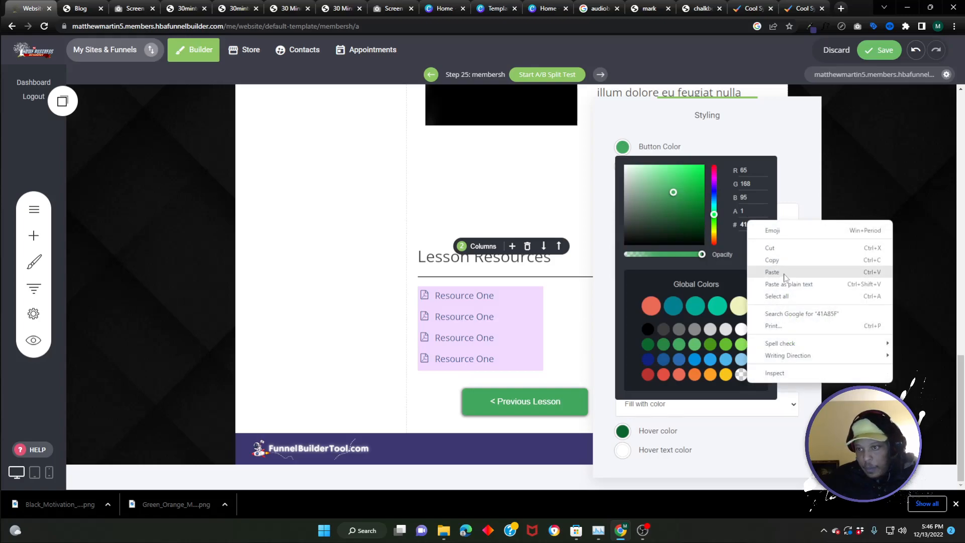
left_click(758, 270)
left_click(597, 293)
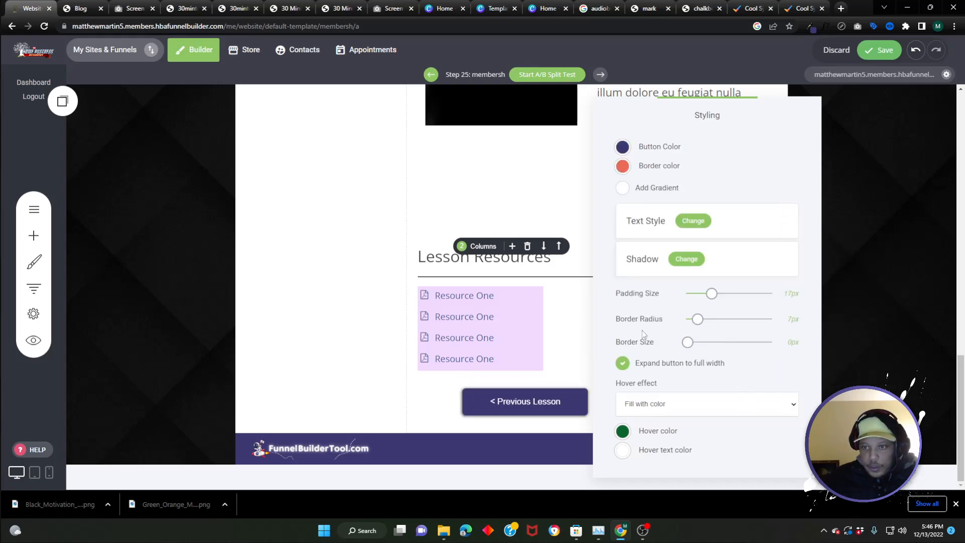
left_click(507, 396)
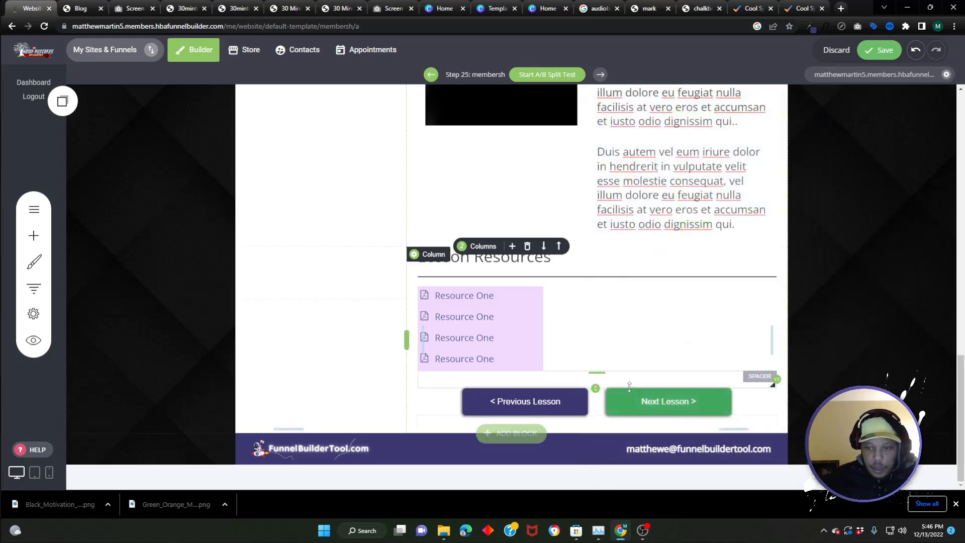
Set the Next Lesson button's color to #3C3770 to match the Previous Lesson button
left_click(654, 408)
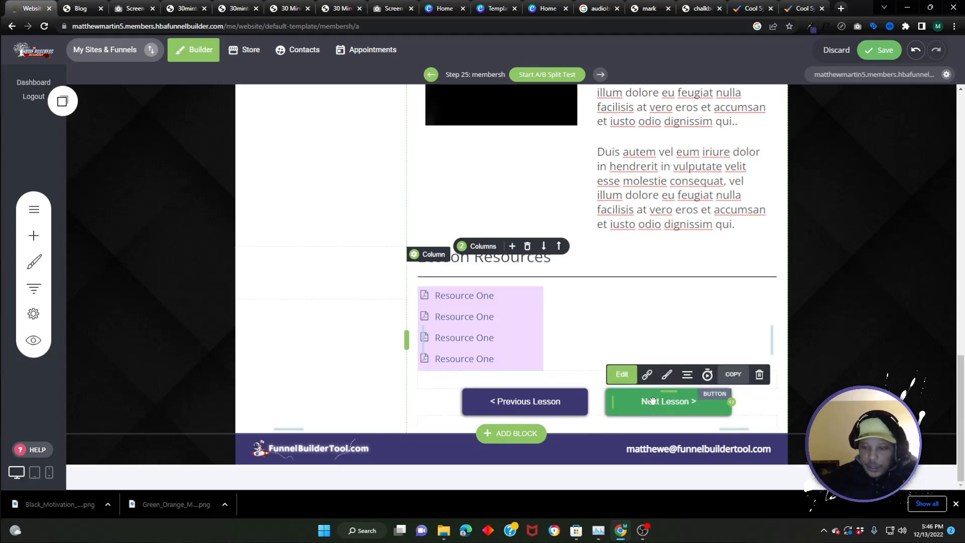
left_click(623, 375)
left_click(668, 401)
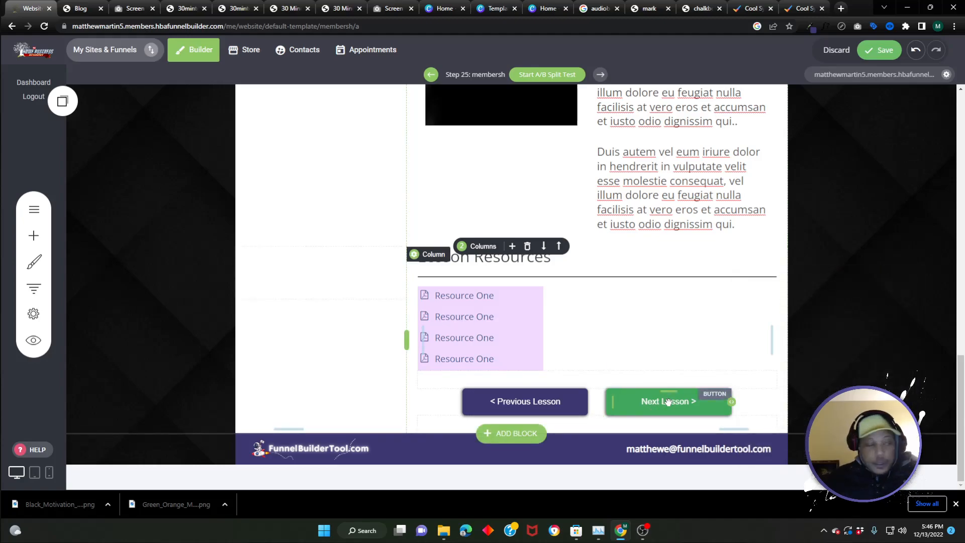
left_click(668, 402)
left_click(667, 375)
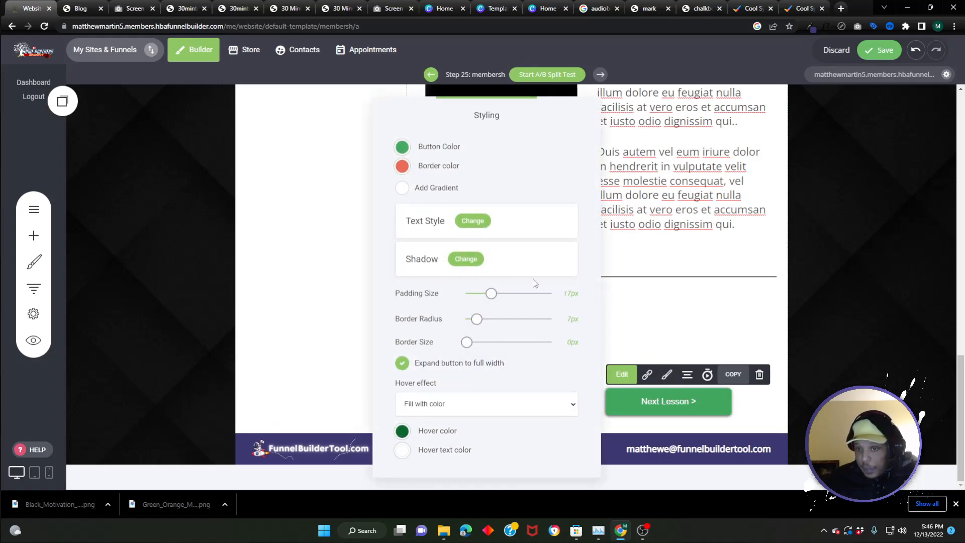
left_click(402, 147)
double_click(528, 225)
right_click(529, 224)
left_click(548, 276)
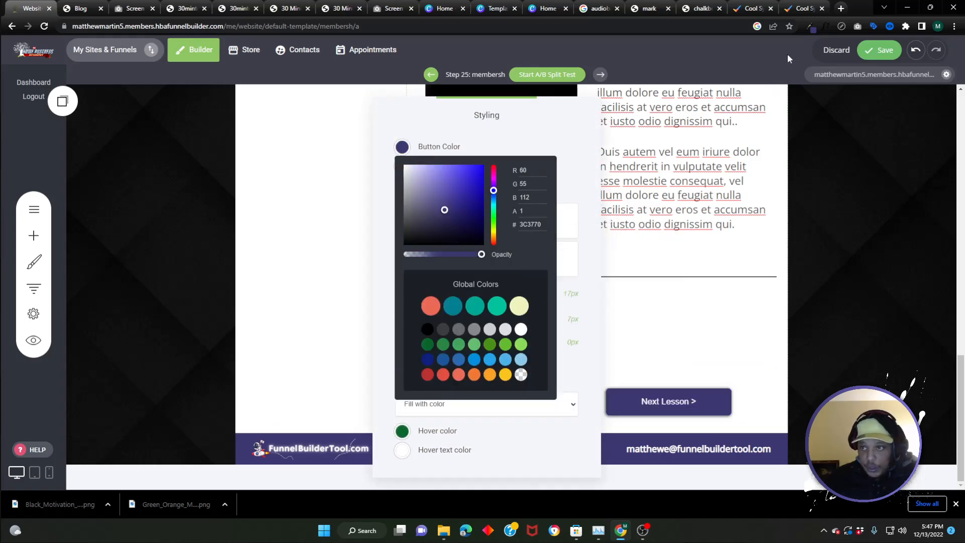
Clear the Eye Dropper's default palette history and pick a color from the page's dark background
left_click(813, 26)
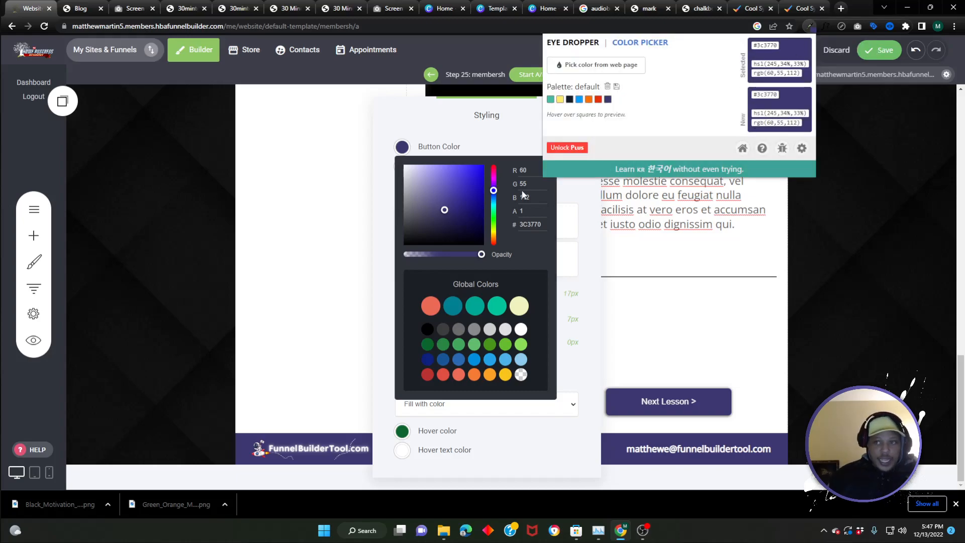
left_click(607, 87)
left_click(678, 111)
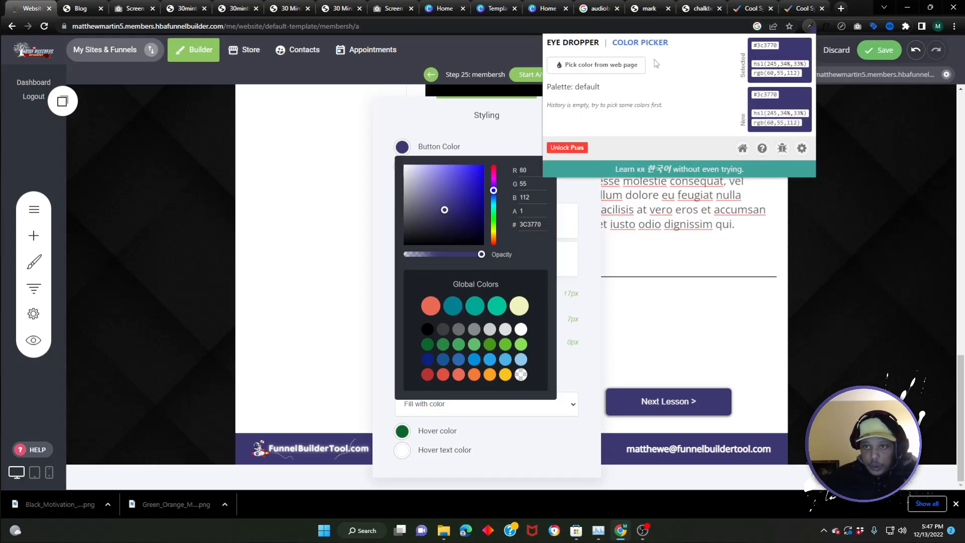
left_click(638, 65)
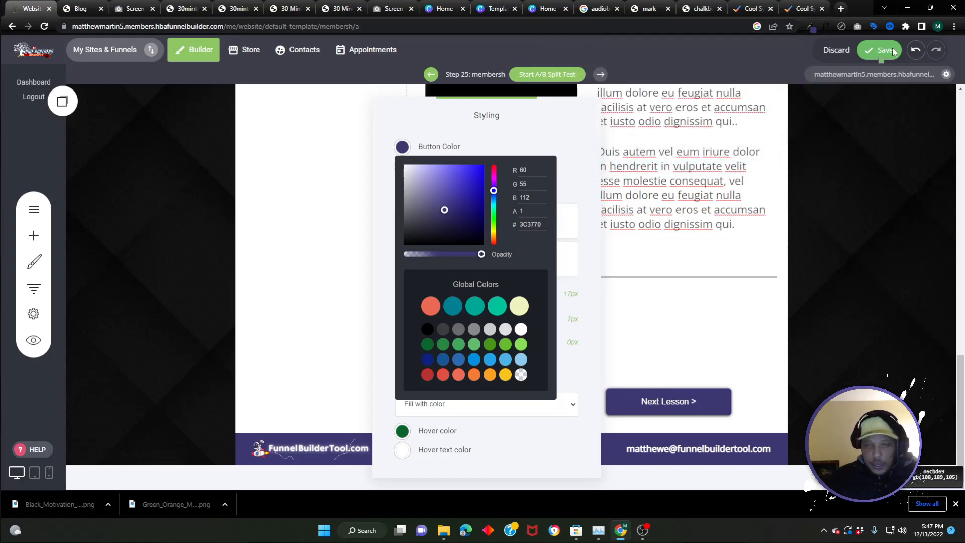
left_click(808, 227)
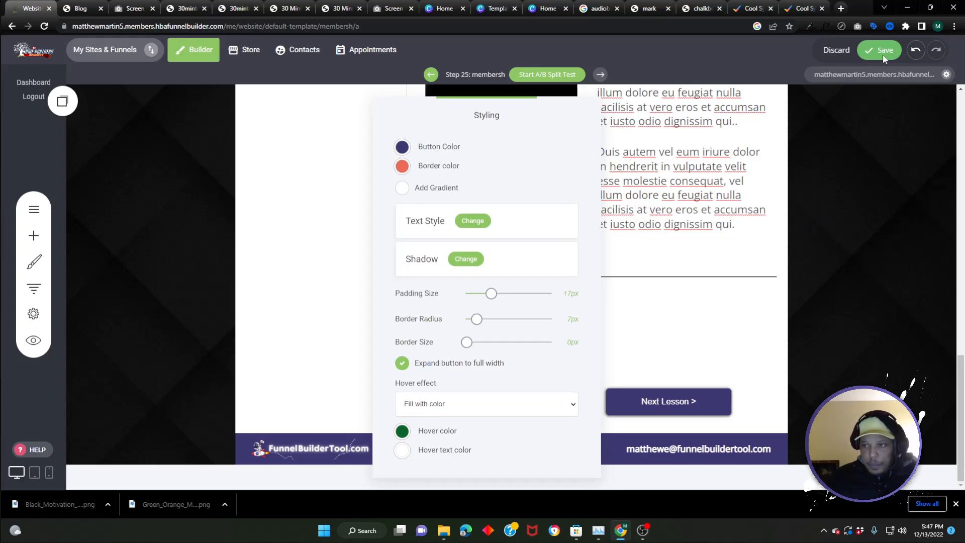
Save the page and slightly enlarge the logo image in the new footer
left_click(884, 59)
left_click(883, 51)
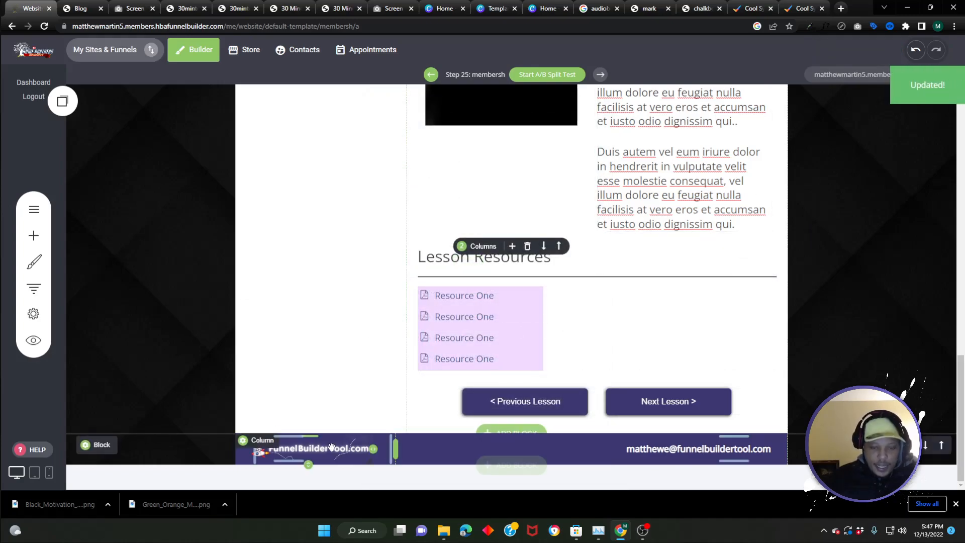
left_click_drag(373, 448, 380, 449)
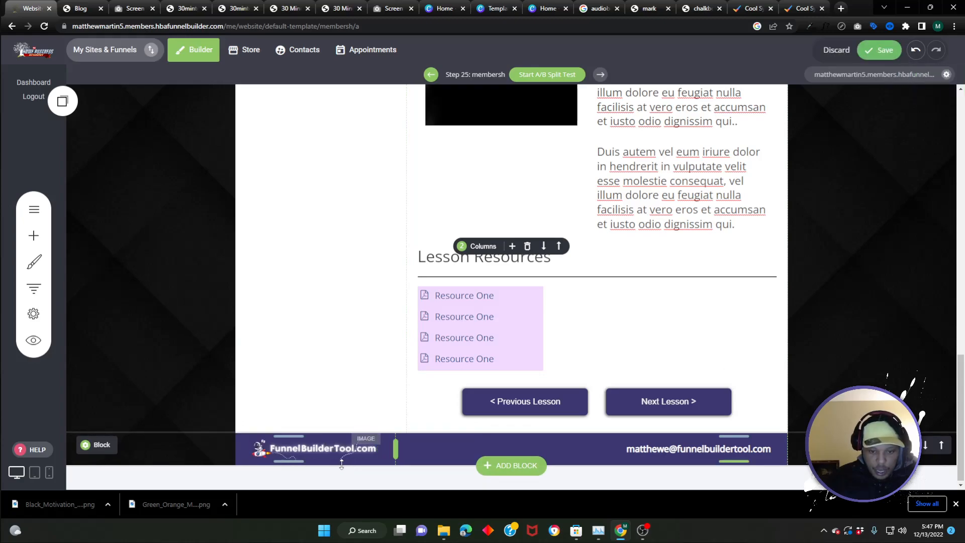
Enlarge the footer logo a little more by increasing its height and widening its column, and save the page
left_click_drag(314, 465, 319, 471)
left_click_drag(398, 450, 407, 454)
left_click_drag(324, 473, 326, 469)
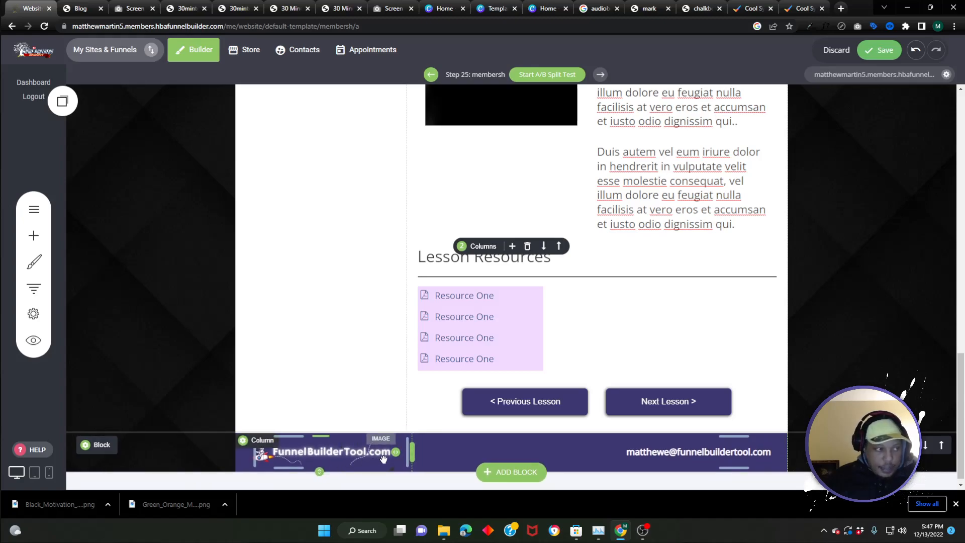
left_click(885, 51)
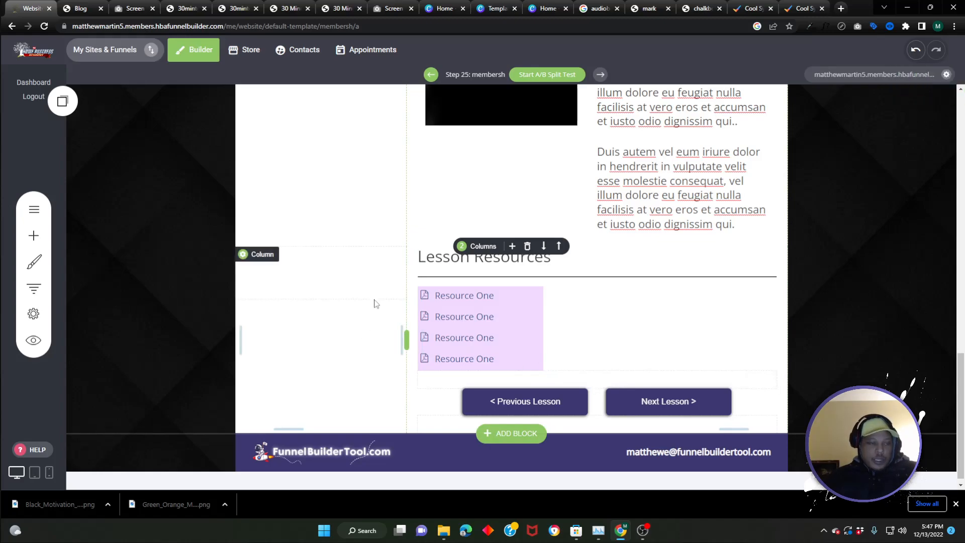
Widen the sidebar column slightly beside the main lesson content
scroll(284, 214, "up", 20)
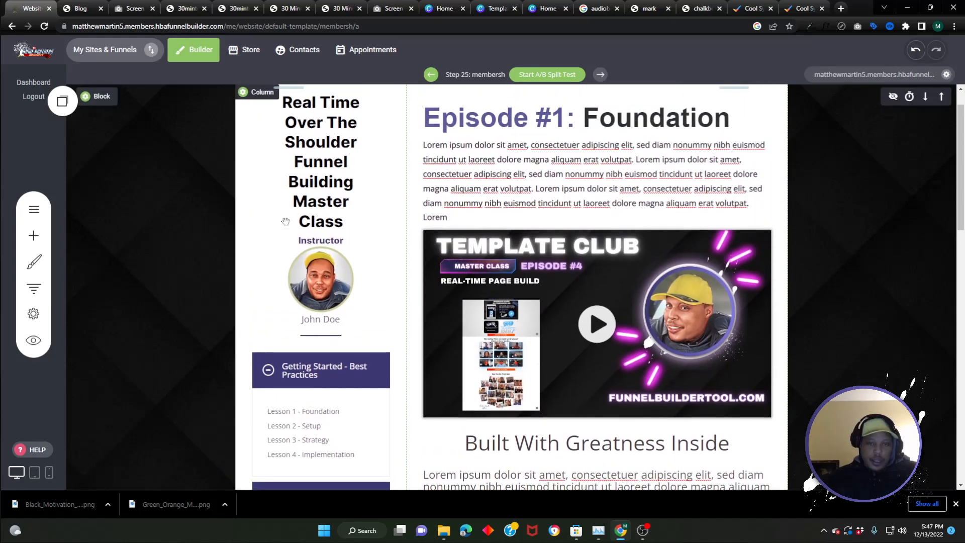
scroll(327, 228, "down", 5)
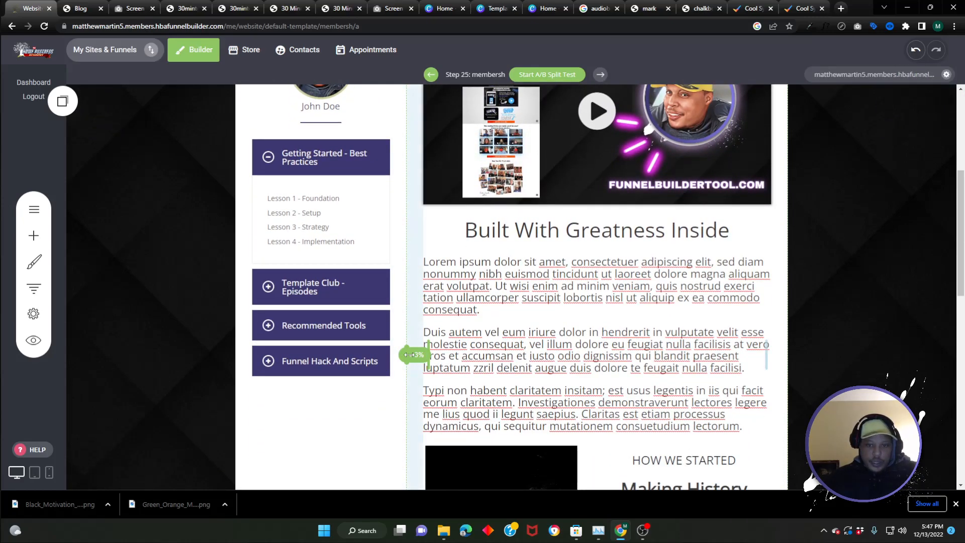
left_click_drag(406, 356, 413, 354)
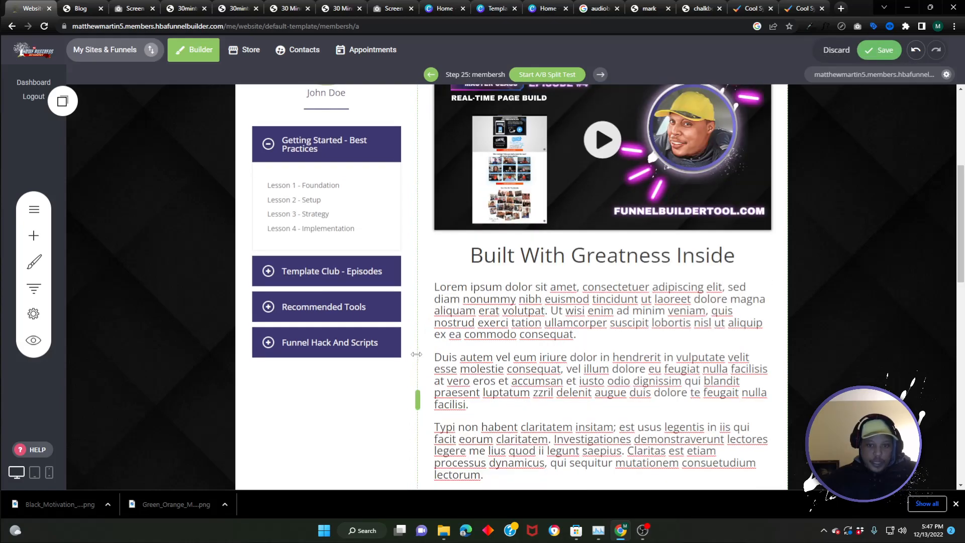
scroll(416, 354, "up", 5)
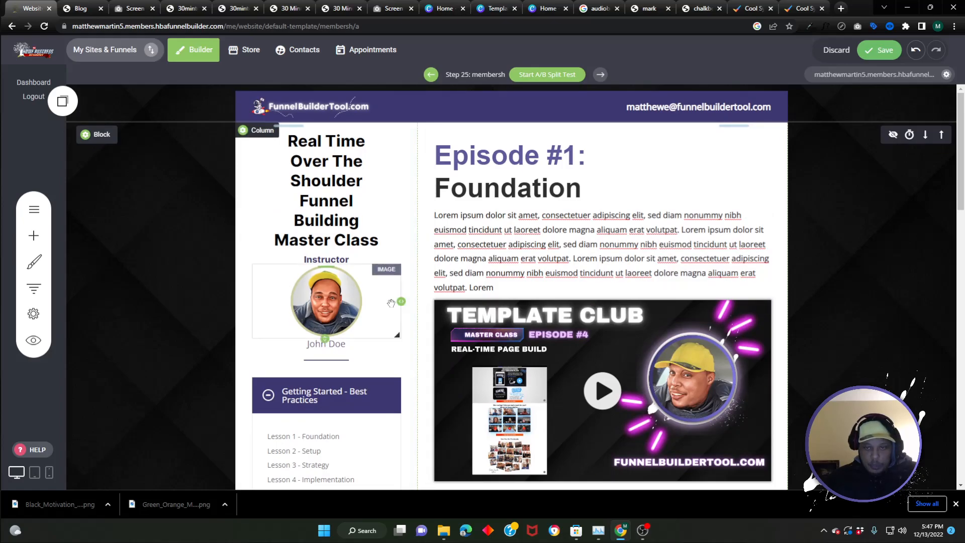
scroll(364, 246, "down", 5)
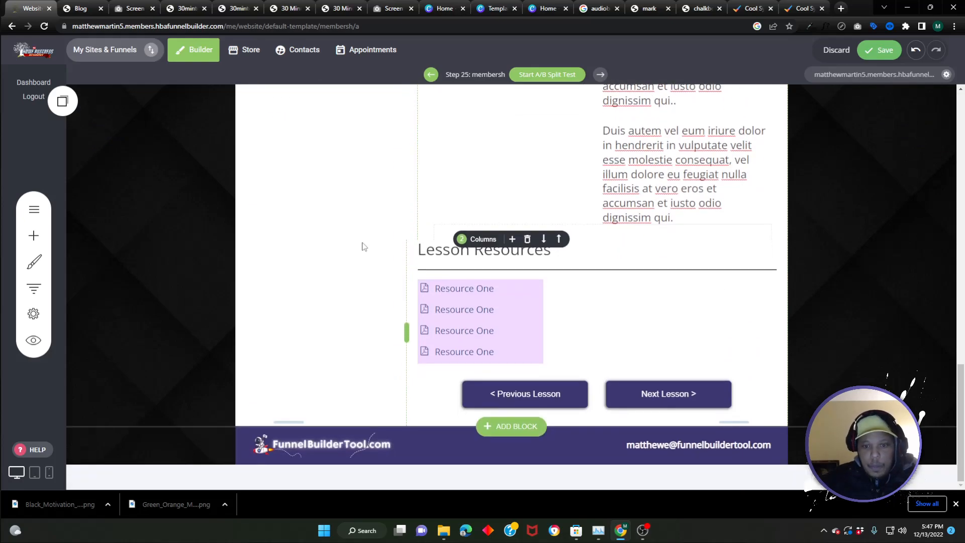
Give the main sidebar column a pale lavender background color, #F3F1FF, and save the page
scroll(362, 245, "up", 20)
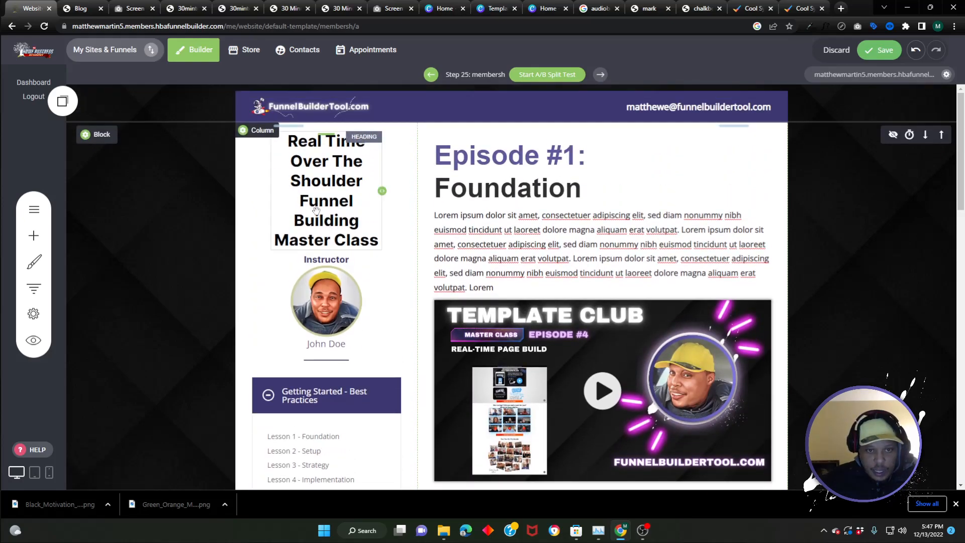
left_click(244, 131)
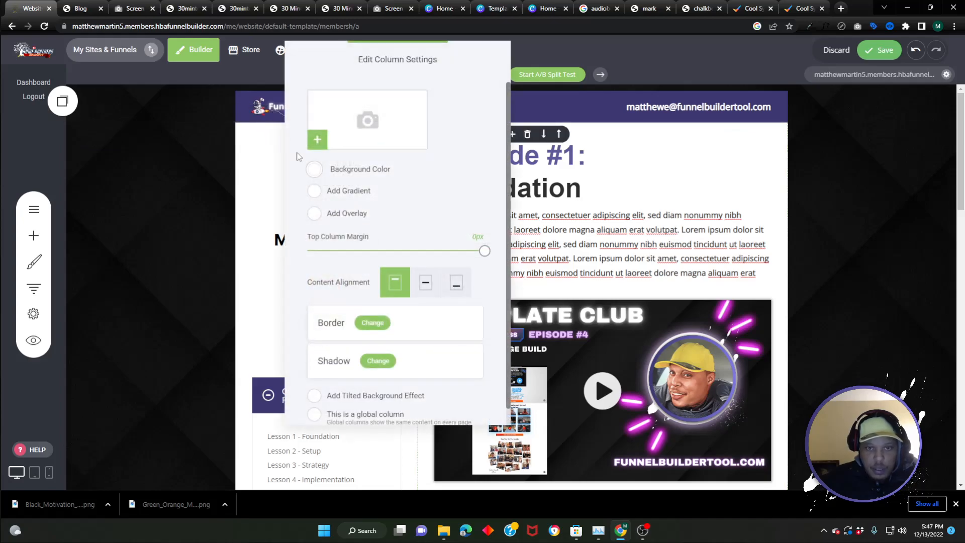
left_click(235, 151)
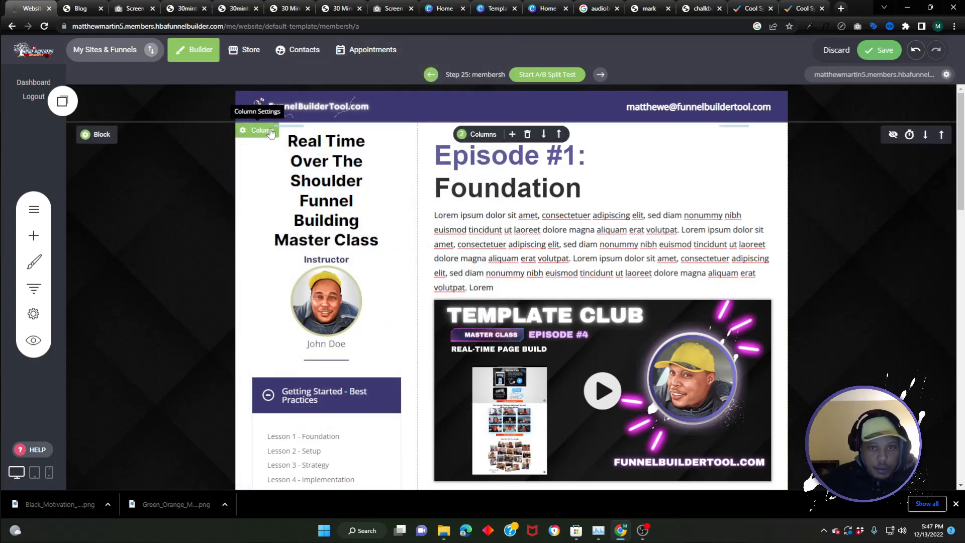
left_click(271, 133)
left_click(315, 170)
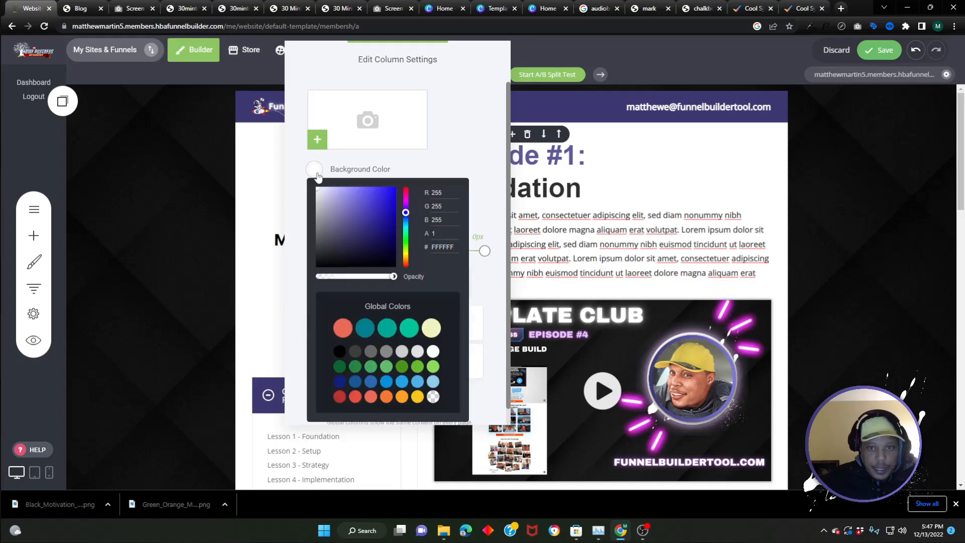
right_click(438, 247)
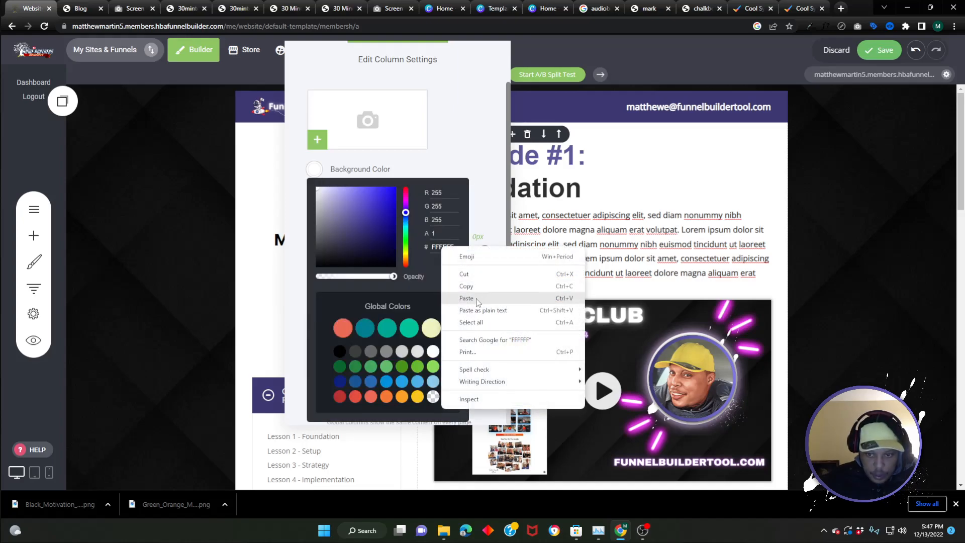
left_click(458, 301)
left_click(324, 189)
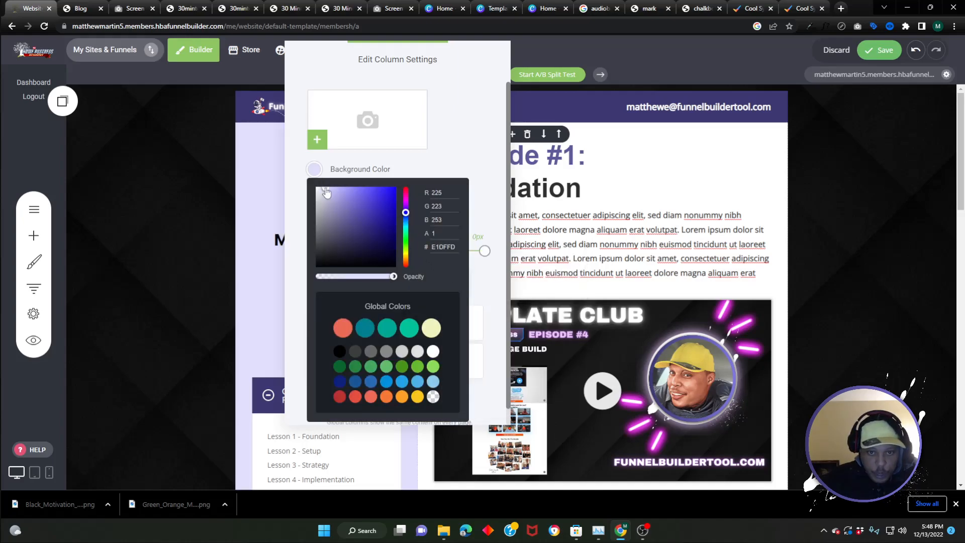
left_click_drag(324, 190, 317, 189)
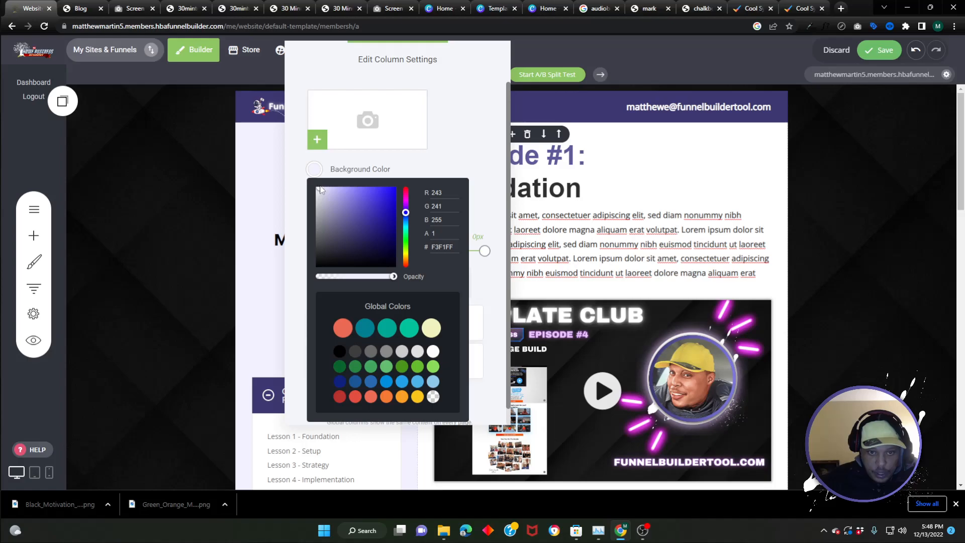
left_click(193, 204)
left_click(896, 52)
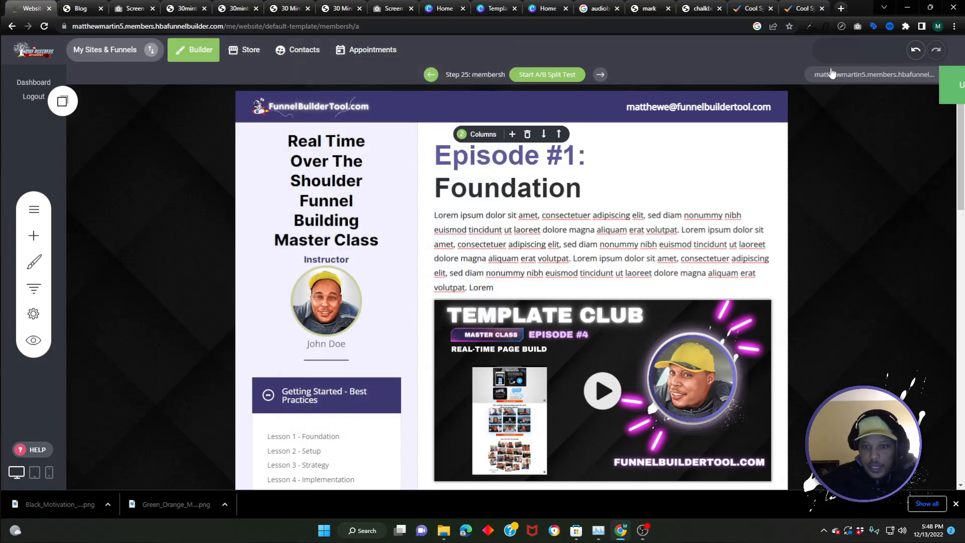
Copy the background color code from the main sidebar column's settings
scroll(560, 206, "down", 15)
scroll(564, 192, "down", 7)
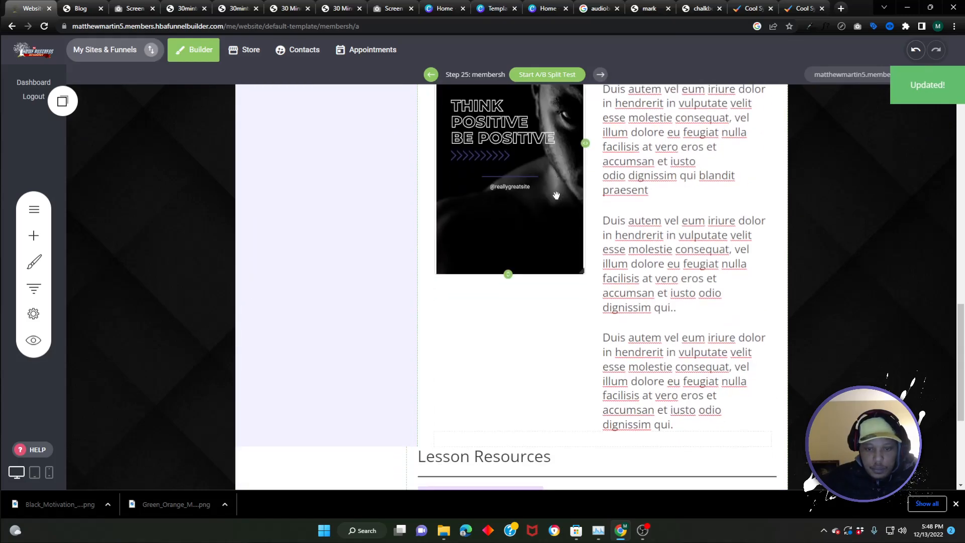
scroll(486, 190, "up", 20)
scroll(292, 104, "up", 5)
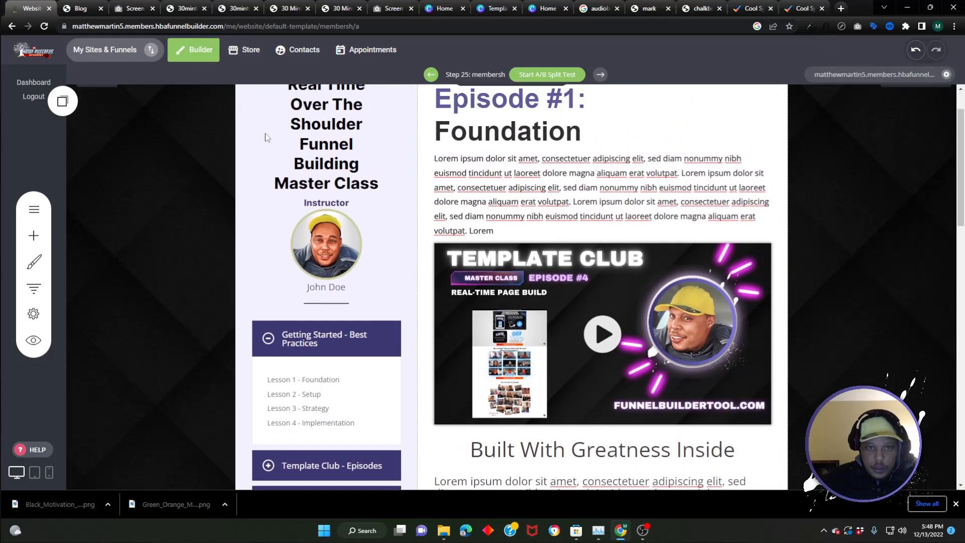
left_click(261, 143)
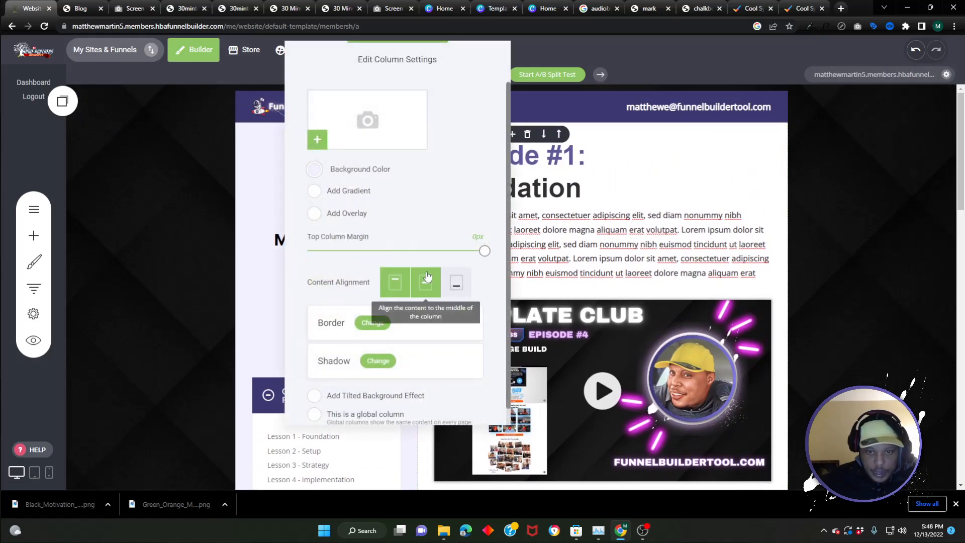
left_click(263, 182)
left_click(253, 137)
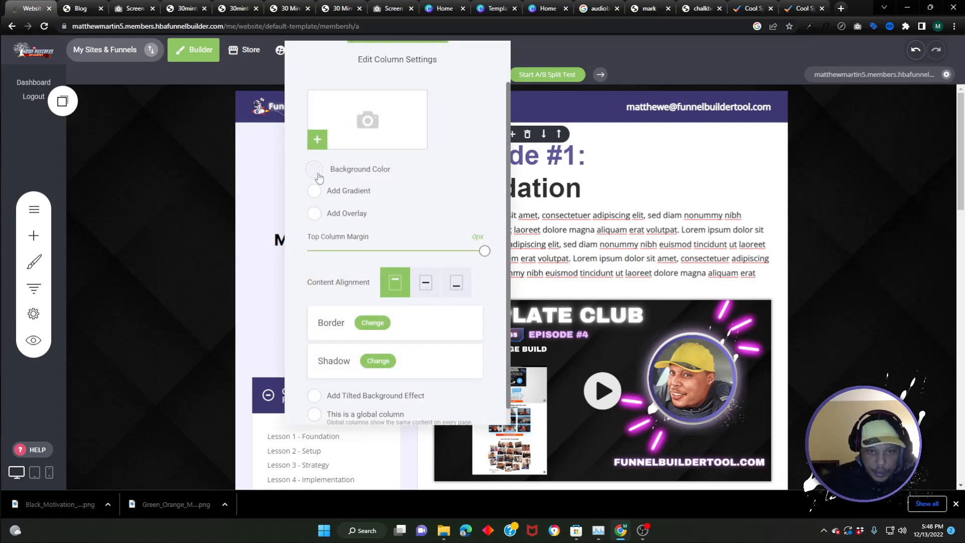
left_click(315, 170)
right_click(446, 249)
left_click(478, 291)
left_click(267, 209)
Apply the copied lavender background color to the empty column beside Lesson Resources, and save the page
scroll(269, 221, "down", 10)
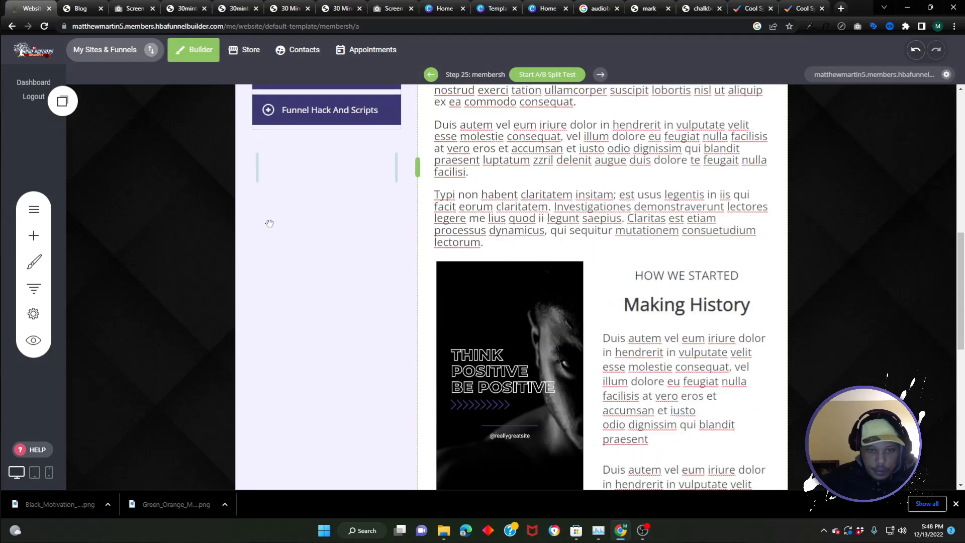
left_click(256, 247)
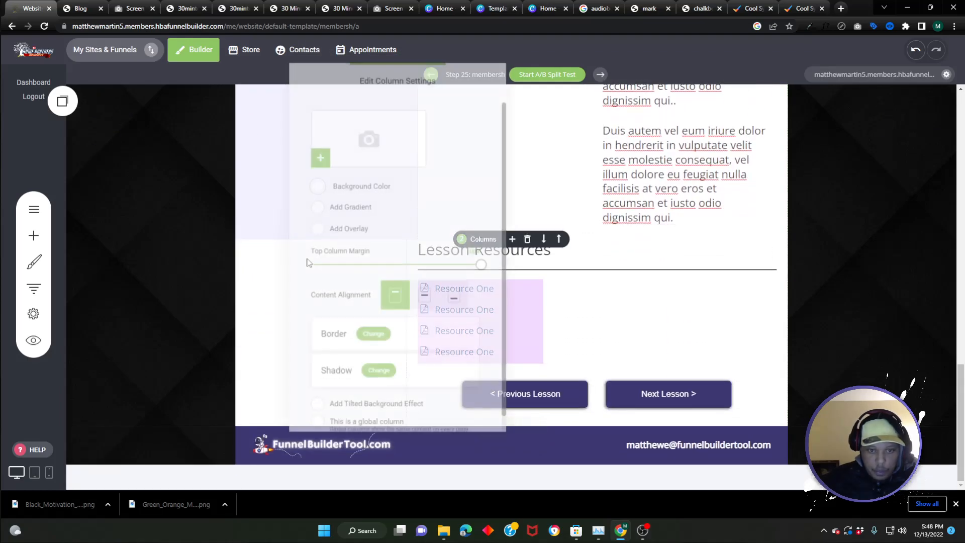
left_click(315, 184)
double_click(442, 261)
right_click(441, 260)
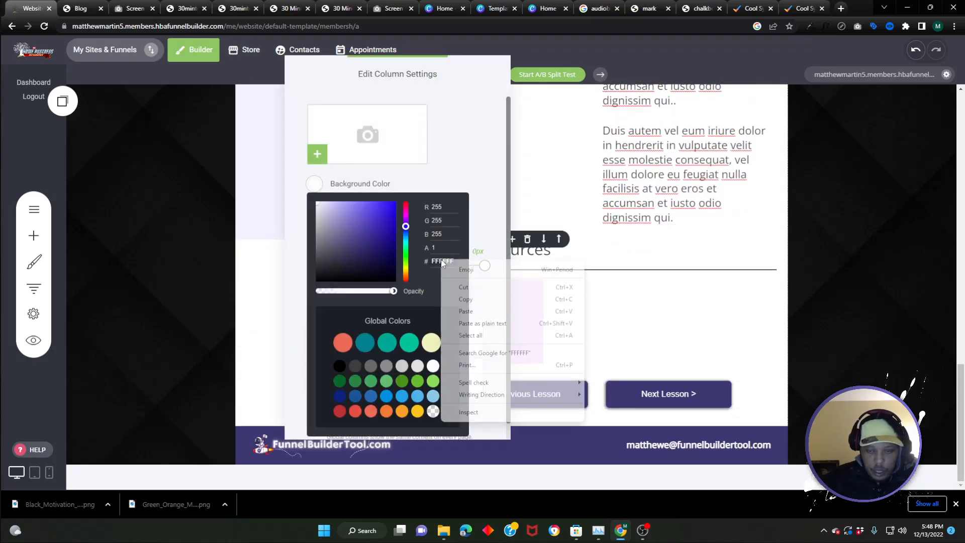
left_click(475, 314)
left_click(170, 246)
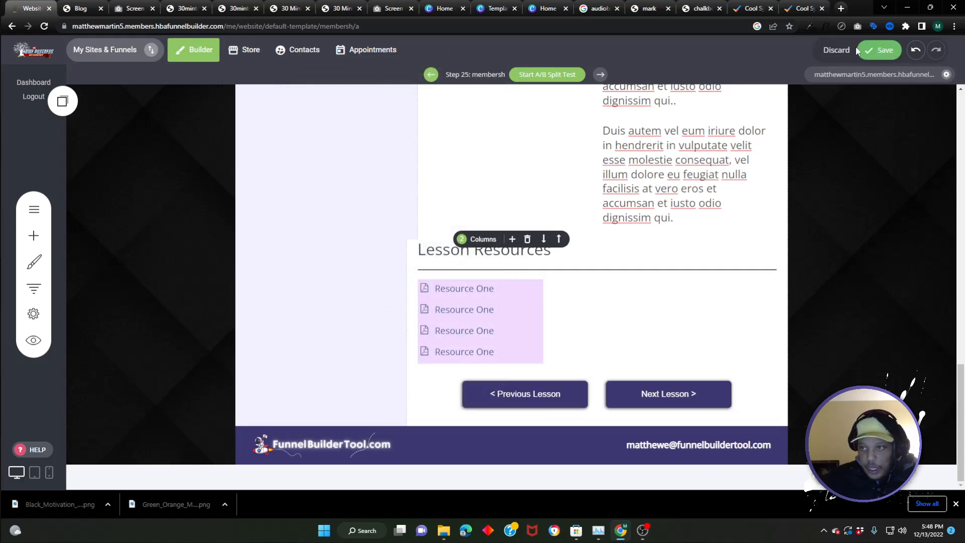
left_click(861, 50)
Add a code widget near the lesson buttons with the style rule .grid-content{max-width: 1400px !important;} and save the page
left_click(34, 235)
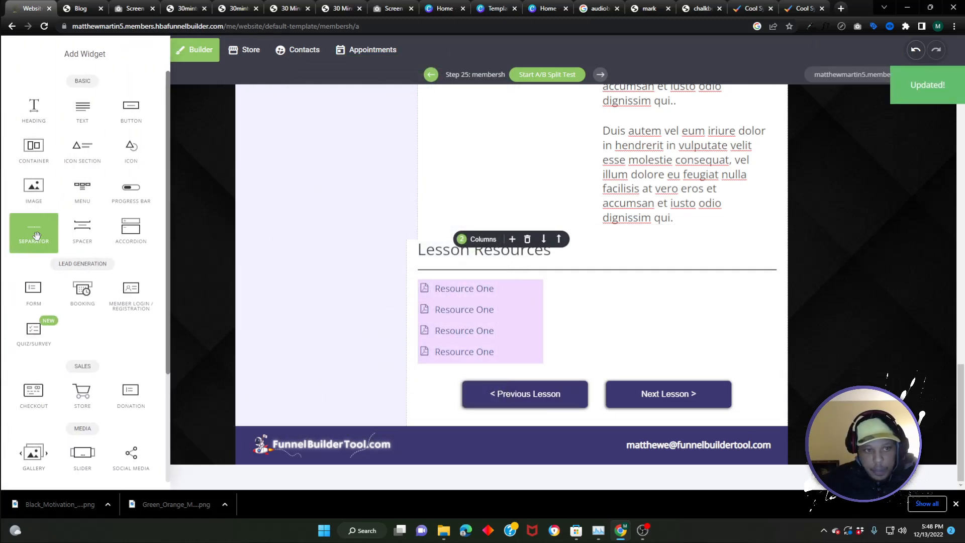
scroll(90, 306, "down", 3)
left_click_drag(35, 409, 540, 402)
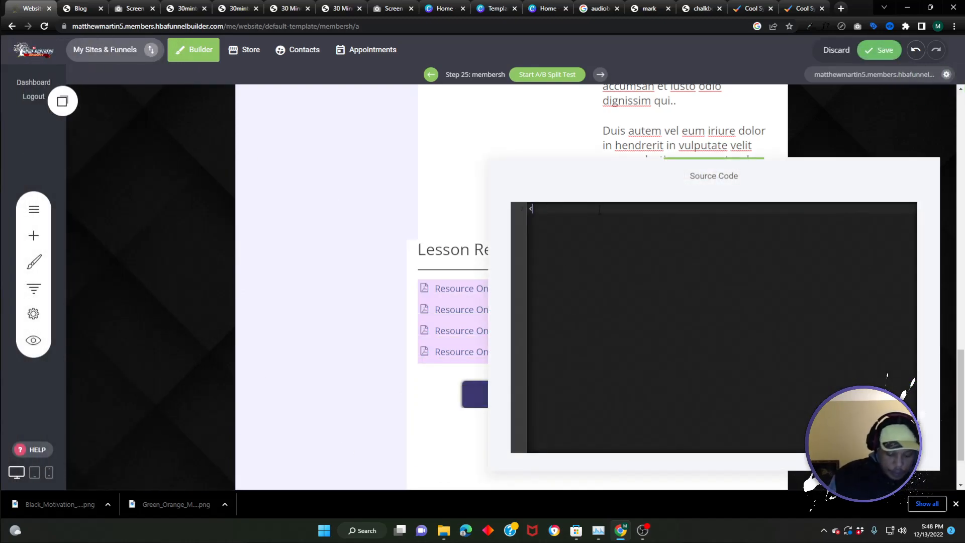
type("<style>")
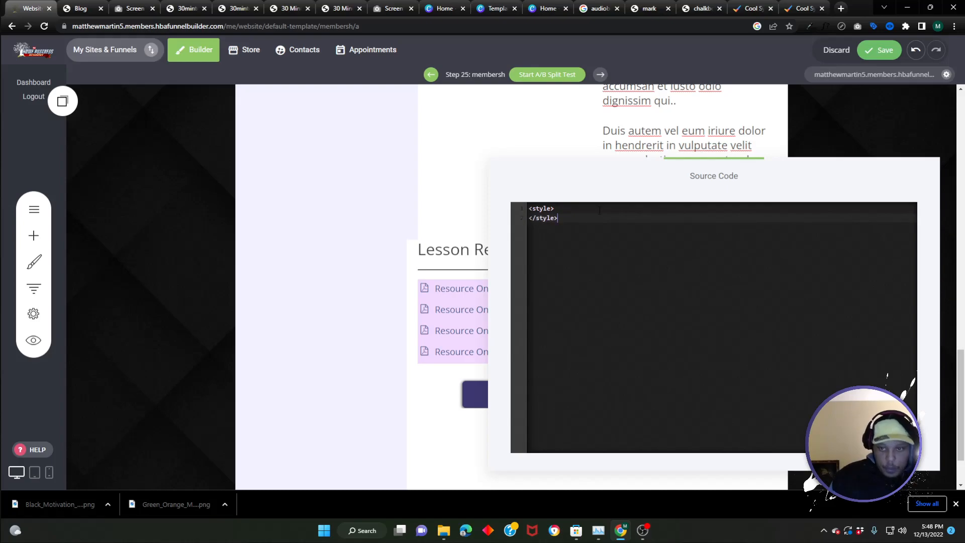
key("Return")
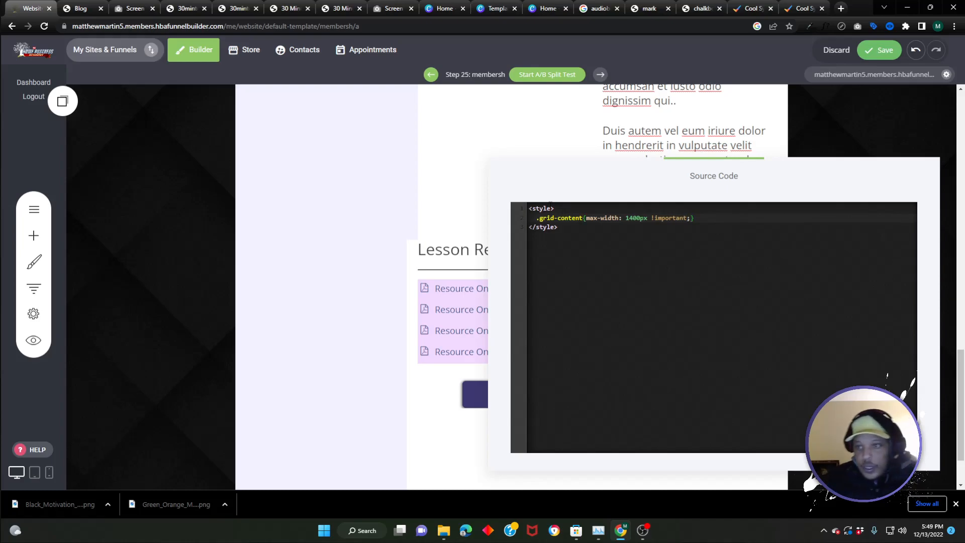
left_click(238, 231)
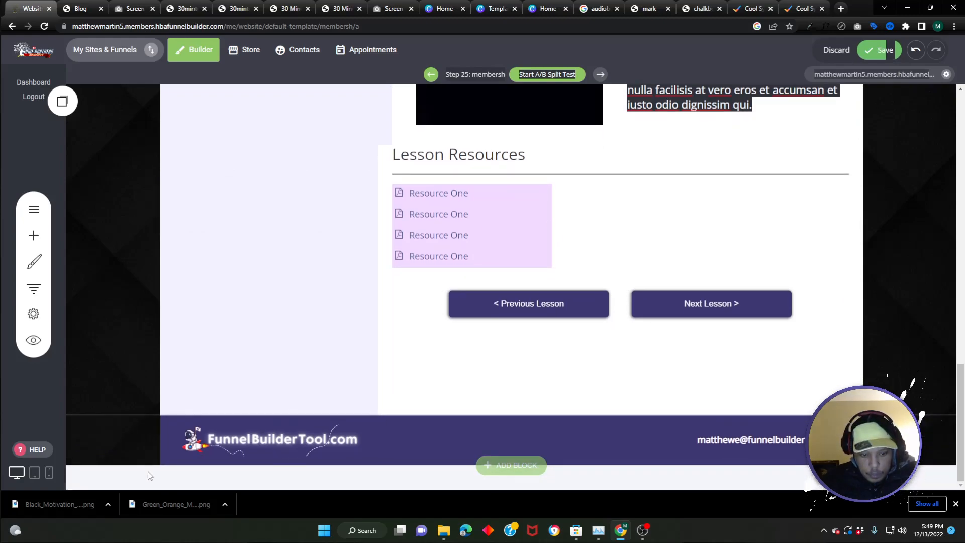
scroll(180, 286, "up", 5)
scroll(179, 269, "up", 10)
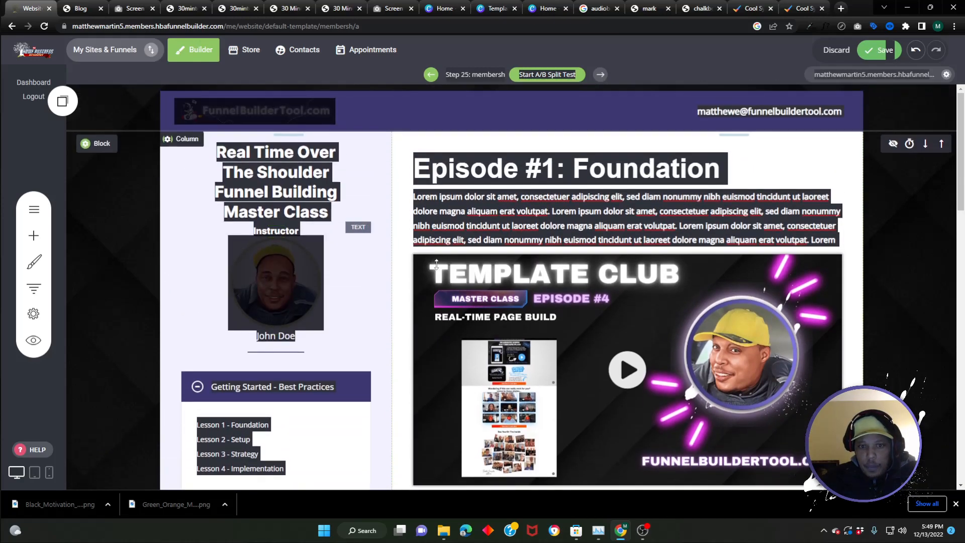
left_click(463, 214)
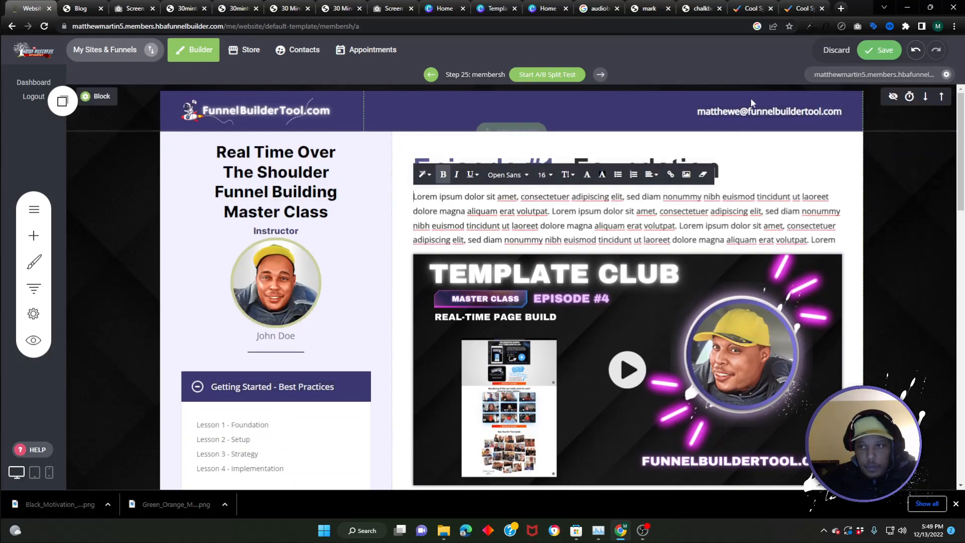
left_click(880, 50)
Switch to the mobile layout, enable Stretched for the header block, and save the page
scroll(562, 188, "down", 15)
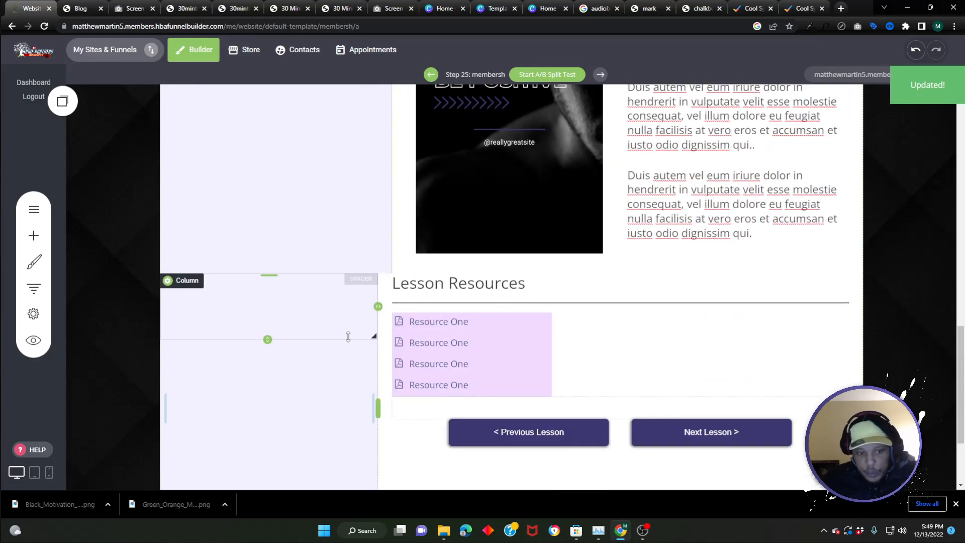
left_click(48, 472)
scroll(524, 234, "up", 10)
scroll(524, 234, "down", 6)
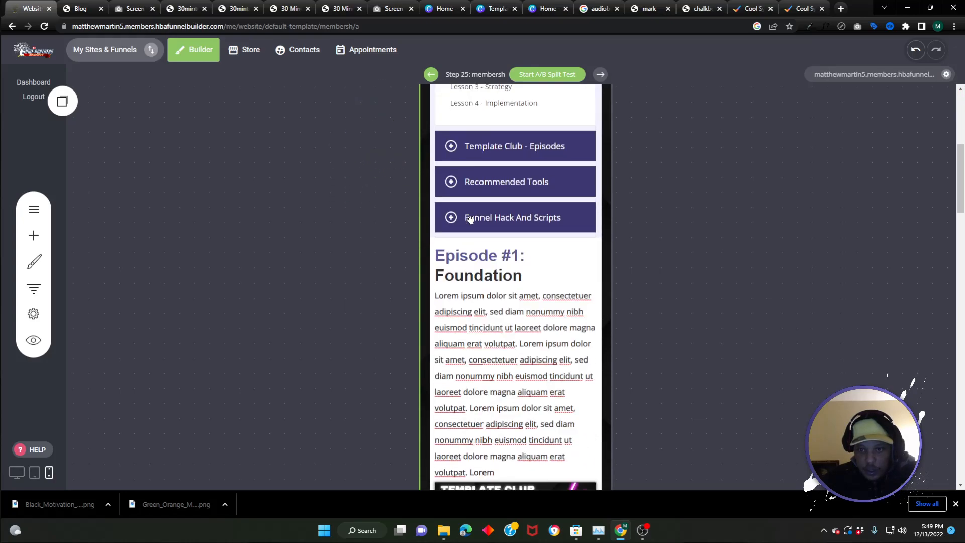
scroll(474, 223, "up", 7)
scroll(473, 223, "down", 1)
scroll(473, 212, "up", 1)
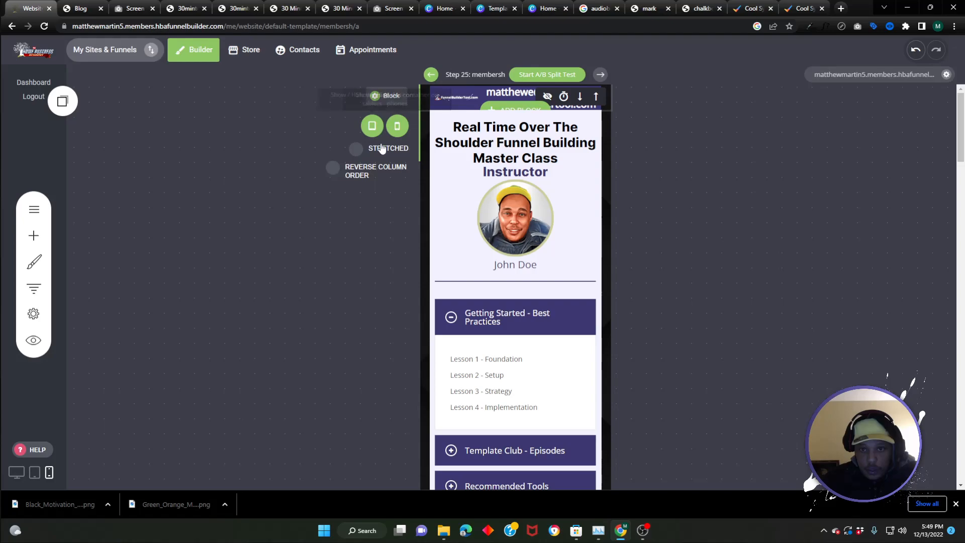
left_click(363, 151)
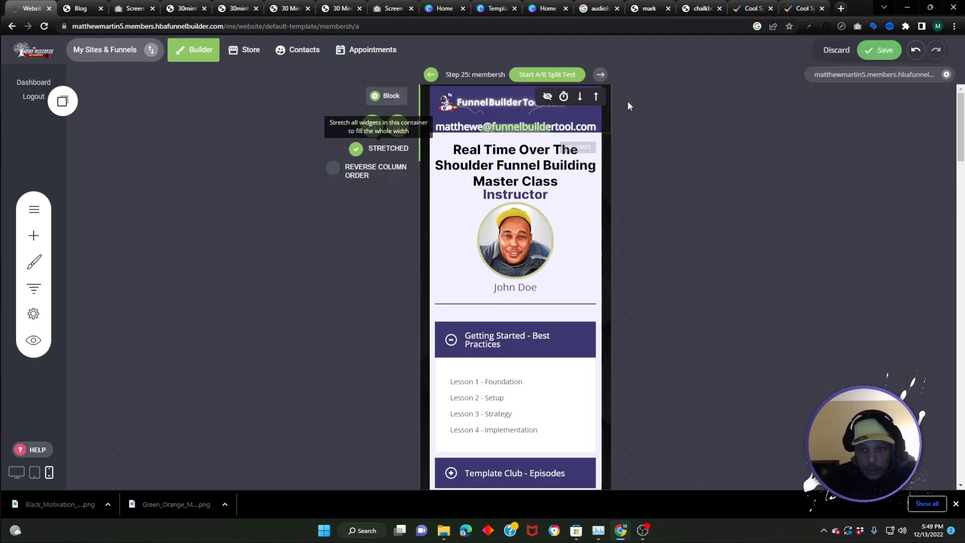
left_click(879, 51)
scroll(388, 305, "down", 8)
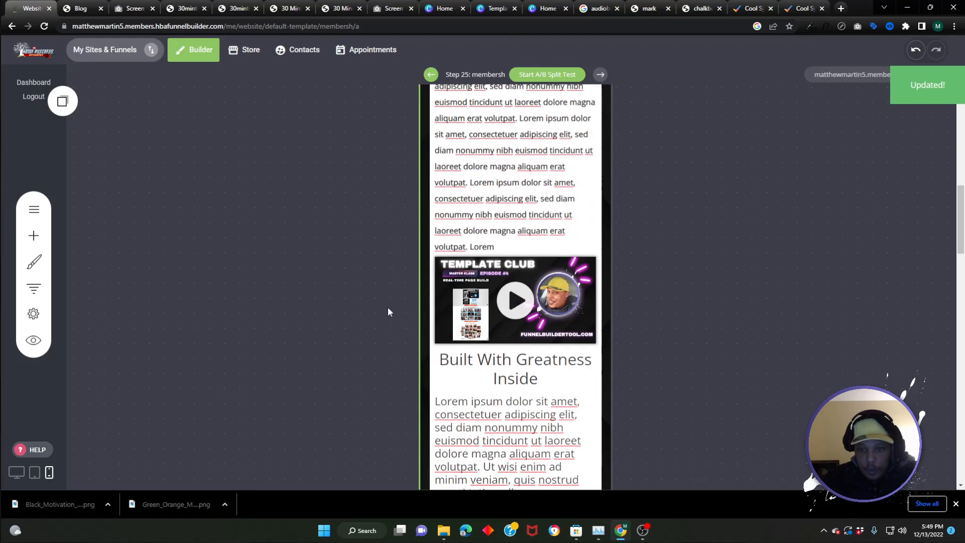
Try reversing the column order of the header block in the mobile layout, and save the page
scroll(399, 303, "up", 6)
scroll(417, 301, "up", 3)
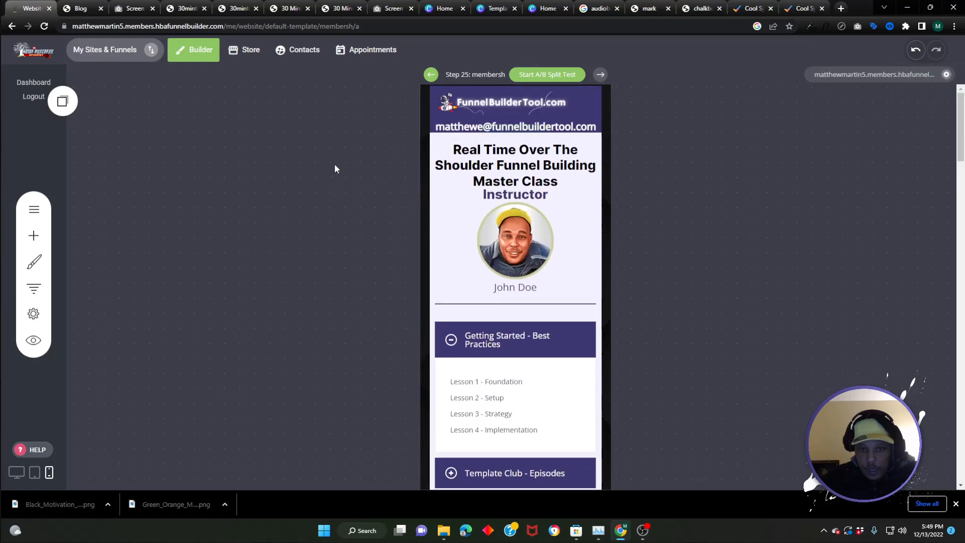
mouse_move(383, 136)
left_click(333, 168)
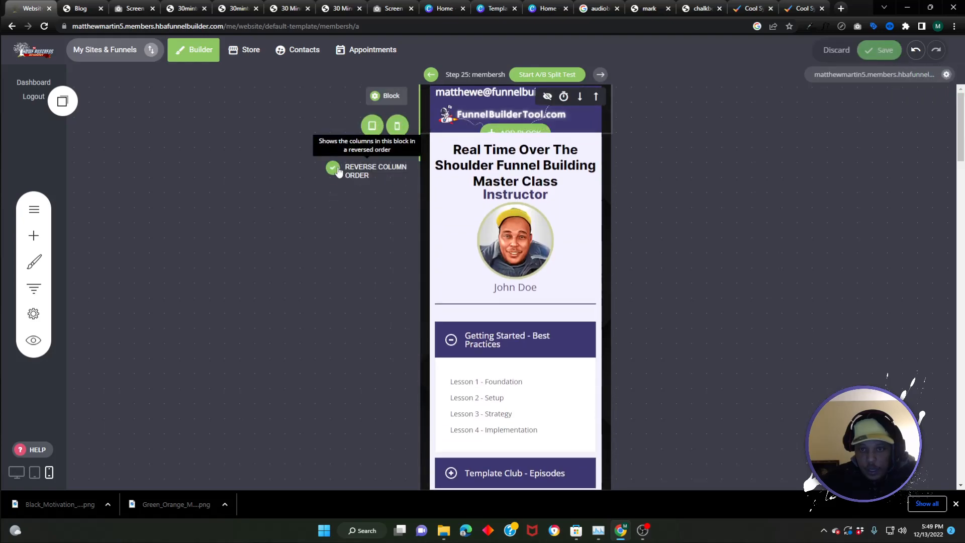
left_click(878, 50)
Examine the mobile layout from the lesson content through Lesson Resources, the lesson buttons and the footer
scroll(553, 246, "down", 20)
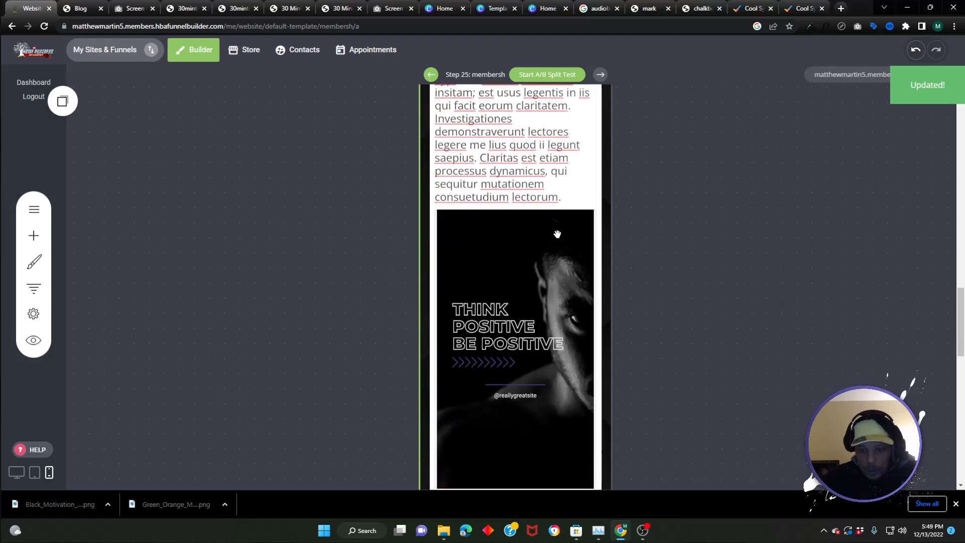
scroll(553, 247, "down", 5)
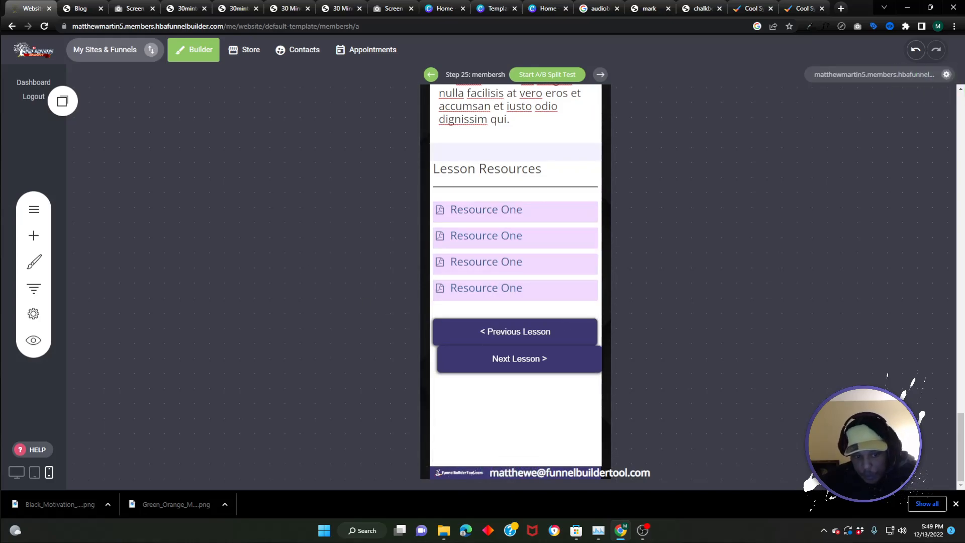
scroll(533, 174, "up", 10)
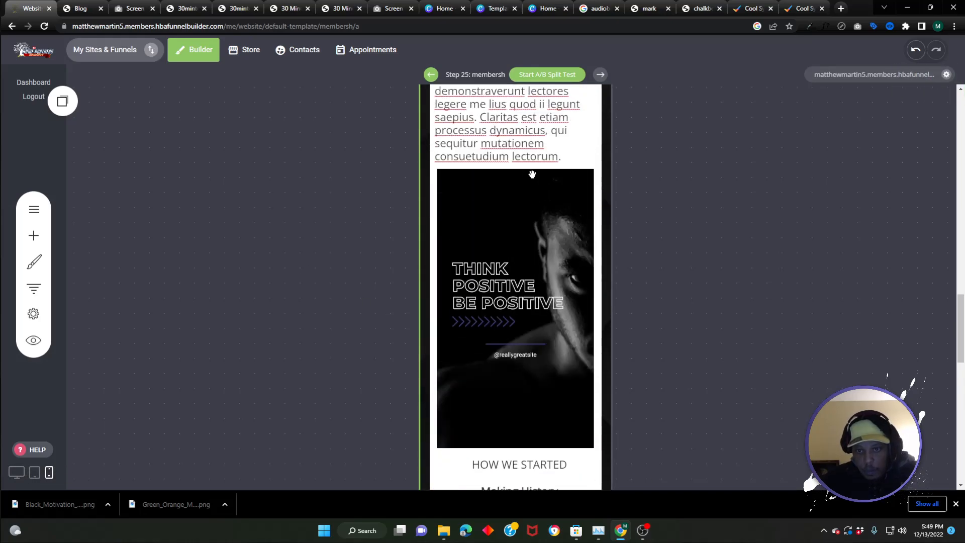
scroll(533, 174, "up", 5)
scroll(532, 335, "down", 10)
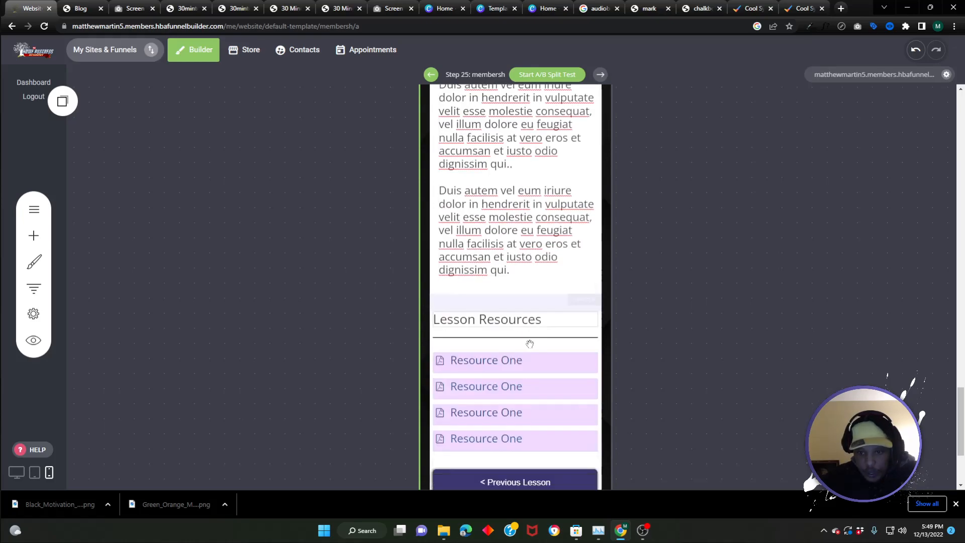
scroll(532, 335, "down", 3)
scroll(491, 402, "up", 8)
scroll(471, 166, "up", 15)
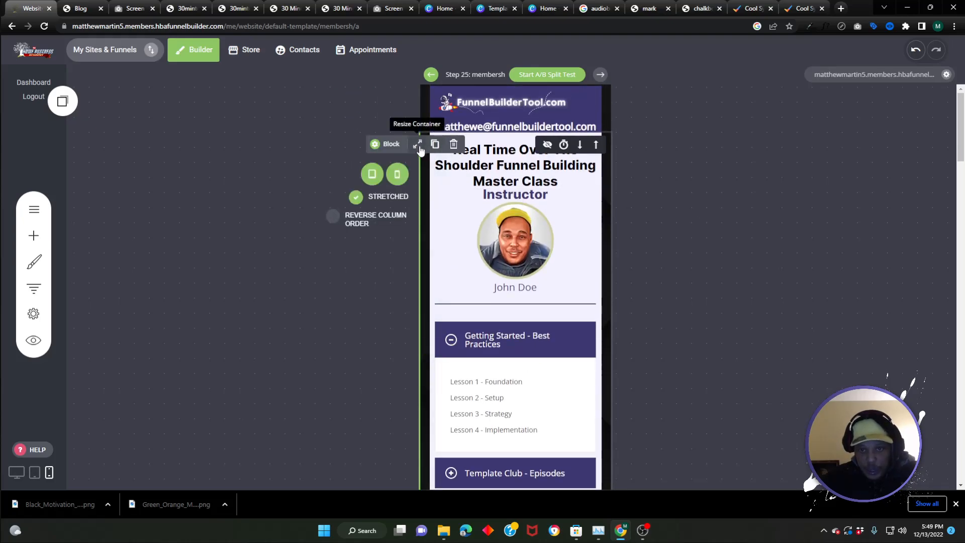
Set the container width of the block with the sidebar and lesson content to Full-Width, and save the page
left_click(418, 146)
left_click(519, 185)
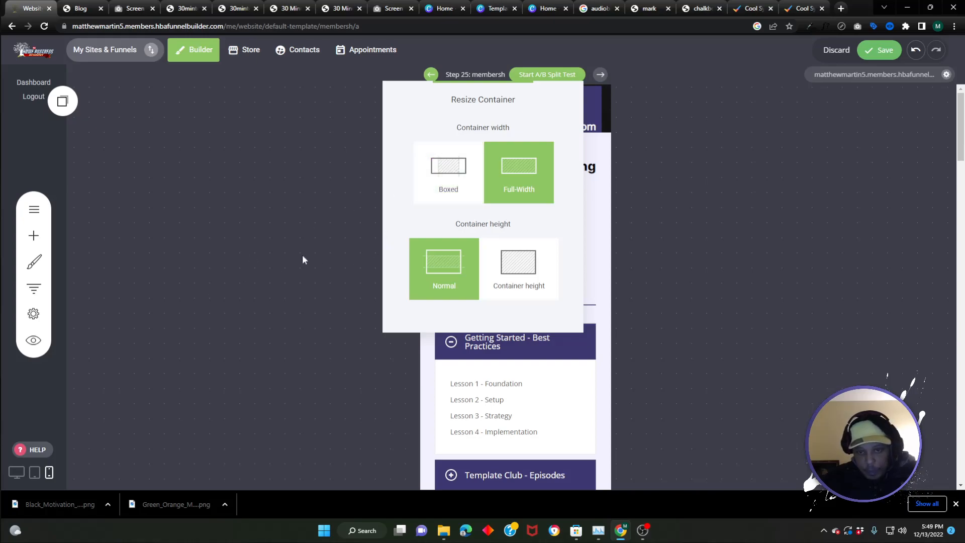
left_click(865, 55)
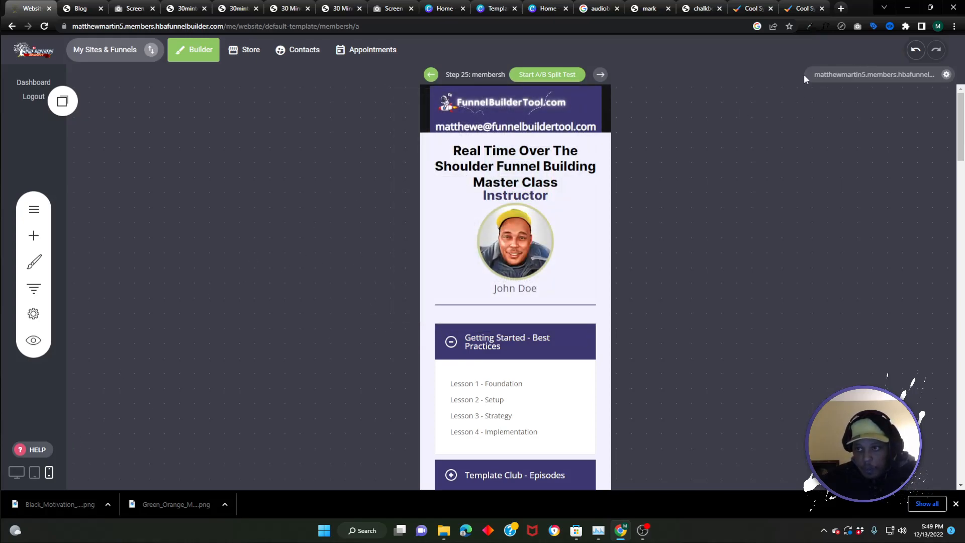
Check the full-width block in the desktop layout, save the page, and return to the mobile layout
left_click(16, 473)
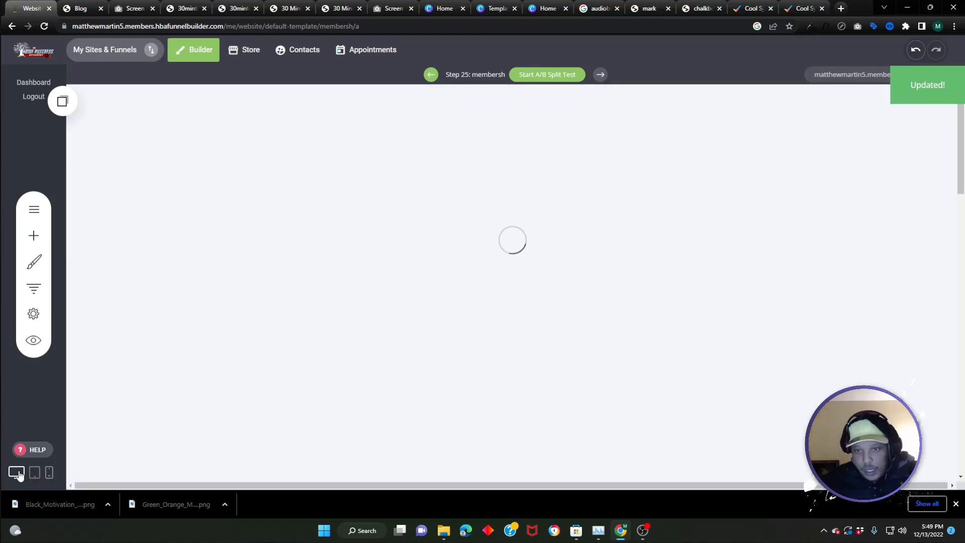
scroll(263, 300, "up", 1)
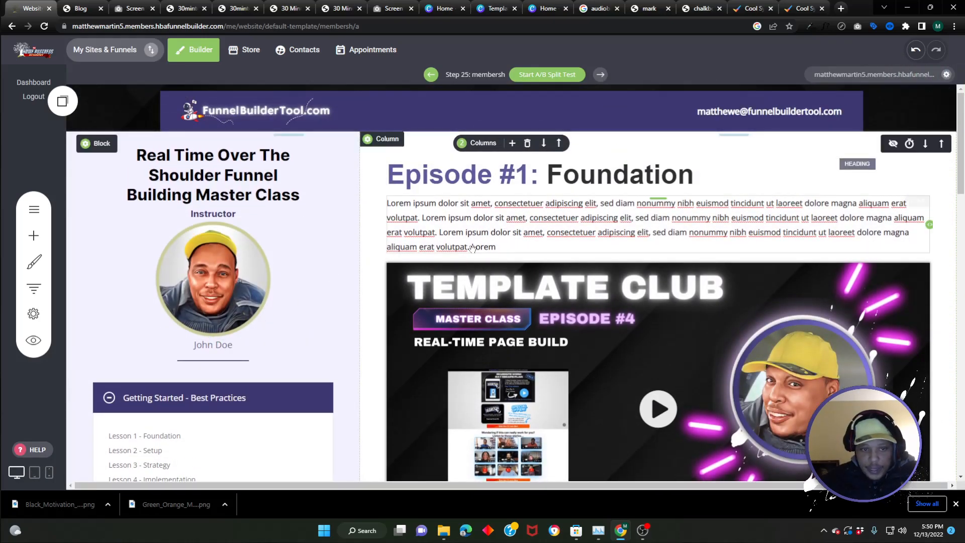
scroll(516, 221, "down", 2)
scroll(516, 220, "up", 2)
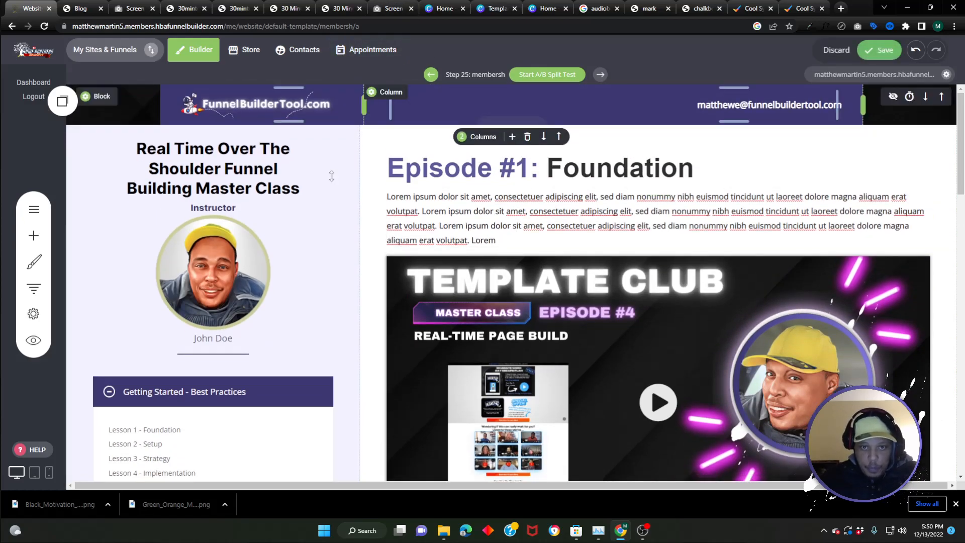
left_click(50, 473)
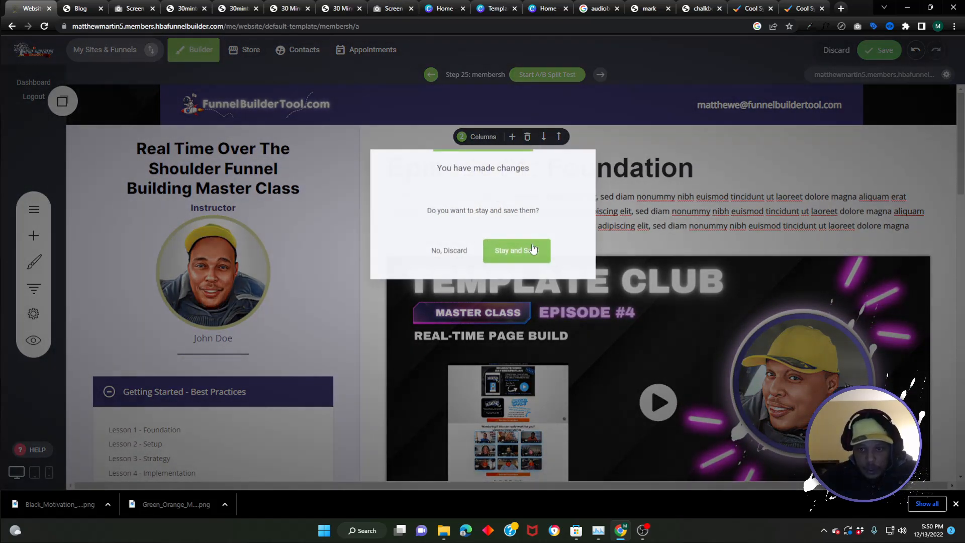
left_click(527, 250)
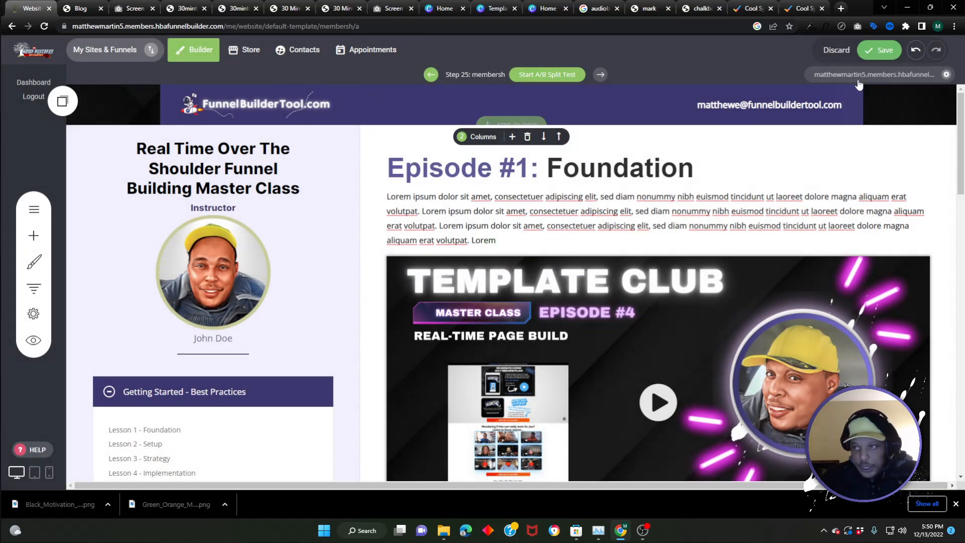
left_click(879, 49)
left_click(49, 473)
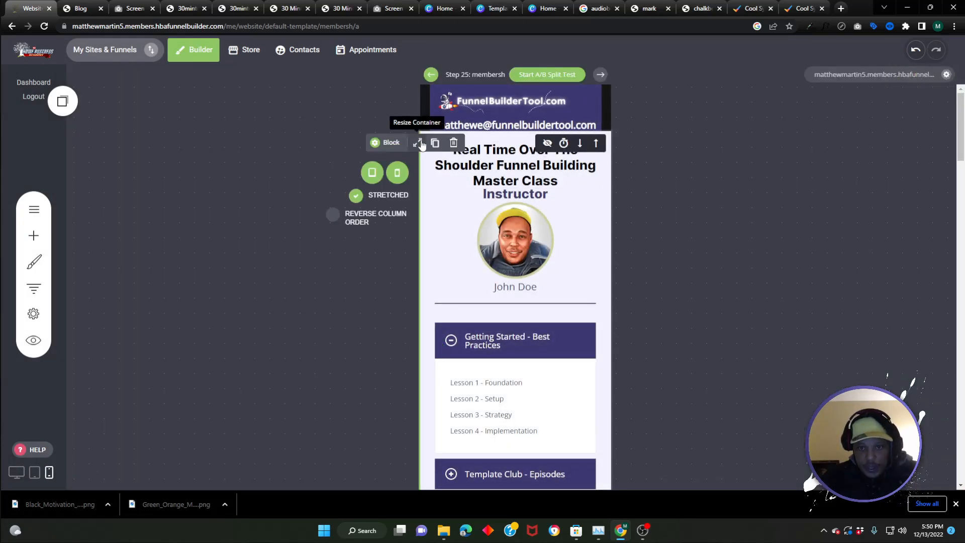
Return the container width of the sidebar and lesson content block to Boxed in the mobile layout
left_click(417, 143)
left_click(474, 172)
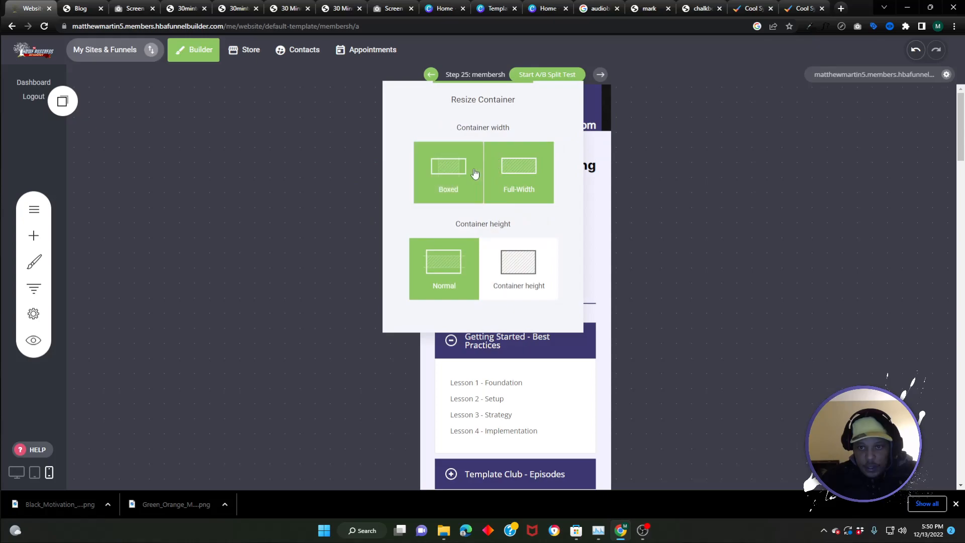
left_click(308, 207)
Add the rule .grid-content{width: 100%;} to the code widget below the lesson buttons, save the page, and check the mobile layout
scroll(473, 248, "down", 20)
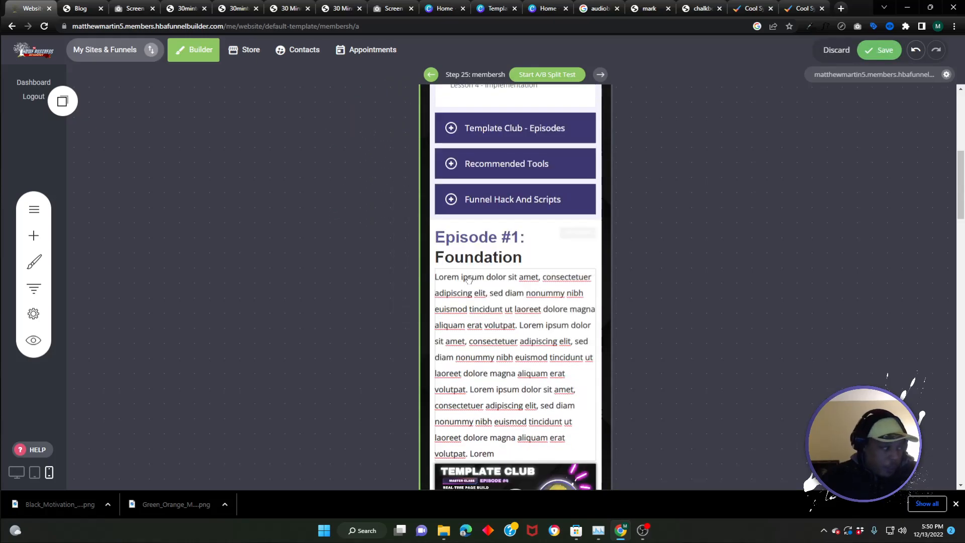
scroll(456, 346, "down", 5)
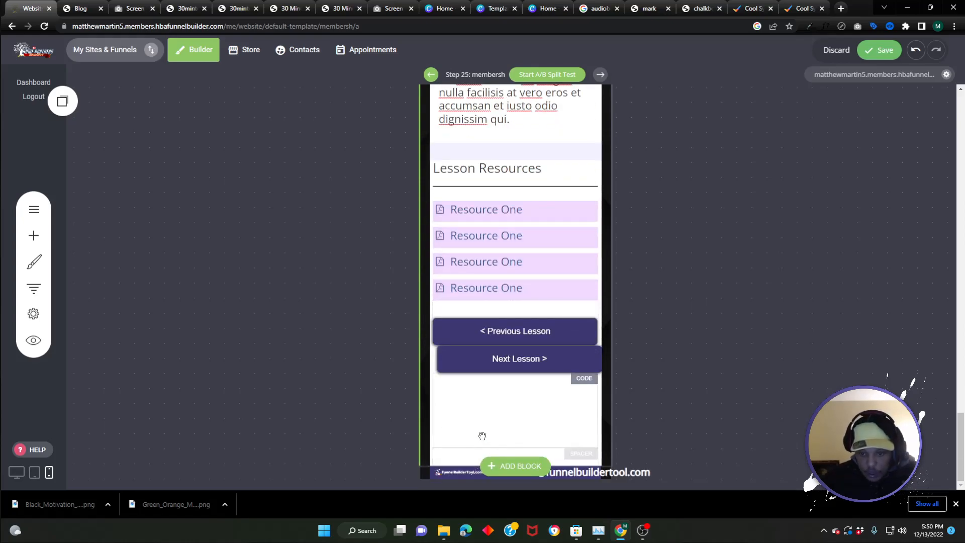
mouse_move(465, 374)
left_click(458, 358)
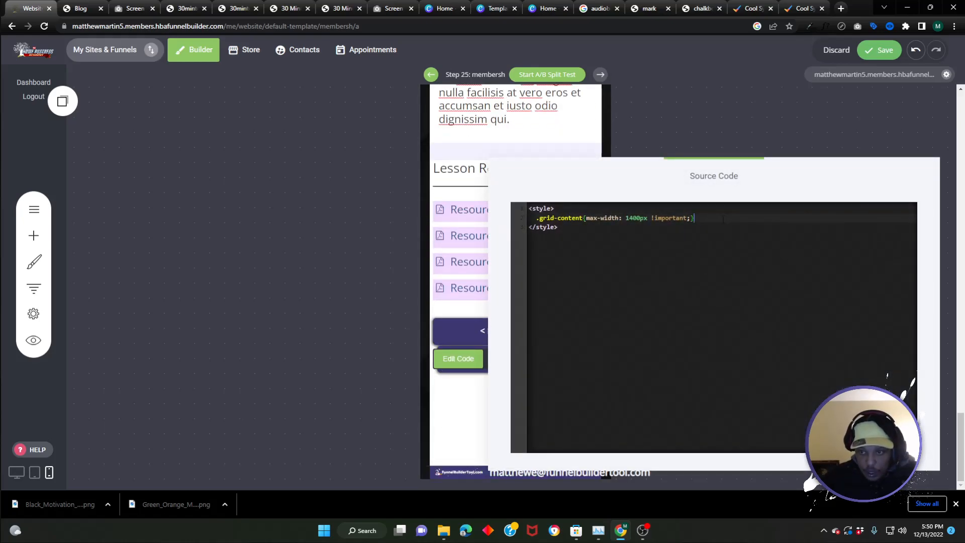
key("Return")
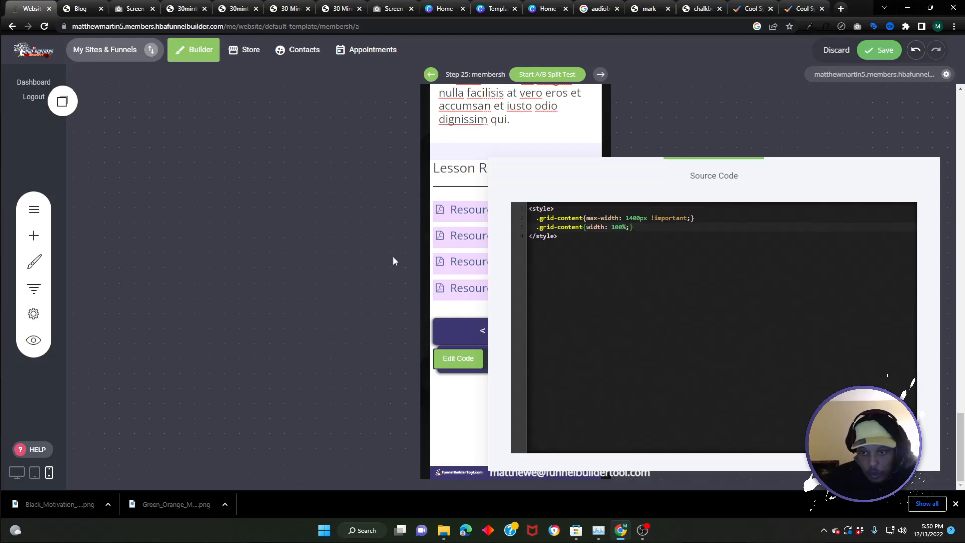
left_click(294, 204)
left_click(865, 50)
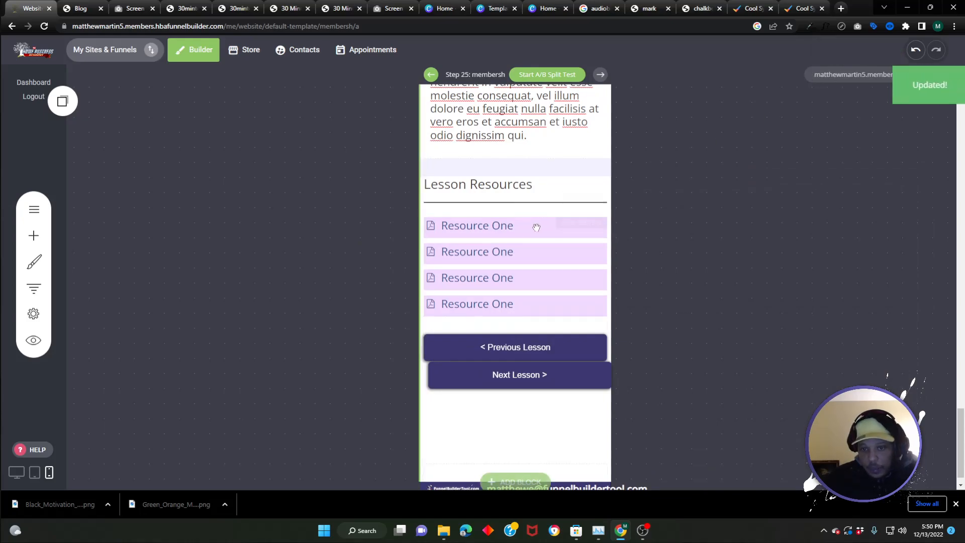
scroll(539, 226, "up", 15)
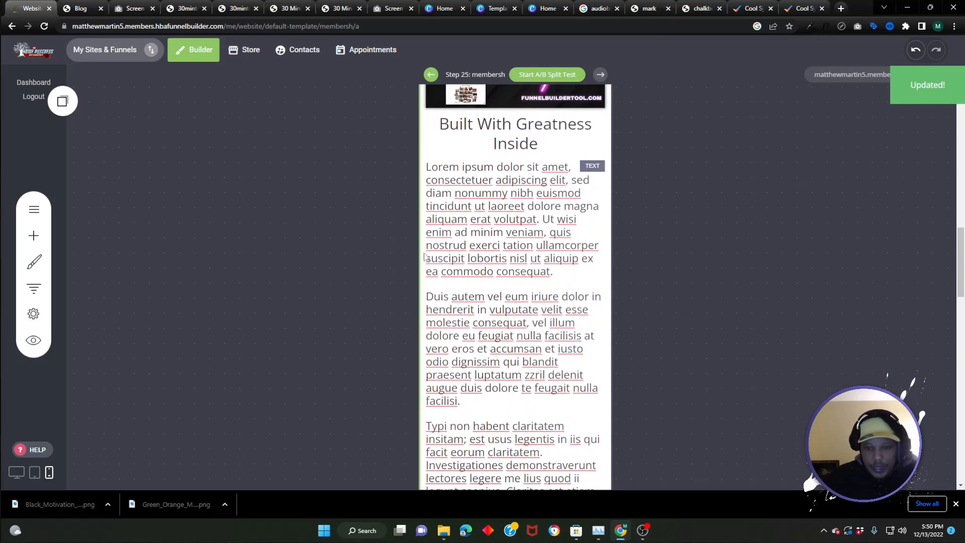
scroll(425, 256, "up", 10)
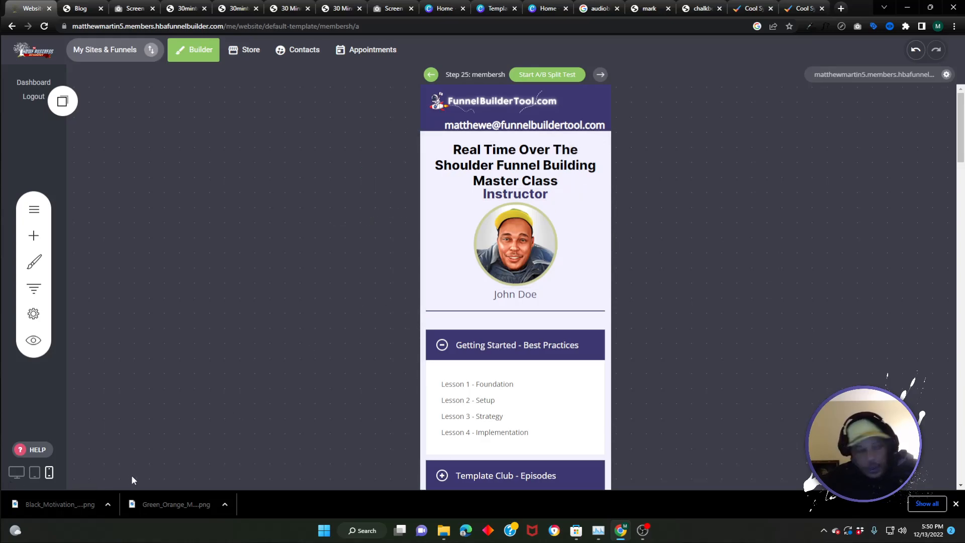
Switch to the desktop layout and try Full-Width as the container width of the sidebar and lesson content block
left_click(17, 472)
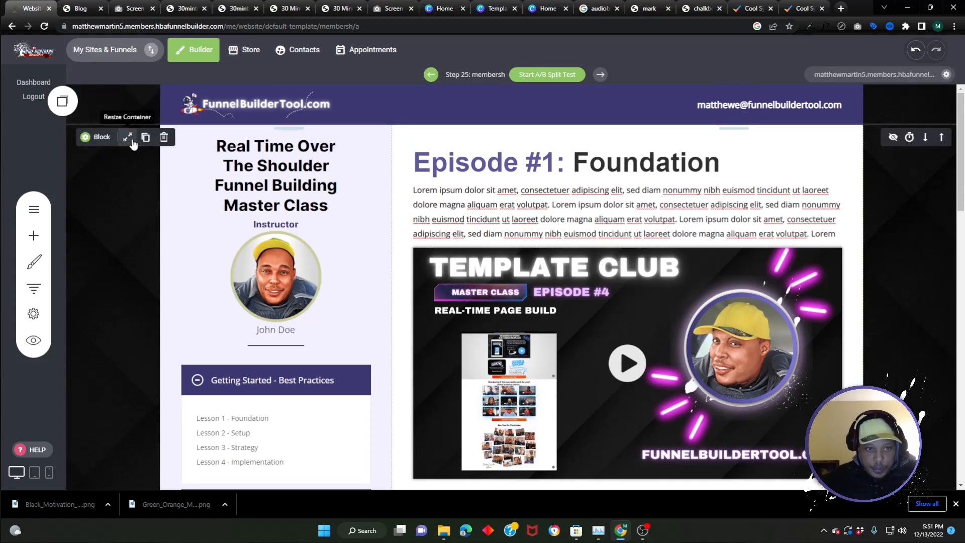
left_click(128, 137)
left_click(519, 173)
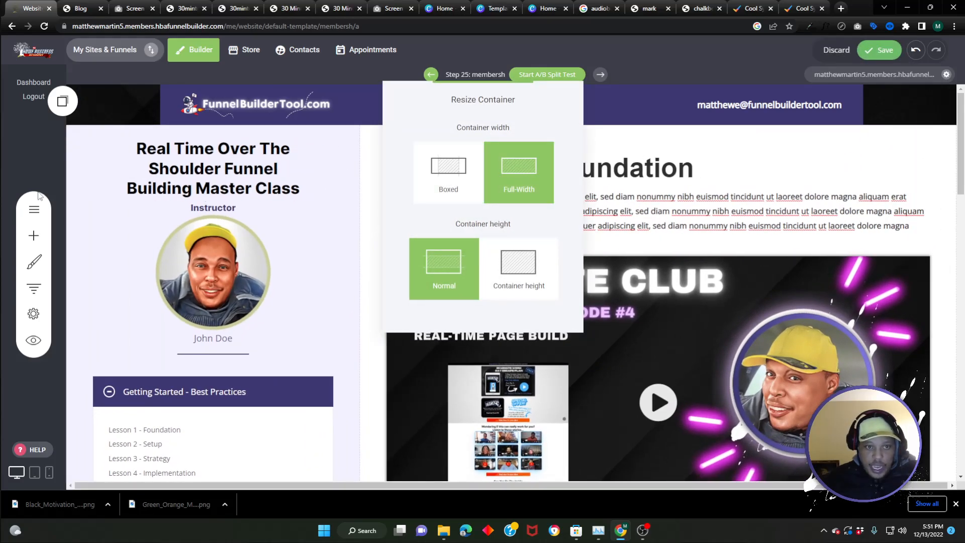
left_click(124, 102)
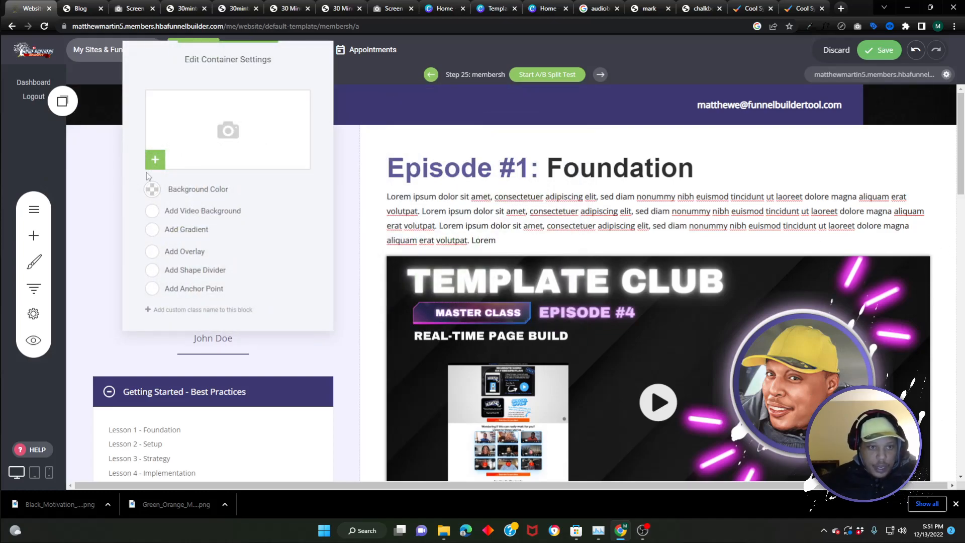
left_click(97, 144)
Set the sidebar and lesson content block back to a Boxed container width on desktop, and save the page
left_click(127, 137)
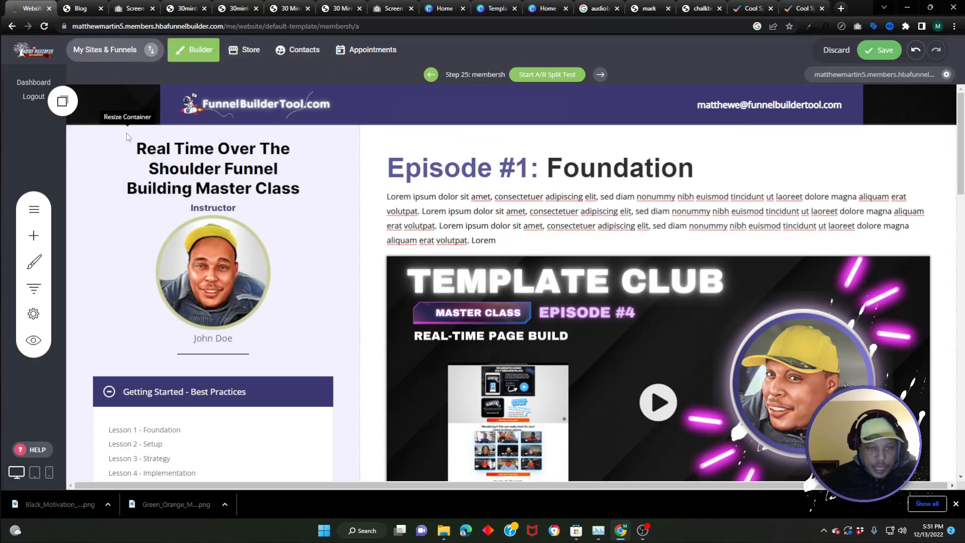
left_click(438, 174)
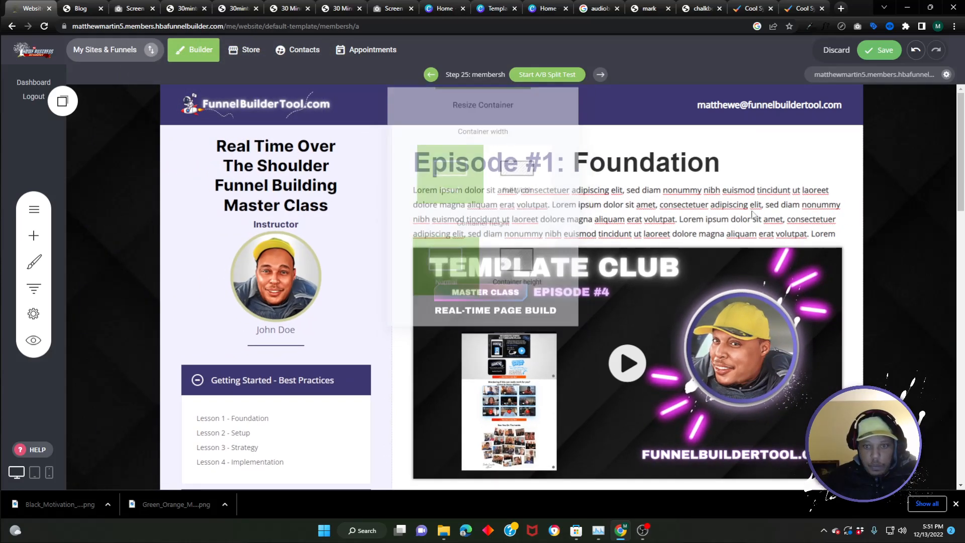
left_click(880, 49)
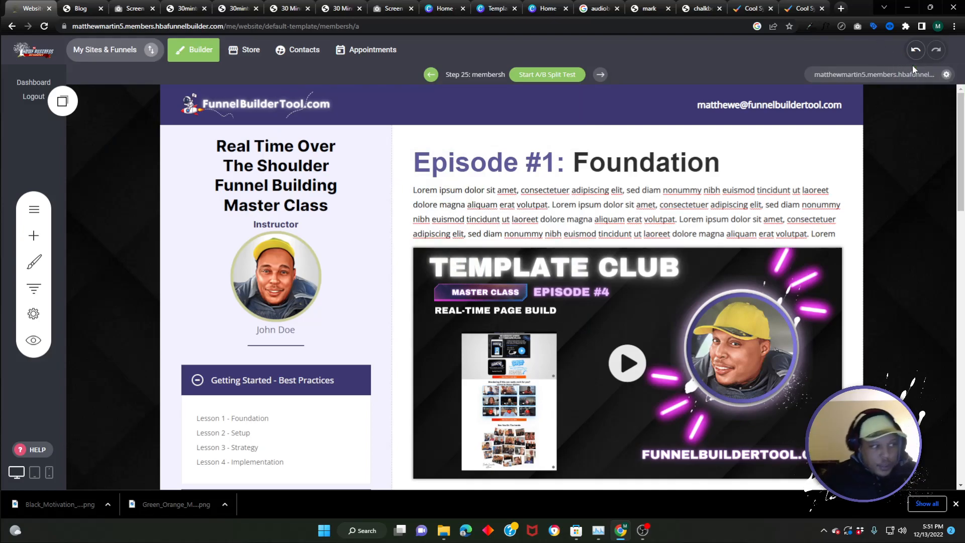
Review the sidebar accordion and the lesson content in the desktop layout
scroll(944, 250, "down", 1)
scroll(943, 241, "down", 4)
scroll(941, 233, "up", 1)
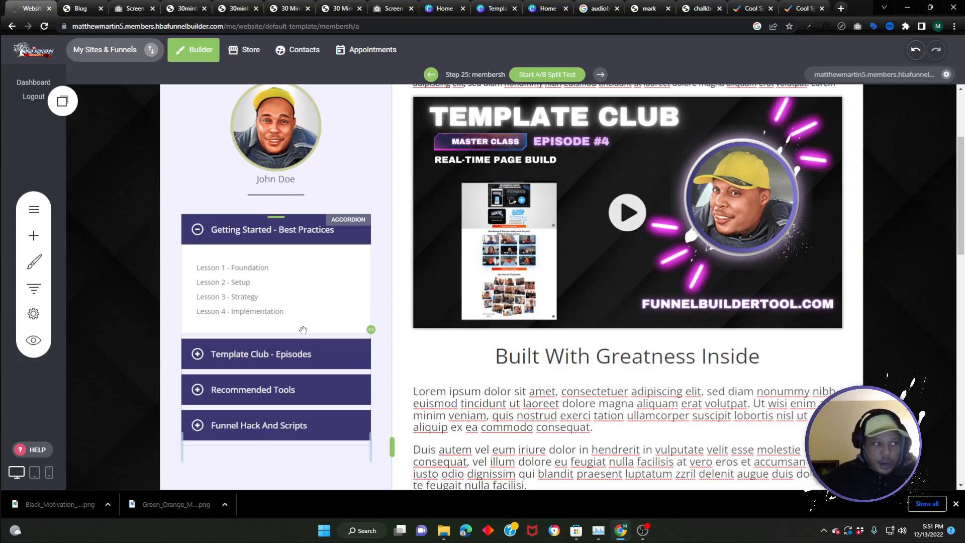
scroll(303, 330, "up", 1)
scroll(261, 319, "down", 2)
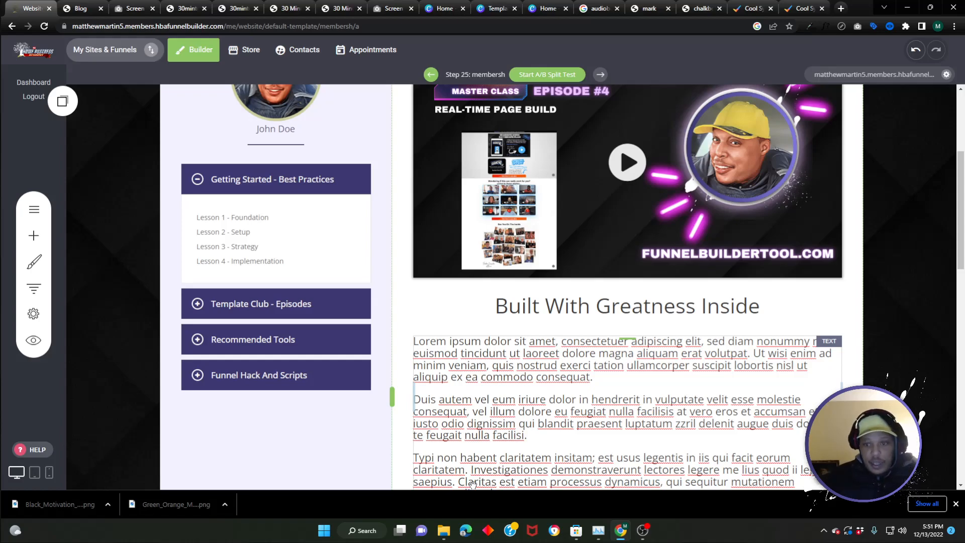
scroll(553, 302, "up", 4)
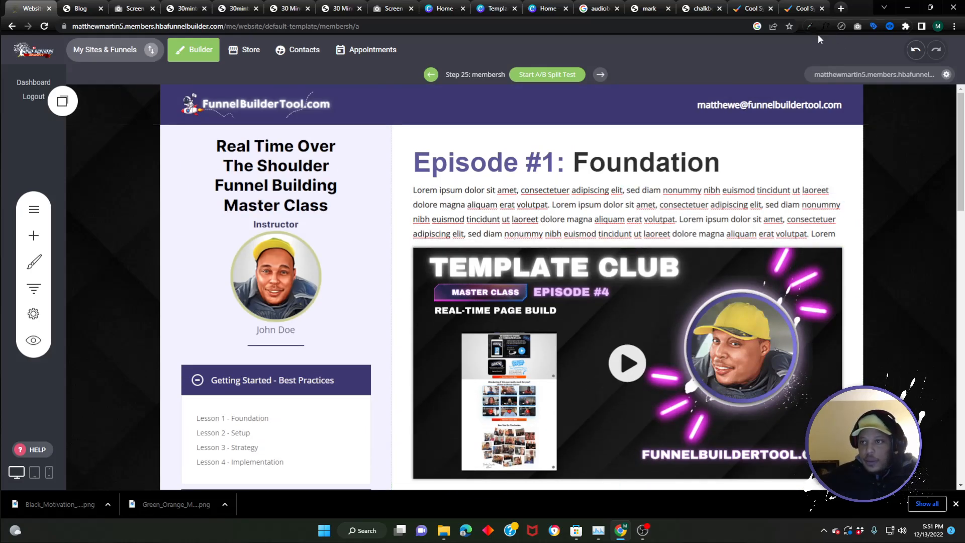
Open the live membership page in a new tab and reload it to check the desktop result
left_click(877, 75)
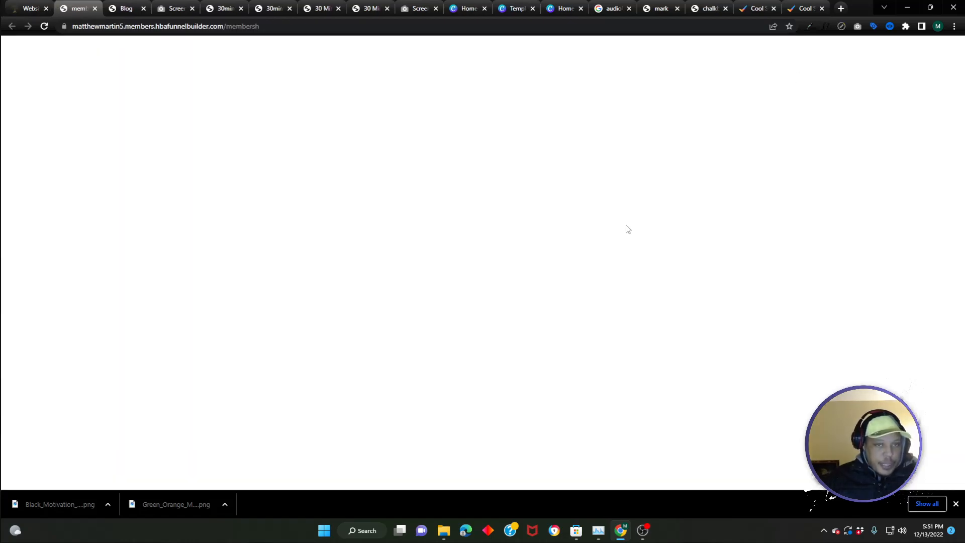
left_click(30, 9)
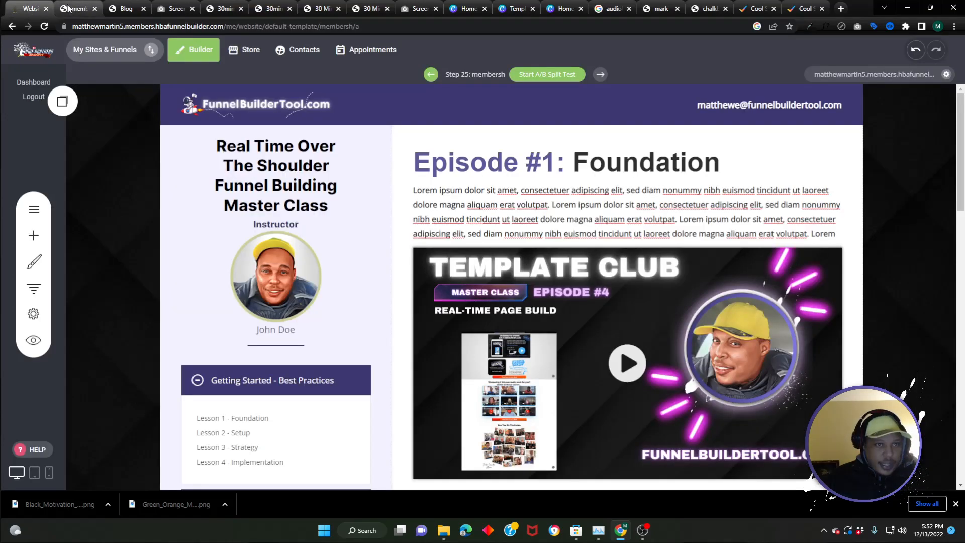
left_click(67, 9)
left_click(44, 26)
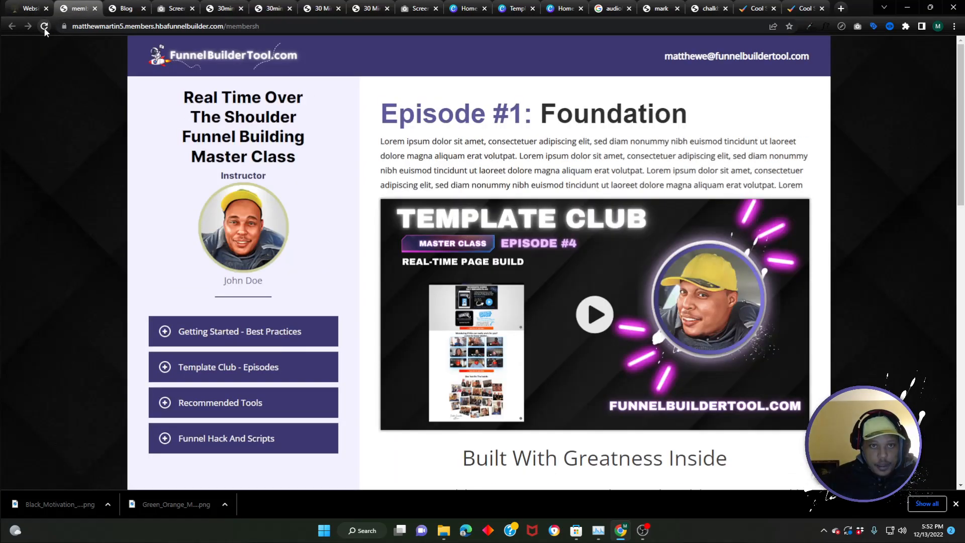